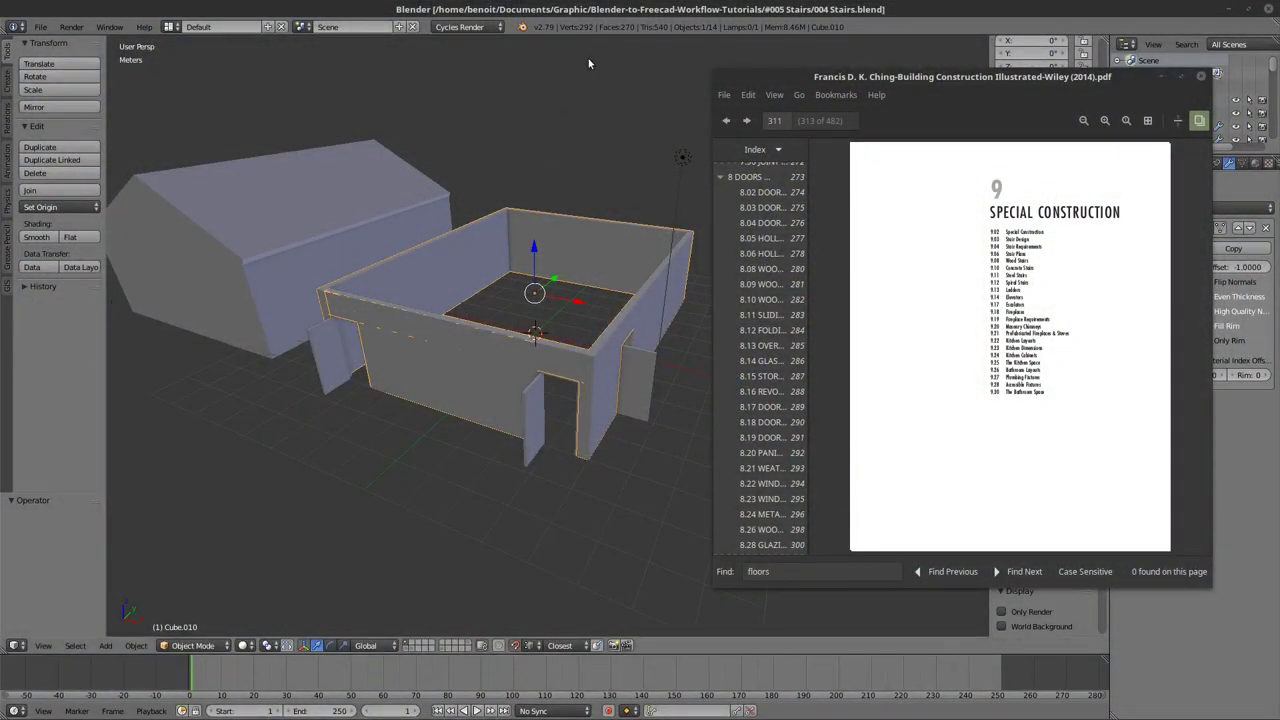
# Enlarge the PDF window and examine the contents list of chapter 9, Special Construction.
pyautogui.click(1180, 78)
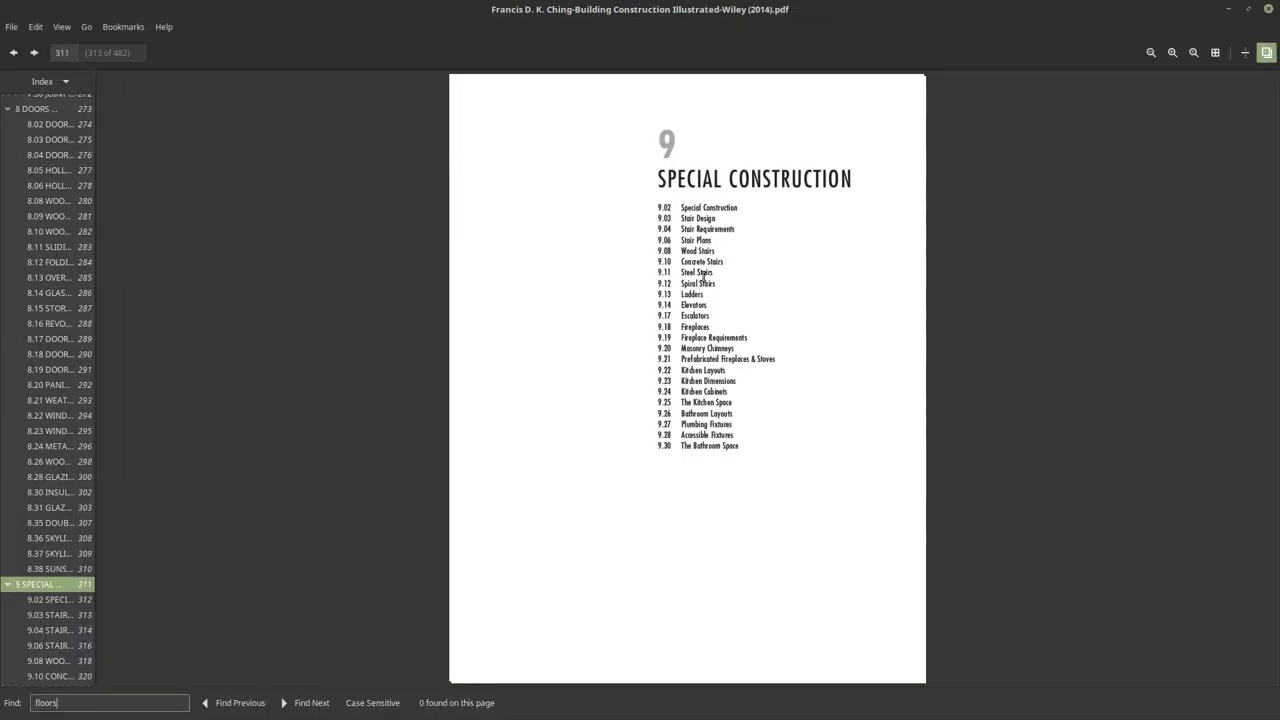
pyautogui.keyDown('ctrl'); pyautogui.scroll(1, 722, 265); pyautogui.keyUp('ctrl')
pyautogui.scroll(1, 722, 265)
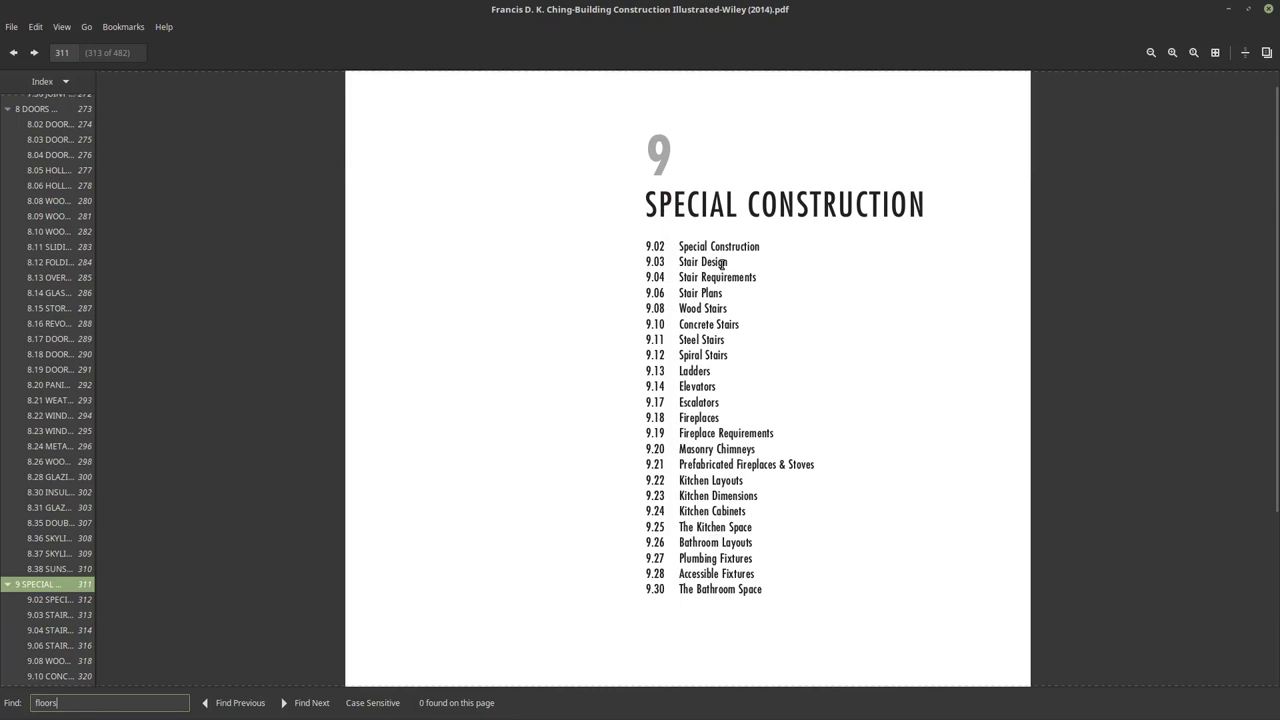
pyautogui.scroll(-3, 686, 262)
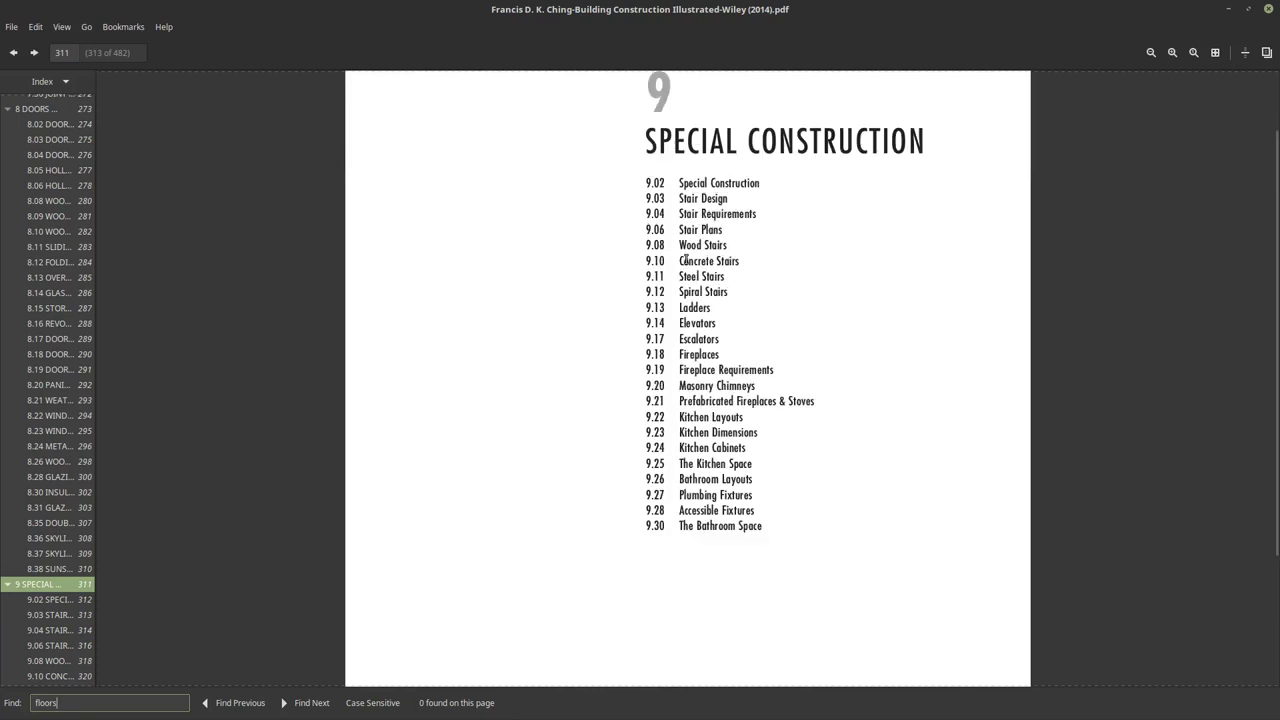
pyautogui.keyDown('ctrl'); pyautogui.scroll(-3, 695, 255); pyautogui.keyUp('ctrl')
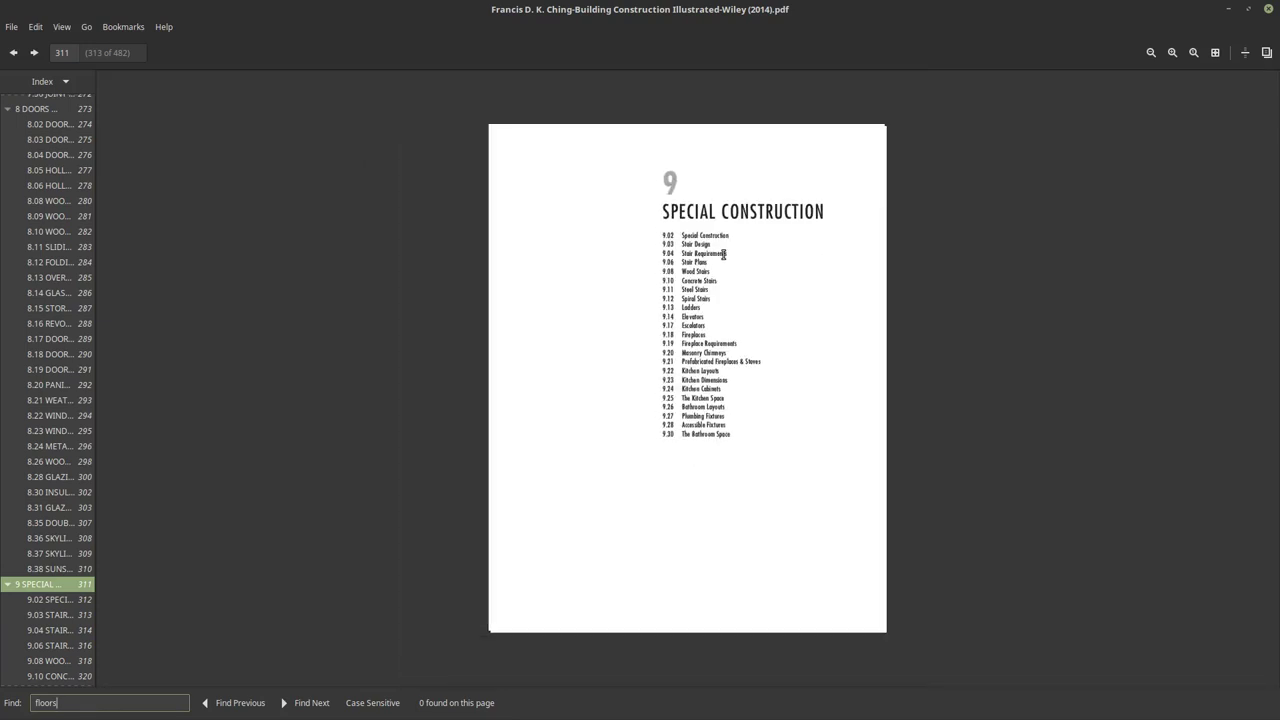
# Open the 9.03 Stair Design page and examine the slope diagram for ladders, stairs and ramps.
pyautogui.click(48, 600)
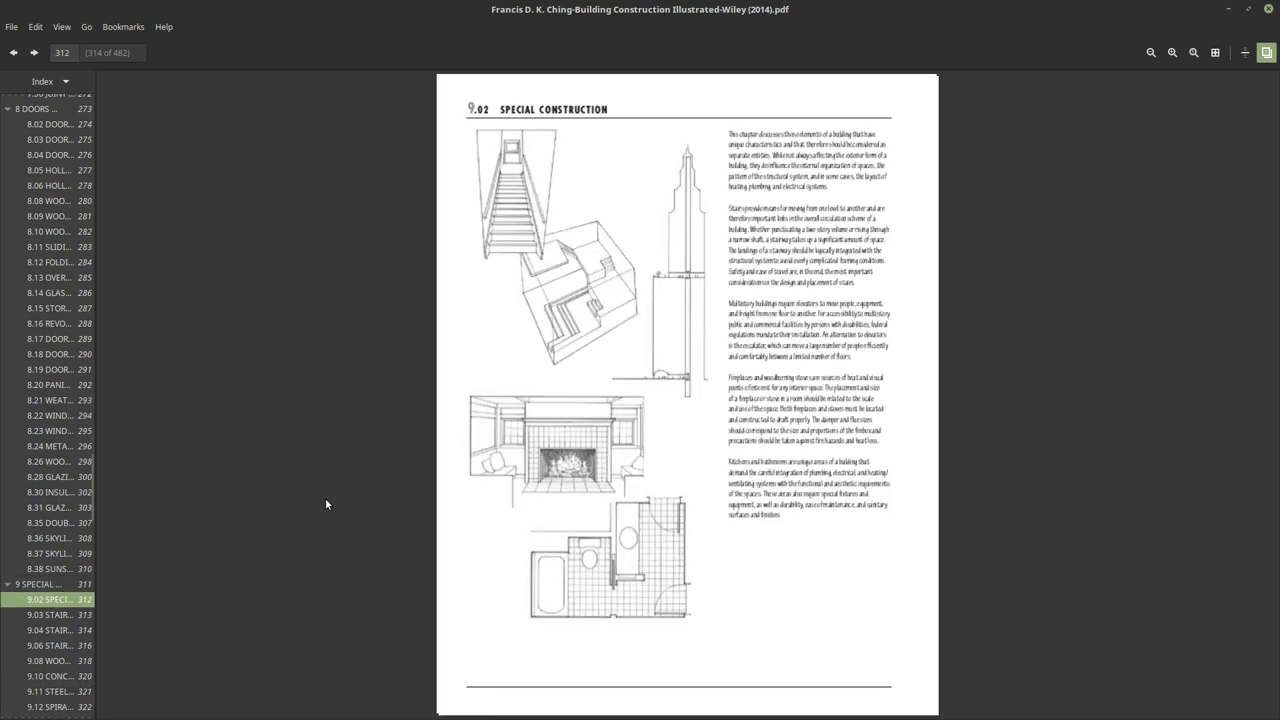
pyautogui.click(53, 638)
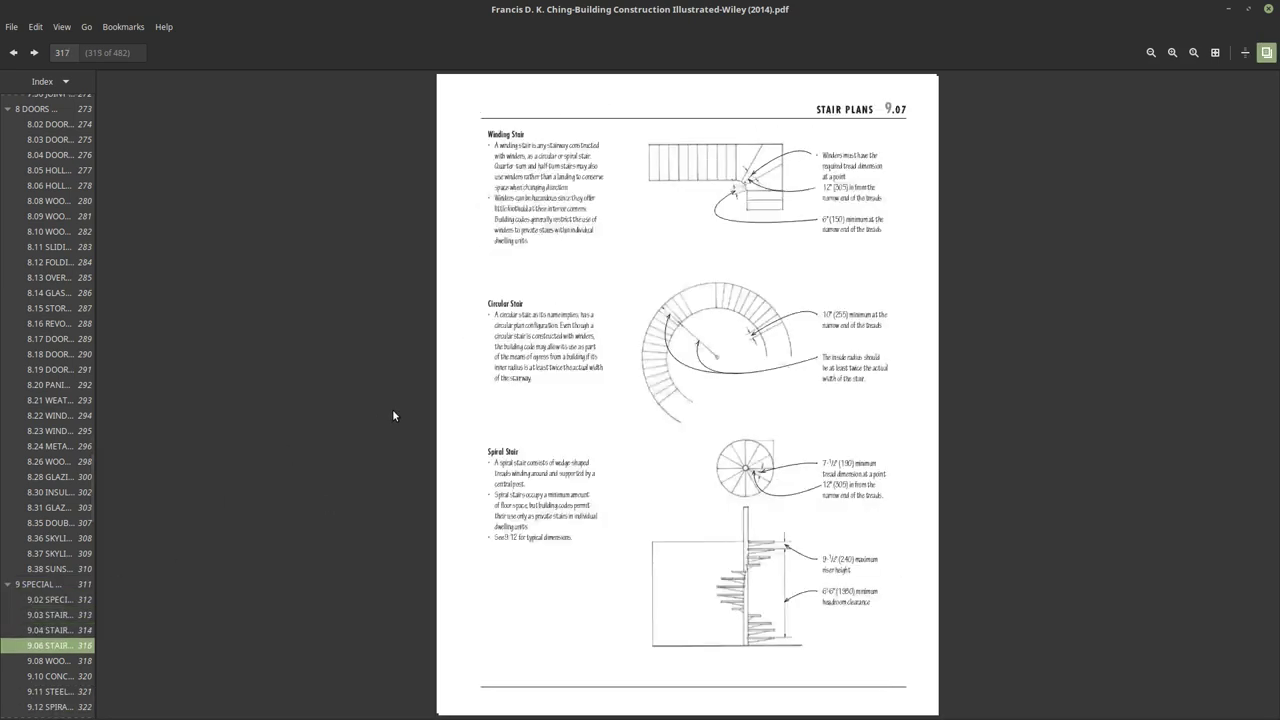
pyautogui.scroll(1, 420, 395)
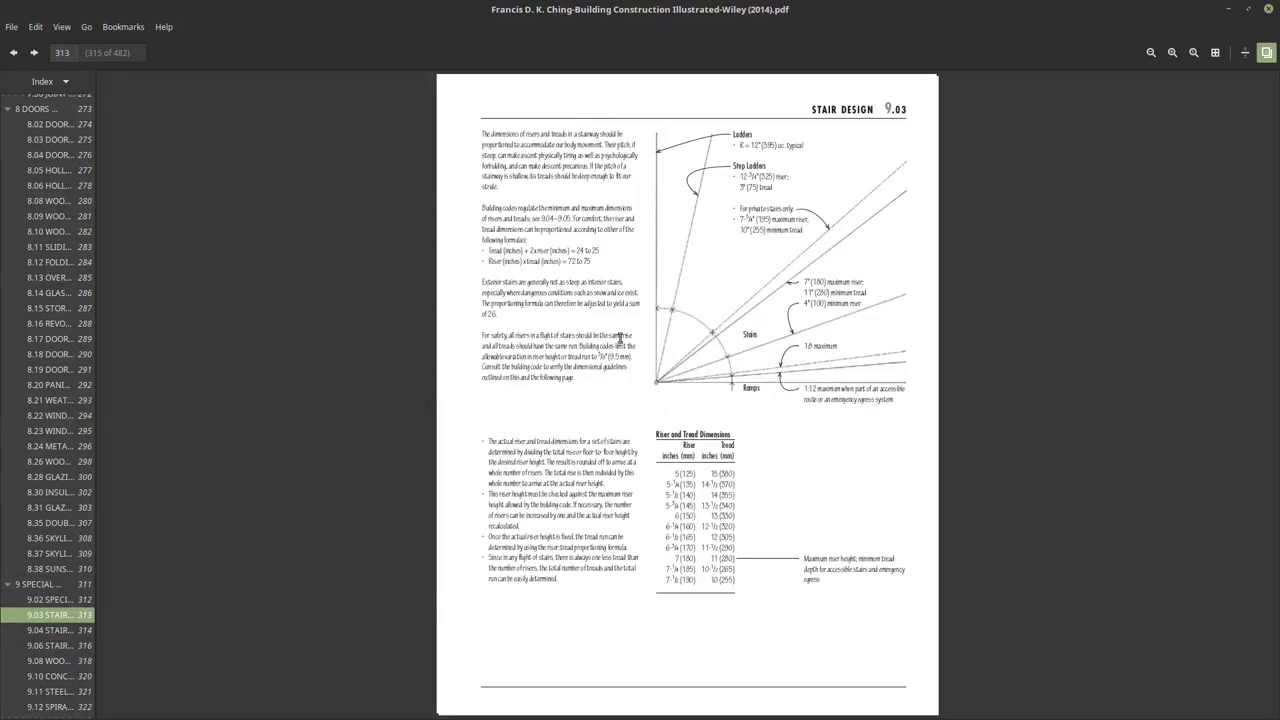
pyautogui.keyDown('ctrl'); pyautogui.scroll(1, 730, 305); pyautogui.keyUp('ctrl')
pyautogui.keyDown('ctrl'); pyautogui.scroll(1, 730, 305); pyautogui.keyUp('ctrl')
pyautogui.scroll(3, 730, 305)
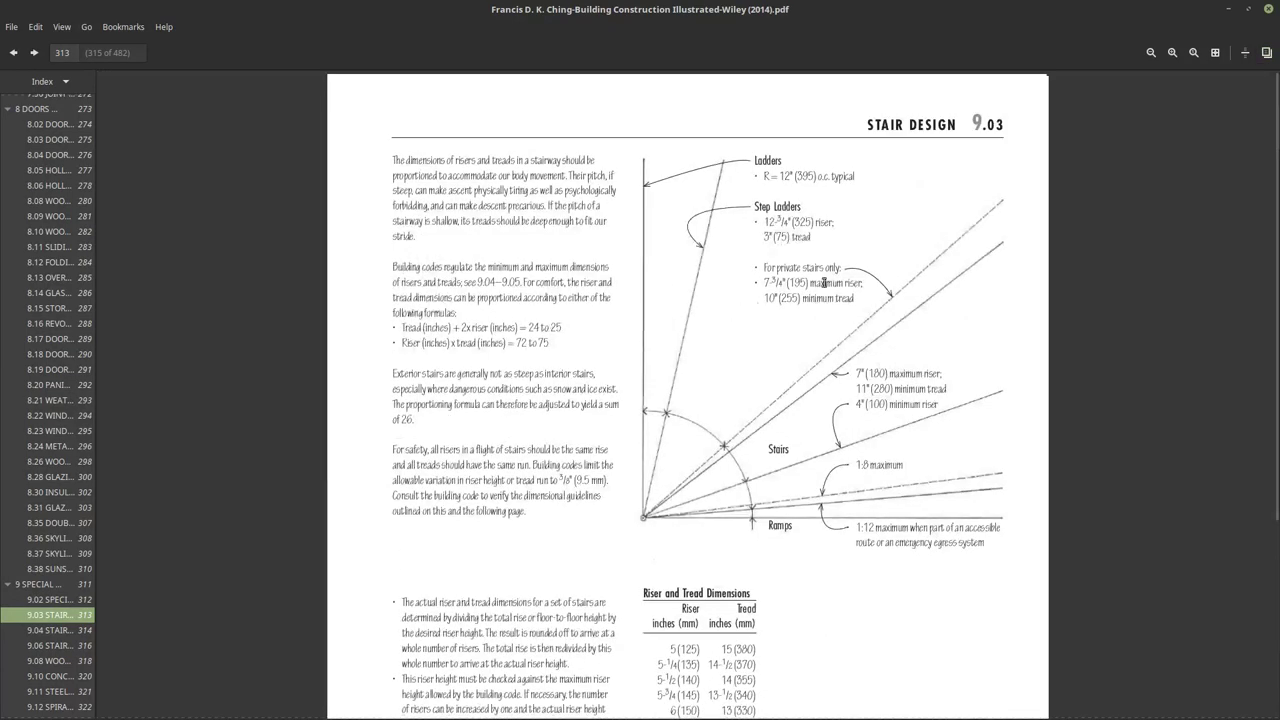
pyautogui.keyDown('ctrl'); pyautogui.scroll(1, 844, 408); pyautogui.keyUp('ctrl')
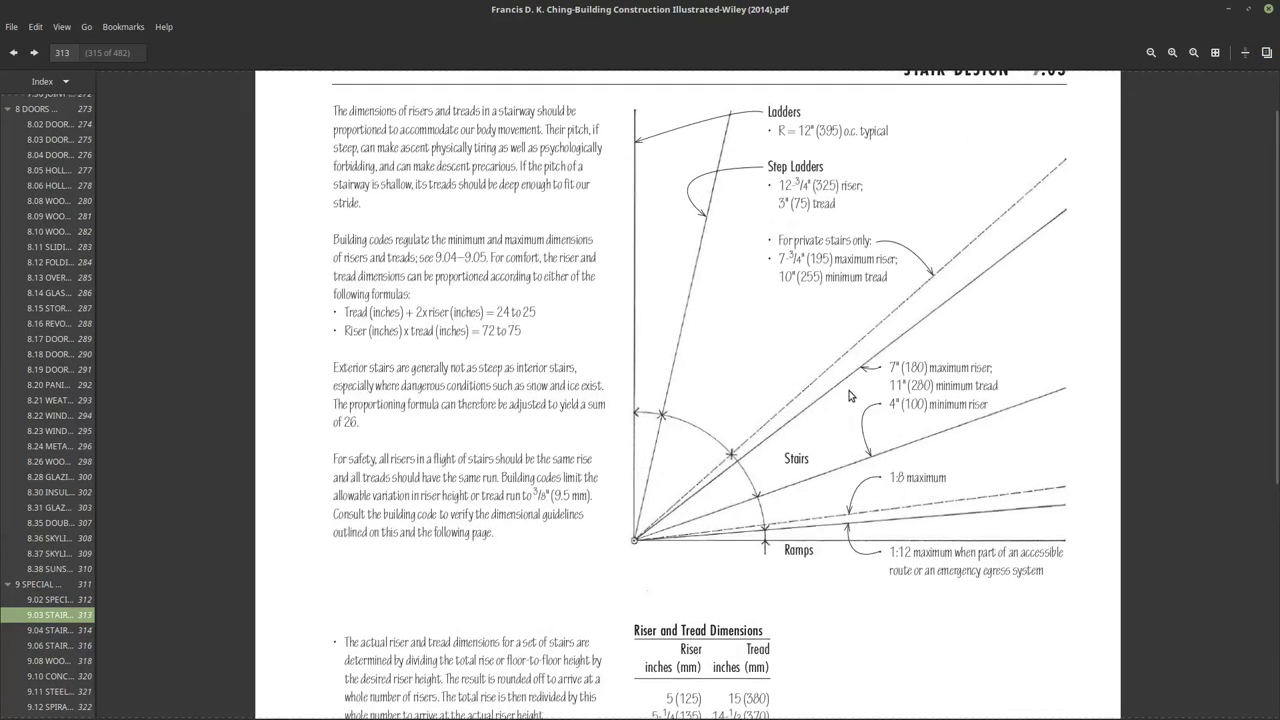
pyautogui.scroll(1, 844, 400)
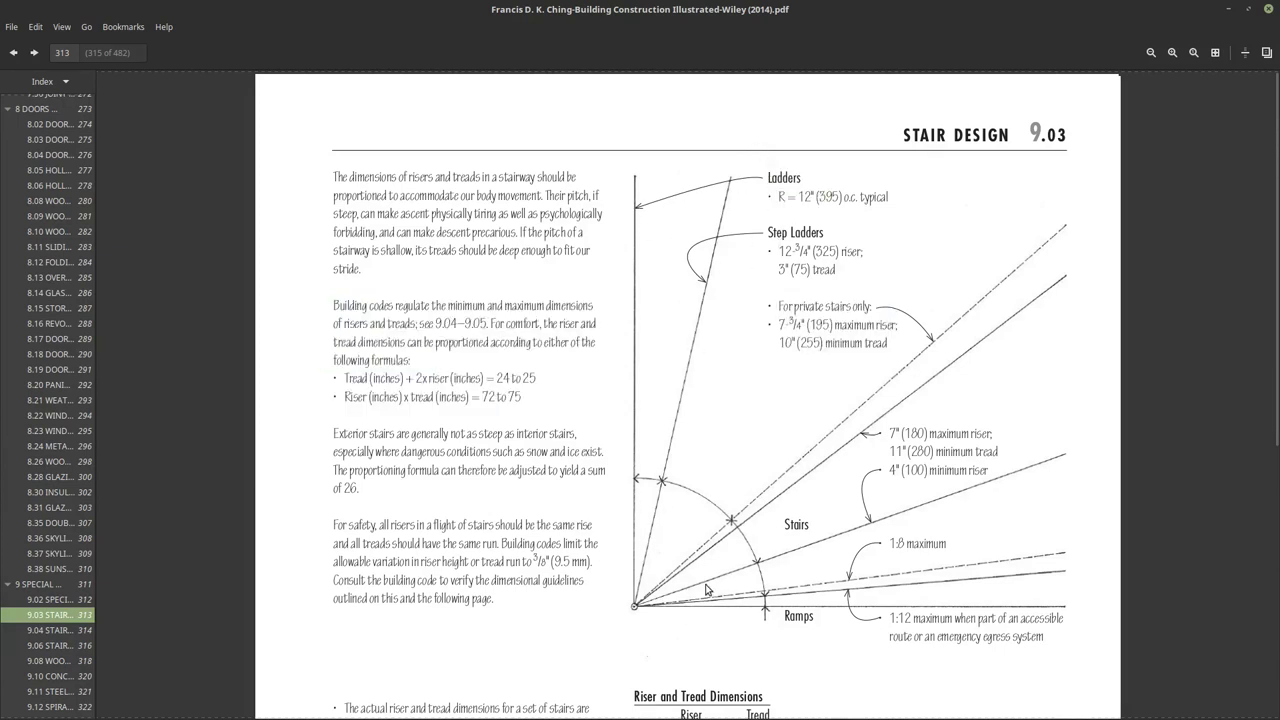
# Examine the maximum riser and minimum tread notes beside the stair slope lines.
pyautogui.scroll(-3, 800, 500)
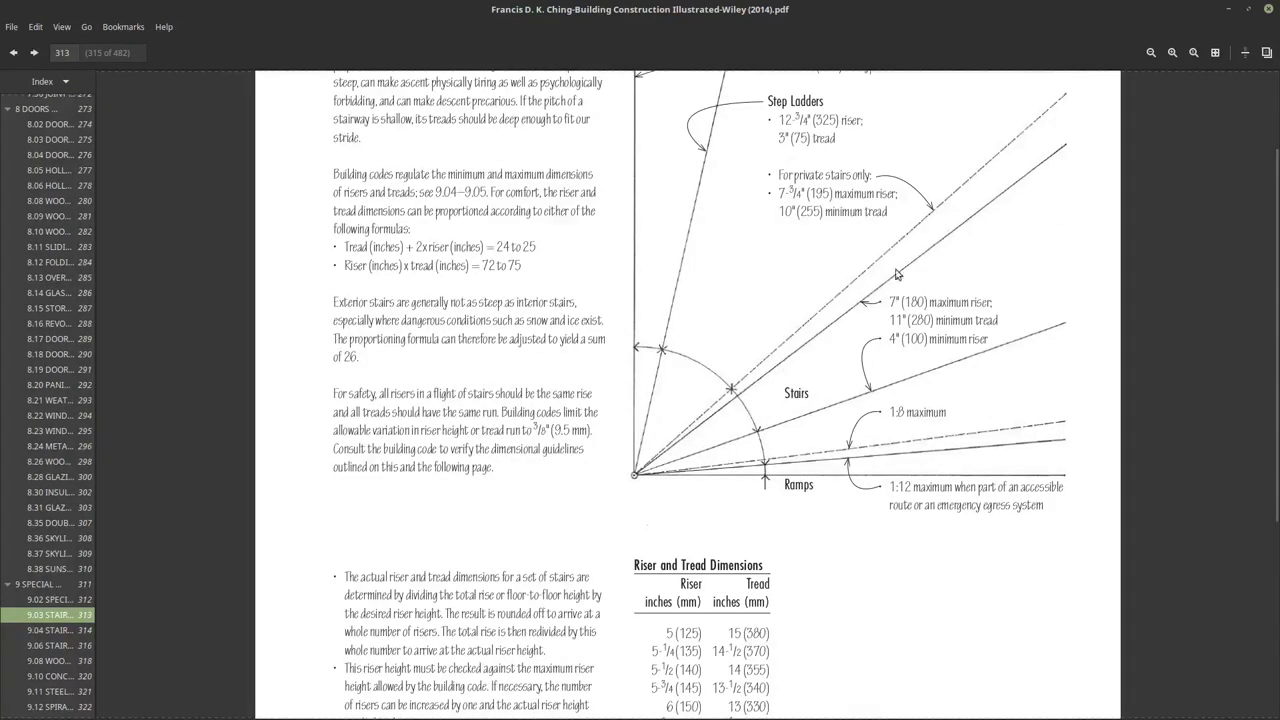
pyautogui.moveTo(889, 300); pyautogui.dragTo(897, 301)
pyautogui.moveTo(891, 320); pyautogui.dragTo(968, 304)
pyautogui.click(995, 299)
pyautogui.scroll(1, 416, 259)
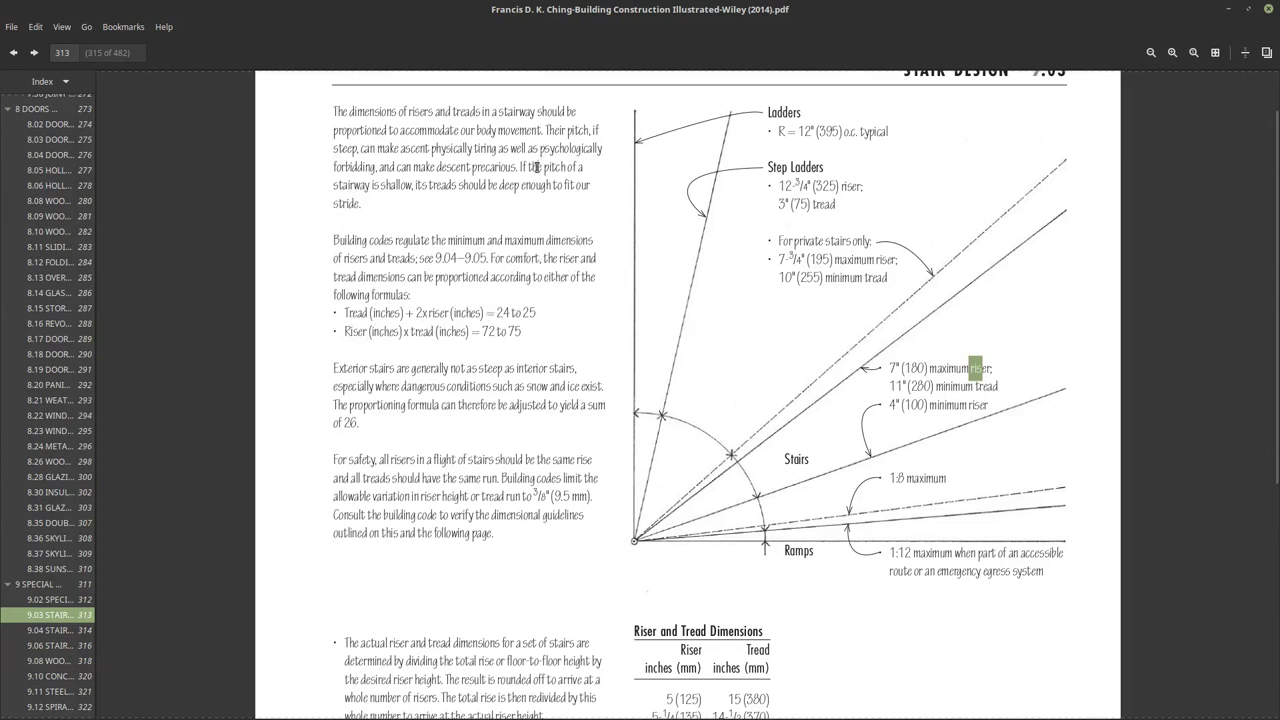
# Examine the Riser and Tread Dimensions table and its note on accessible stairs and emergency egress.
pyautogui.scroll(-3, 427, 372)
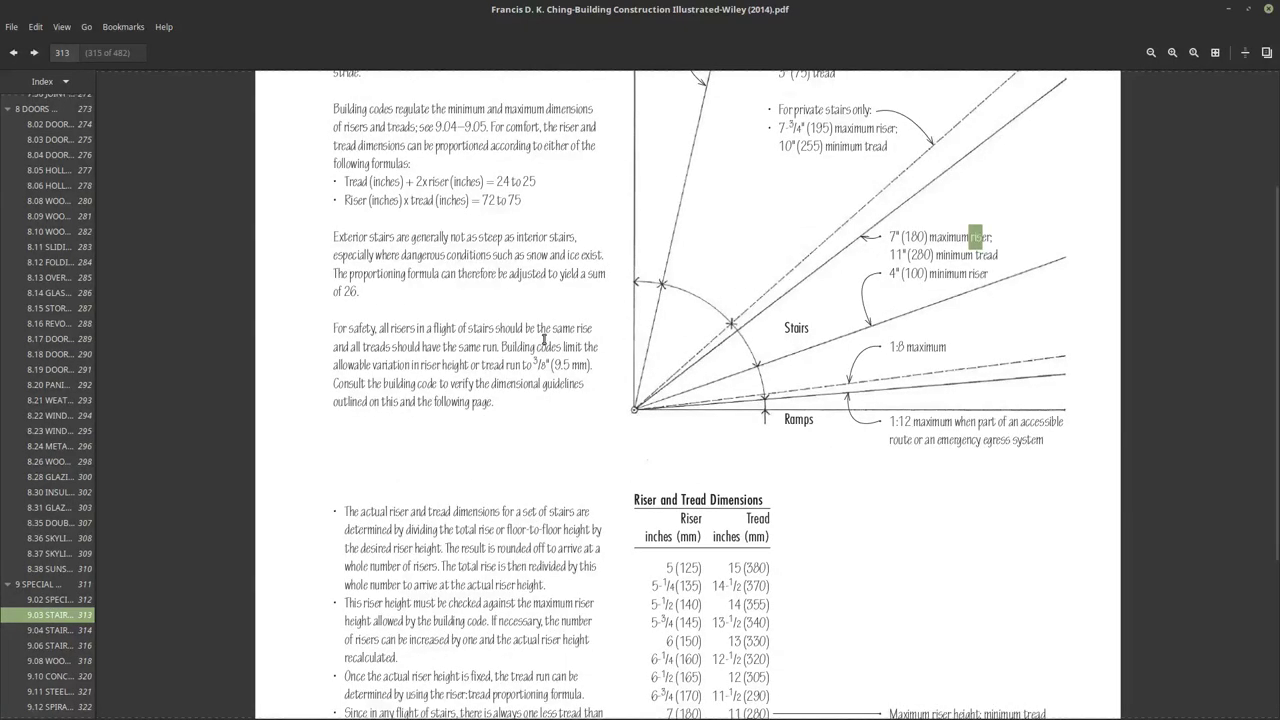
pyautogui.scroll(-3, 467, 383)
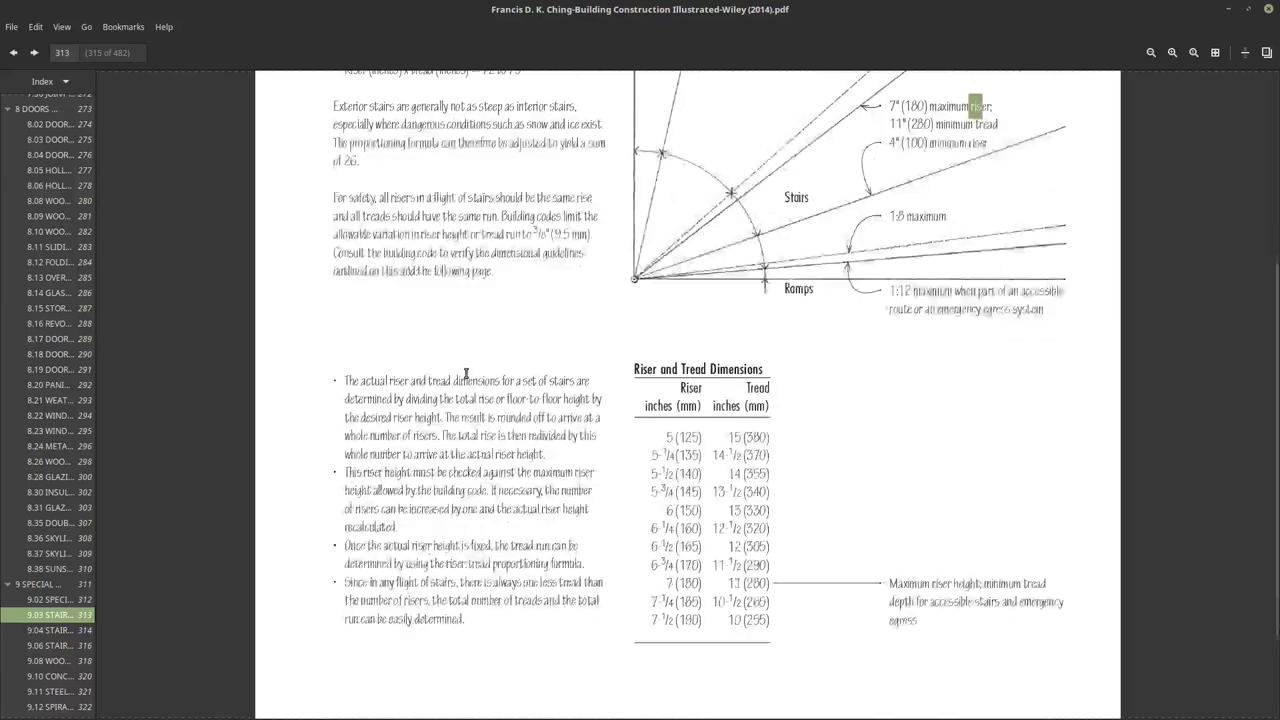
pyautogui.scroll(-3, 463, 360)
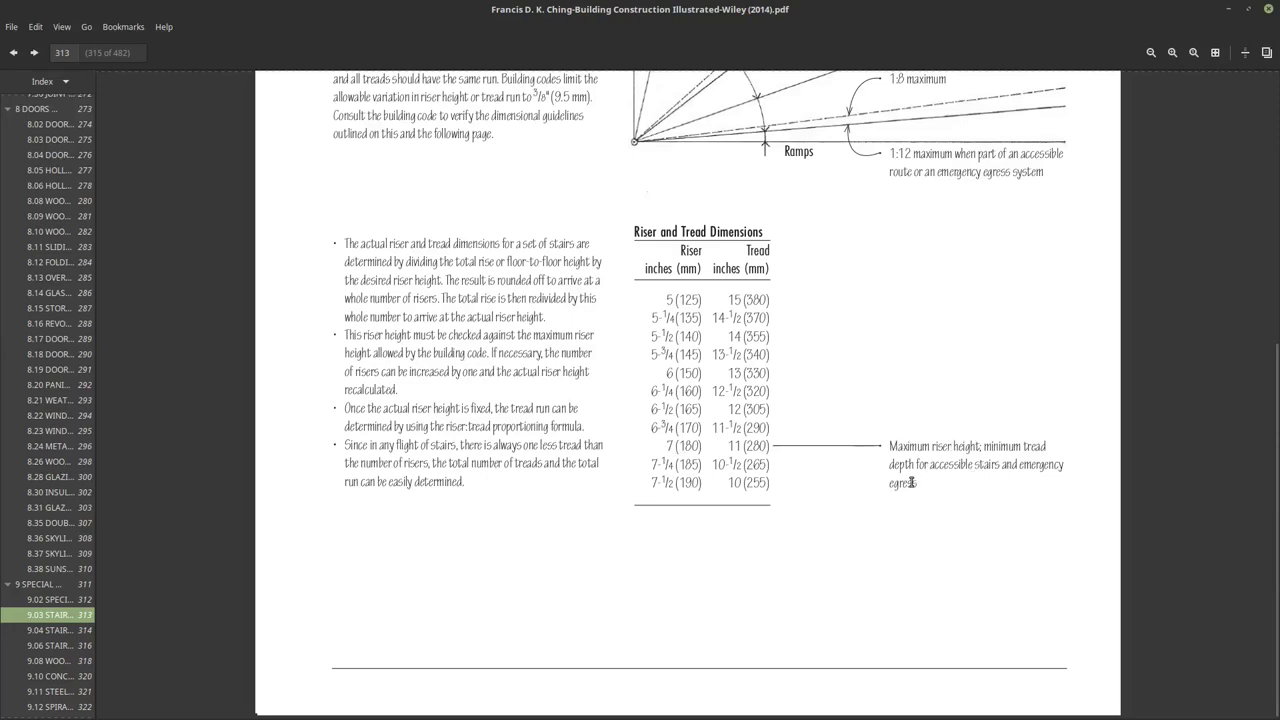
pyautogui.moveTo(1022, 465)
pyautogui.mouseDown()
pyautogui.moveTo(1053, 470)
pyautogui.moveTo(932, 494)
pyautogui.mouseUp()
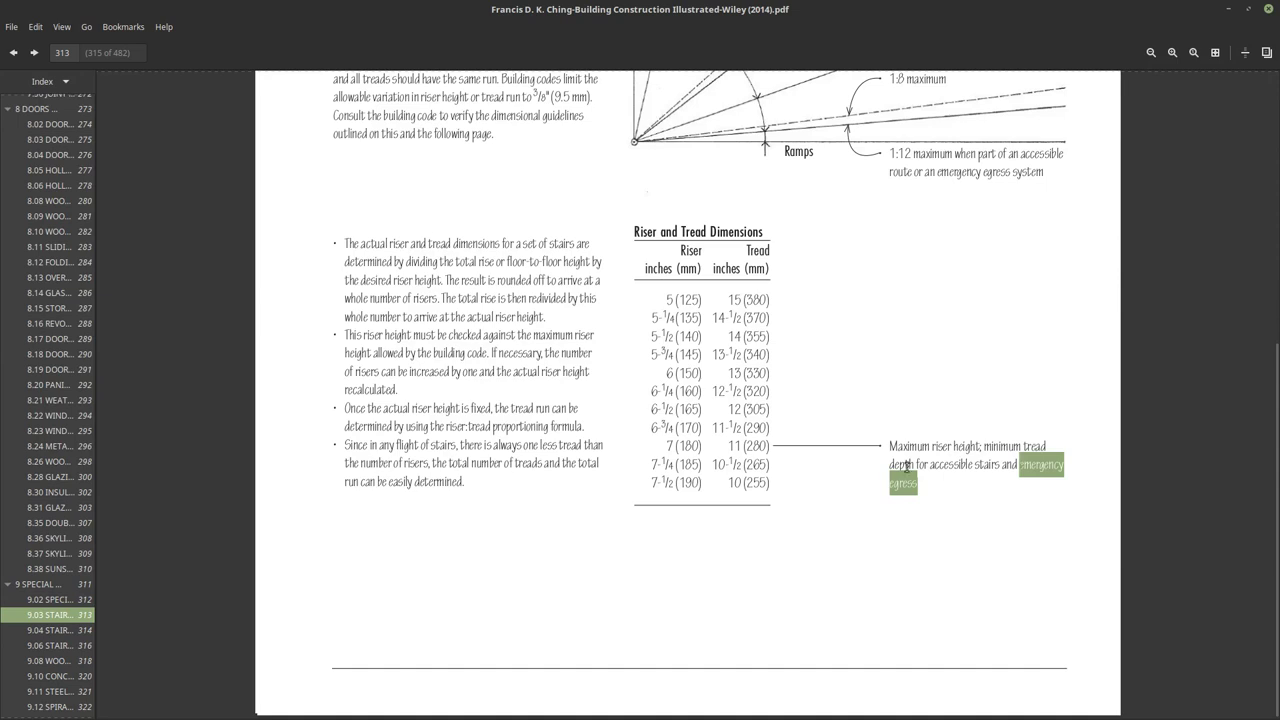
pyautogui.moveTo(934, 466); pyautogui.dragTo(945, 469)
pyautogui.click(704, 548)
pyautogui.keyDown('ctrl'); pyautogui.scroll(-1, 704, 540); pyautogui.keyUp('ctrl')
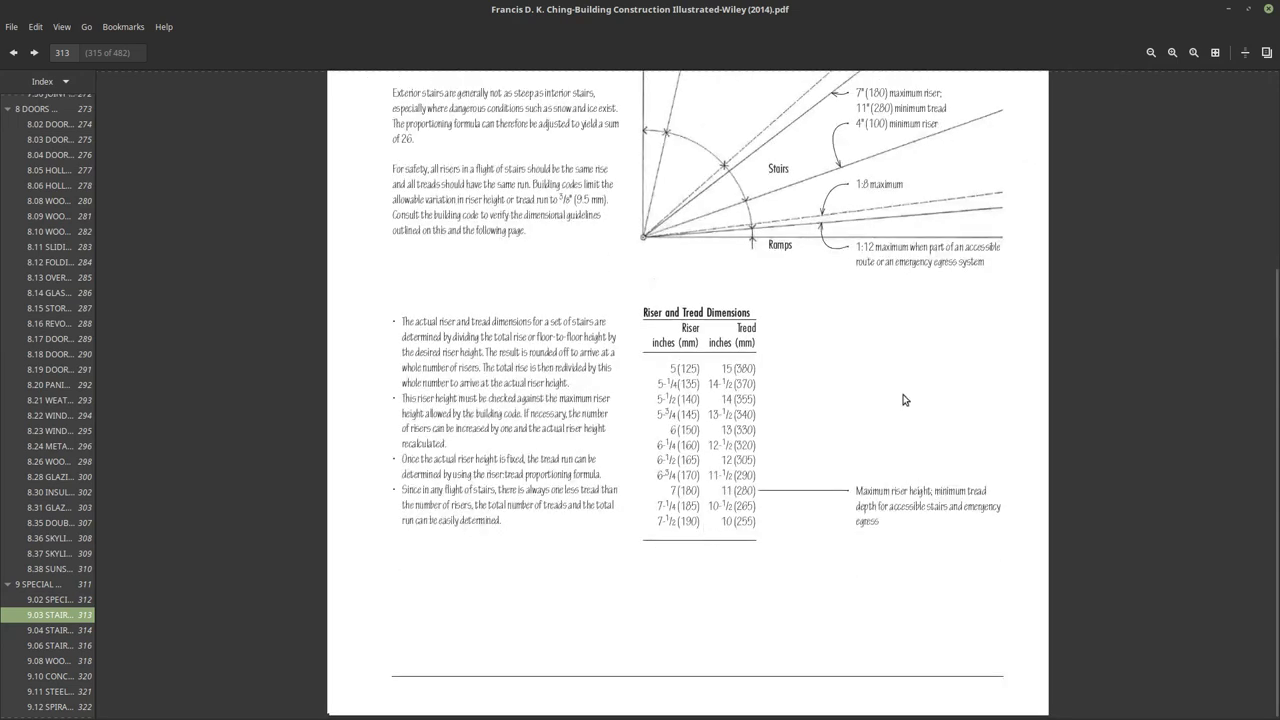
# Open the 9.04 Stair Requirements page and examine the minimum stairway width.
pyautogui.click(48, 630)
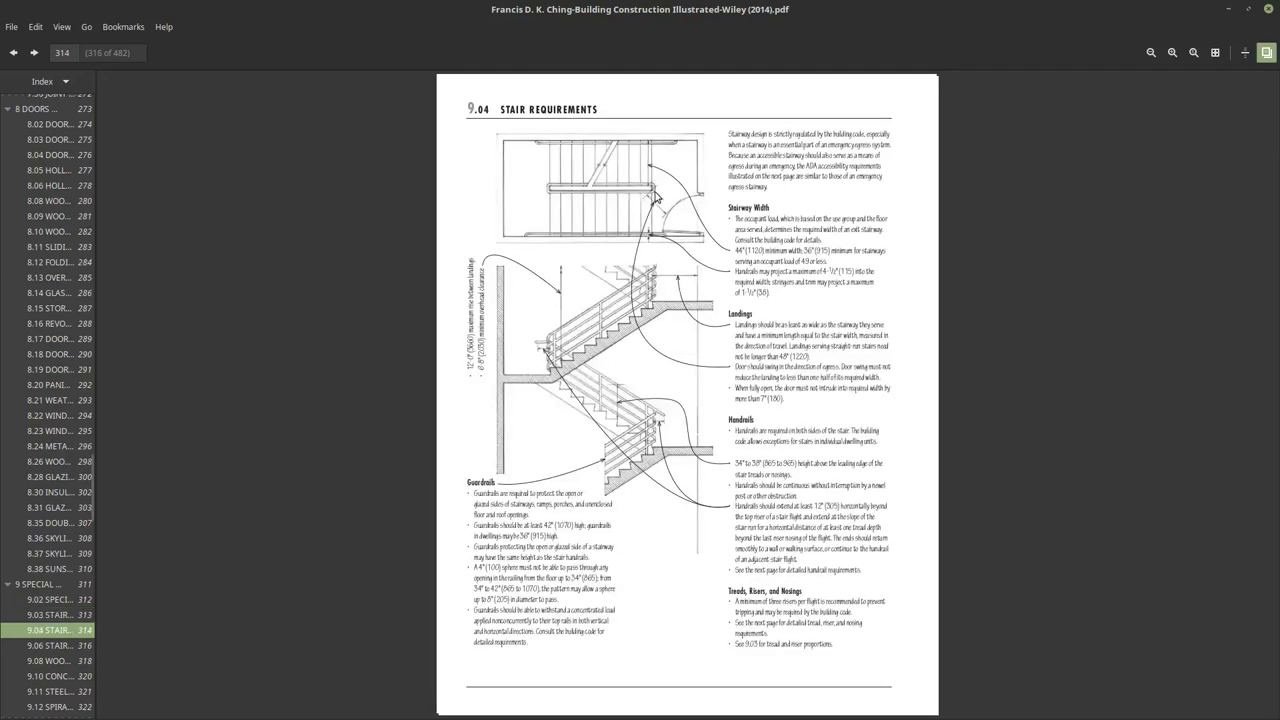
pyautogui.keyDown('ctrl'); pyautogui.scroll(2, 708, 172); pyautogui.keyUp('ctrl')
pyautogui.scroll(3, 710, 177)
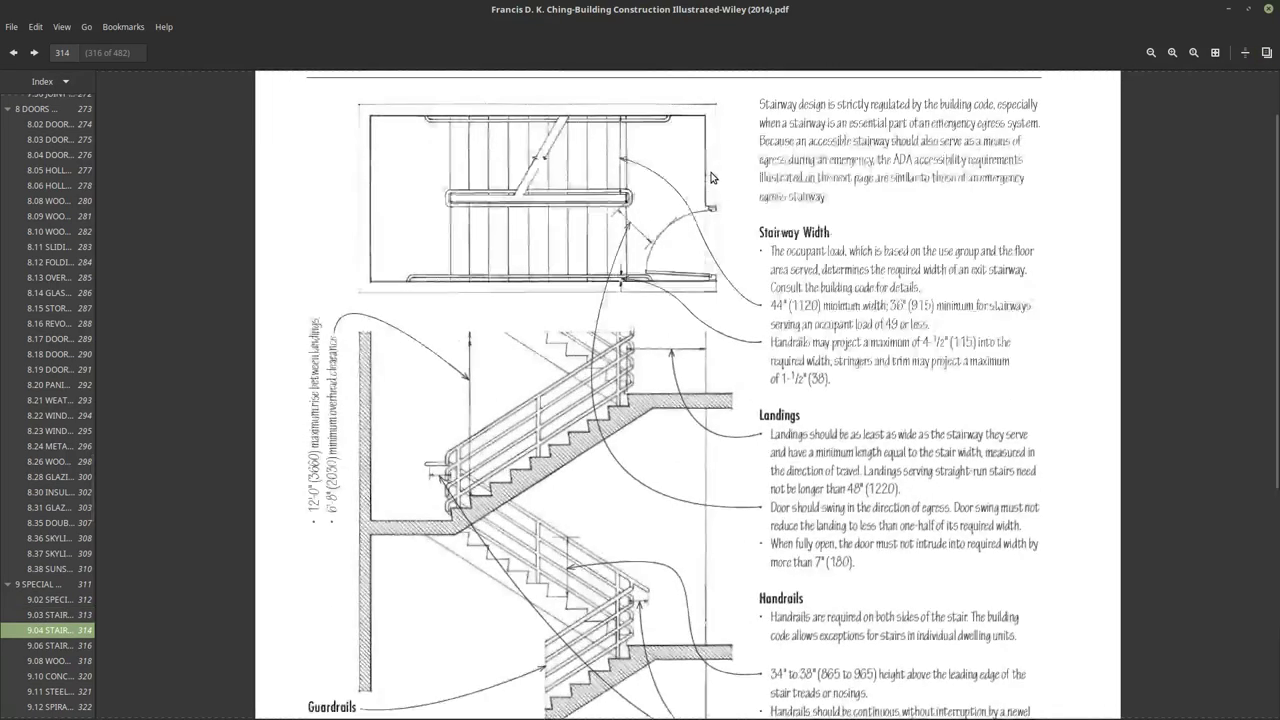
pyautogui.keyDown('ctrl'); pyautogui.scroll(1, 718, 270); pyautogui.keyUp('ctrl')
pyautogui.scroll(1, 609, 212)
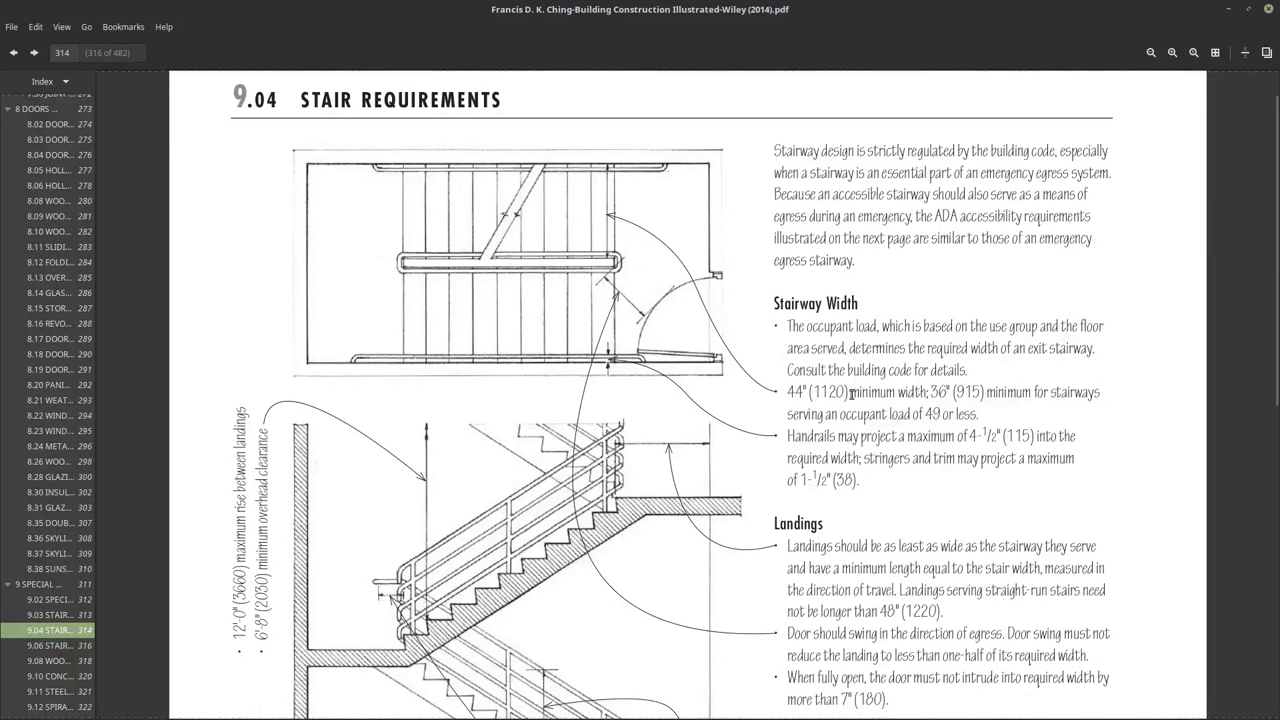
pyautogui.moveTo(788, 396); pyautogui.dragTo(800, 396)
pyautogui.click(814, 392)
pyautogui.moveTo(813, 392); pyautogui.dragTo(845, 392)
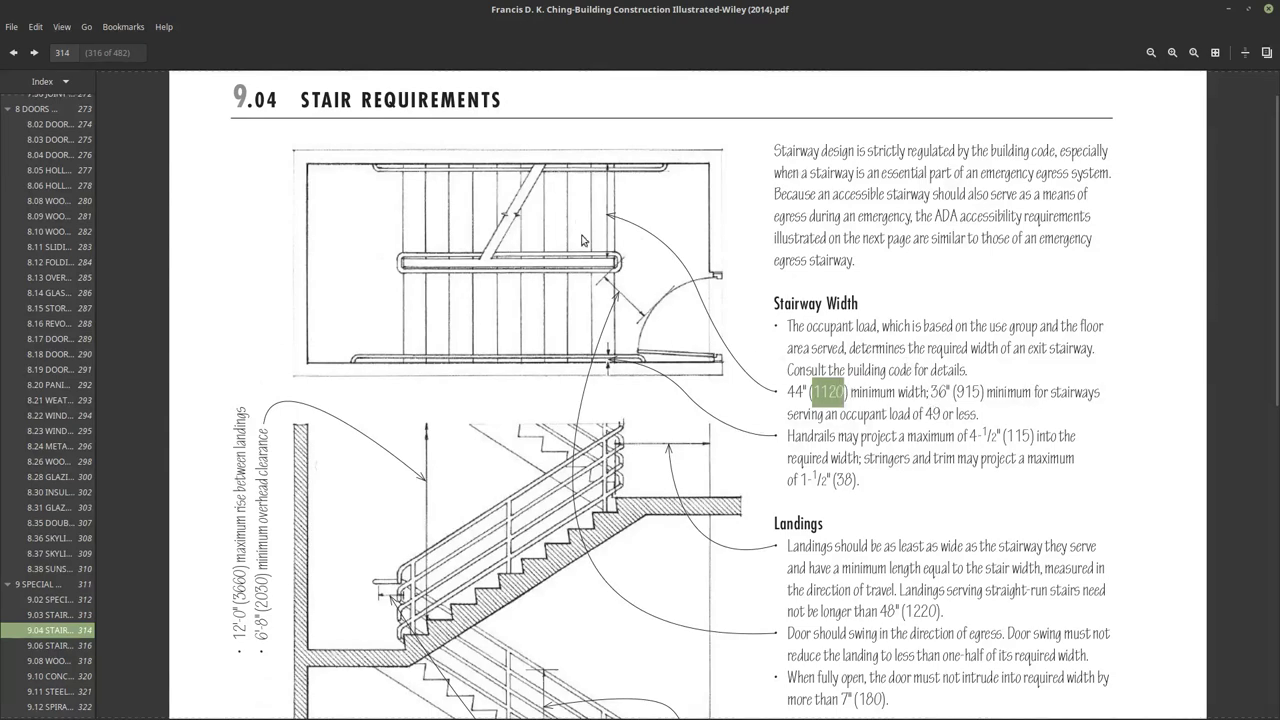
# Examine the Landings requirements for landing width and length, comparing them with the minimum stairway width.
pyautogui.scroll(-3, 620, 320)
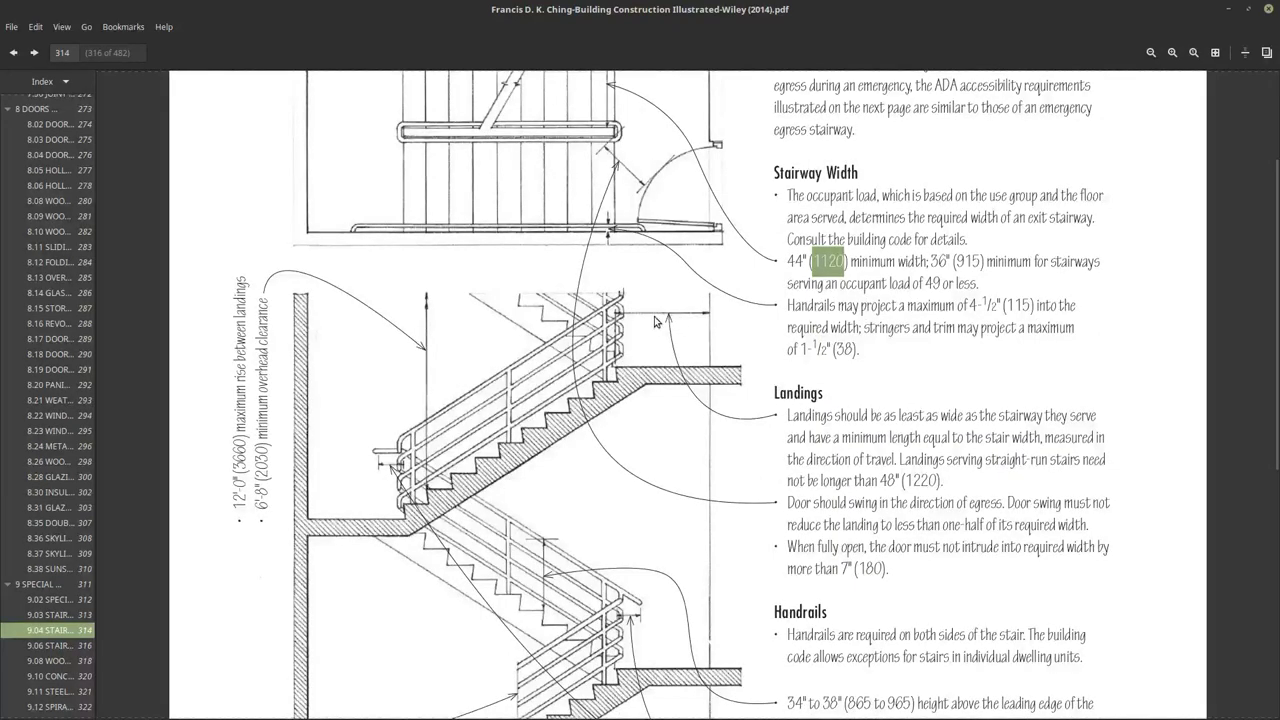
pyautogui.moveTo(774, 395); pyautogui.dragTo(831, 397)
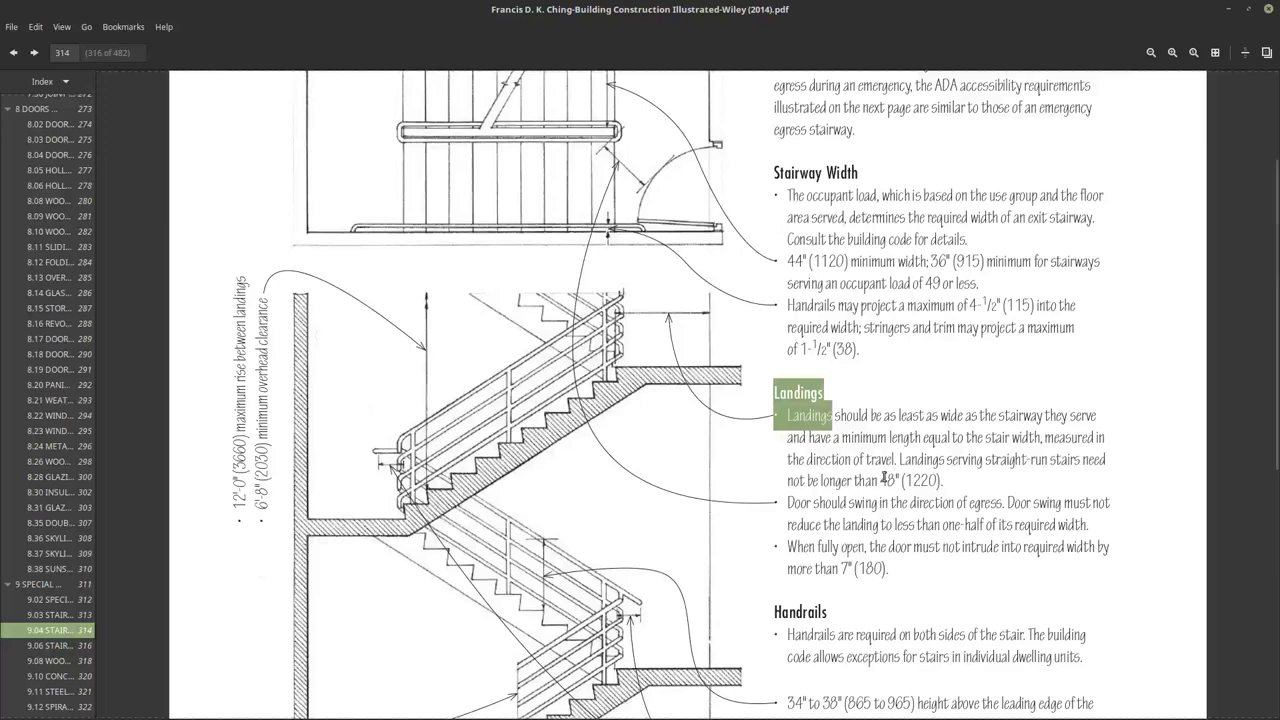
pyautogui.click(835, 418)
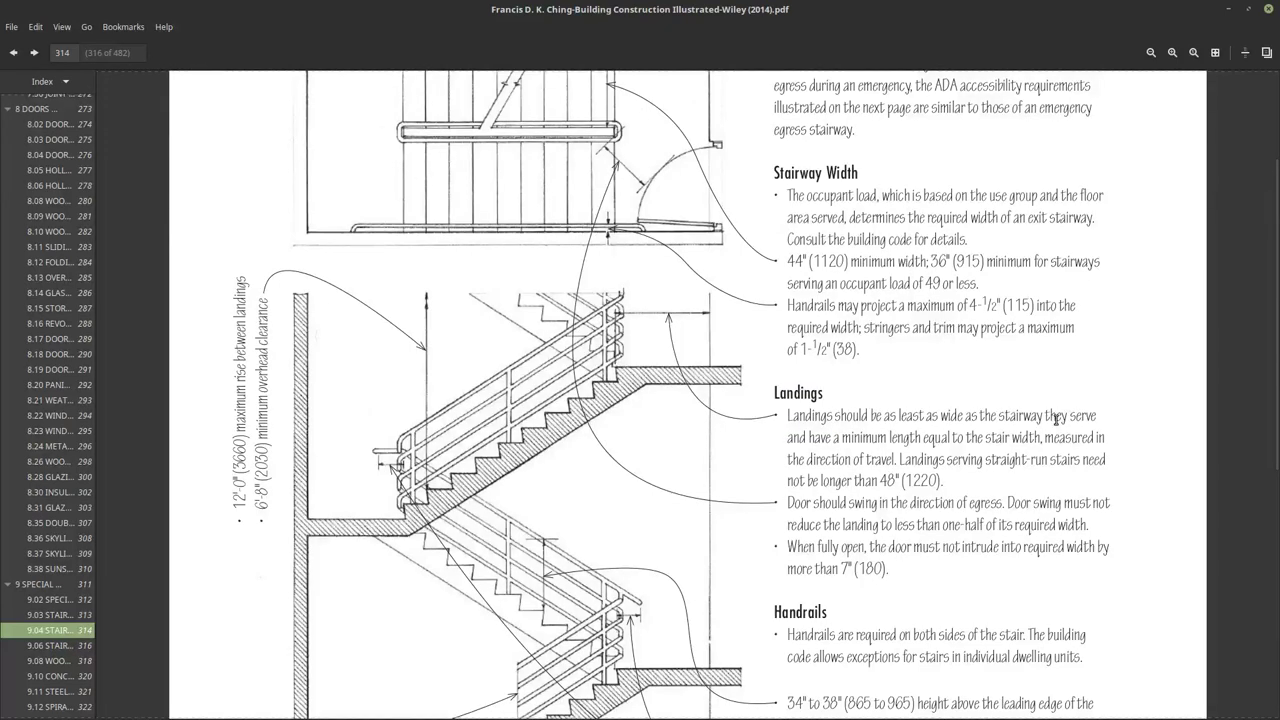
pyautogui.moveTo(787, 261); pyautogui.dragTo(797, 262)
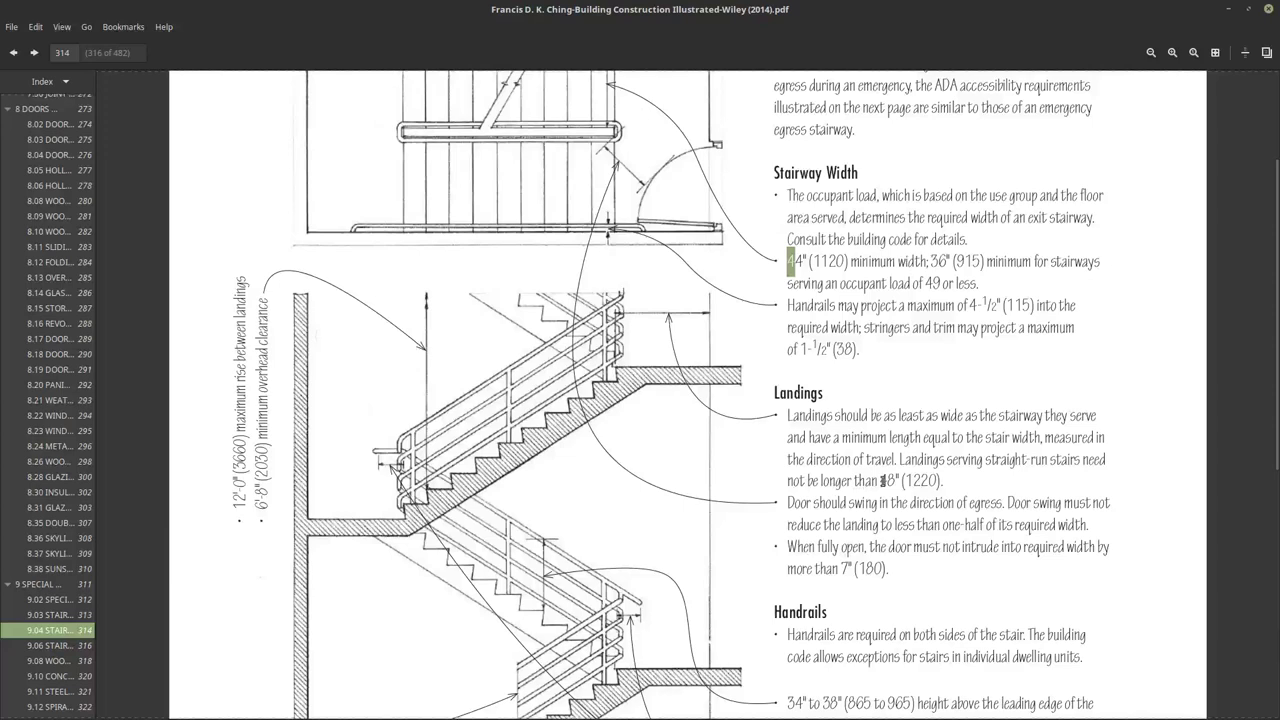
pyautogui.moveTo(878, 481); pyautogui.dragTo(893, 483)
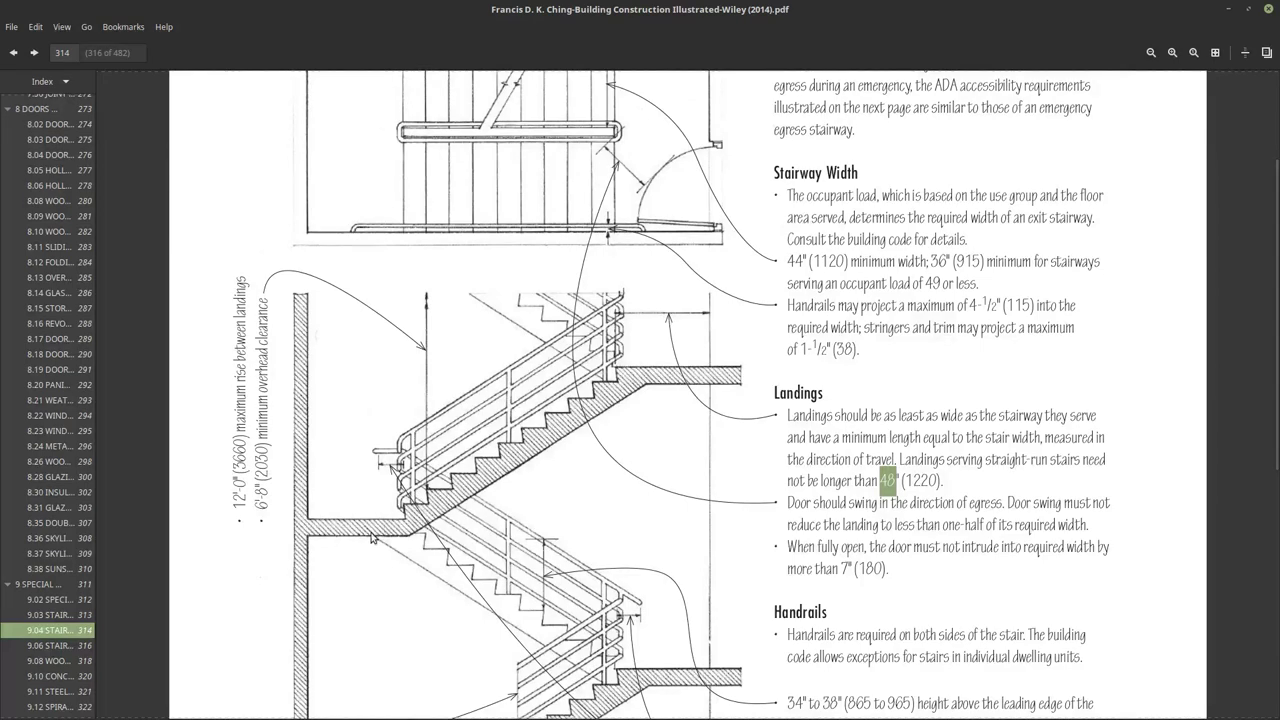
pyautogui.scroll(-2, 623, 460)
pyautogui.scroll(4, 623, 460)
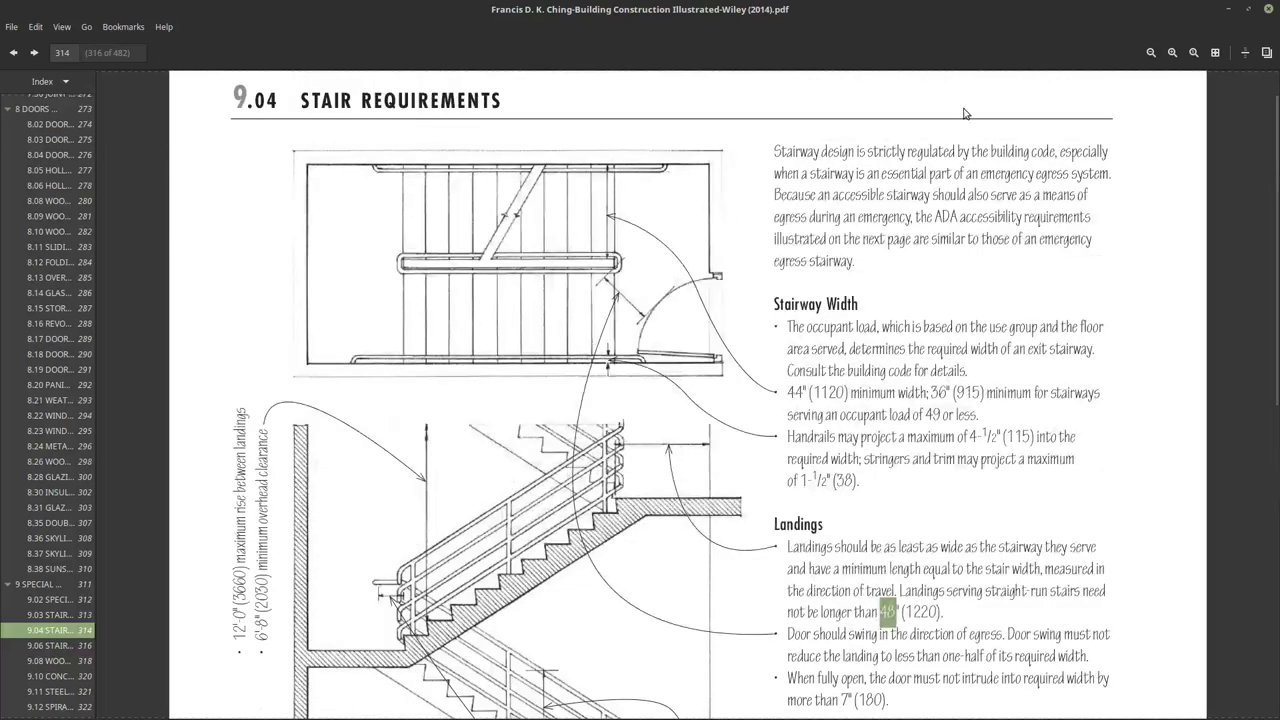
# Switch back to Blender and, in wireframe display, move all parts of the gabled building beside the walled room to layer 15.
pyautogui.click(1248, 9)
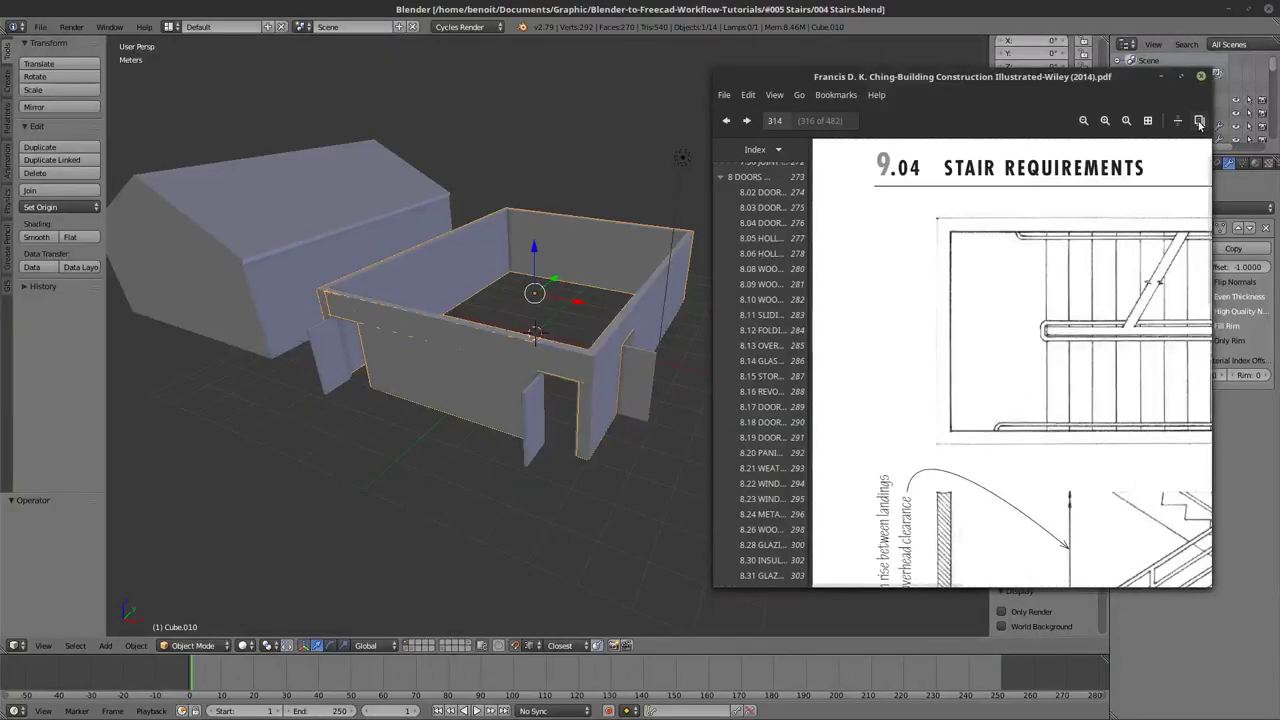
pyautogui.click(649, 6)
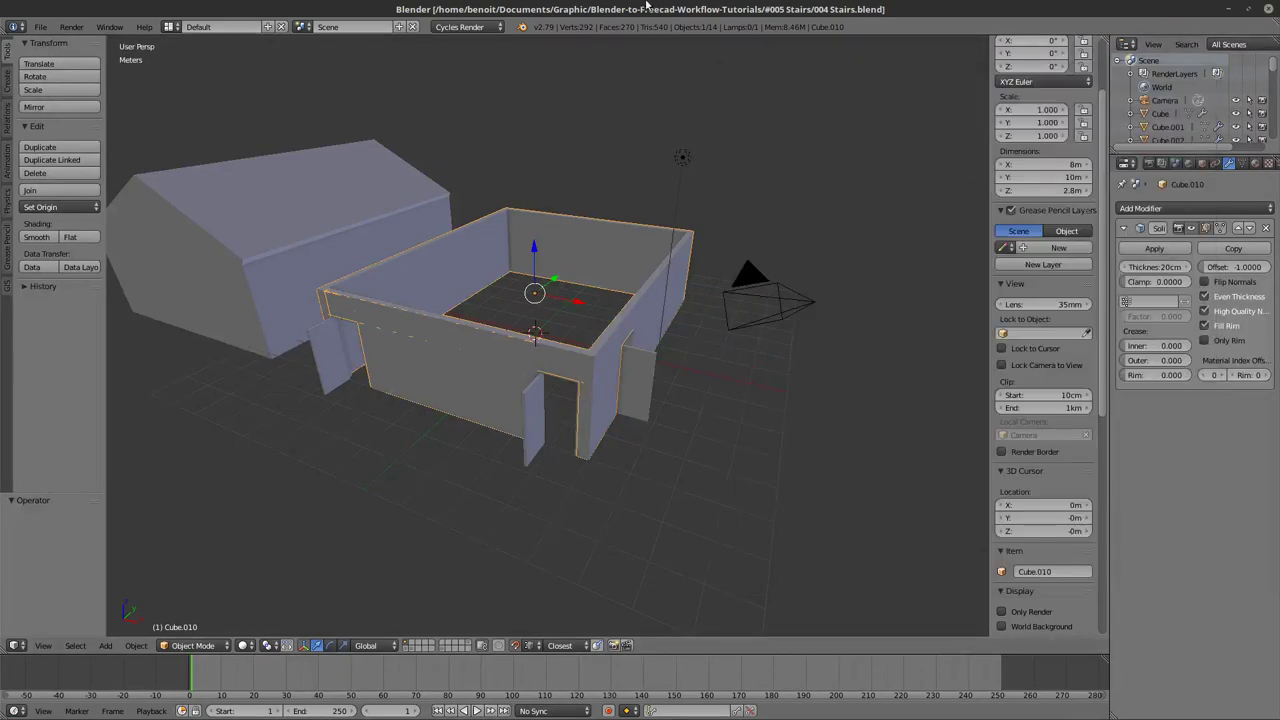
pyautogui.moveTo(724, 212); pyautogui.dragTo(730, 253, button='middle')
pyautogui.moveTo(450, 300); pyautogui.dragTo(690, 300, button='middle')
pyautogui.scroll(-1, 690, 300)
pyautogui.rightClick(301, 328)
pyautogui.press('z')
pyautogui.keyDown('shift'); pyautogui.rightClick(333, 431); pyautogui.keyUp('shift')
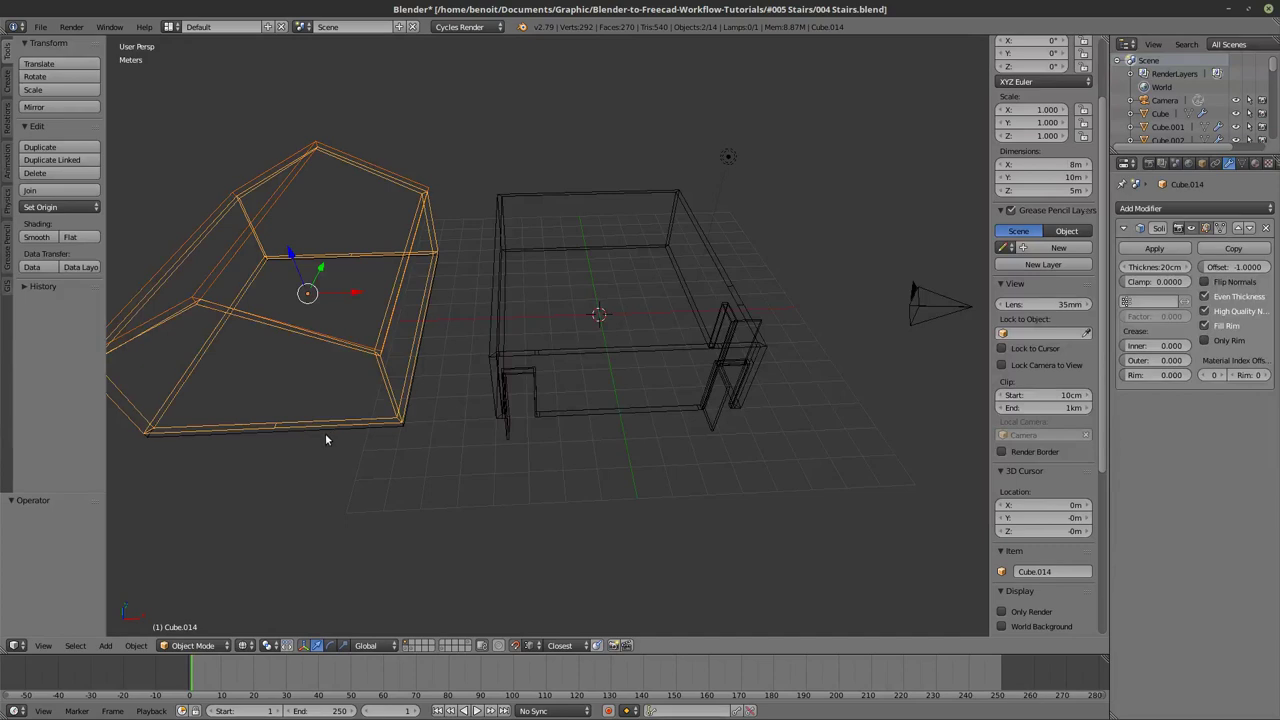
pyautogui.press('m')
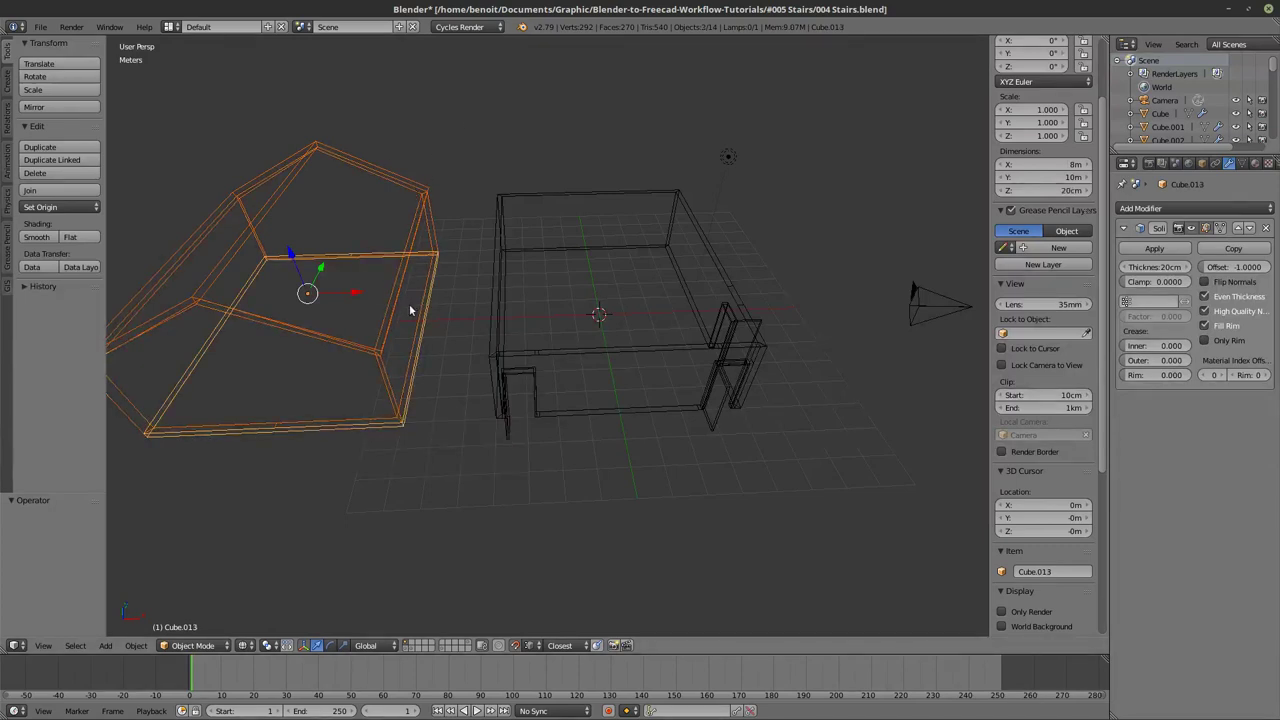
pyautogui.press('m')
pyautogui.click(542, 369)
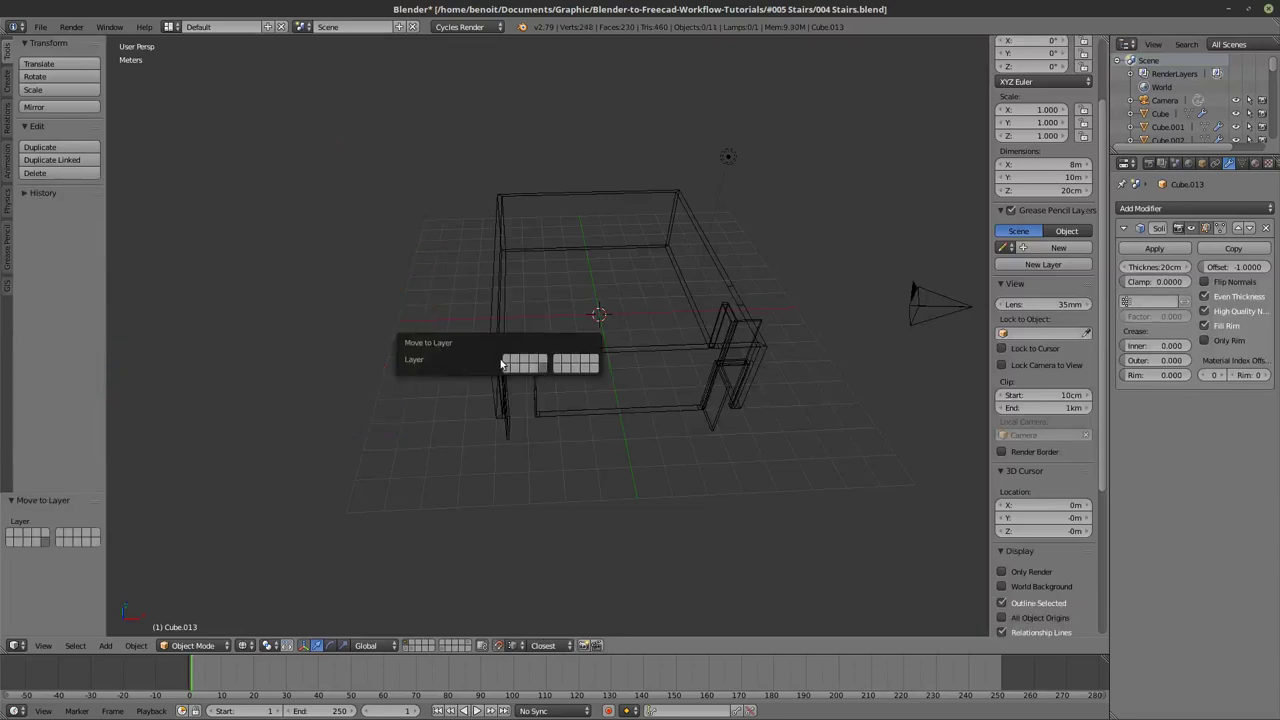
# Add a plane mesh and move it about -7.68 m along the X axis, outside the room's walls.
pyautogui.moveTo(514, 286); pyautogui.dragTo(455, 366, button='middle')
pyautogui.hotkey('shift', 'a')
pyautogui.moveTo(458, 364)
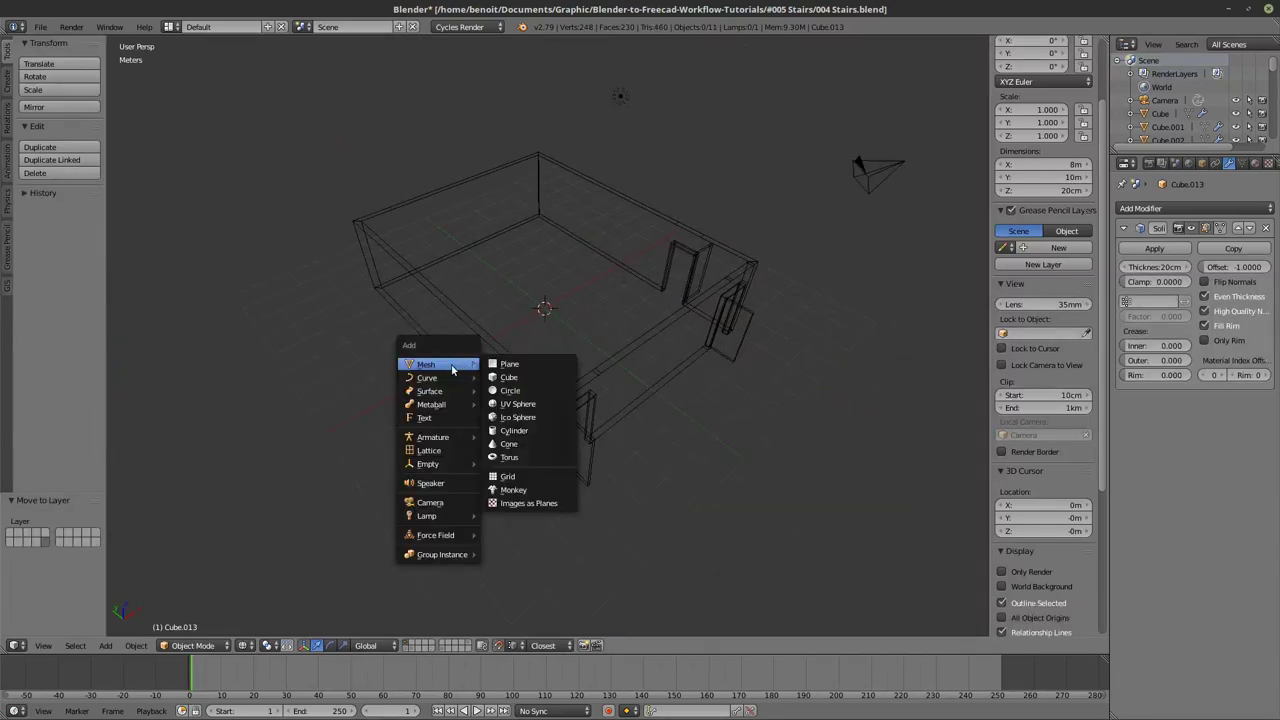
pyautogui.click(497, 366)
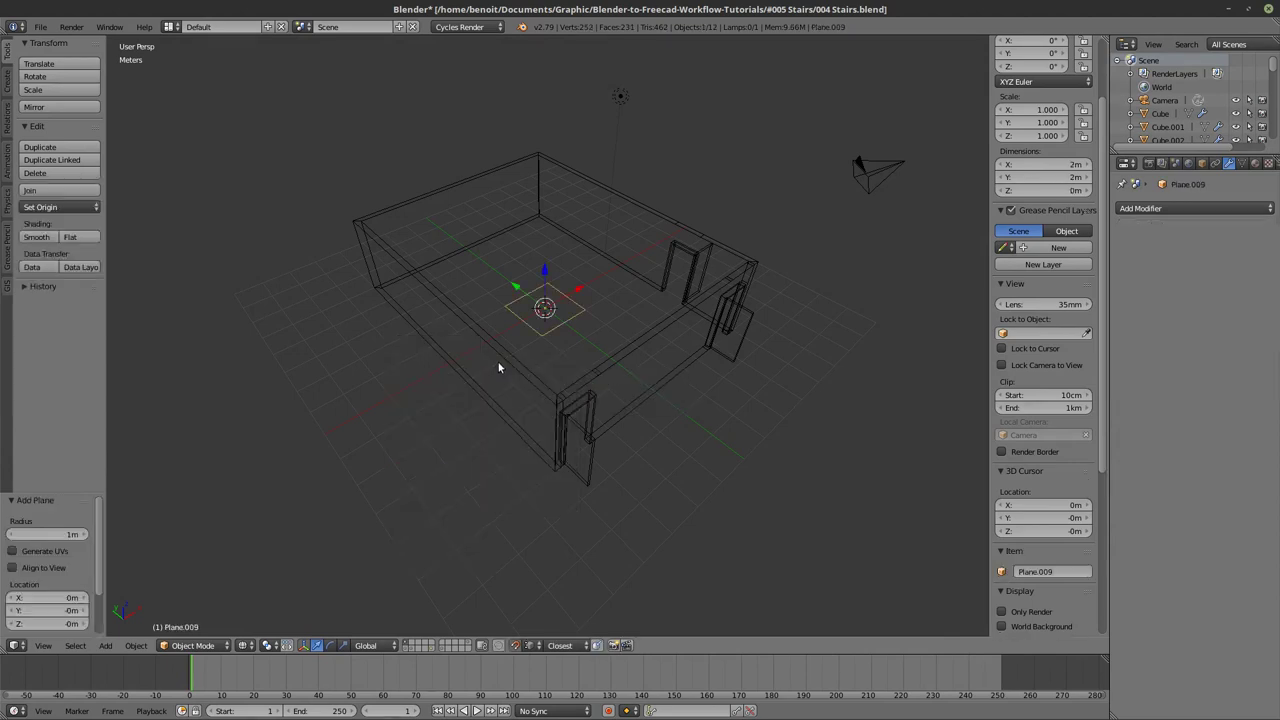
pyautogui.scroll(1, 570, 298)
pyautogui.press('g')
pyautogui.press('x')
pyautogui.click(345, 446)
pyautogui.moveTo(345, 446); pyautogui.dragTo(480, 380, button='middle')
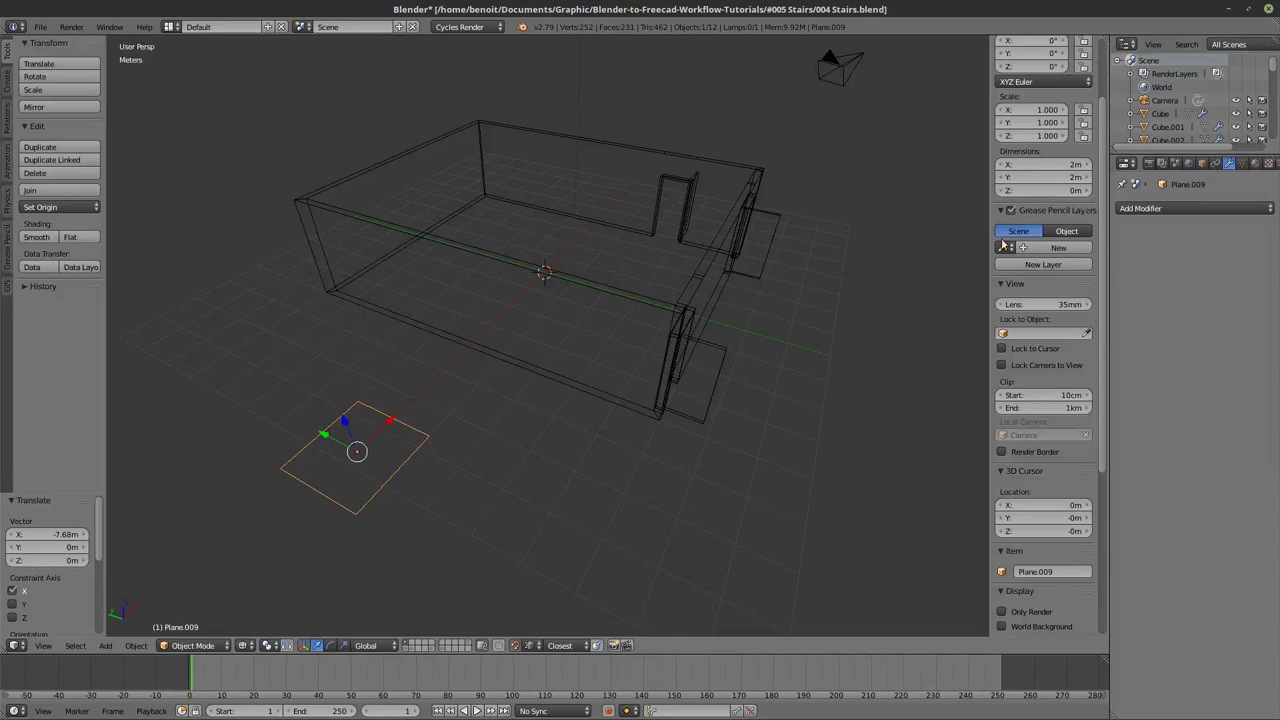
# Set the plane's Y dimension to 28 cm so that it has the depth of a stair tread.
pyautogui.click(1031, 176)
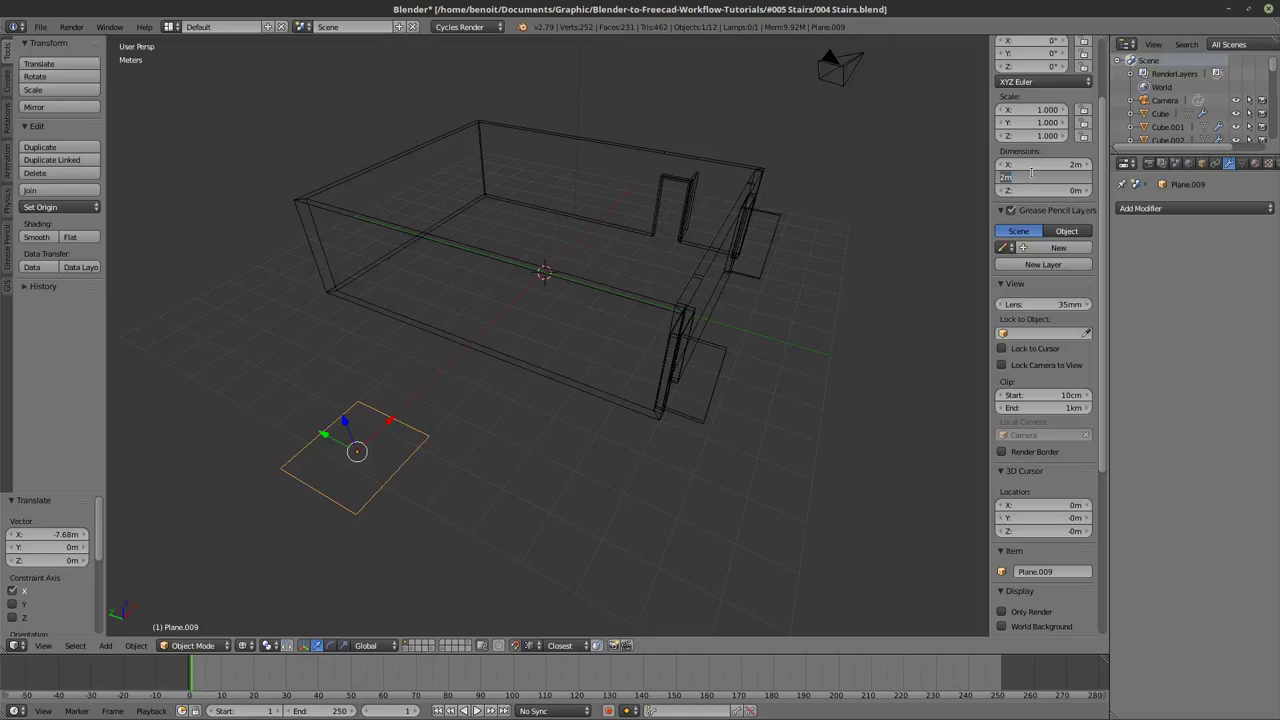
pyautogui.write('7')
pyautogui.press('Return')
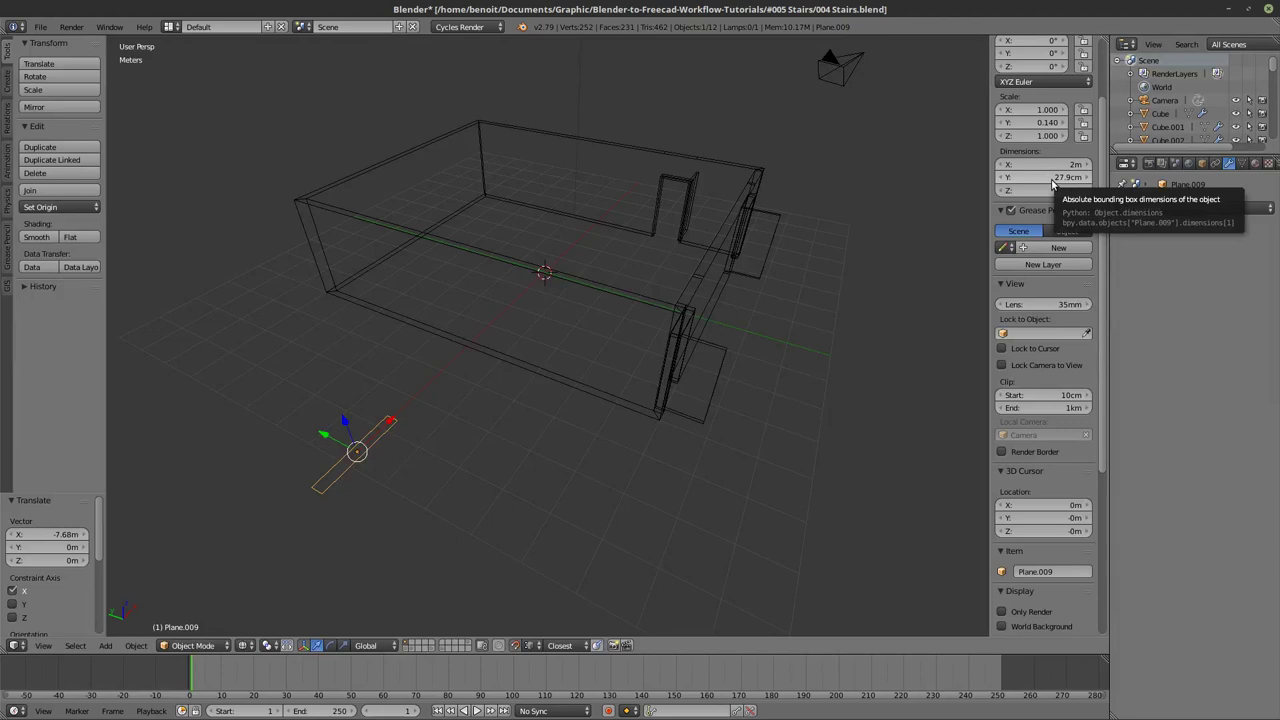
pyautogui.click(1046, 178)
pyautogui.write('28')
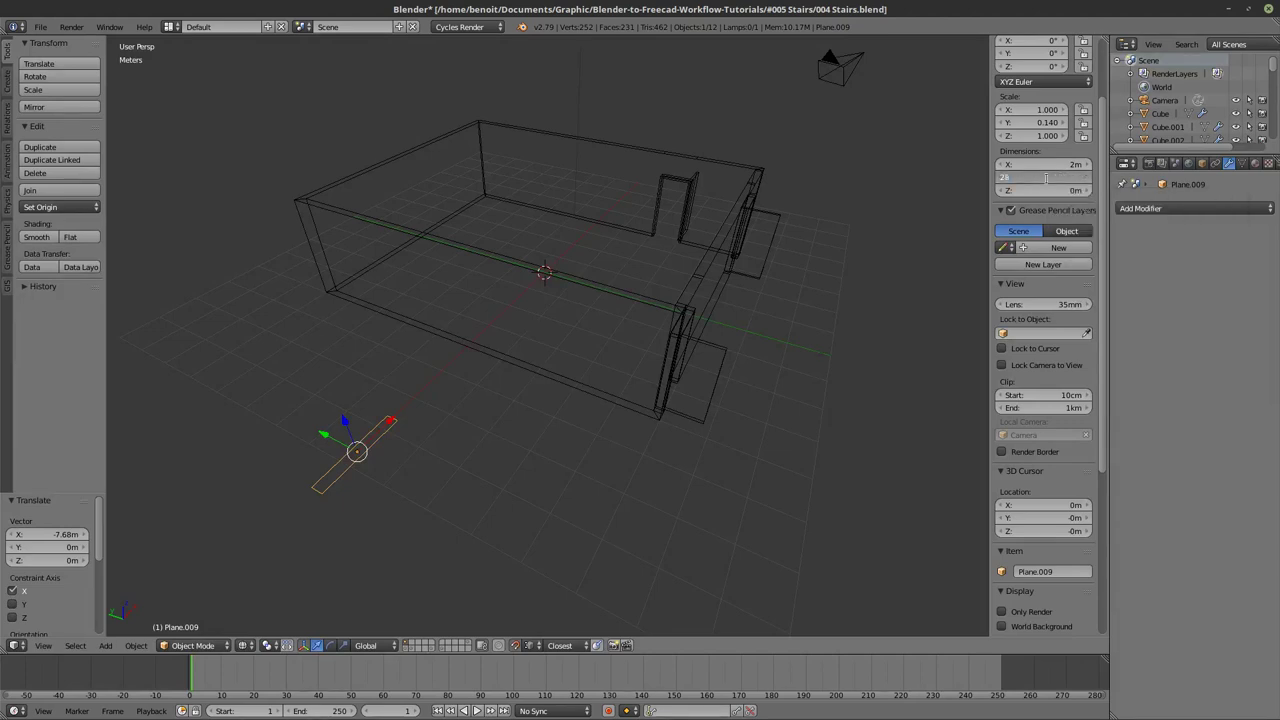
pyautogui.write('cm')
pyautogui.press('Return')
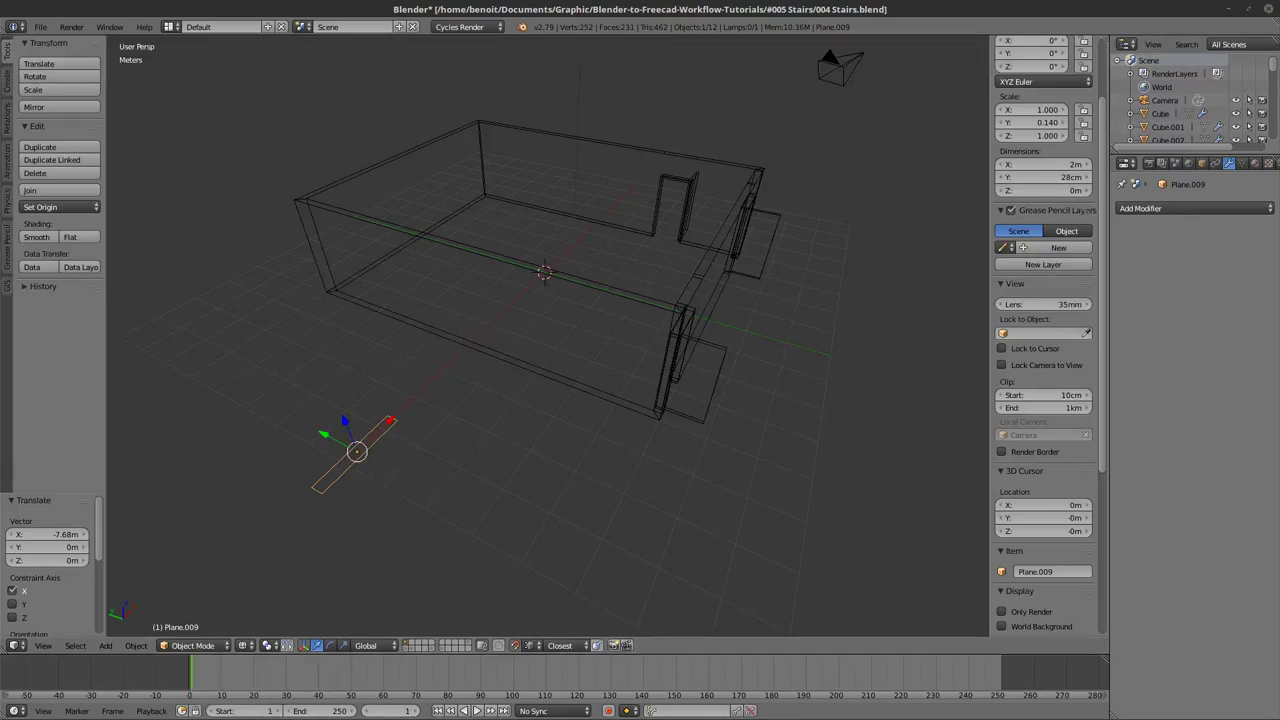
# Switch to the building construction PDF, open the 9.03 Stair Design page and examine the 7-inch riser row in the Riser and Tread Dimensions table.
pyautogui.hotkey('alt', 'Tab')
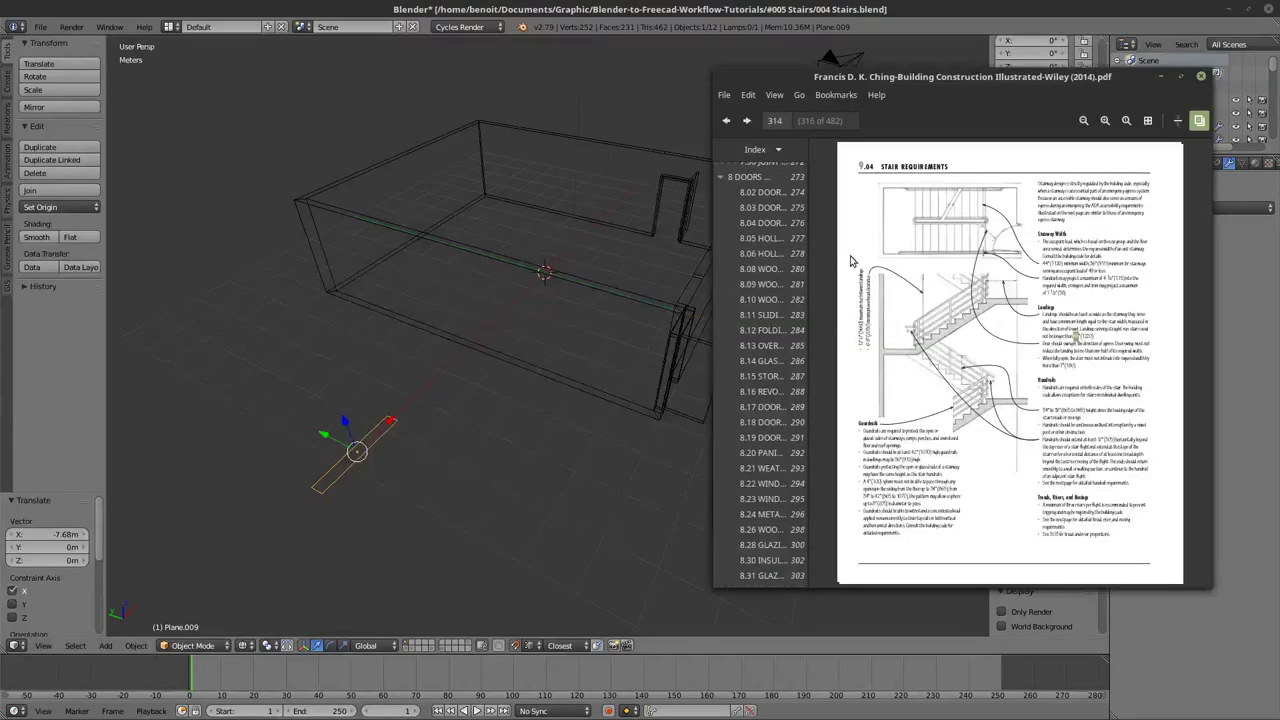
pyautogui.click(1181, 76)
pyautogui.keyDown('ctrl'); pyautogui.scroll(3, 771, 326); pyautogui.keyUp('ctrl')
pyautogui.scroll(3, 773, 326)
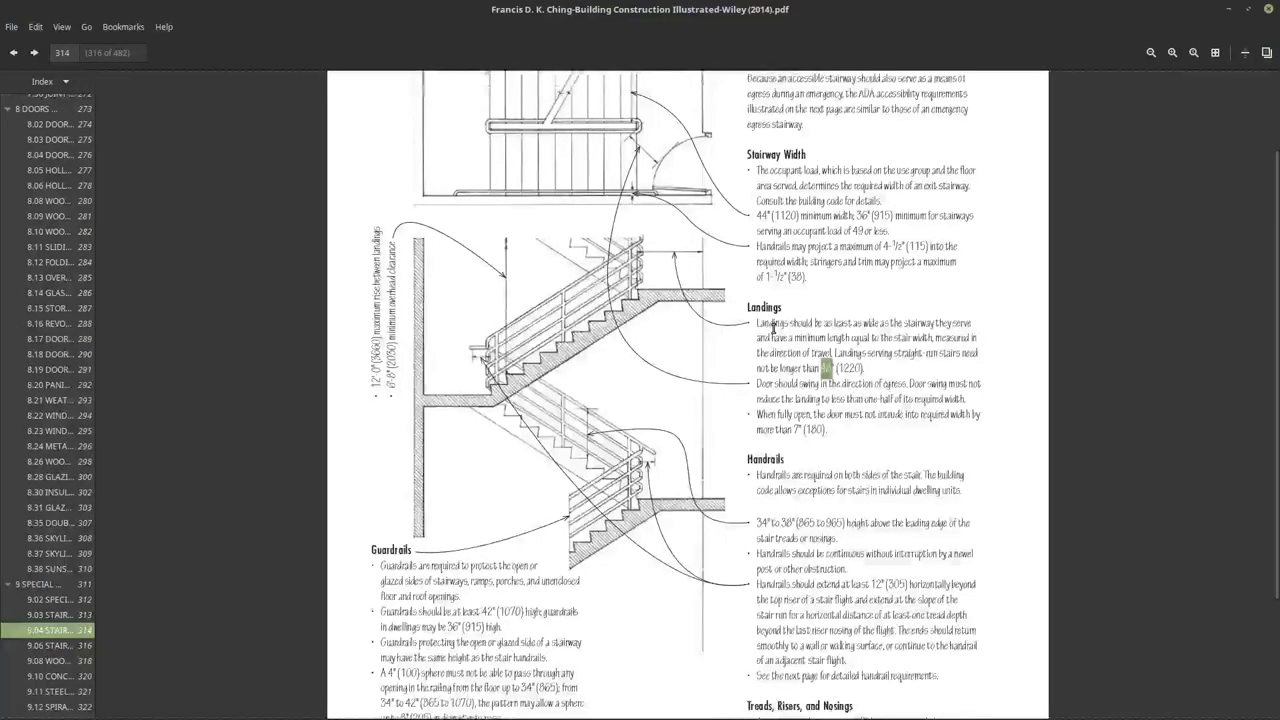
pyautogui.keyDown('ctrl'); pyautogui.scroll(2, 905, 273); pyautogui.keyUp('ctrl')
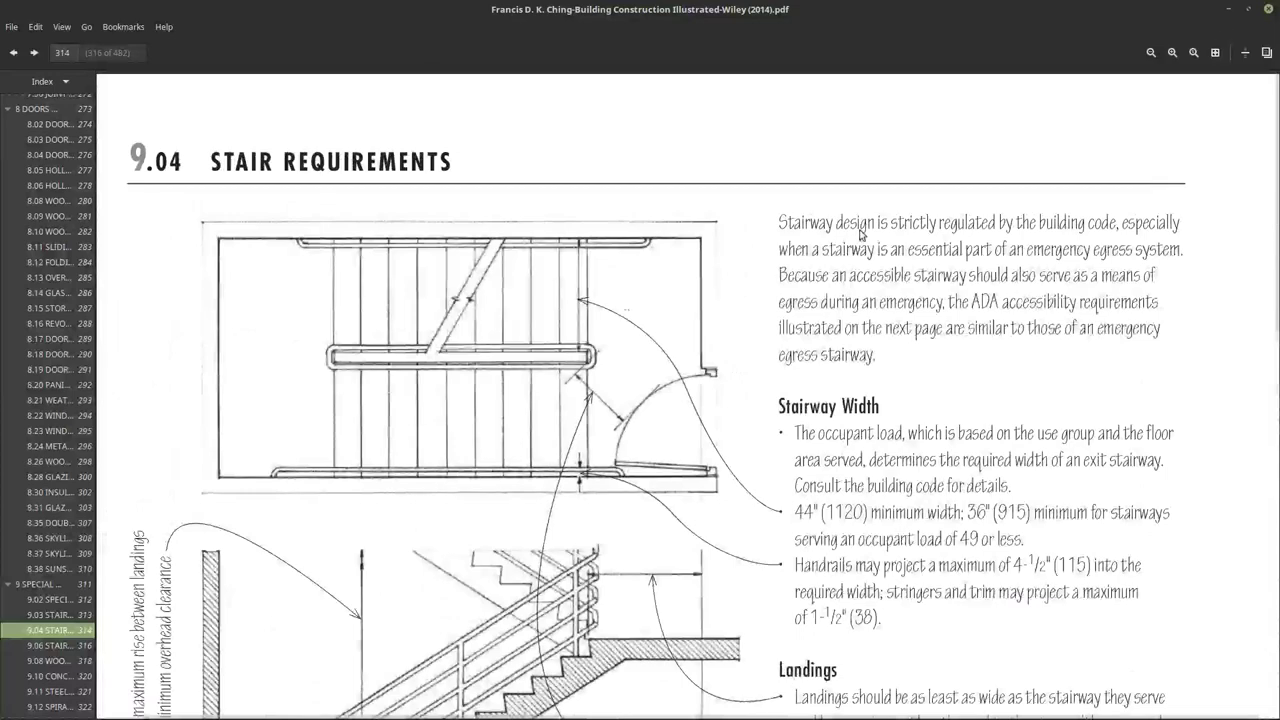
pyautogui.click(50, 614)
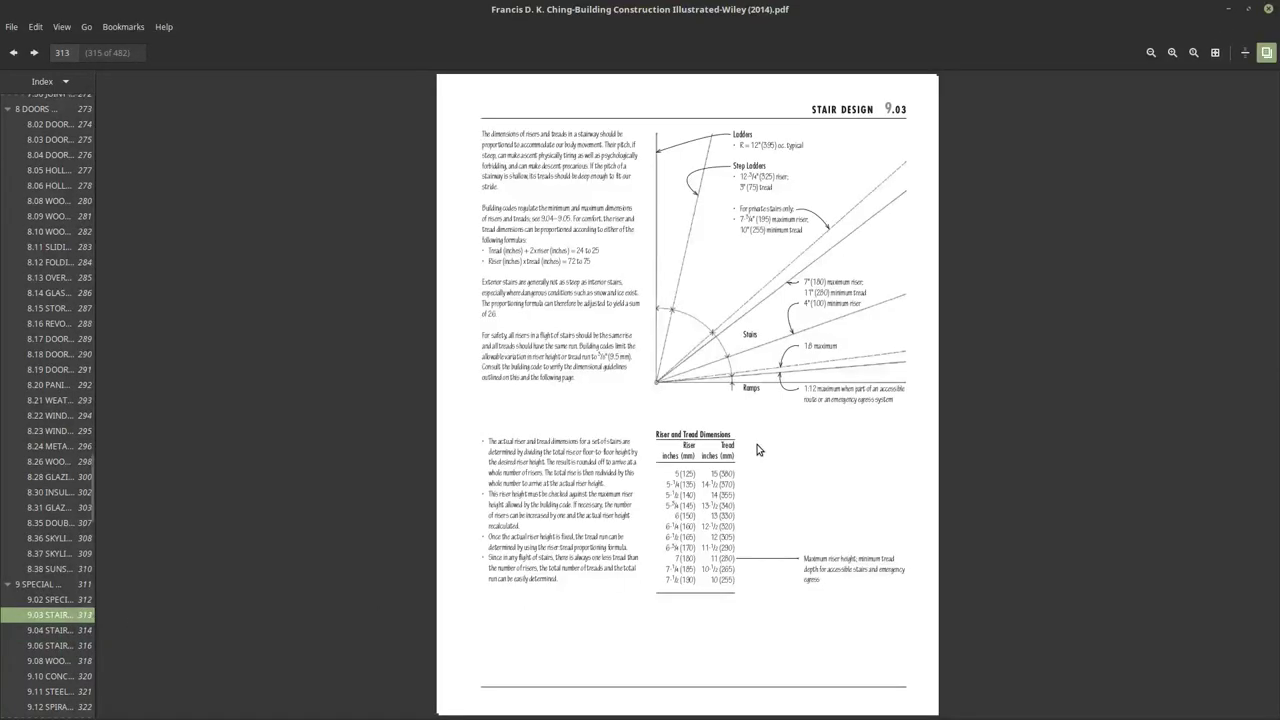
pyautogui.keyDown('ctrl'); pyautogui.scroll(2, 747, 618); pyautogui.keyUp('ctrl')
pyautogui.keyDown('ctrl'); pyautogui.scroll(2, 765, 565); pyautogui.keyUp('ctrl')
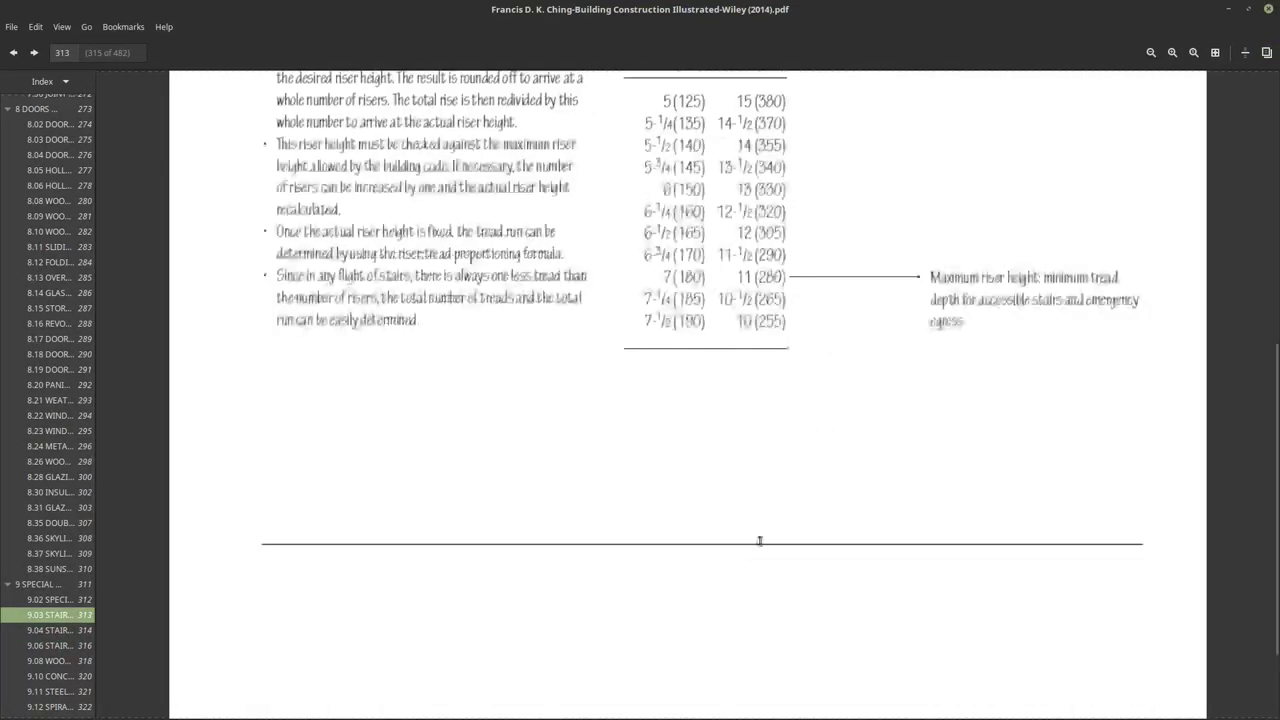
pyautogui.moveTo(757, 521); pyautogui.dragTo(773, 520)
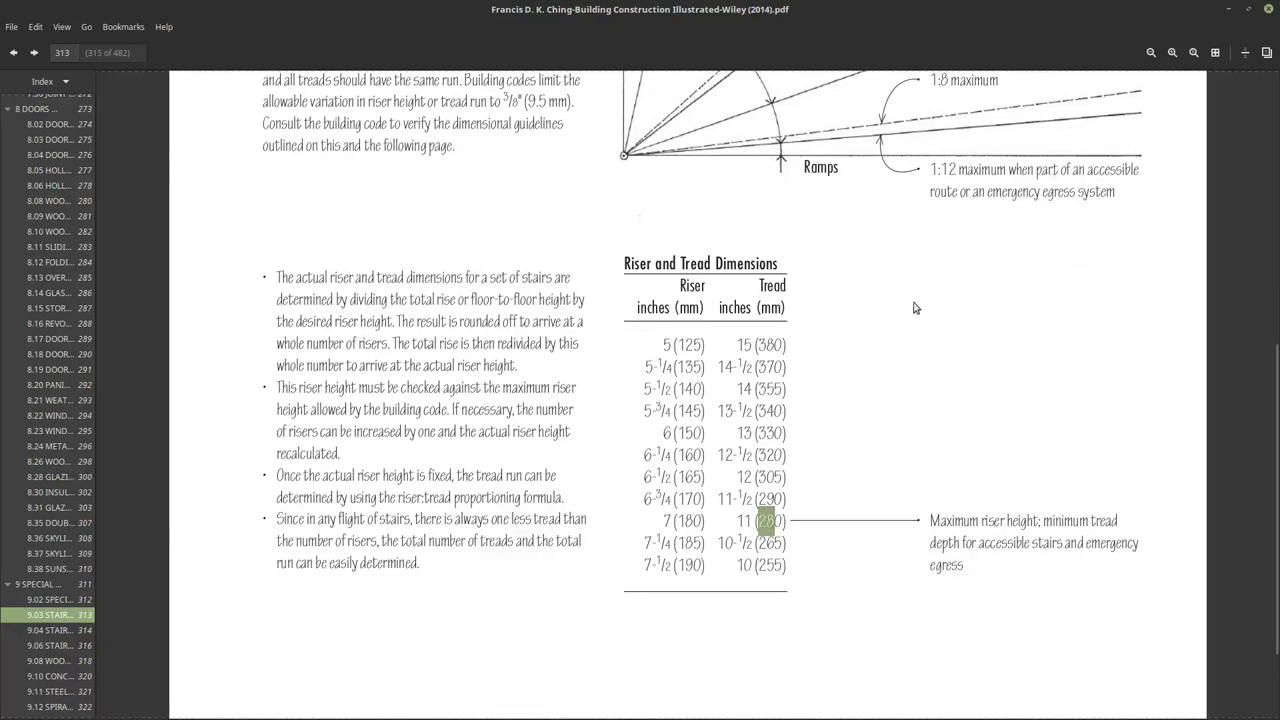
pyautogui.moveTo(684, 520); pyautogui.dragTo(692, 520)
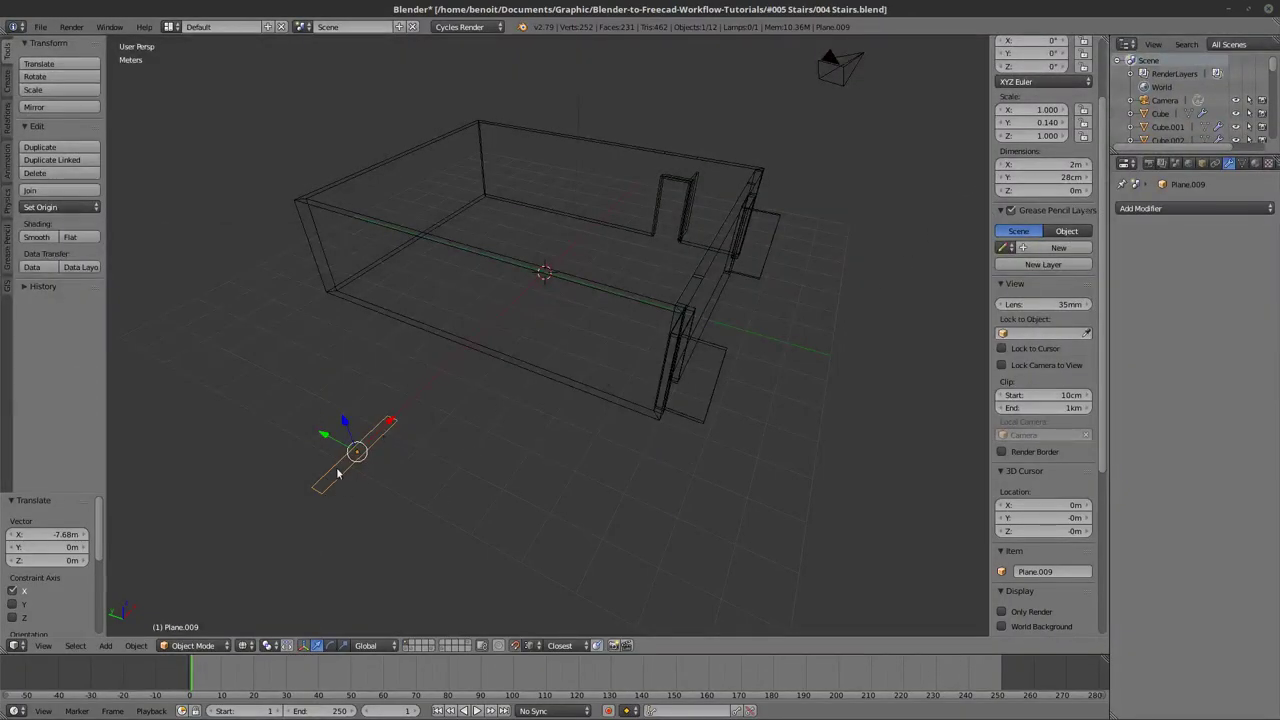
# Switch back to Blender and set the tread plane's X dimension to 1.2 m for the stair width.
pyautogui.moveTo(360, 466); pyautogui.dragTo(404, 442, button='middle')
pyautogui.scroll(3, 404, 442)
pyautogui.keyDown('shift'); pyautogui.moveTo(289, 516); pyautogui.dragTo(391, 451, button='middle'); pyautogui.keyUp('shift')
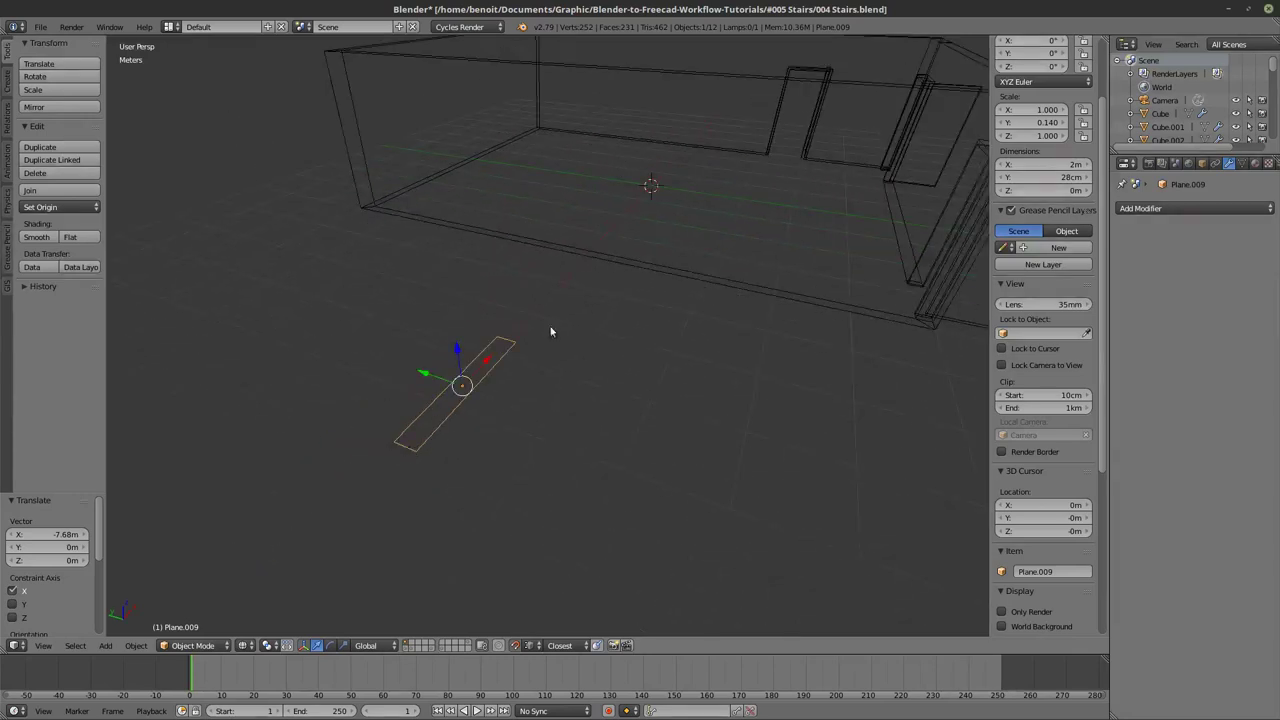
pyautogui.click(1031, 165)
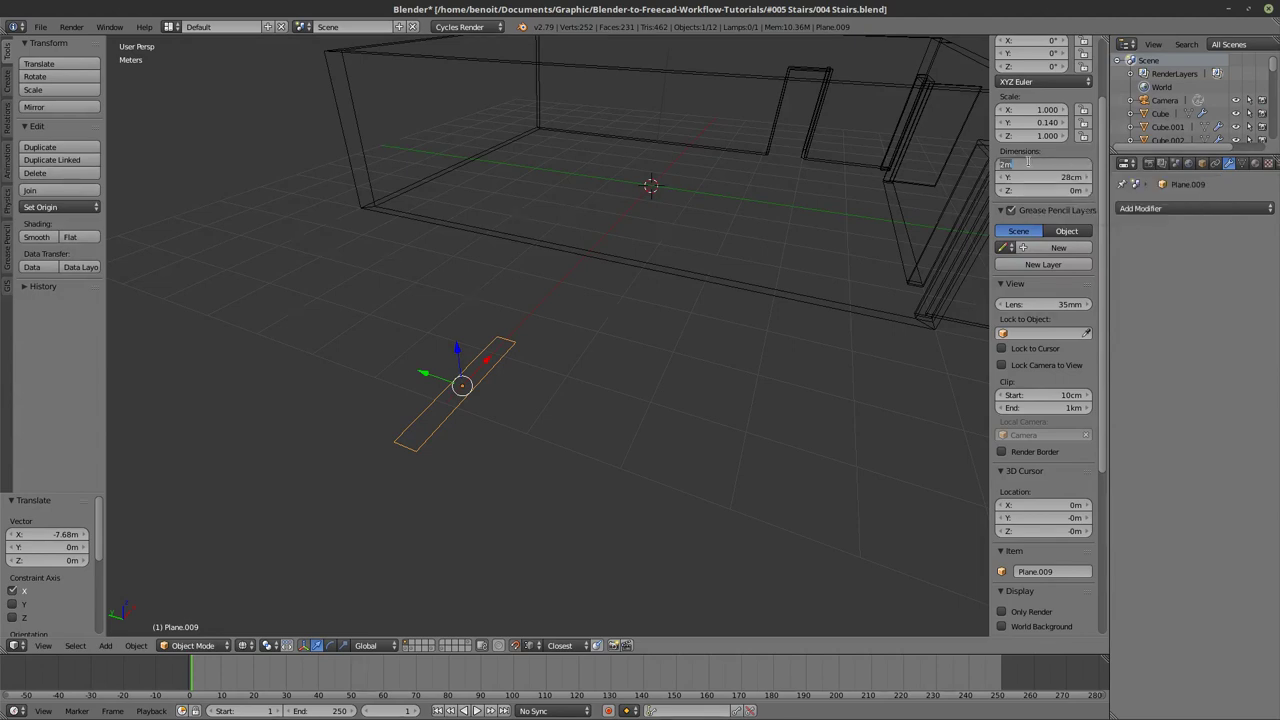
pyautogui.write('1.2')
pyautogui.press('Return')
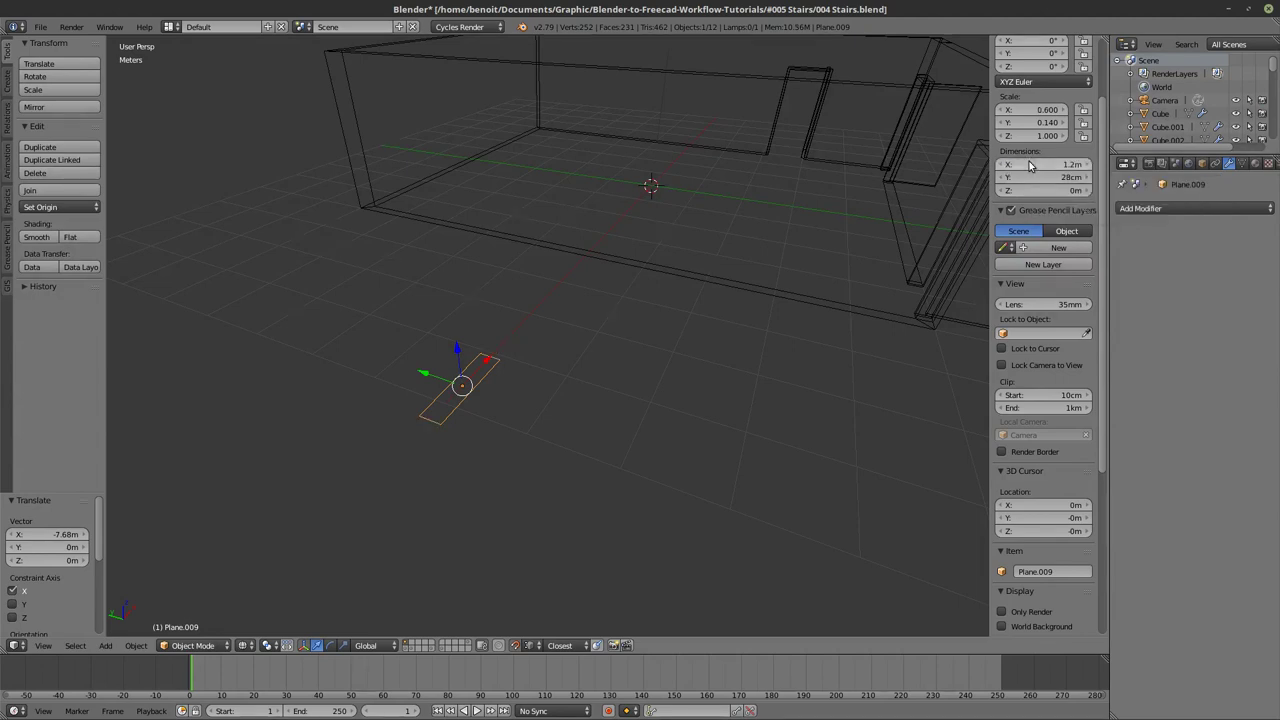
pyautogui.click(1031, 165)
pyautogui.write('1.12')
pyautogui.press('Return')
pyautogui.click(1031, 165)
pyautogui.write('1.2')
pyautogui.press('Return')
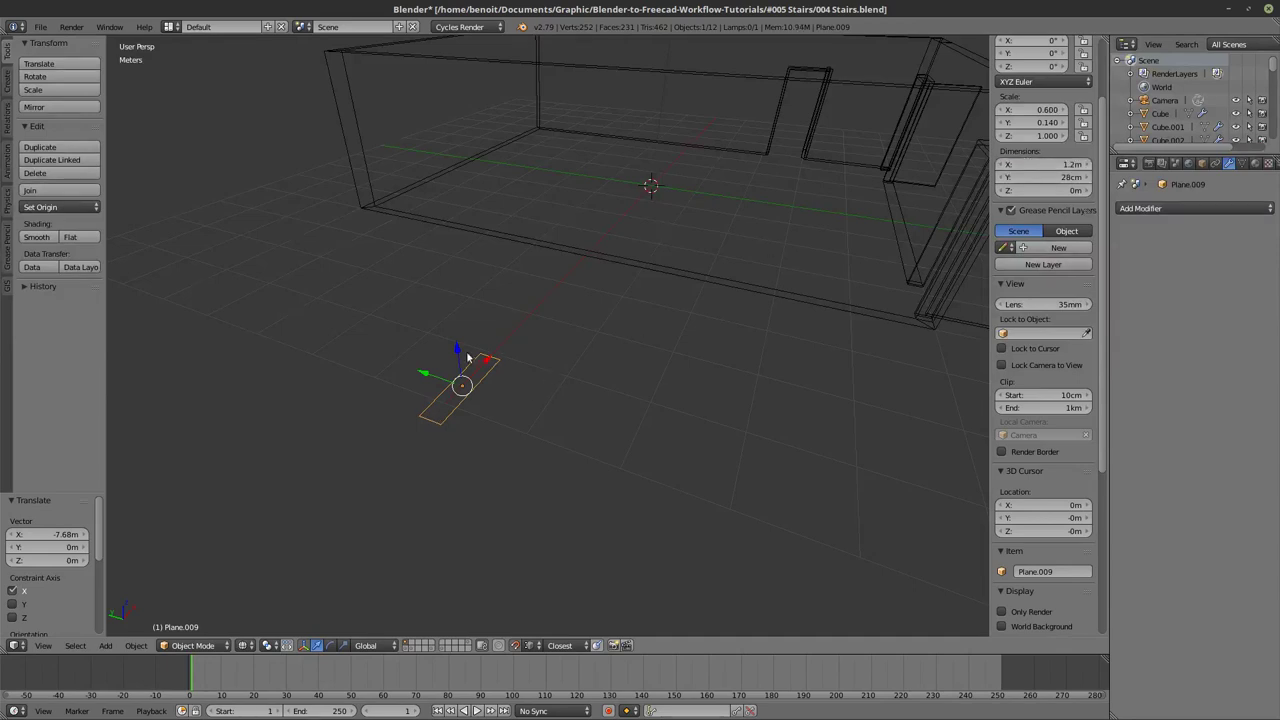
# Add an Array modifier to the tread plane with a relative offset of 0 in X, 1 in Y and 0 in Z.
pyautogui.click(1180, 208)
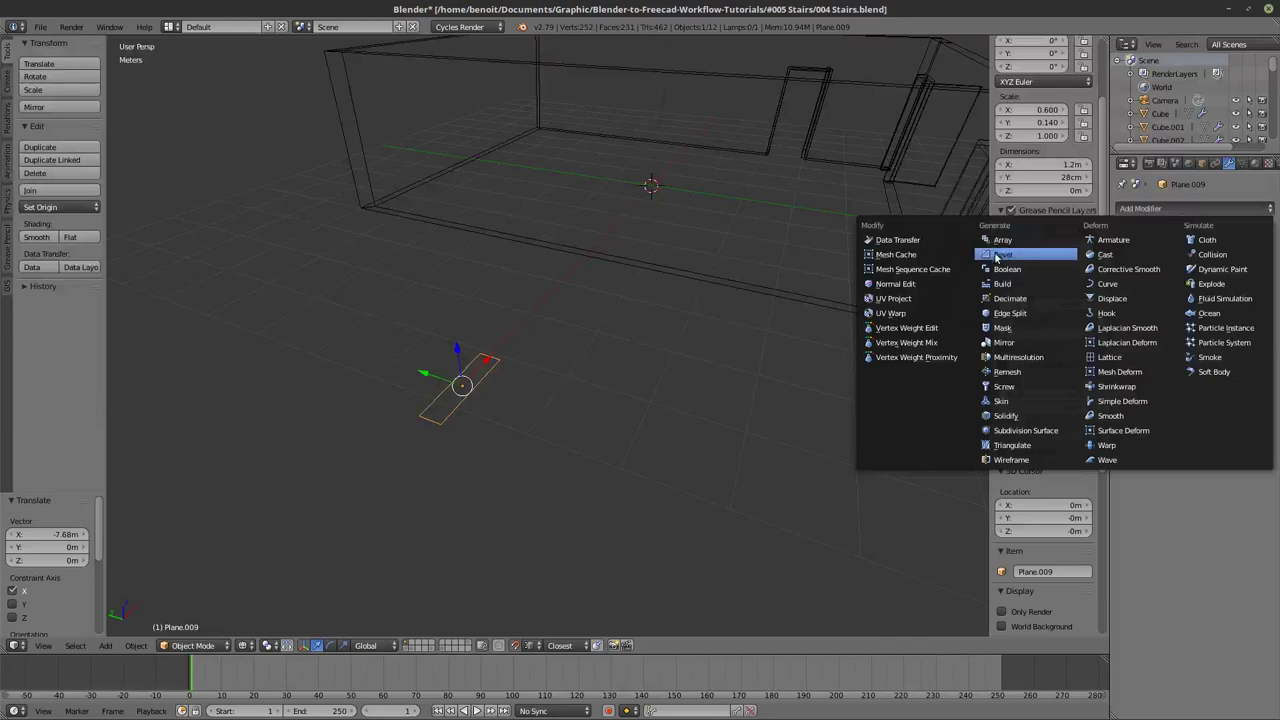
pyautogui.click(1003, 241)
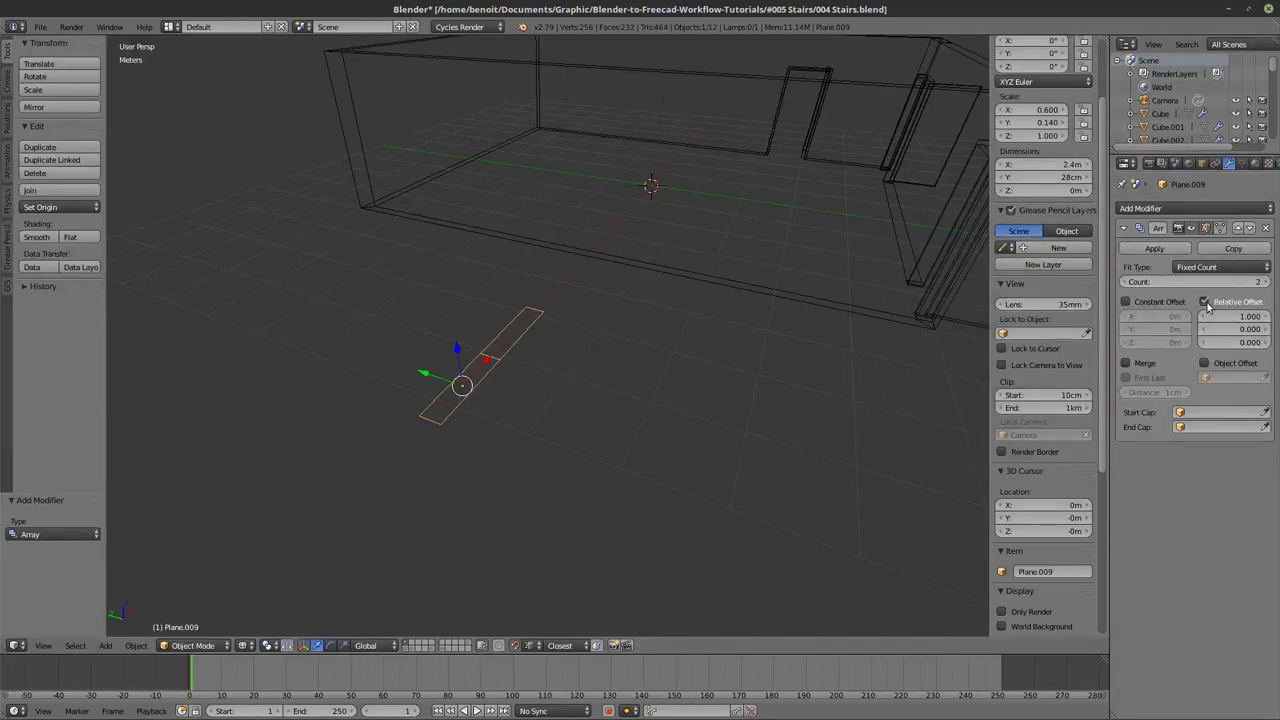
pyautogui.click(1224, 316)
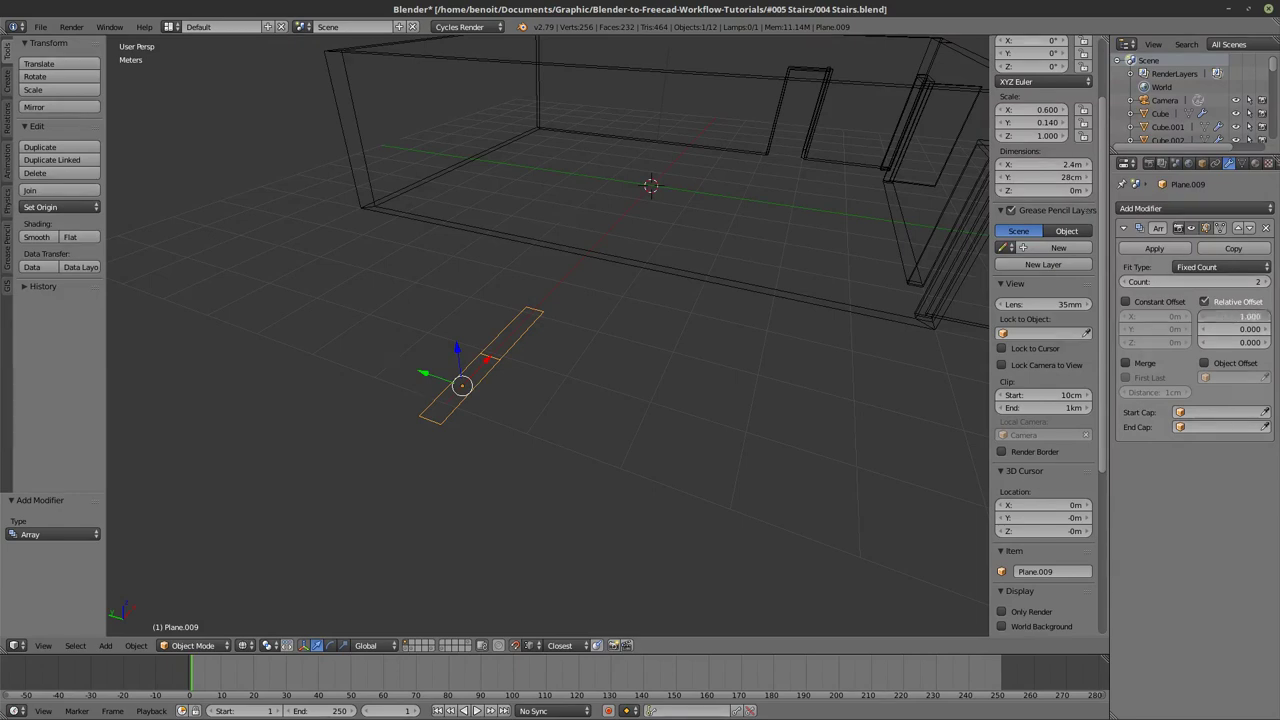
pyautogui.write('0')
pyautogui.press('Return')
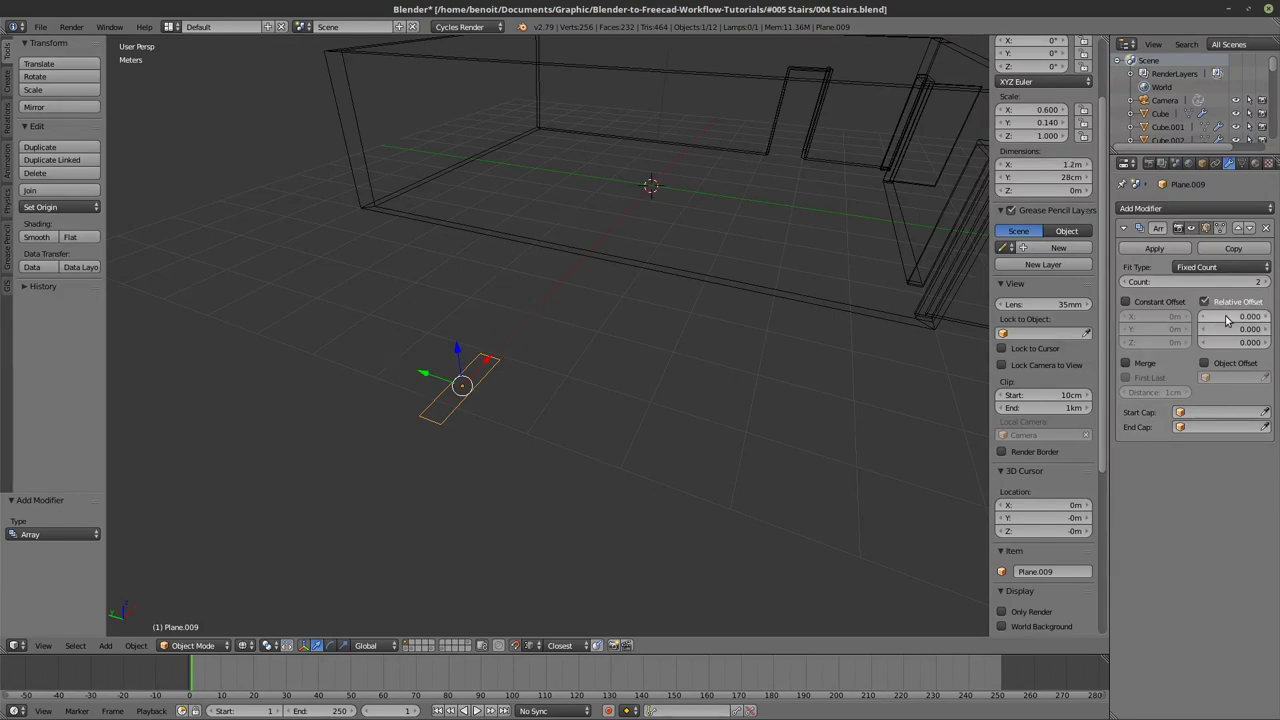
pyautogui.click(1236, 342)
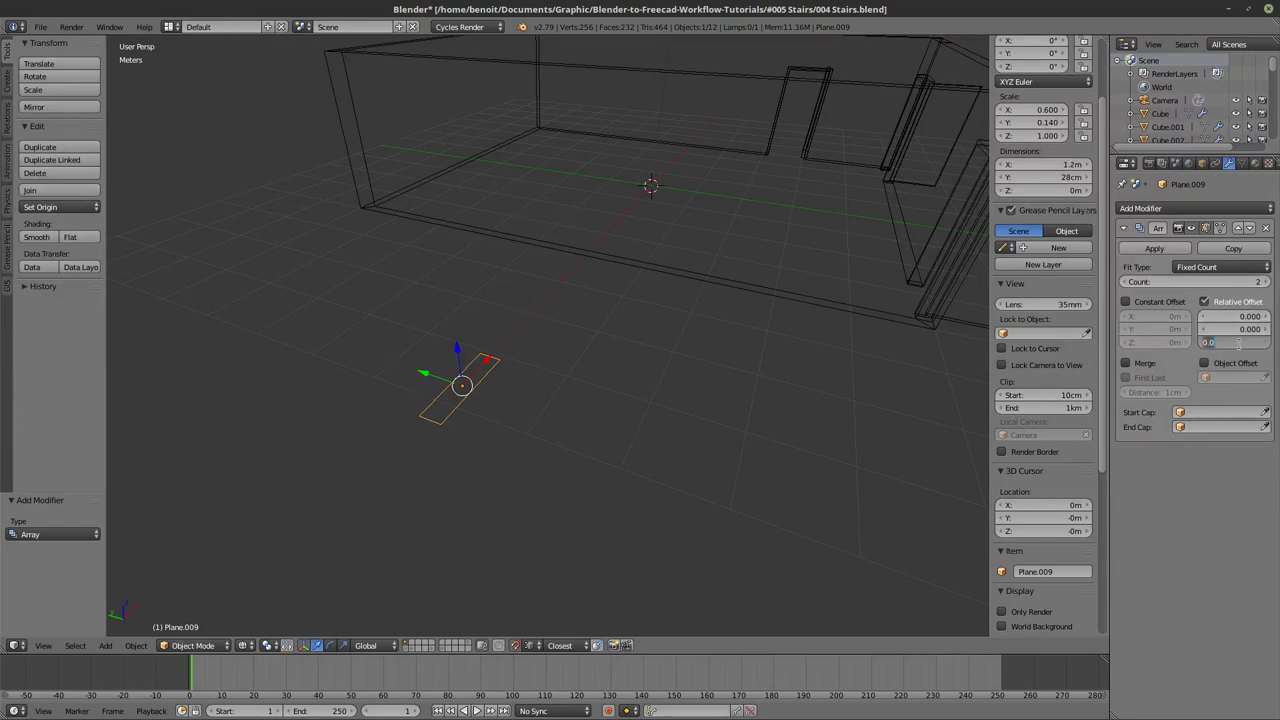
pyautogui.press('Return')
pyautogui.click(1243, 329)
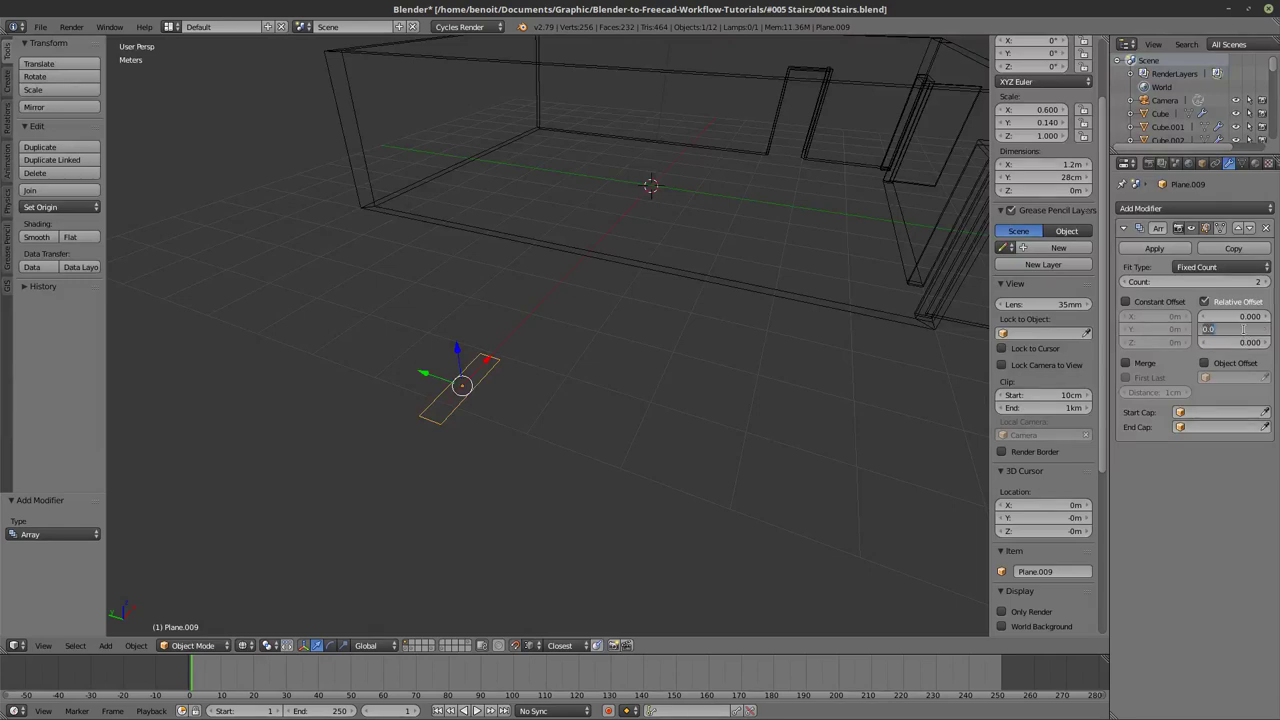
pyautogui.write('1')
pyautogui.press('Return')
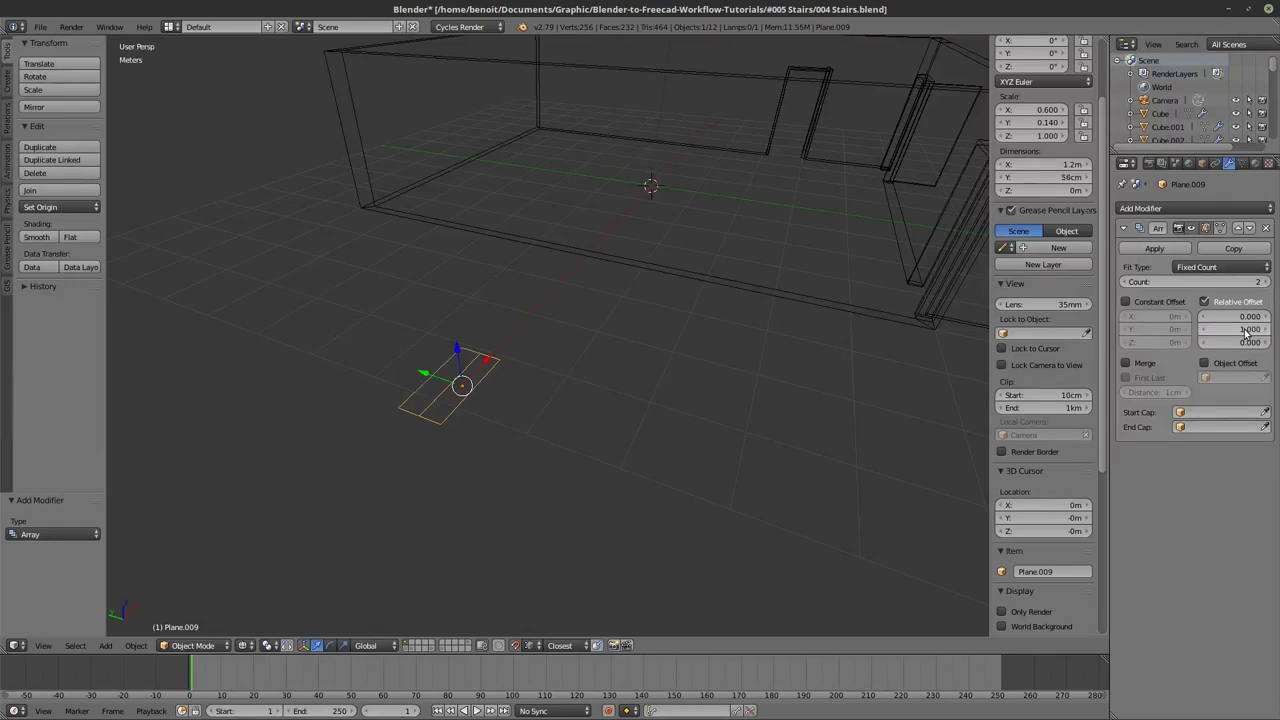
# Enable the array's constant offset and set its Z value to 18 cm as the riser height.
pyautogui.click(1127, 302)
pyautogui.click(1157, 344)
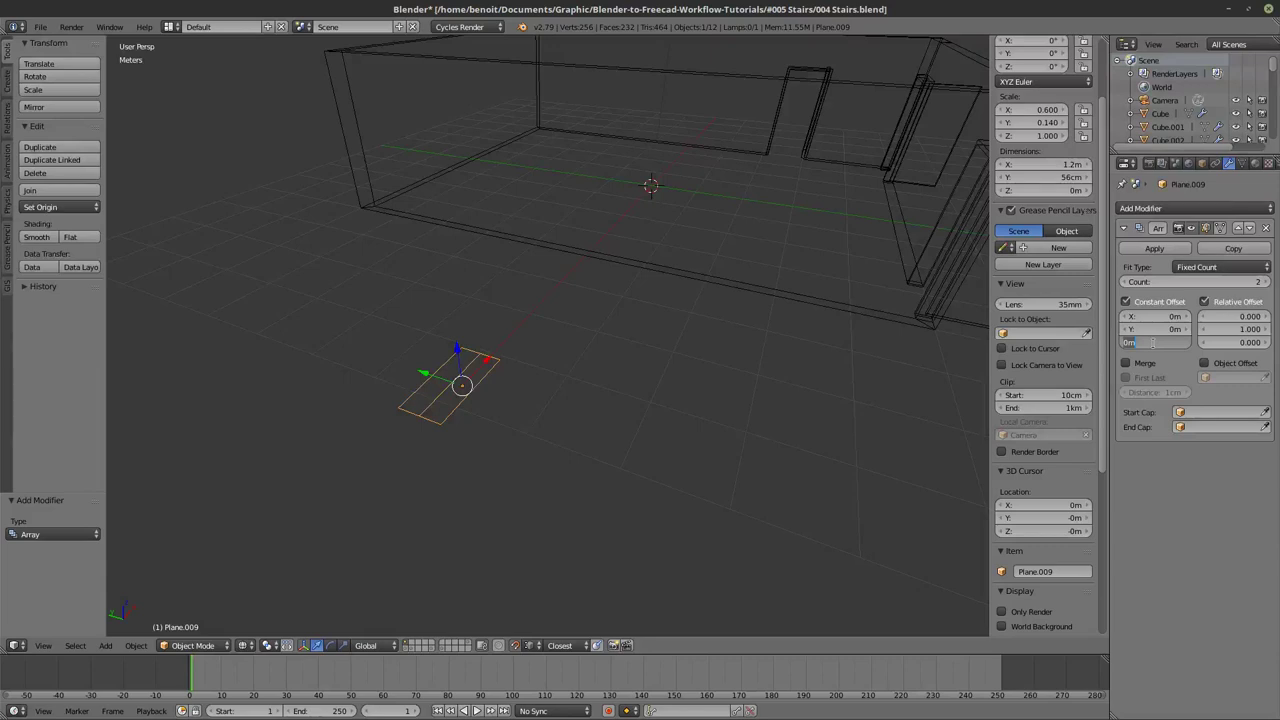
pyautogui.write('7in')
pyautogui.press('Return')
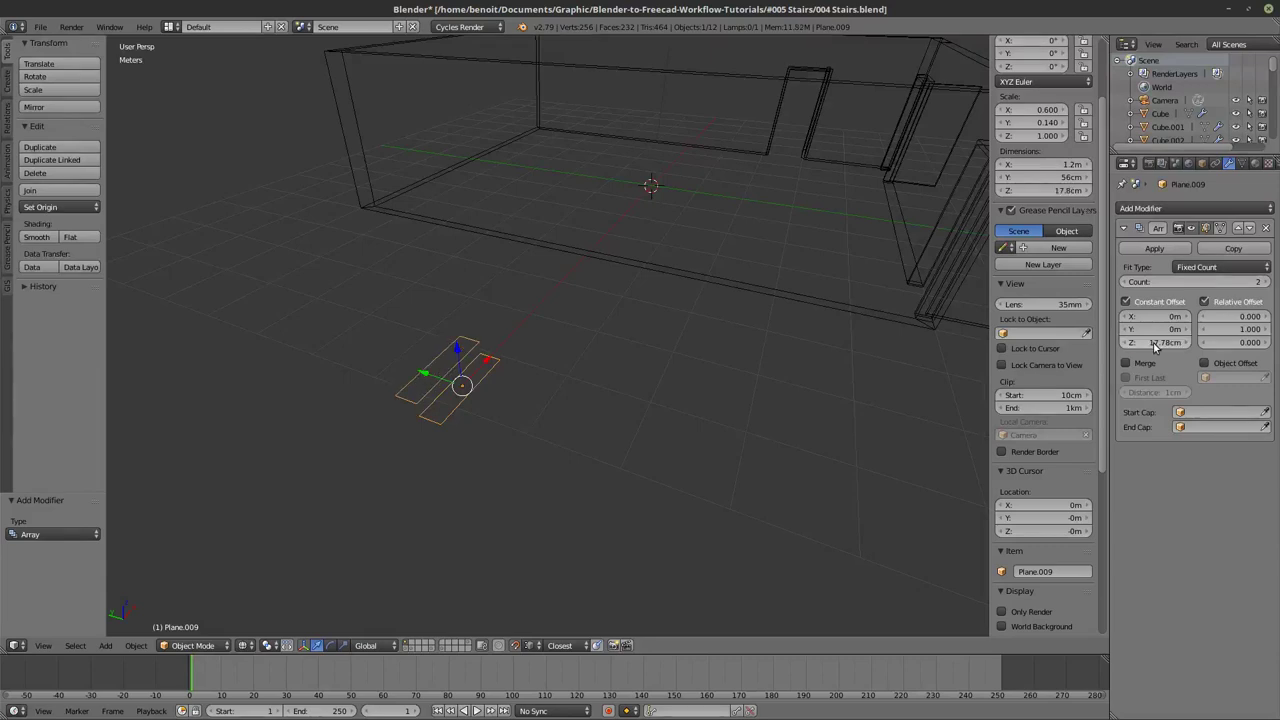
pyautogui.click(1156, 343)
pyautogui.write('1')
pyautogui.press('Return')
# In the right orthographic view, add a Solidify modifier to the treads with a thickness of 2 cm.
pyautogui.scroll(-2, 693, 398)
pyautogui.moveTo(693, 398); pyautogui.dragTo(609, 372, button='middle')
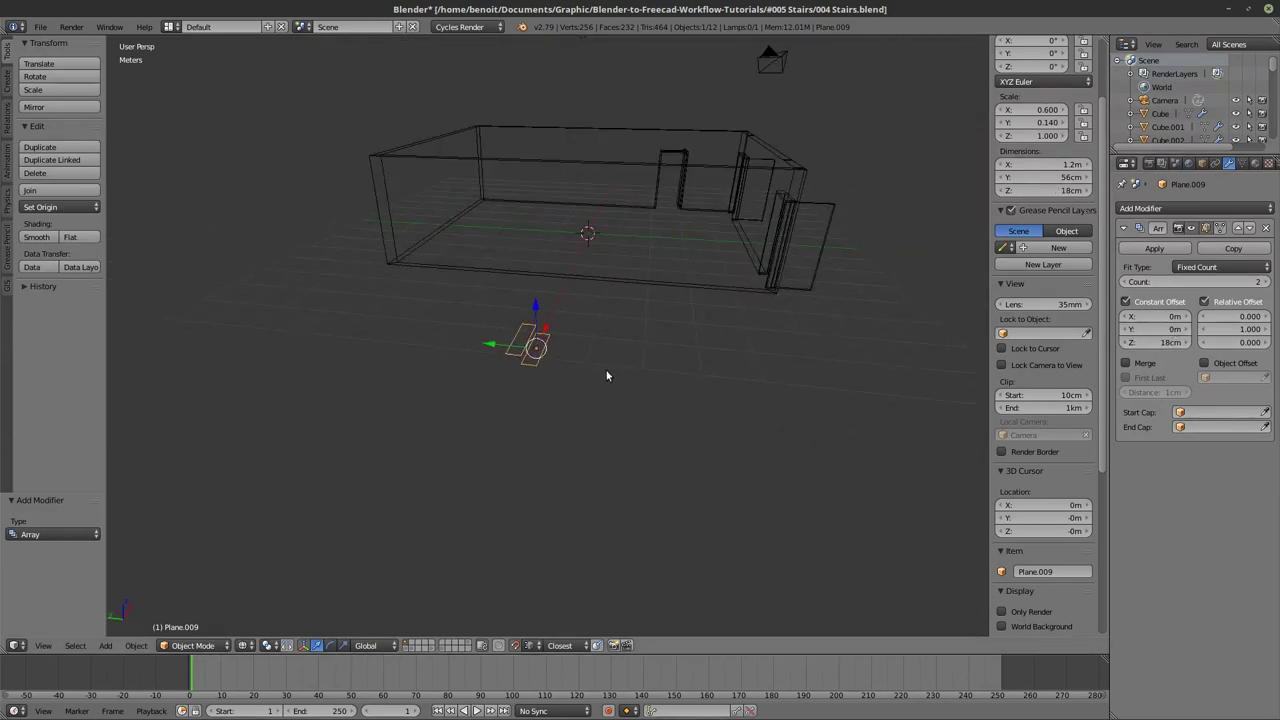
pyautogui.press('KP_3')
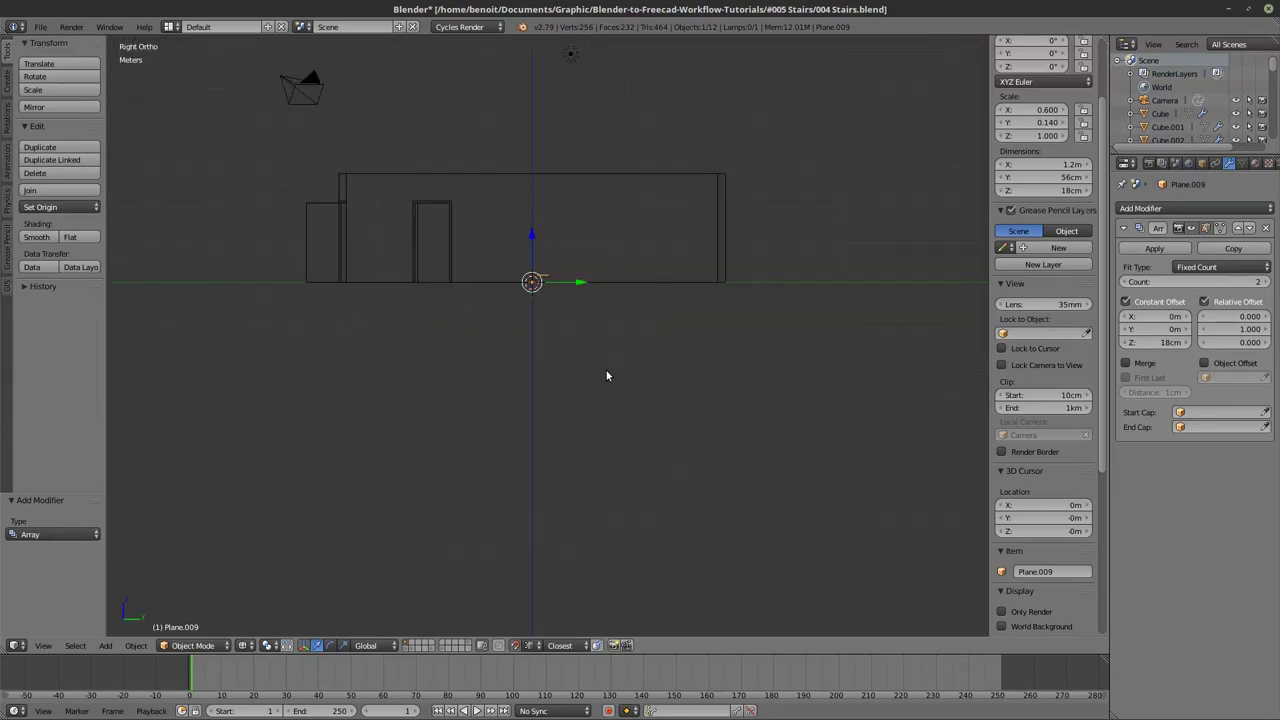
pyautogui.keyDown('shift'); pyautogui.moveTo(566, 251); pyautogui.dragTo(509, 314, button='middle'); pyautogui.keyUp('shift')
pyautogui.scroll(1, 482, 350)
pyautogui.scroll(2, 482, 350)
pyautogui.click(1124, 229)
pyautogui.click(1124, 229)
pyautogui.click(1140, 208)
pyautogui.click(1022, 420)
pyautogui.scroll(6, 466, 423)
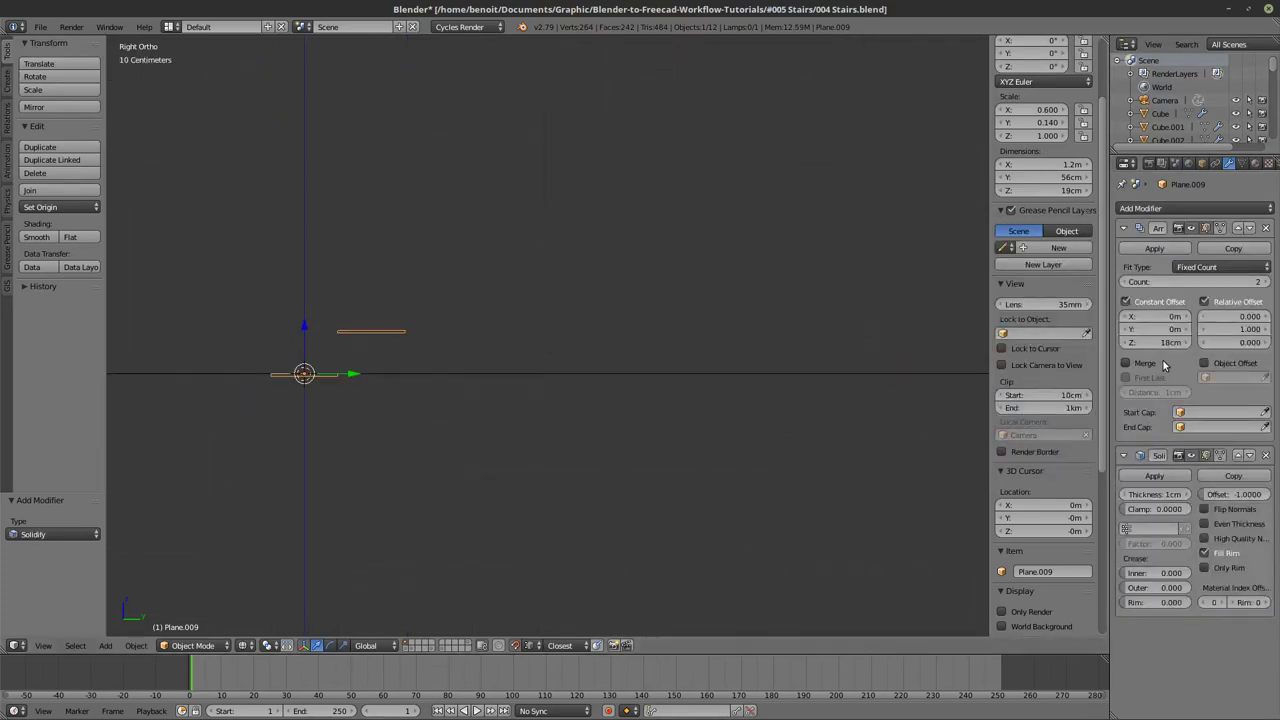
pyautogui.click(1188, 494)
# Raise the tread array's count to 16 so the stairs climb to just below the top of the wall.
pyautogui.scroll(-5, 631, 443)
pyautogui.keyDown('shift'); pyautogui.moveTo(775, 278); pyautogui.dragTo(666, 329, button='middle'); pyautogui.keyUp('shift')
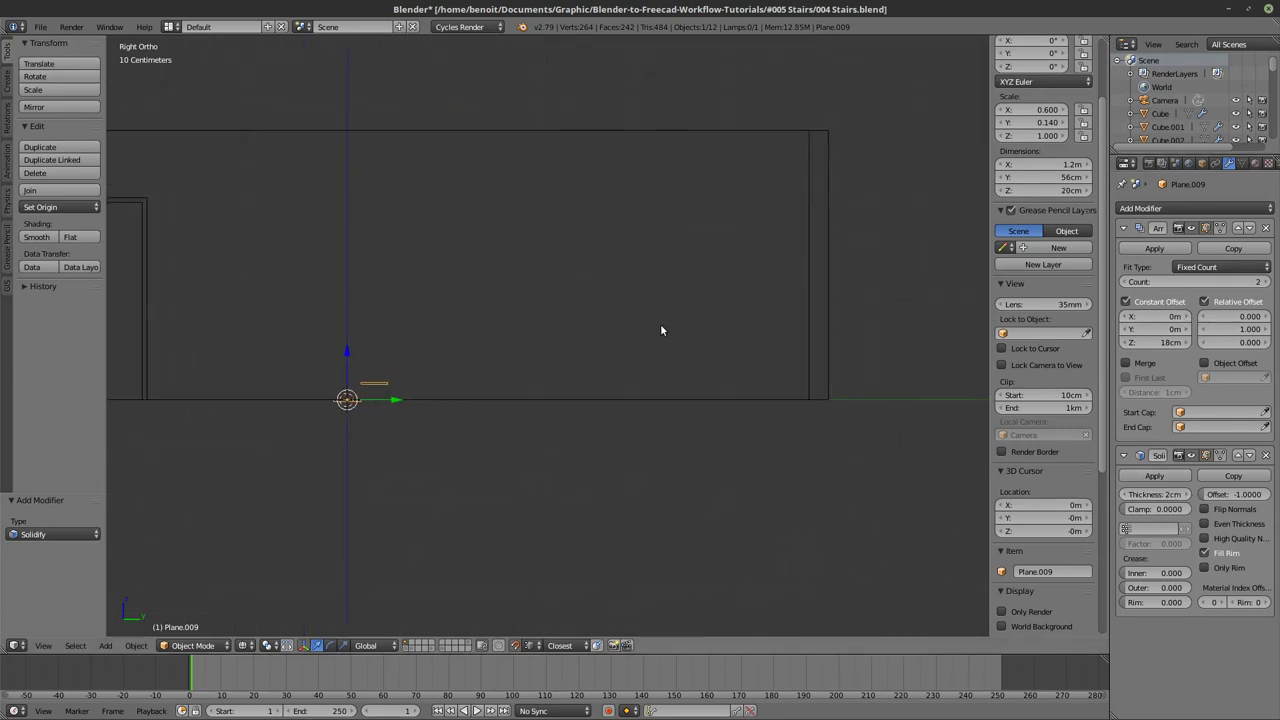
pyautogui.click(1123, 228)
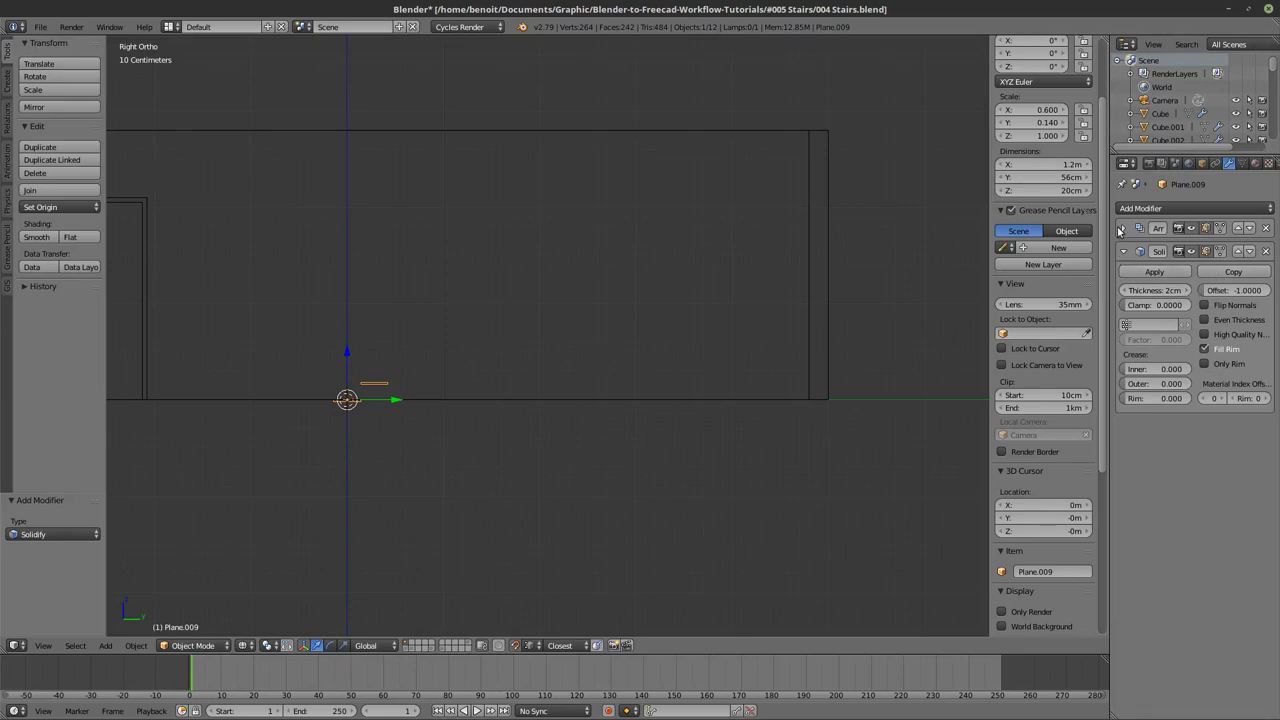
pyautogui.click(1123, 228)
pyautogui.moveTo(1190, 281); pyautogui.dragTo(1272, 283)
pyautogui.keyDown('shift'); pyautogui.moveTo(814, 246); pyautogui.dragTo(686, 414, button='middle'); pyautogui.keyUp('shift')
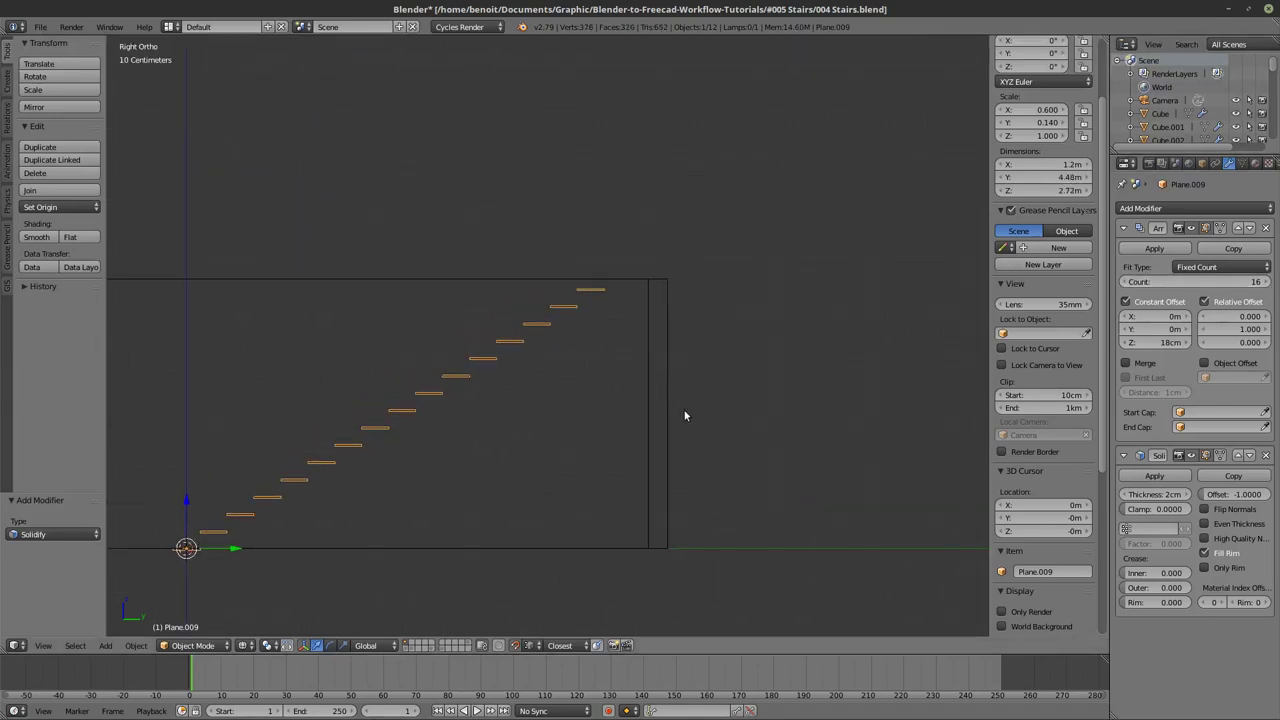
pyautogui.scroll(2, 614, 290)
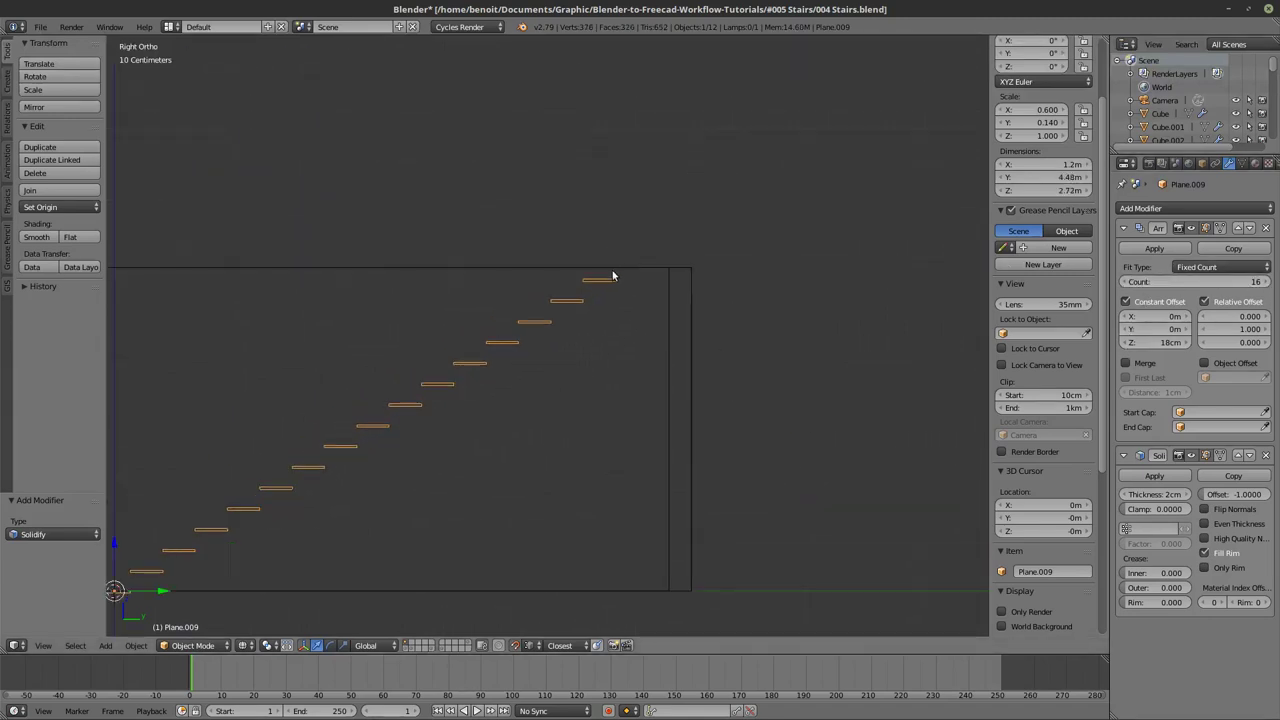
pyautogui.scroll(-6, 600, 318)
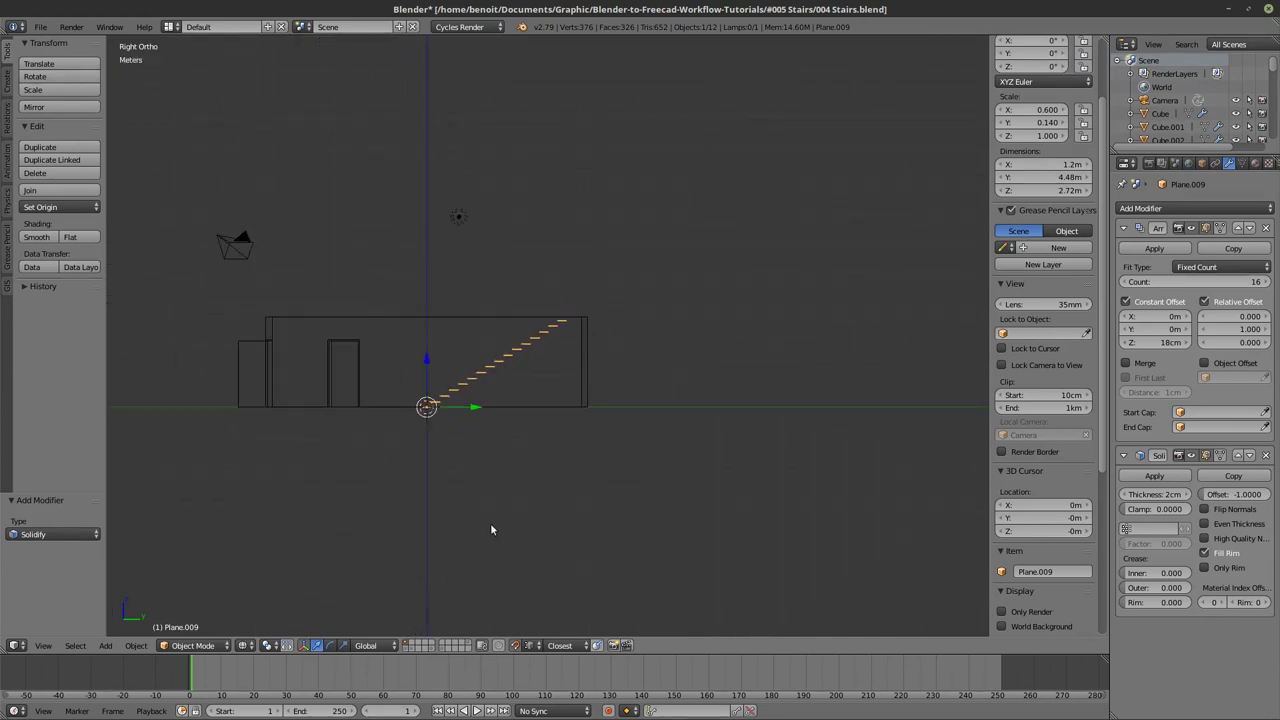
# Unhide the floor and ceiling slabs and increase the tread array's count to 17 to reach the upper slab.
pyautogui.hotkey('alt', 'h')
pyautogui.scroll(5, 591, 307)
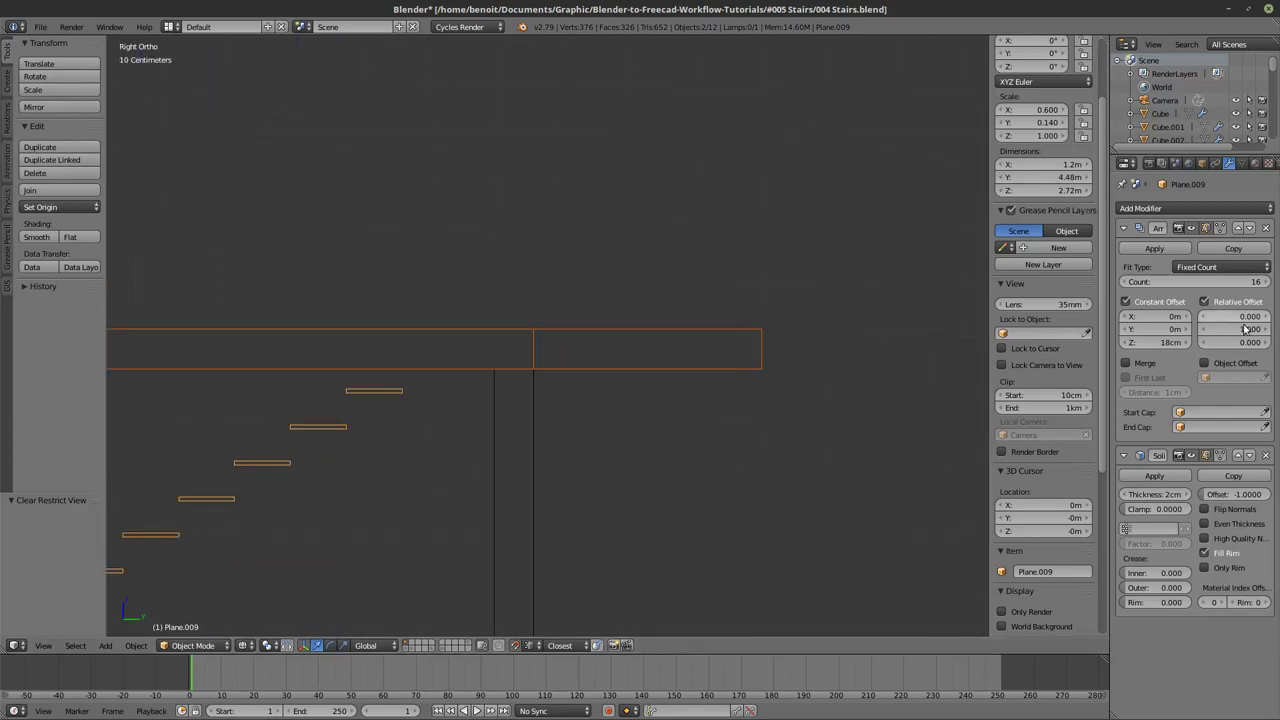
pyautogui.click(1263, 282)
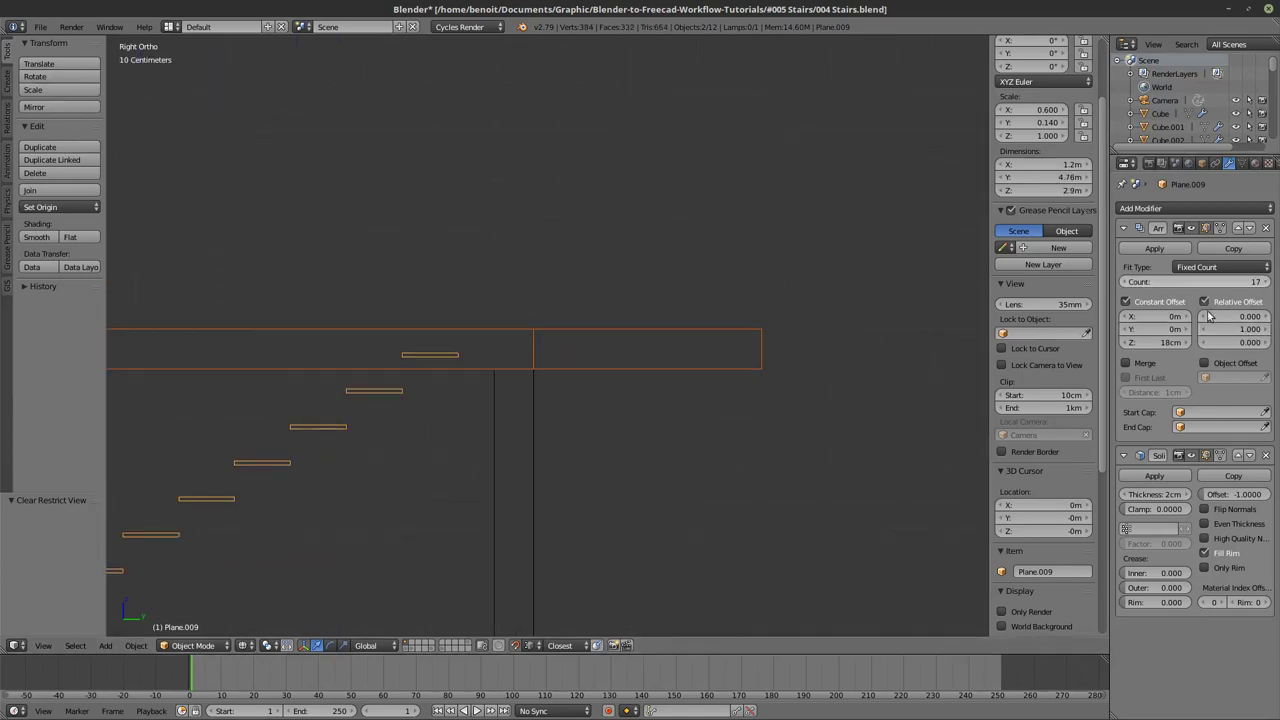
pyautogui.scroll(-5, 633, 358)
pyautogui.scroll(-1, 483, 401)
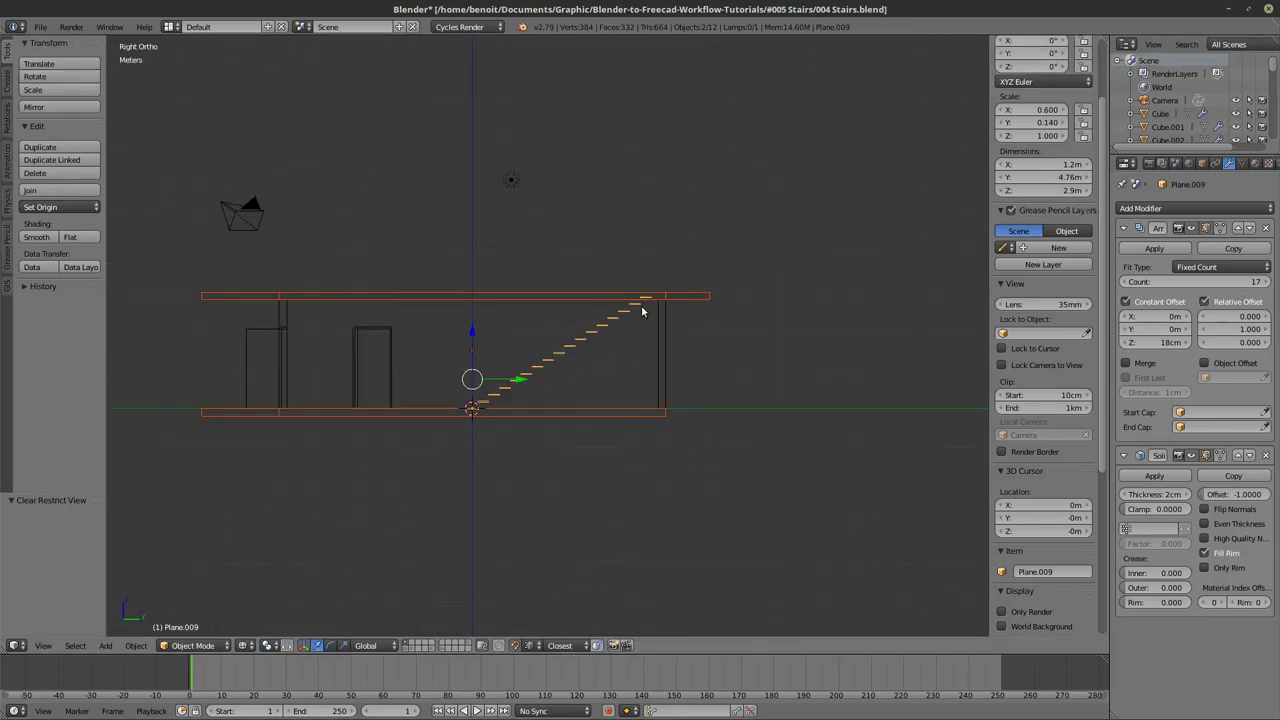
# Add a plane for the lower landing and set its X and Y dimensions to 1.2 m.
pyautogui.scroll(4, 657, 291)
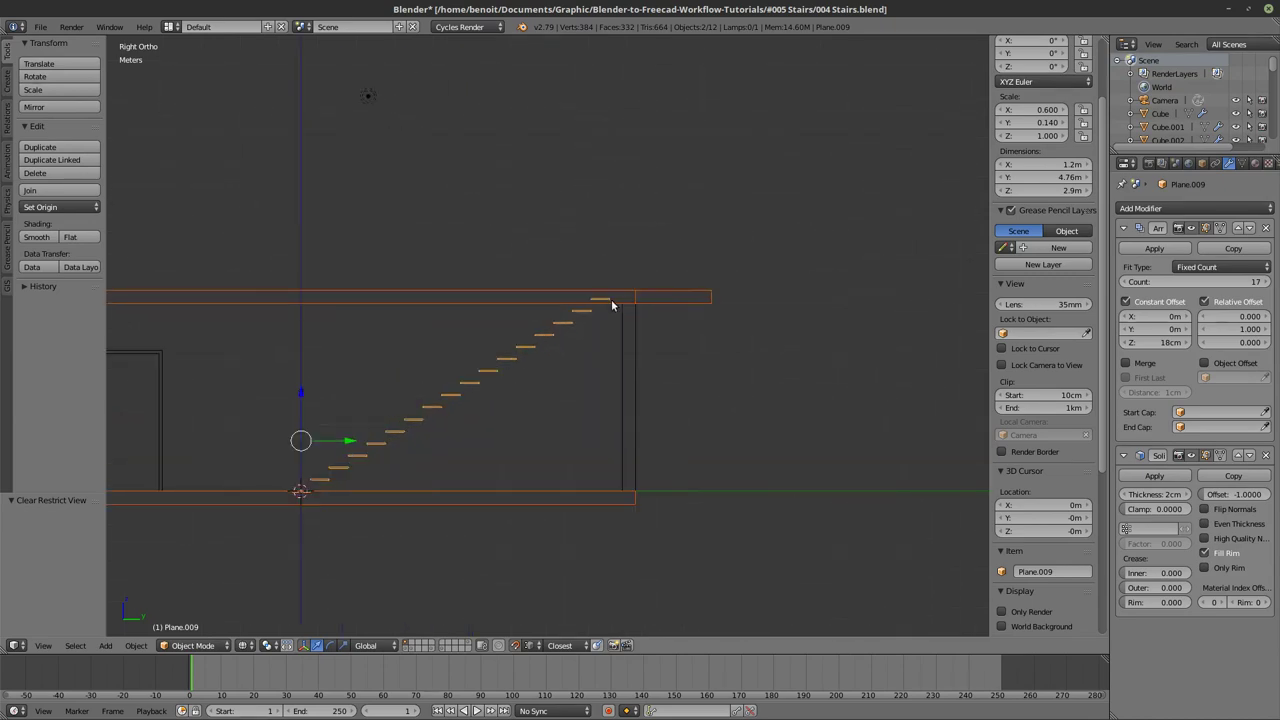
pyautogui.scroll(-3, 485, 363)
pyautogui.scroll(-1, 560, 338)
pyautogui.scroll(1, 598, 315)
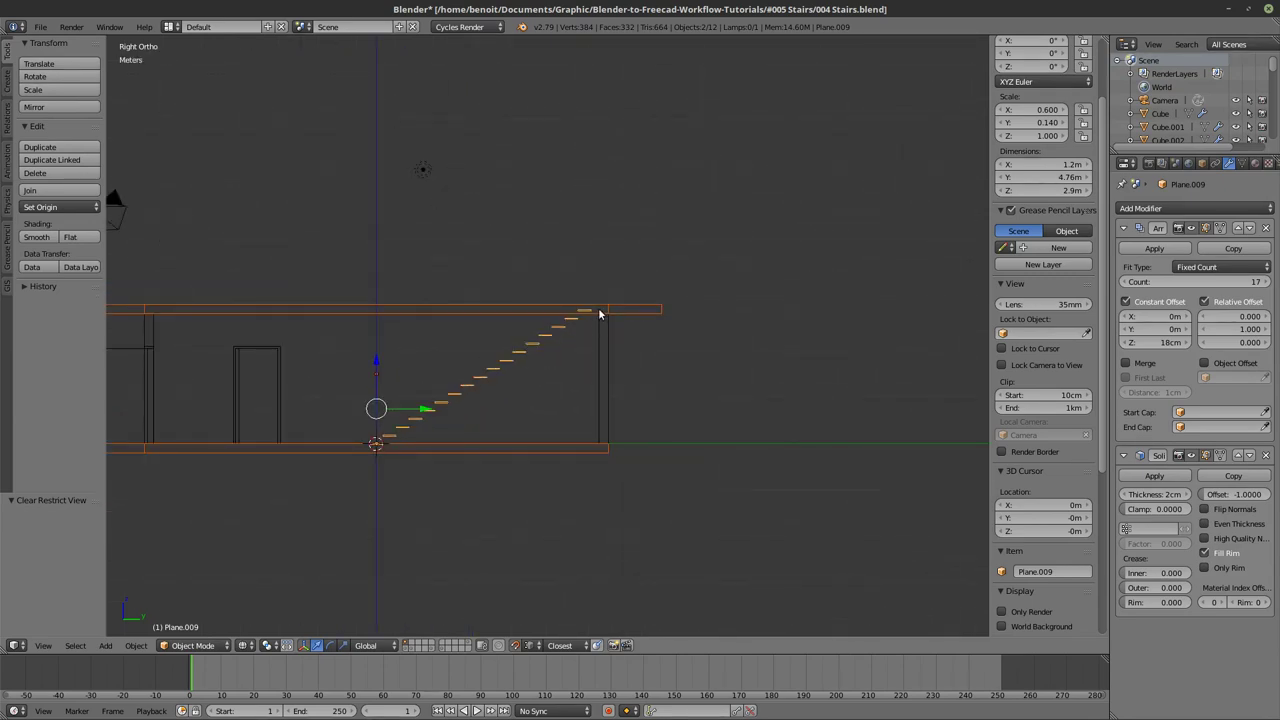
pyautogui.moveTo(423, 438); pyautogui.dragTo(556, 378, button='middle')
pyautogui.hotkey('shift', 'a')
pyautogui.moveTo(620, 353)
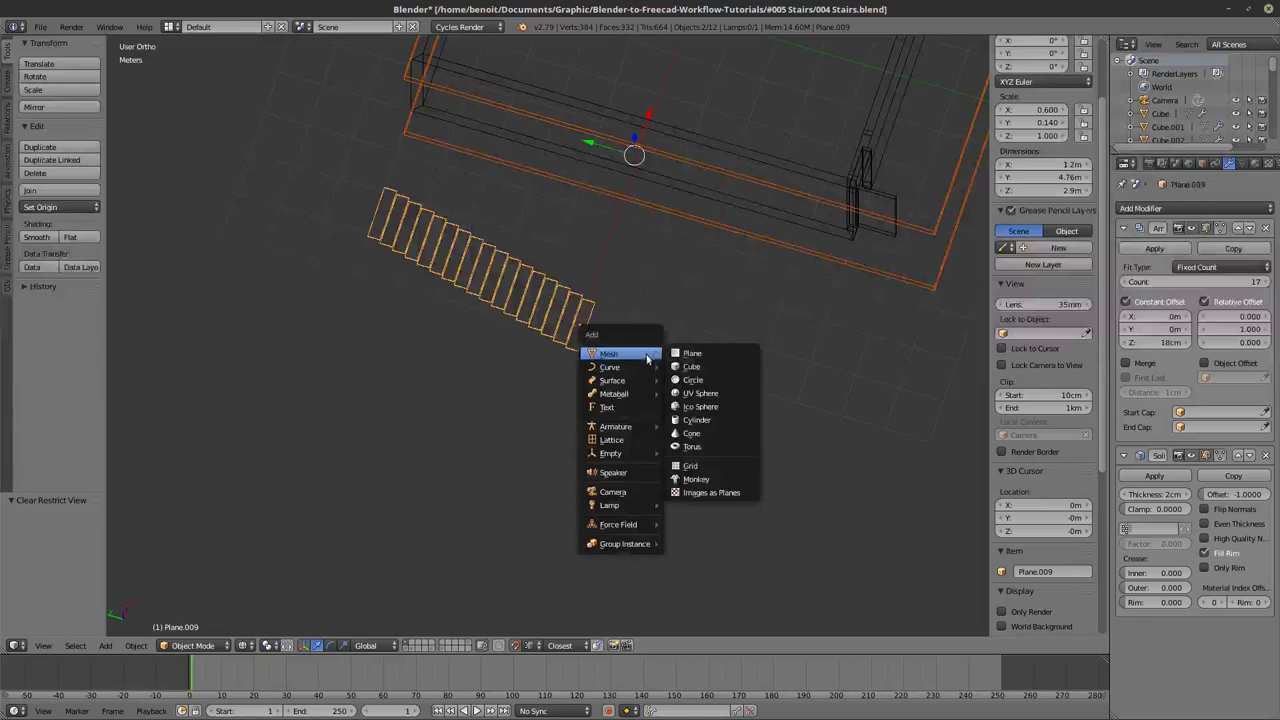
pyautogui.click(702, 356)
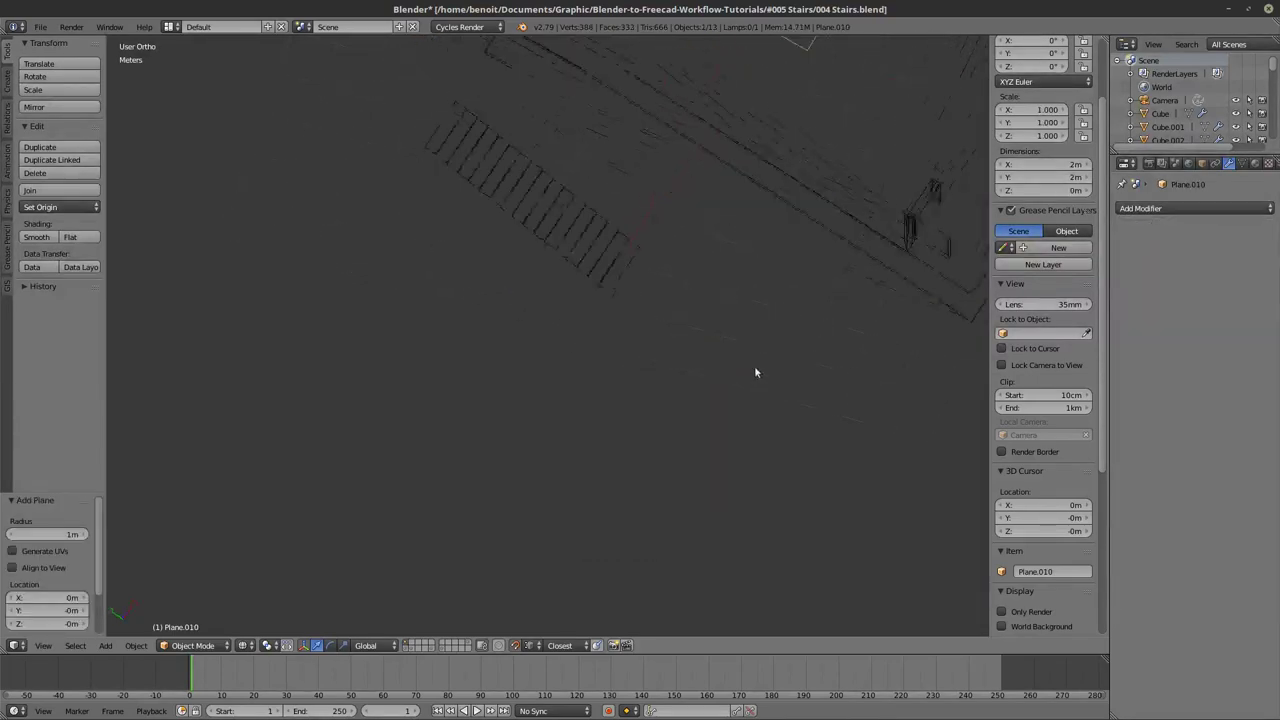
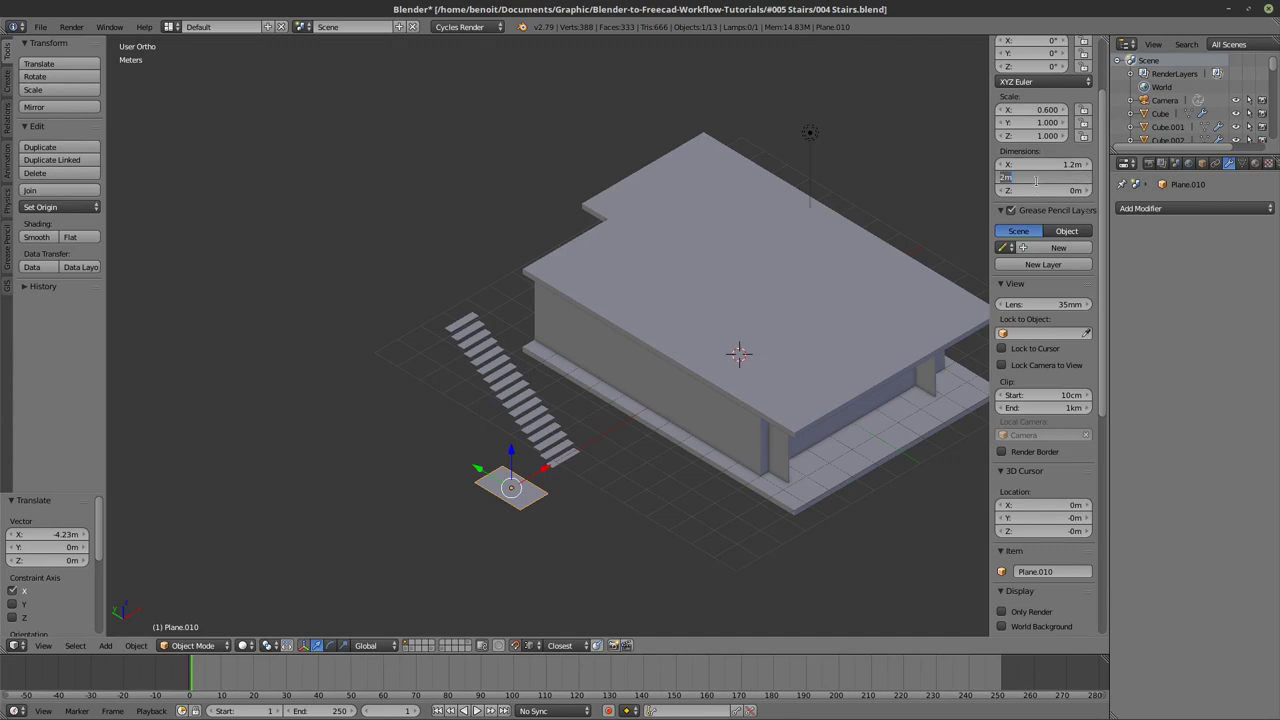
pyautogui.write('1.2')
pyautogui.press('Return')
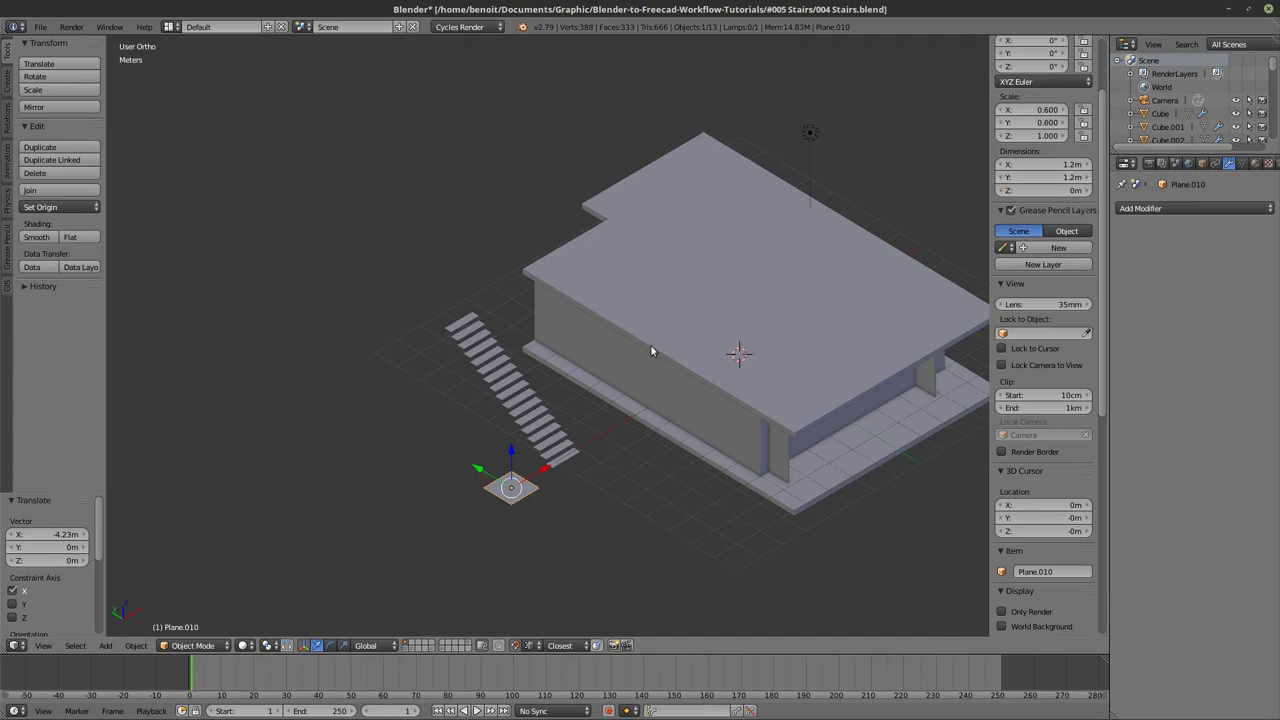
# Add a Solidify modifier to the landing plane with a thickness of 20 cm.
pyautogui.scroll(4, 383, 482)
pyautogui.scroll(4, 528, 416)
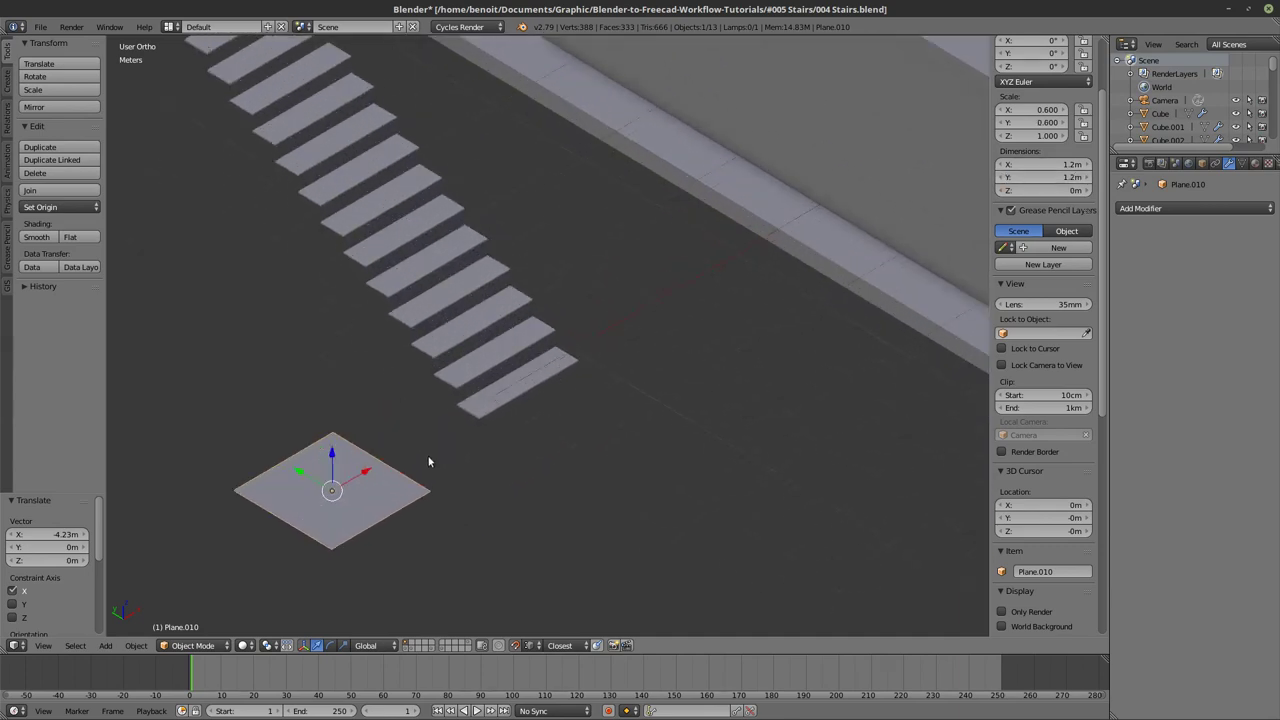
pyautogui.click(1204, 209)
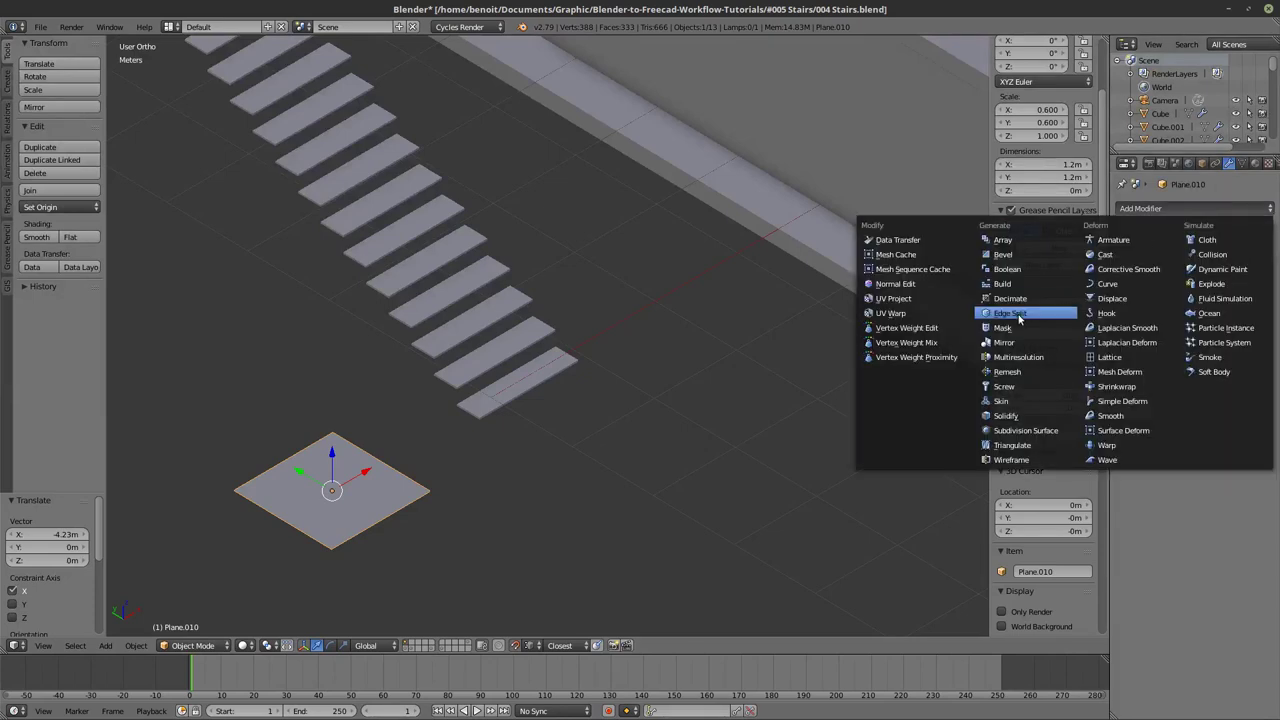
pyautogui.click(1005, 416)
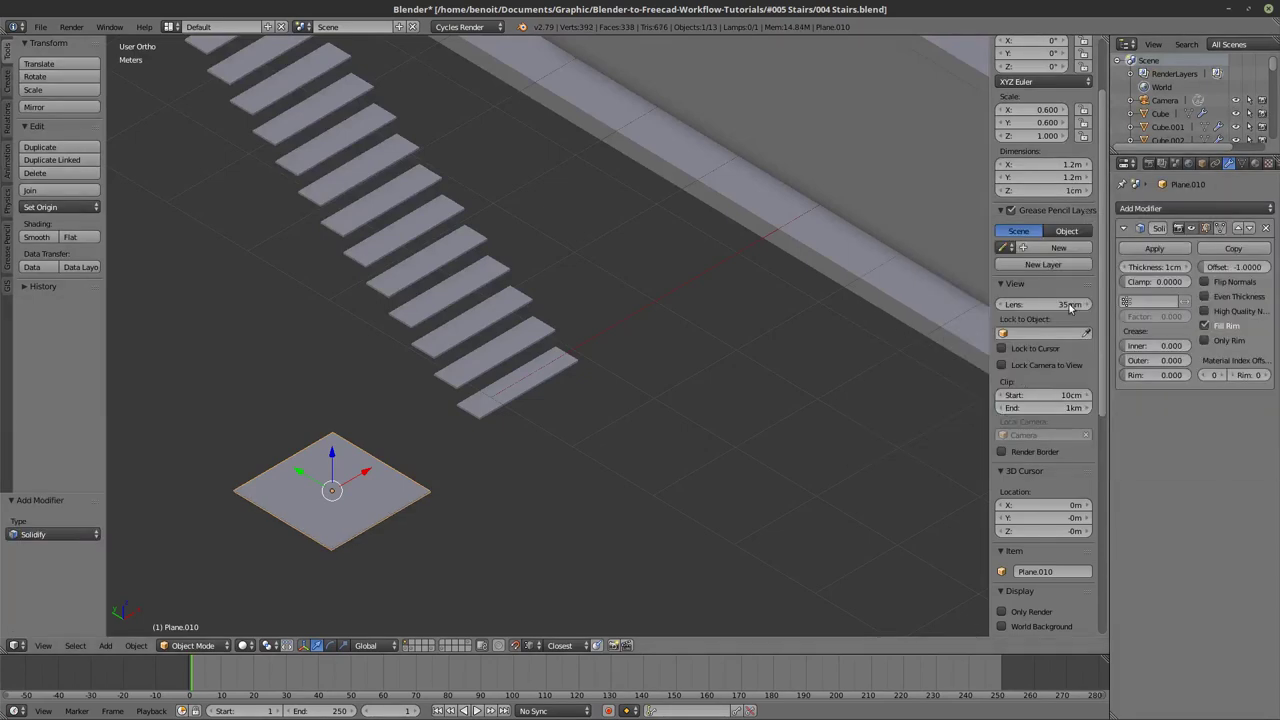
pyautogui.click(1157, 266)
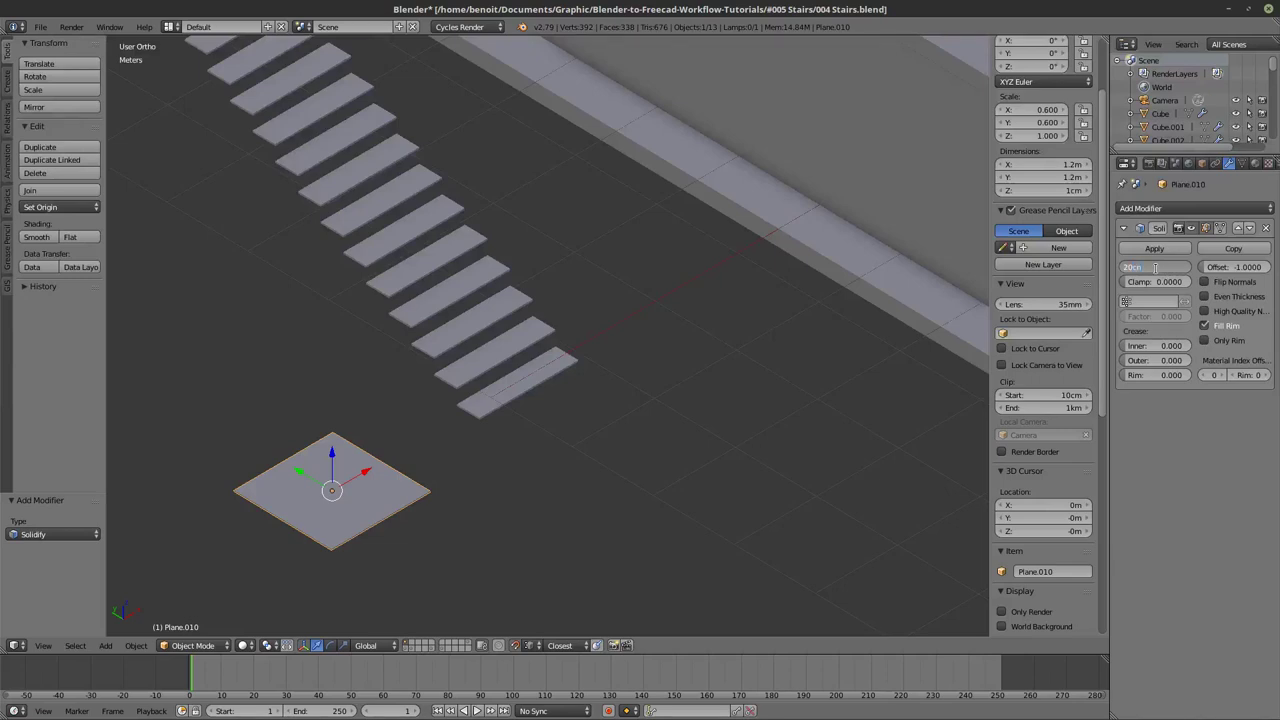
pyautogui.press('Return')
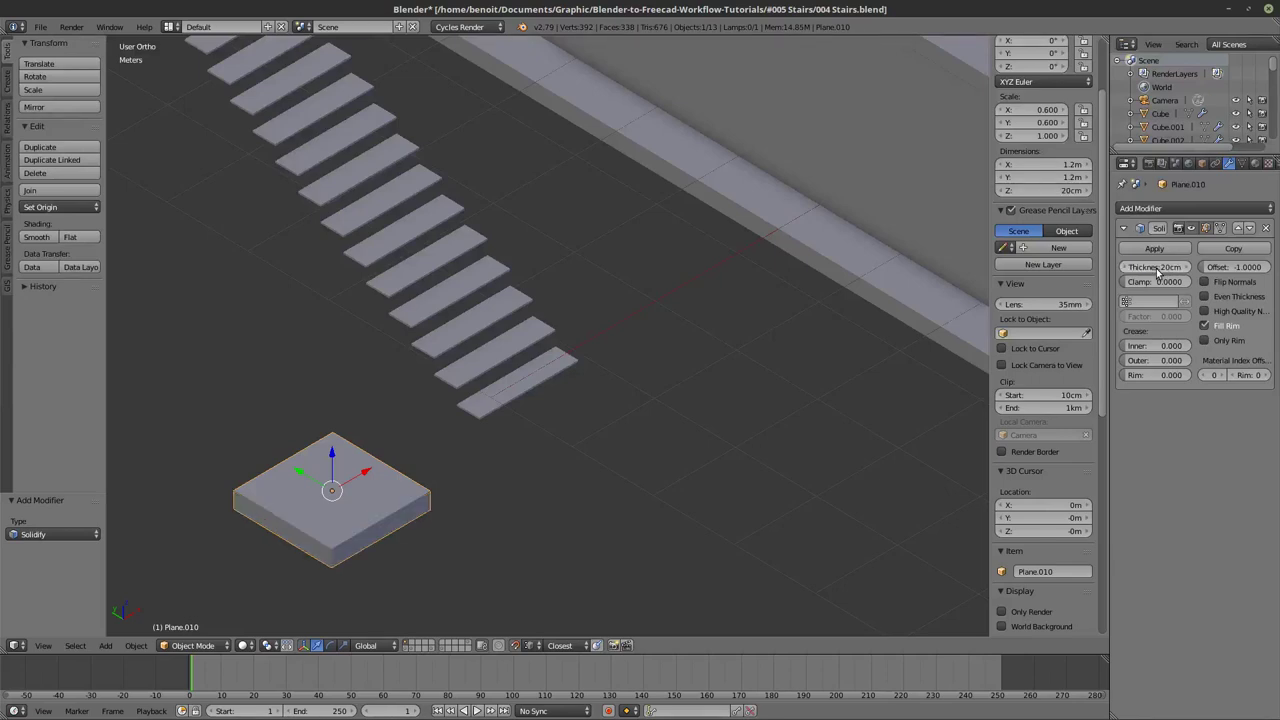
# Apply the scale of the landing slab and of the tread array.
pyautogui.click(136, 645)
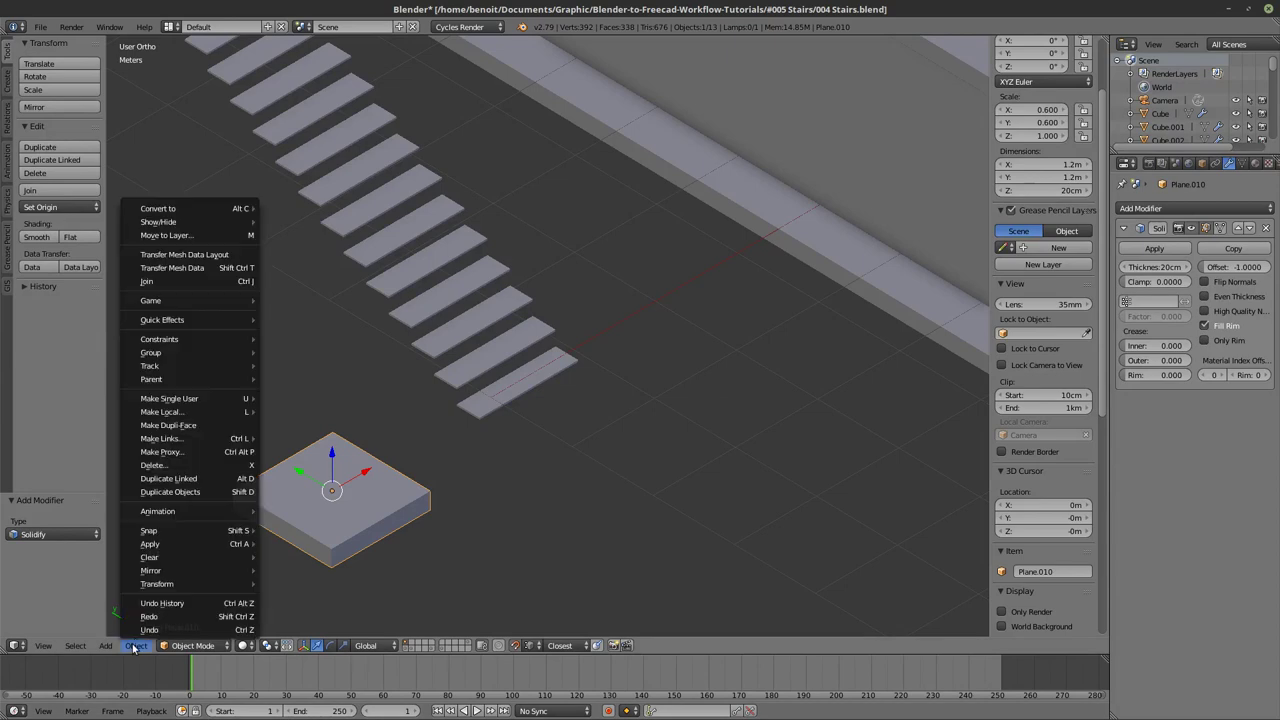
pyautogui.click(320, 422)
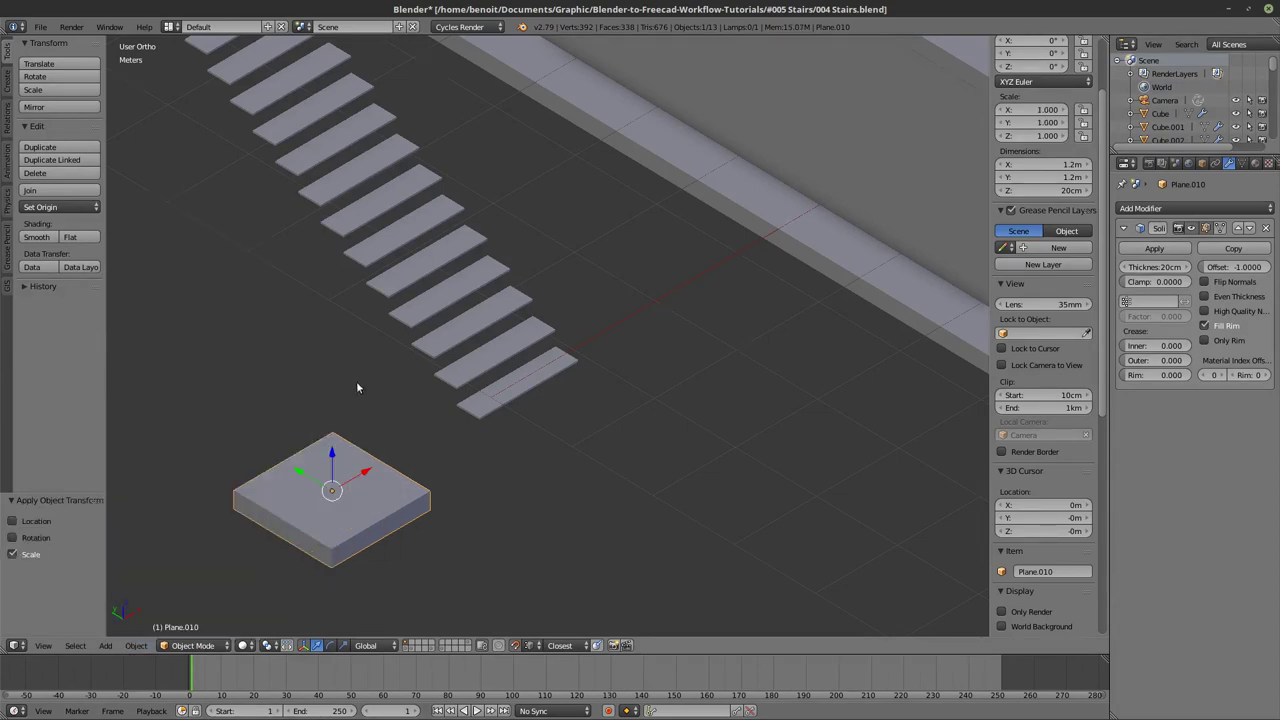
pyautogui.rightClick(408, 352)
pyautogui.click(147, 650)
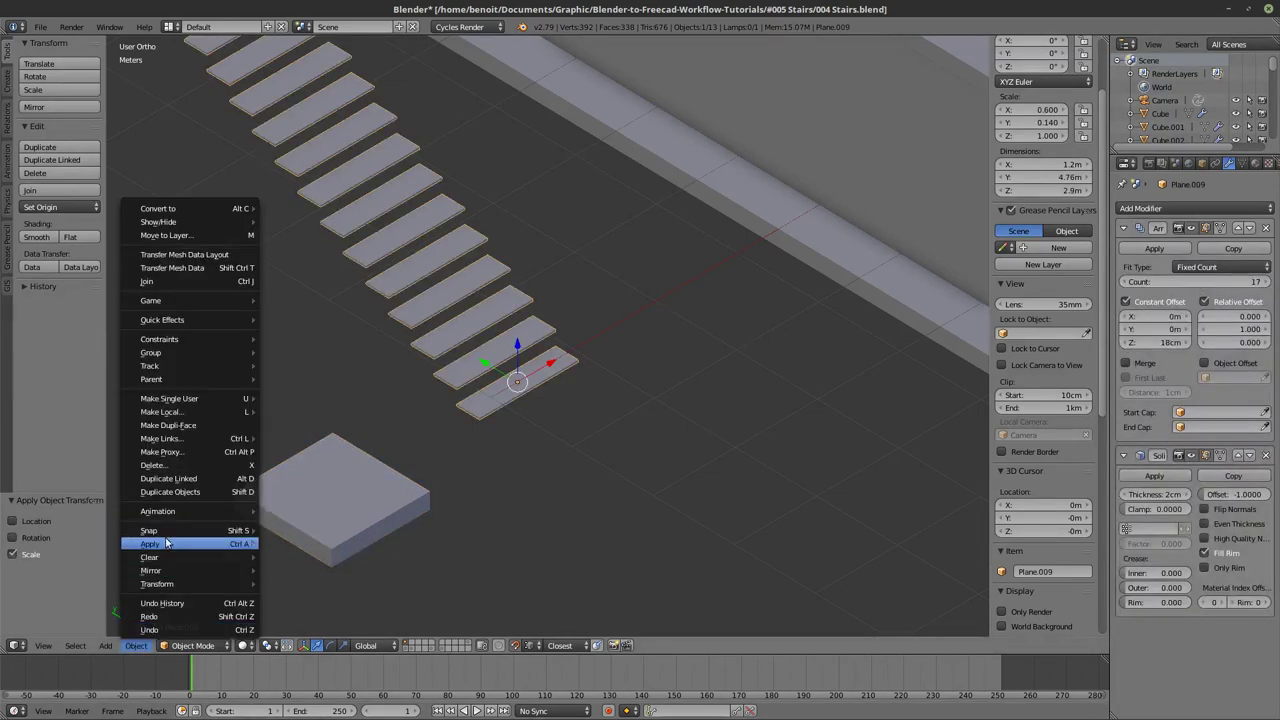
pyautogui.moveTo(170, 544)
pyautogui.click(309, 412)
# Move the landing slab along X and Y to the foot of the stairs so it lines up with the lowest tread.
pyautogui.rightClick(350, 515)
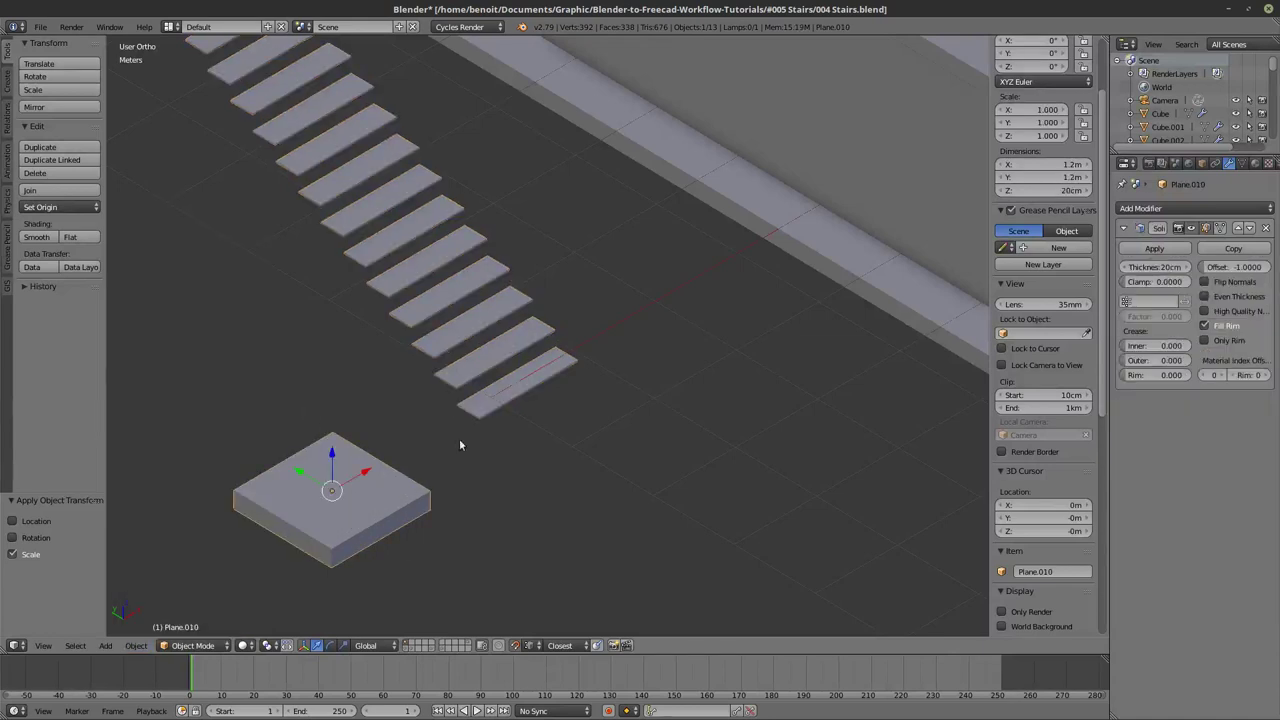
pyautogui.press('g')
pyautogui.press('x')
pyautogui.click(483, 437)
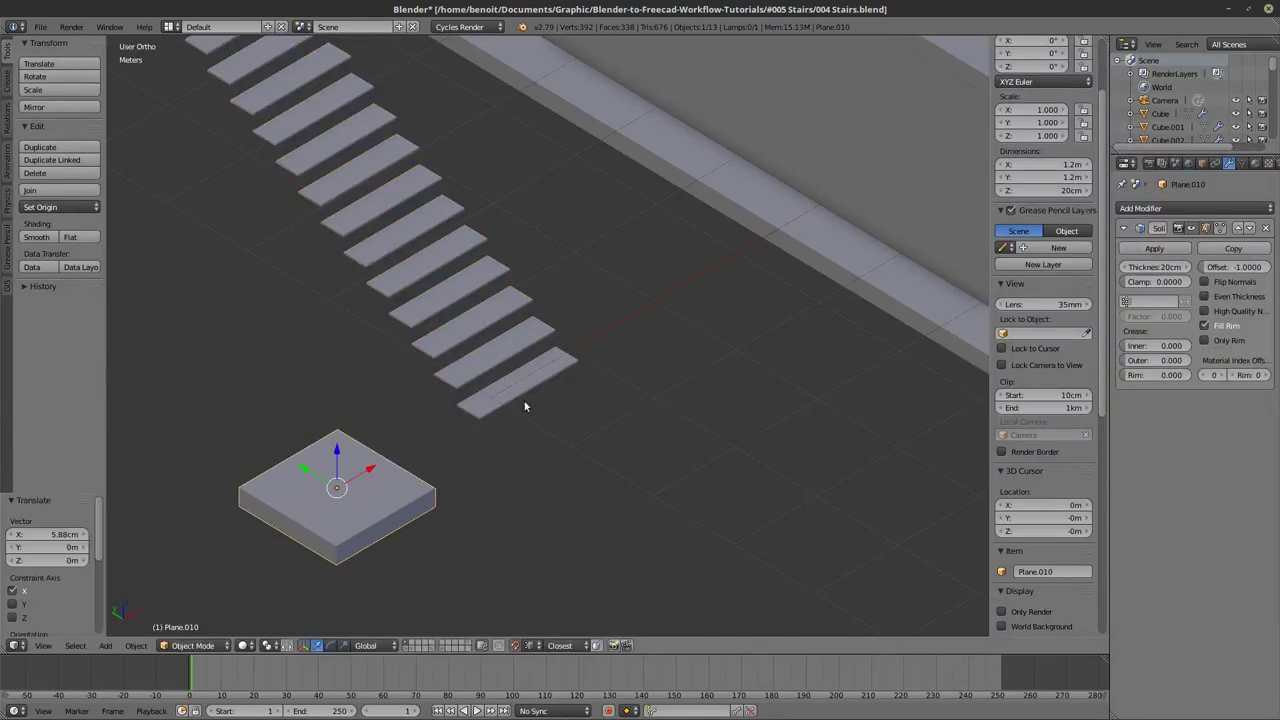
pyautogui.moveTo(366, 470); pyautogui.dragTo(557, 348)
pyautogui.press('g')
pyautogui.press('y')
pyautogui.click(645, 443)
pyautogui.press('g')
pyautogui.press('y')
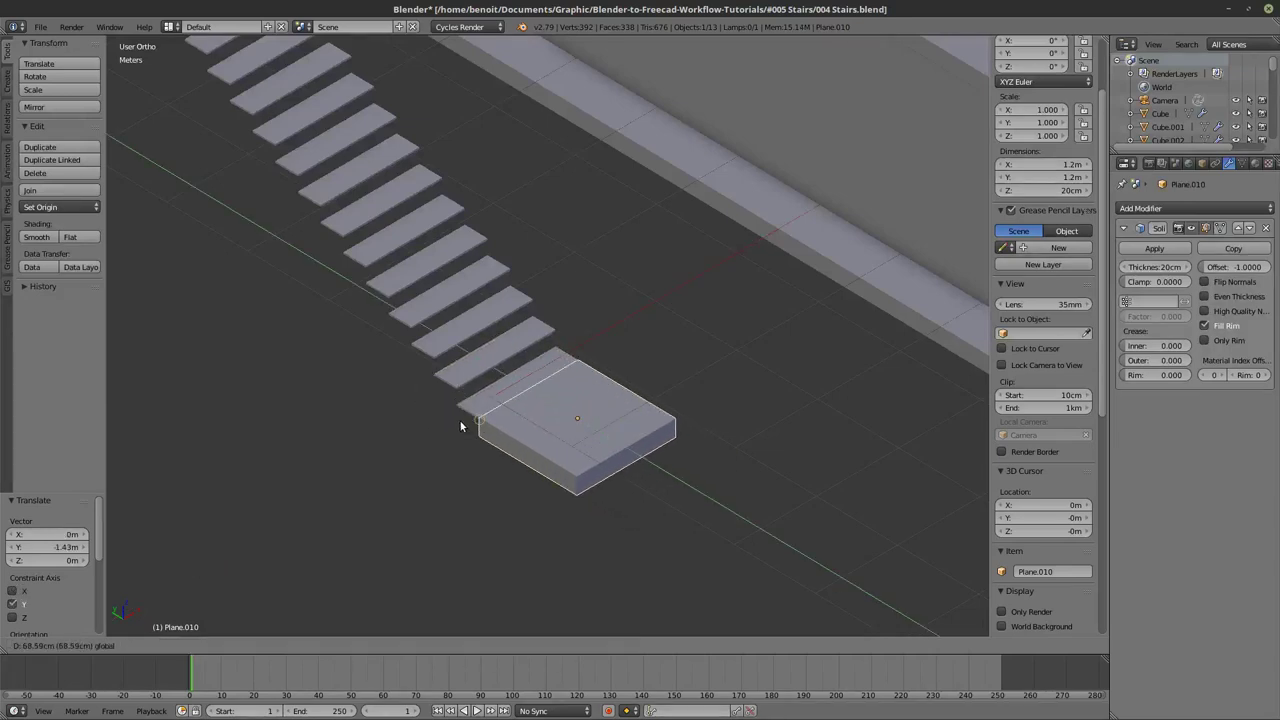
pyautogui.click(466, 408)
# Duplicate the lower landing slab in wireframe display and raise the copy 3 m along Z.
pyautogui.press('z')
pyautogui.press('z')
pyautogui.moveTo(575, 400)
pyautogui.mouseDown(button='middle')
pyautogui.moveTo(608, 360)
pyautogui.moveTo(598, 388)
pyautogui.moveTo(640, 451)
pyautogui.mouseUp(button='middle')
pyautogui.press('z')
pyautogui.press('z')
pyautogui.press('z')
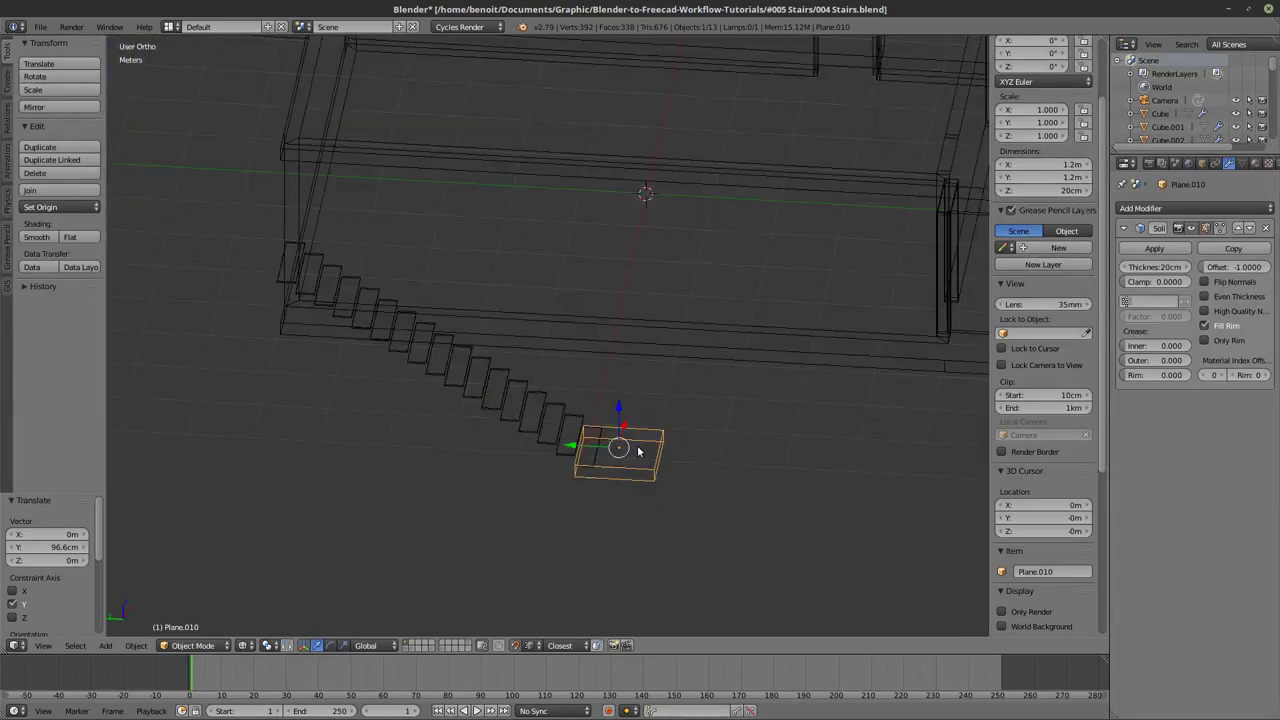
pyautogui.scroll(-2, 638, 451)
pyautogui.scroll(-1, 638, 448)
pyautogui.hotkey('shift', 'd')
pyautogui.press('z')
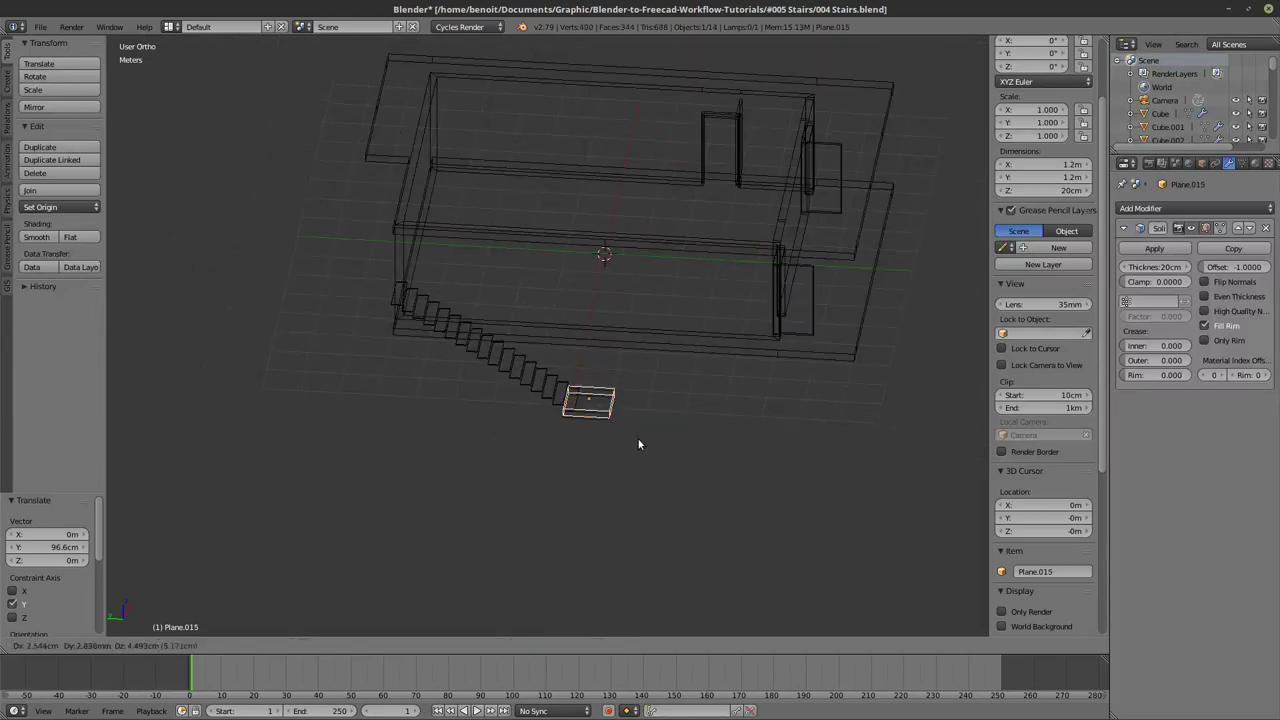
pyautogui.click(628, 349)
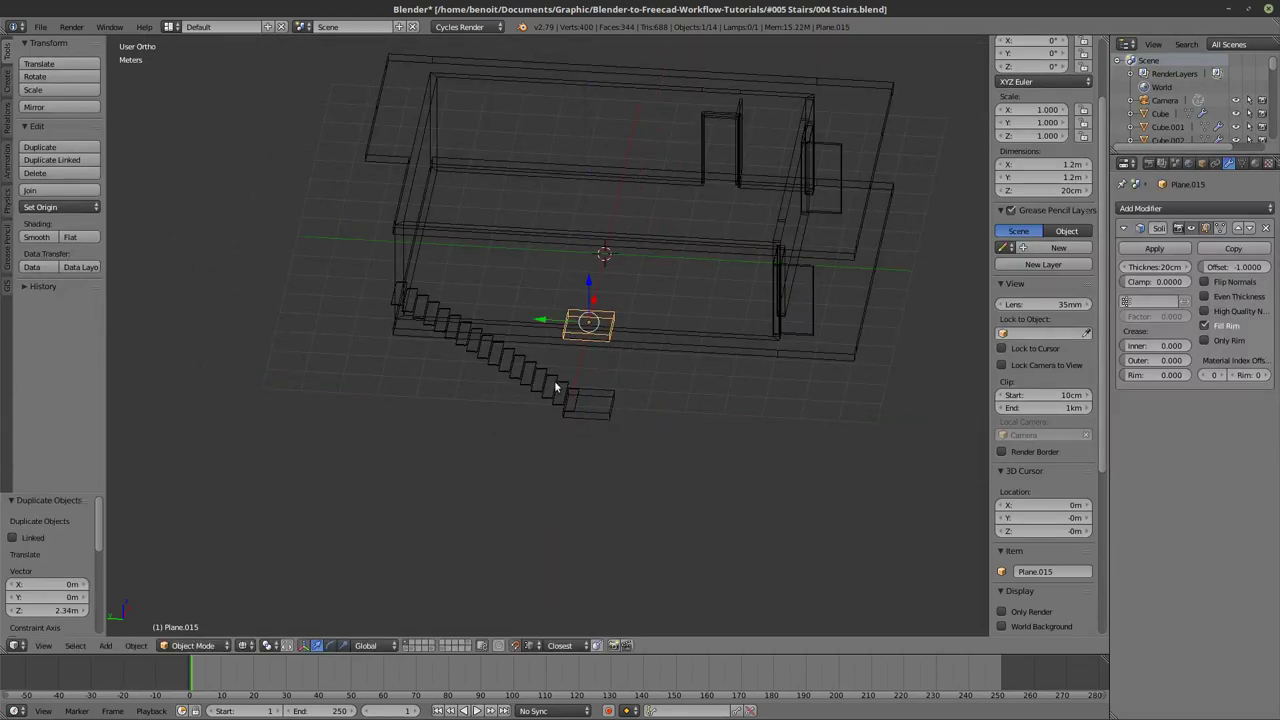
pyautogui.click(43, 608)
pyautogui.write('3632')
pyautogui.press('Return')
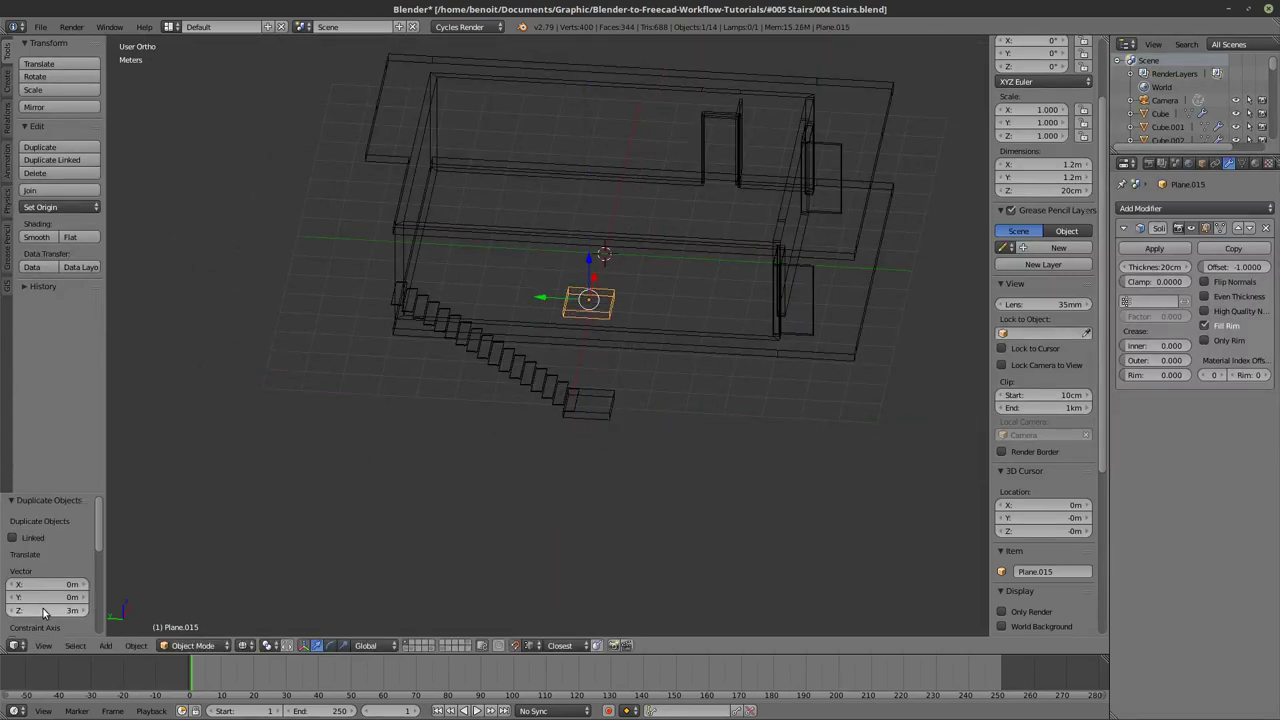
# Move the raised landing copy along Y to the head of the stairs, beside the top tread.
pyautogui.press('z')
pyautogui.moveTo(524, 493)
pyautogui.mouseDown(button='middle')
pyautogui.moveTo(659, 303)
pyautogui.moveTo(638, 323)
pyautogui.moveTo(622, 299)
pyautogui.mouseUp(button='middle')
pyautogui.moveTo(626, 313); pyautogui.dragTo(306, 363)
pyautogui.moveTo(306, 363); pyautogui.dragTo(318, 295, button='middle')
pyautogui.moveTo(318, 295); pyautogui.dragTo(447, 305)
pyautogui.moveTo(536, 351)
pyautogui.mouseDown(button='middle')
pyautogui.moveTo(486, 365)
pyautogui.moveTo(477, 309)
pyautogui.moveTo(351, 274)
pyautogui.moveTo(423, 389)
pyautogui.moveTo(487, 336)
pyautogui.moveTo(497, 354)
pyautogui.moveTo(333, 313)
pyautogui.mouseUp(button='middle')
pyautogui.scroll(2, 497, 345)
pyautogui.press('z')
pyautogui.press('z')
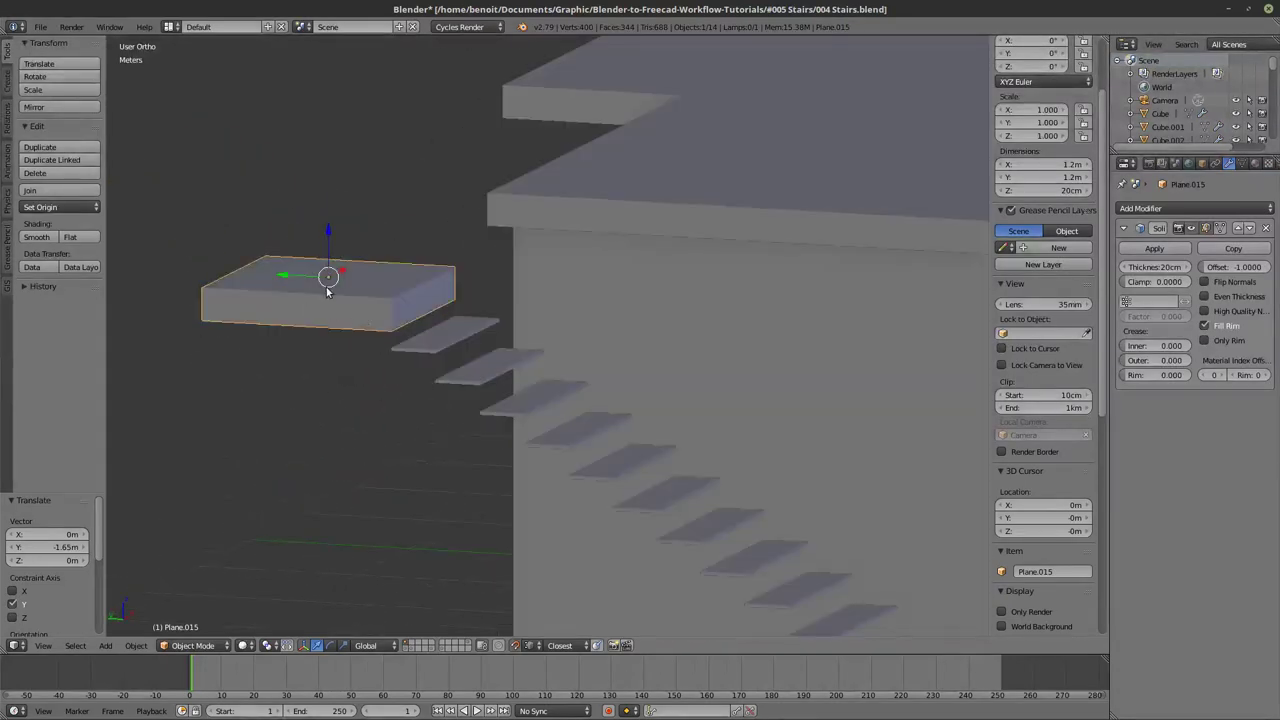
pyautogui.press('g')
pyautogui.press('y')
pyautogui.click(353, 311)
pyautogui.moveTo(353, 311); pyautogui.dragTo(433, 309, button='middle')
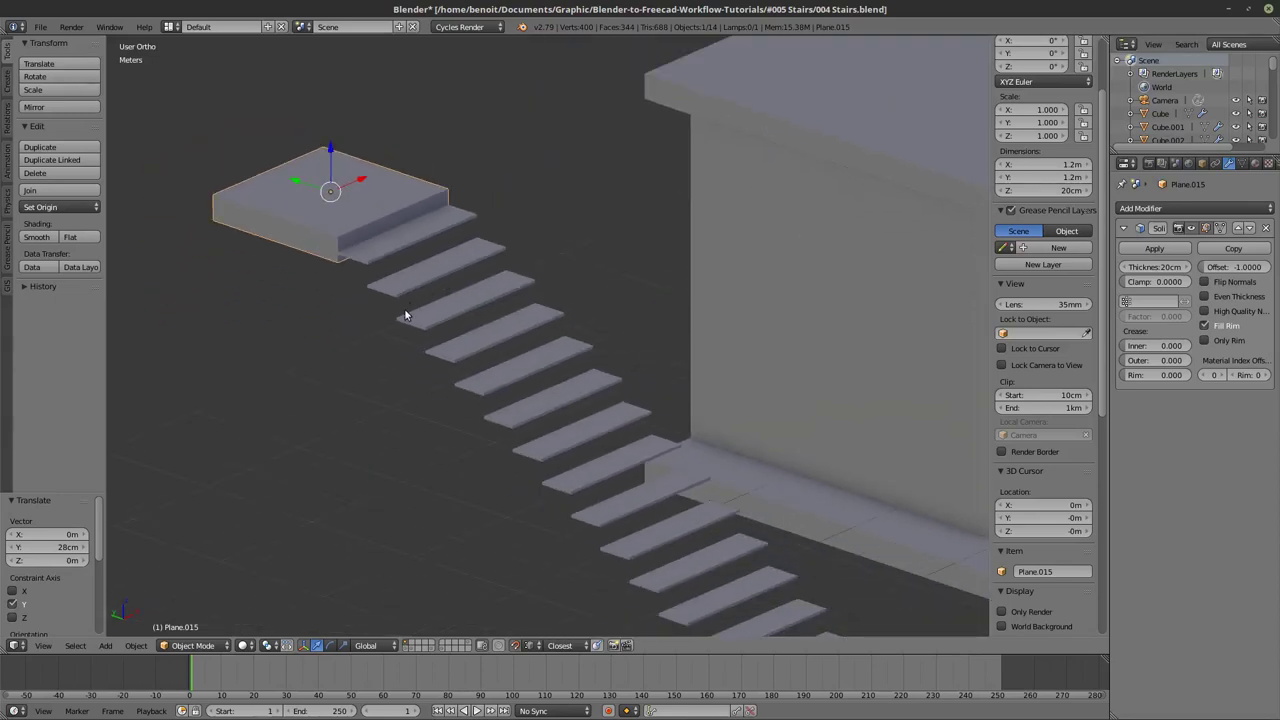
# Duplicate the tread array and leave the copy in the same place.
pyautogui.keyDown('shift'); pyautogui.moveTo(444, 403); pyautogui.dragTo(484, 323, button='middle'); pyautogui.keyUp('shift')
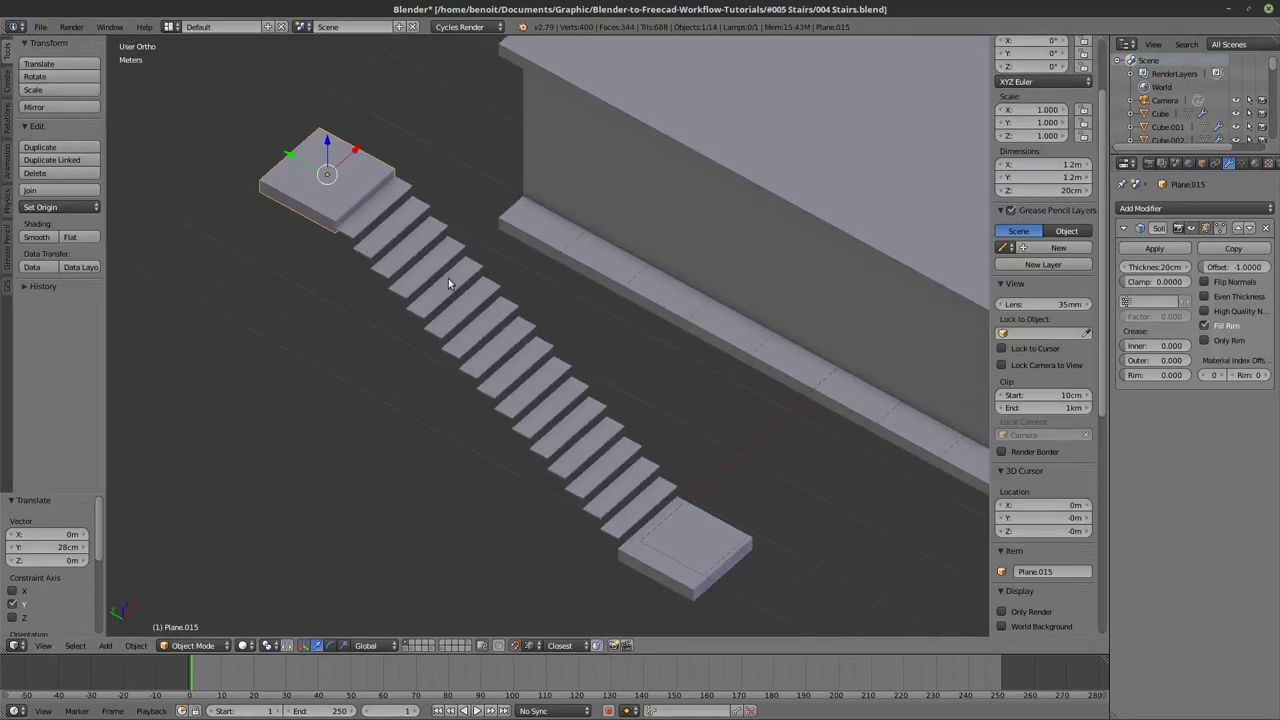
pyautogui.moveTo(473, 288); pyautogui.dragTo(507, 308, button='middle')
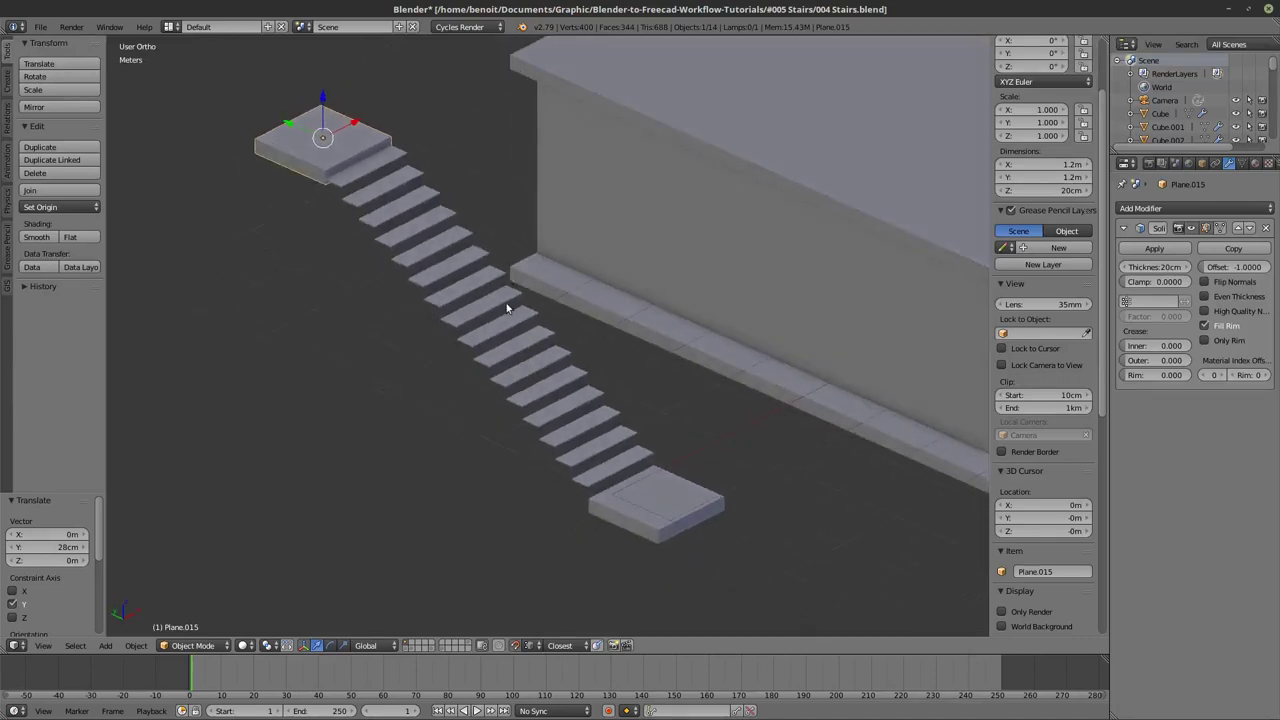
pyautogui.rightClick(574, 398)
pyautogui.moveTo(574, 398); pyautogui.dragTo(524, 314, button='middle')
pyautogui.hotkey('shift', 'd')
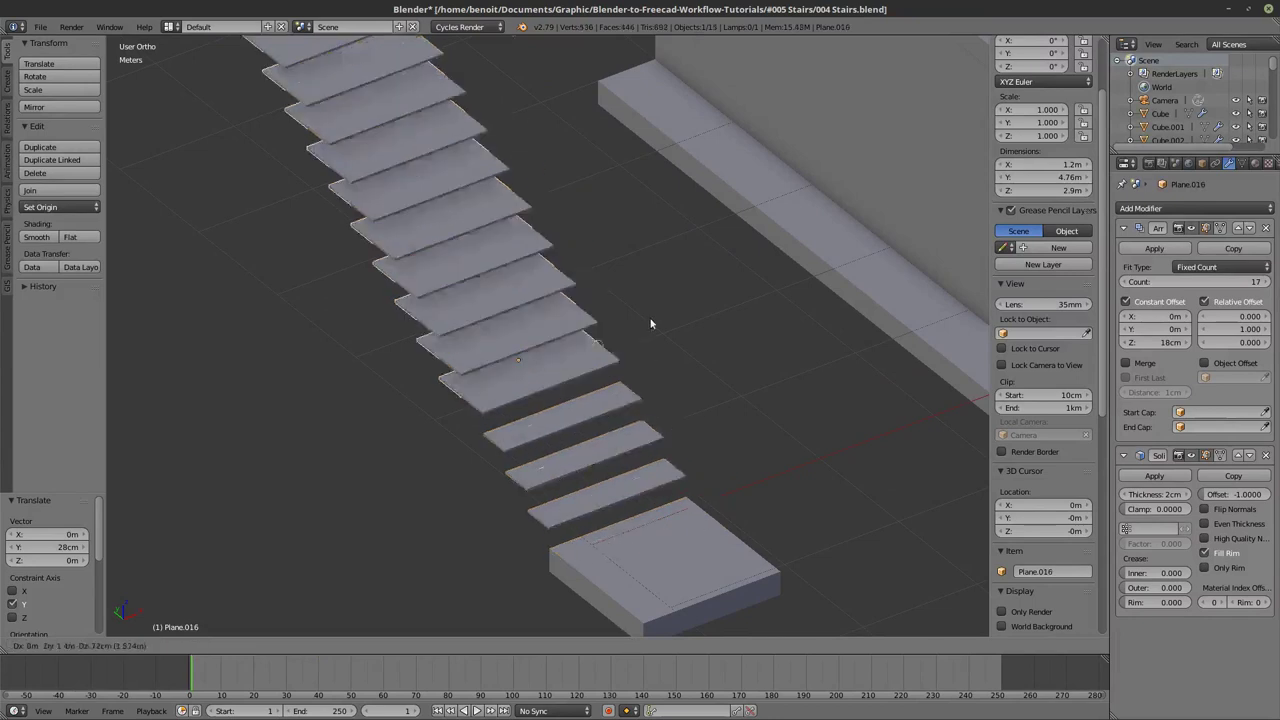
pyautogui.rightClick(640, 340)
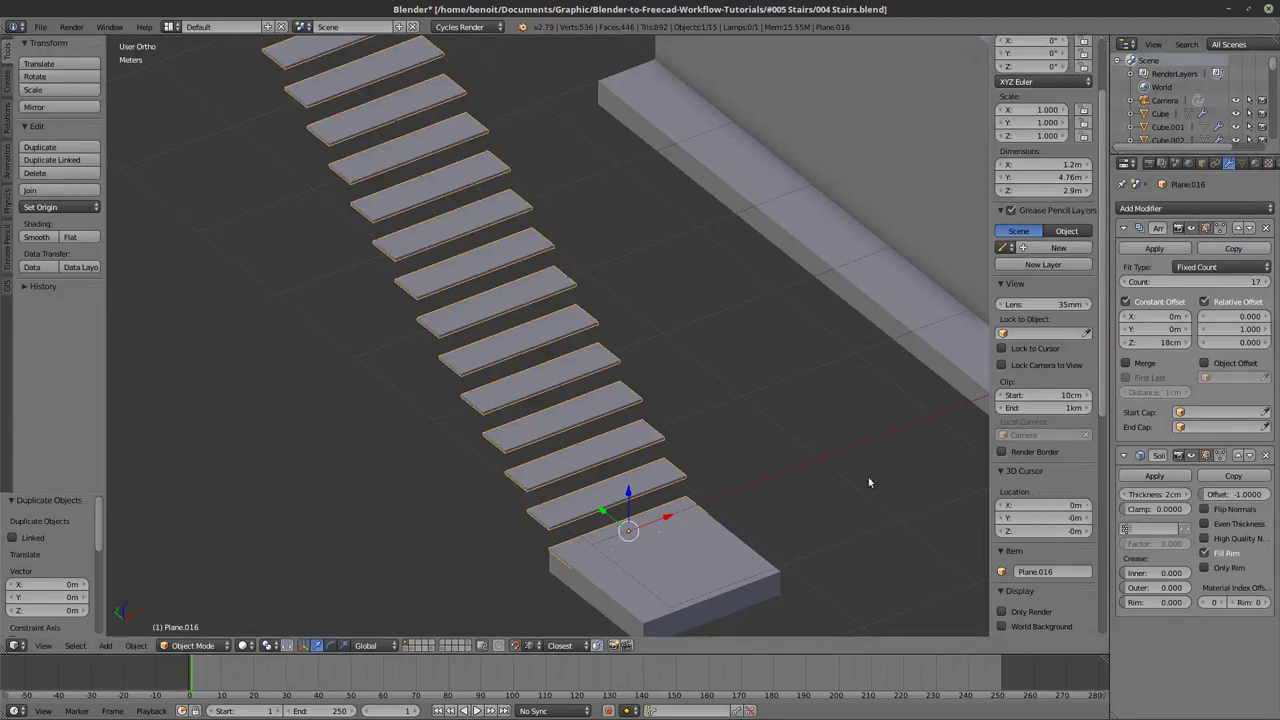
# Apply the Solidify modifier on the duplicated tread array.
pyautogui.moveTo(980, 470); pyautogui.dragTo(894, 463, button='middle')
pyautogui.press('Tab')
pyautogui.moveTo(812, 479); pyautogui.dragTo(814, 357, button='middle')
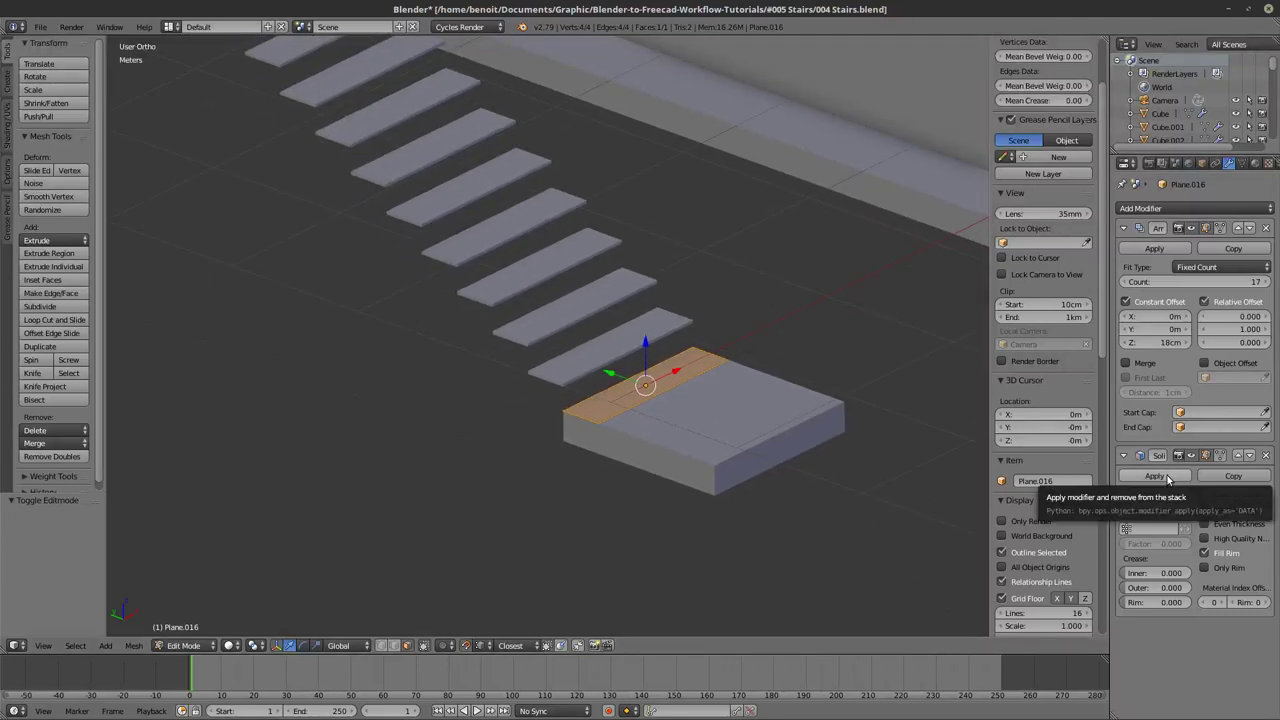
pyautogui.click(1167, 475)
pyautogui.press('Tab')
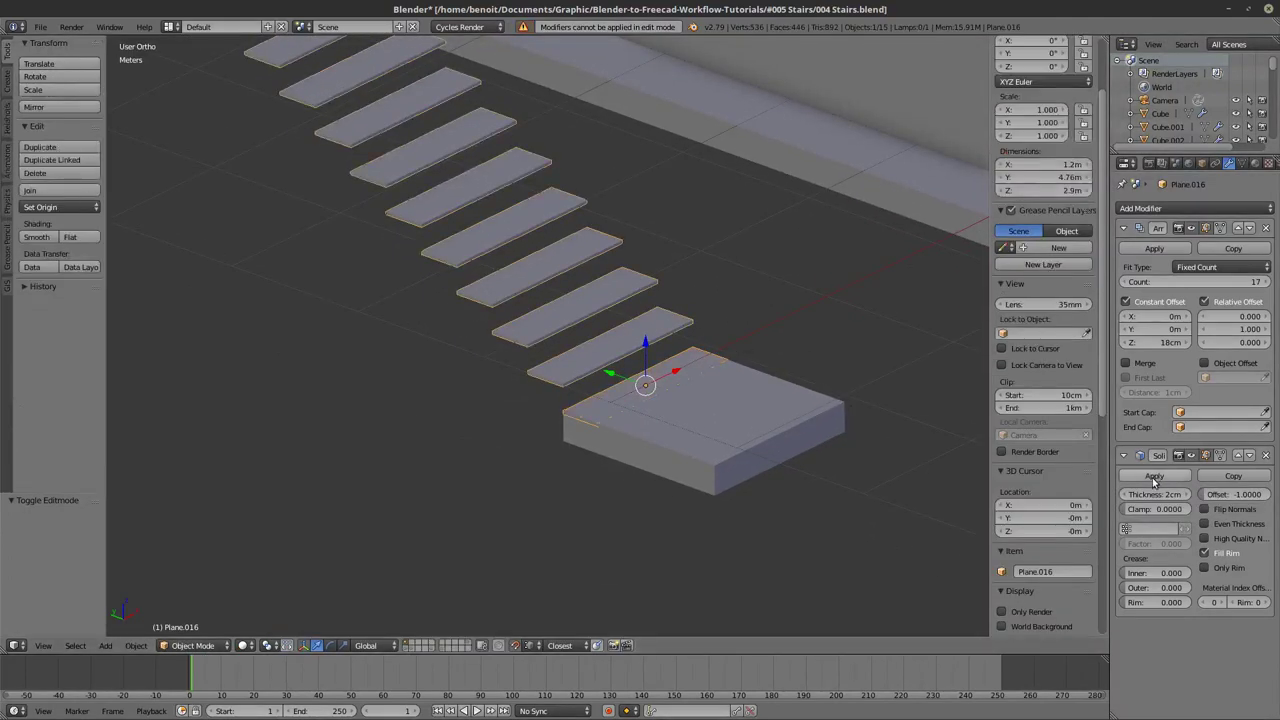
pyautogui.click(1154, 475)
# In Edit Mode, select the underside face of the duplicated first tread and duplicate that face in place.
pyautogui.moveTo(851, 457)
pyautogui.mouseDown(button='middle')
pyautogui.moveTo(586, 437)
pyautogui.moveTo(743, 323)
pyautogui.moveTo(811, 297)
pyautogui.moveTo(609, 386)
pyautogui.mouseUp(button='middle')
pyautogui.press('Tab')
pyautogui.press('z')
pyautogui.rightClick(600, 394)
pyautogui.press('z')
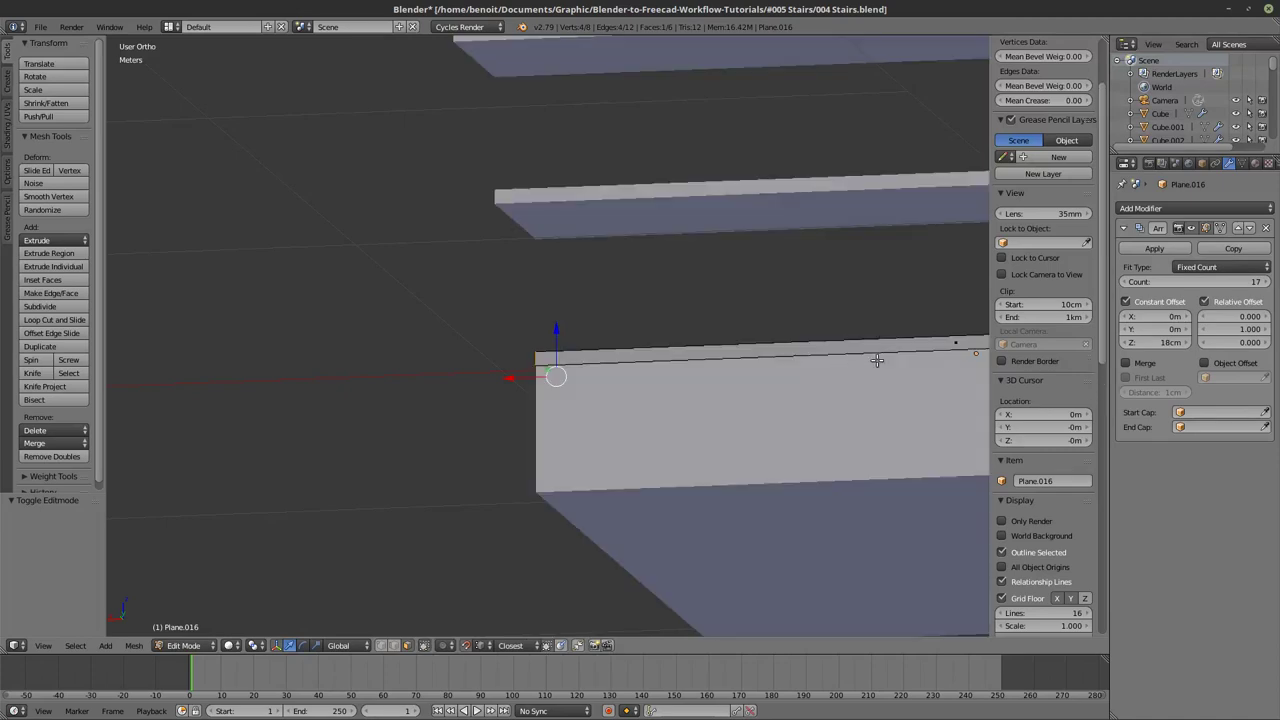
pyautogui.press('z')
pyautogui.rightClick(966, 365)
pyautogui.moveTo(971, 366); pyautogui.dragTo(628, 391, button='middle')
pyautogui.scroll(-3, 537, 434)
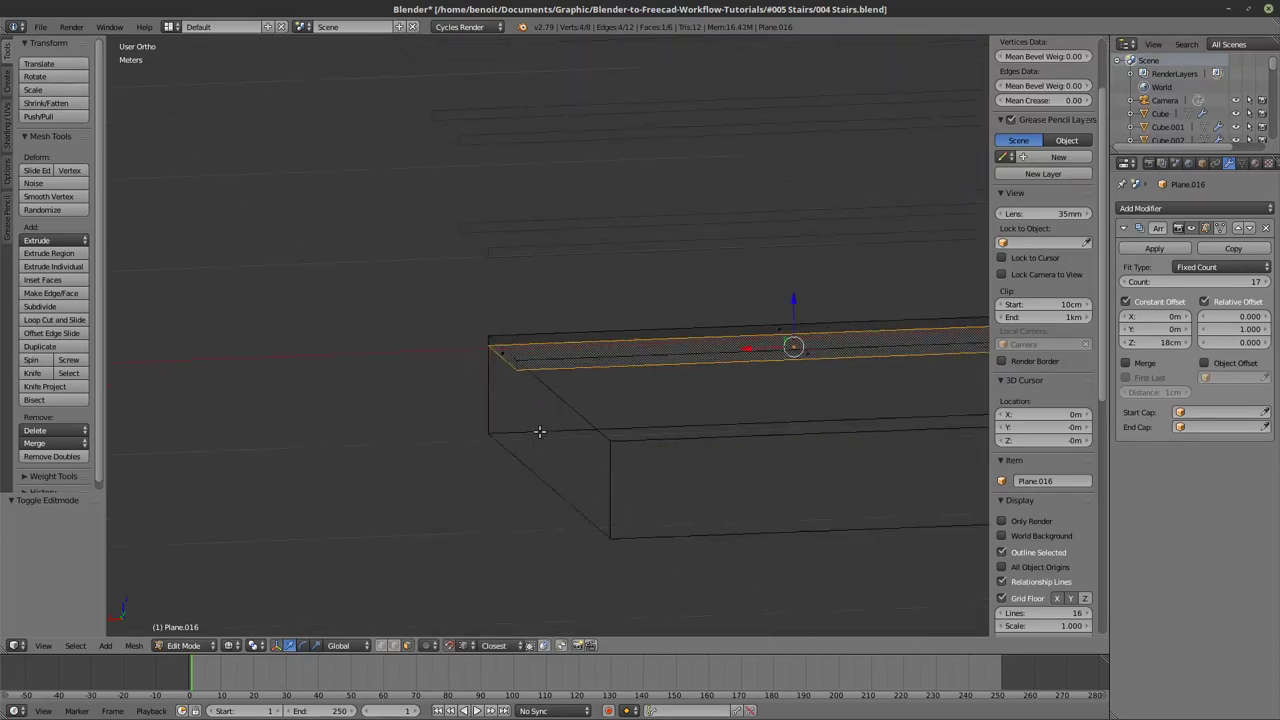
pyautogui.scroll(3, 550, 345)
pyautogui.scroll(-3, 523, 346)
pyautogui.keyDown('shift'); pyautogui.moveTo(707, 342); pyautogui.dragTo(644, 350, button='middle'); pyautogui.keyUp('shift')
pyautogui.hotkey('shift', 'd')
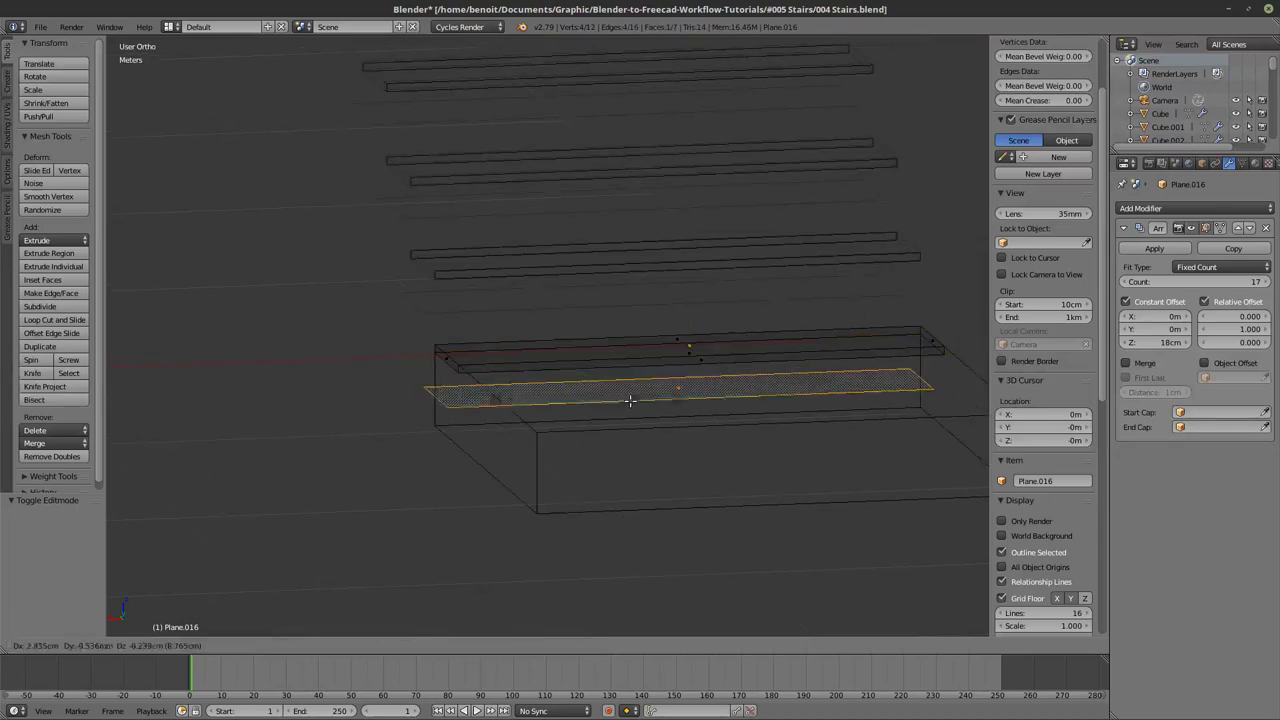
pyautogui.rightClick(662, 404)
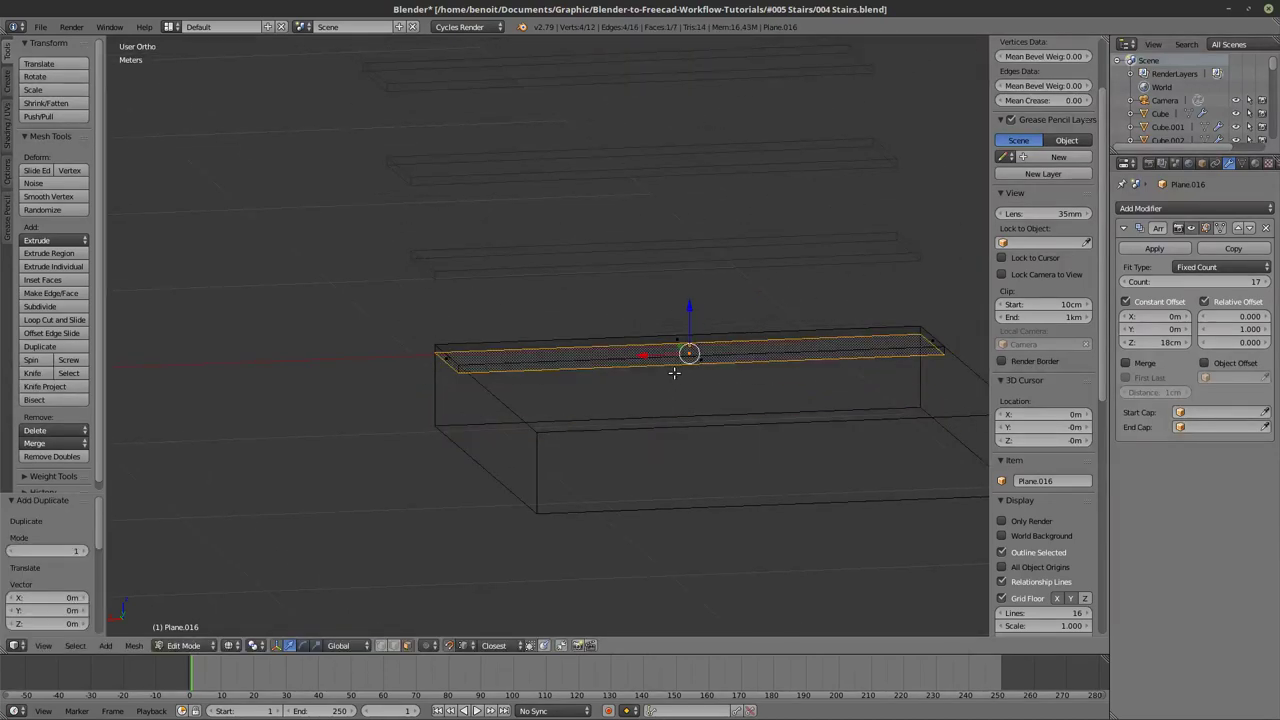
# Separate the duplicated underside face into its own object and open that object in Edit Mode.
pyautogui.hotkey('ctrl', 'r')
pyautogui.rightClick(656, 377)
pyautogui.press('p')
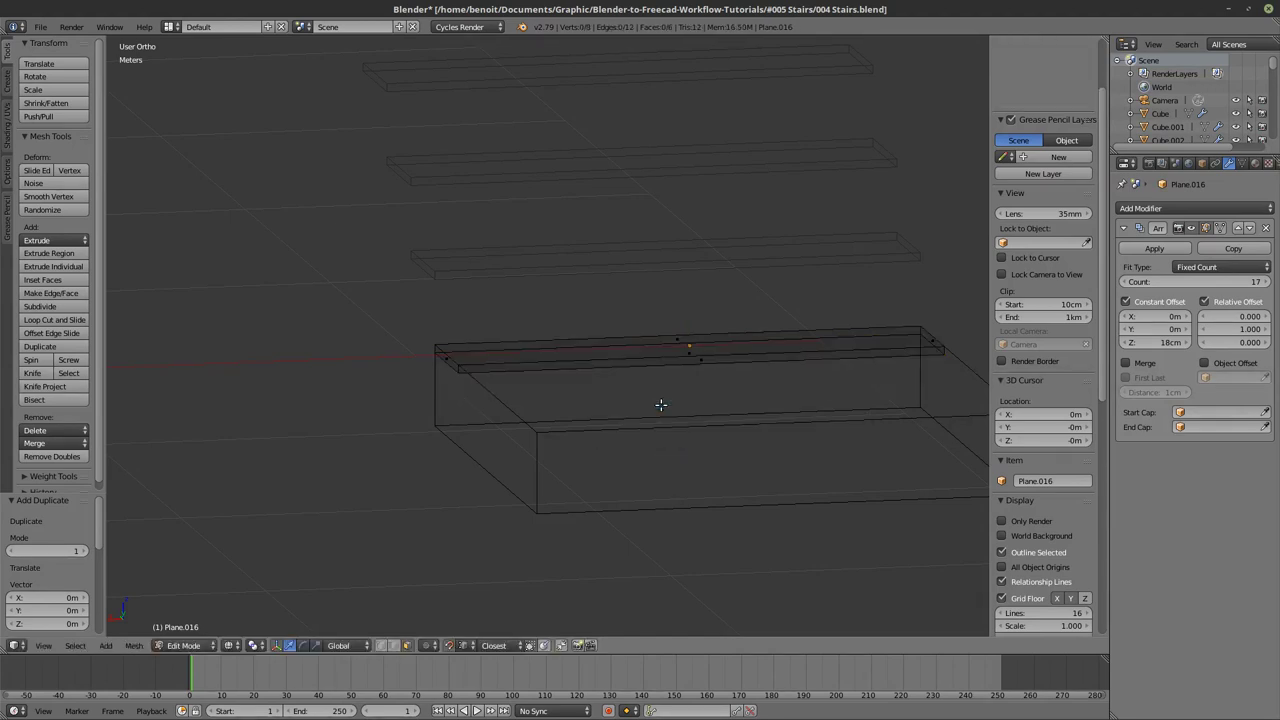
pyautogui.click(661, 404)
pyautogui.press('Tab')
pyautogui.press('Tab')
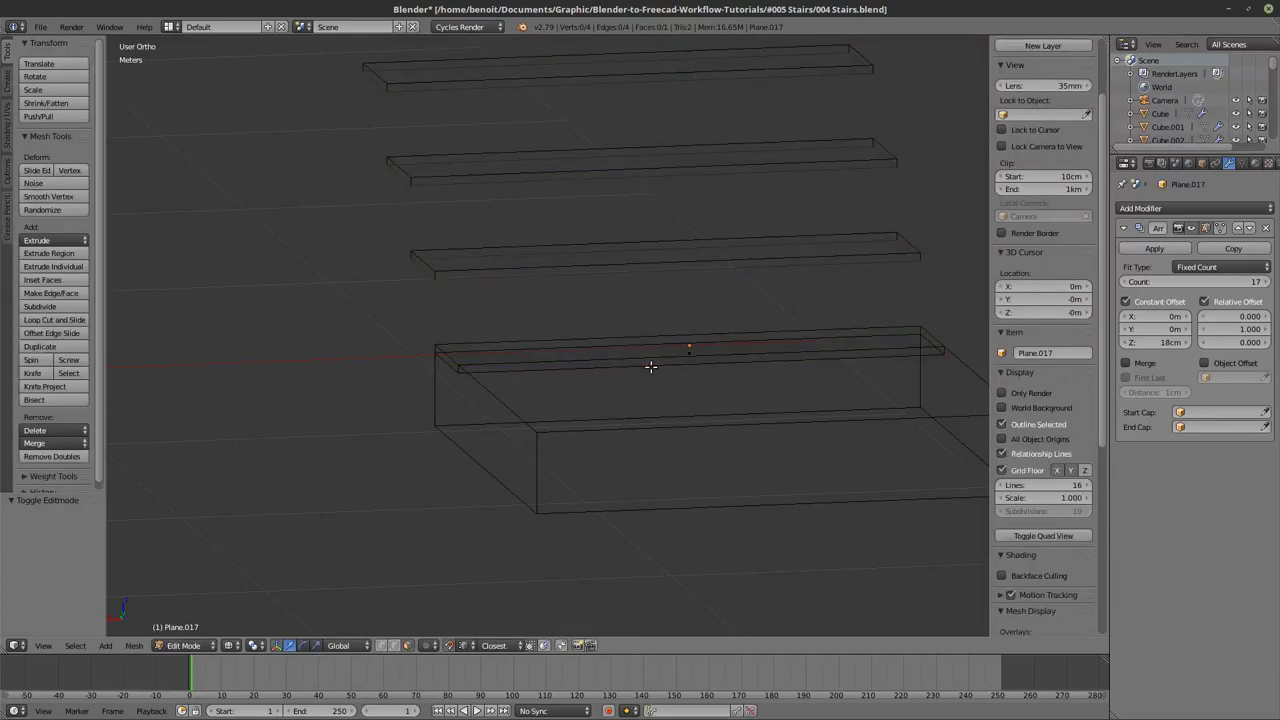
# Add two crosswise loop cuts to the separated underside face, one at its midpoint and one halfway along the remaining half.
pyautogui.hotkey('ctrl', 't')
pyautogui.scroll(1, 685, 349)
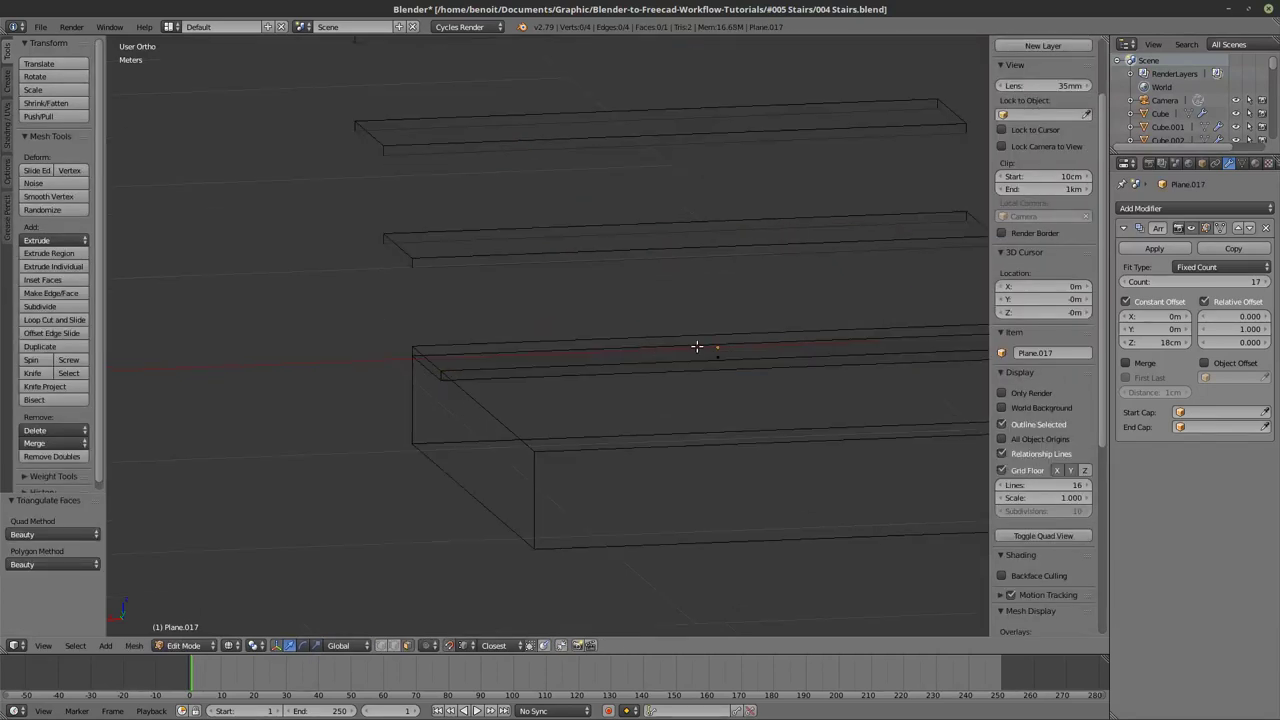
pyautogui.scroll(1, 749, 363)
pyautogui.scroll(-3, 605, 385)
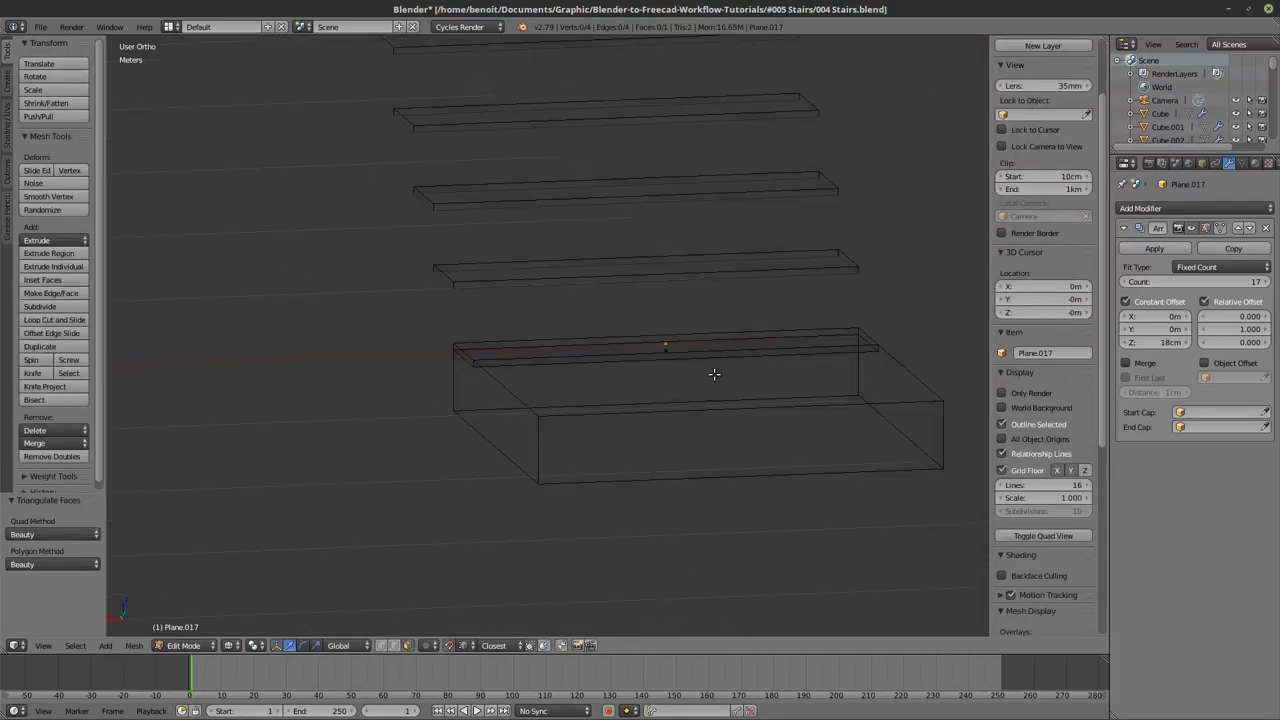
pyautogui.hotkey('ctrl', 'r')
pyautogui.click(686, 343)
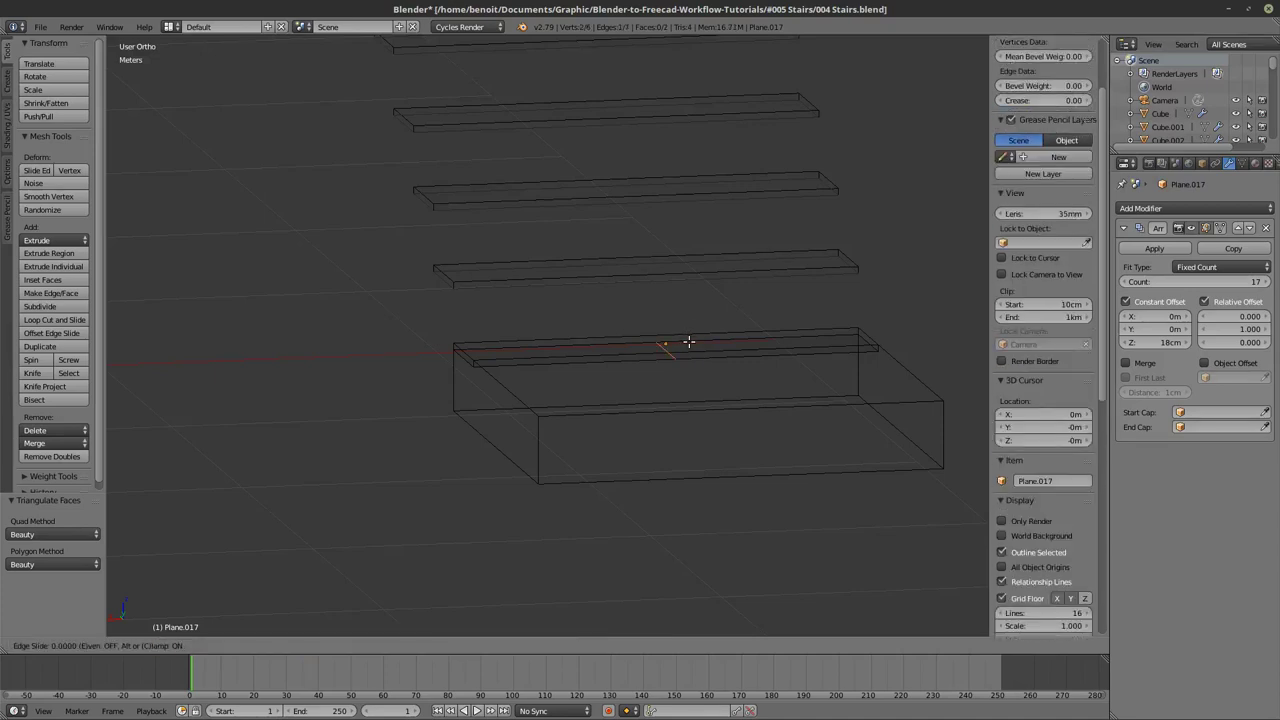
pyautogui.click(689, 342)
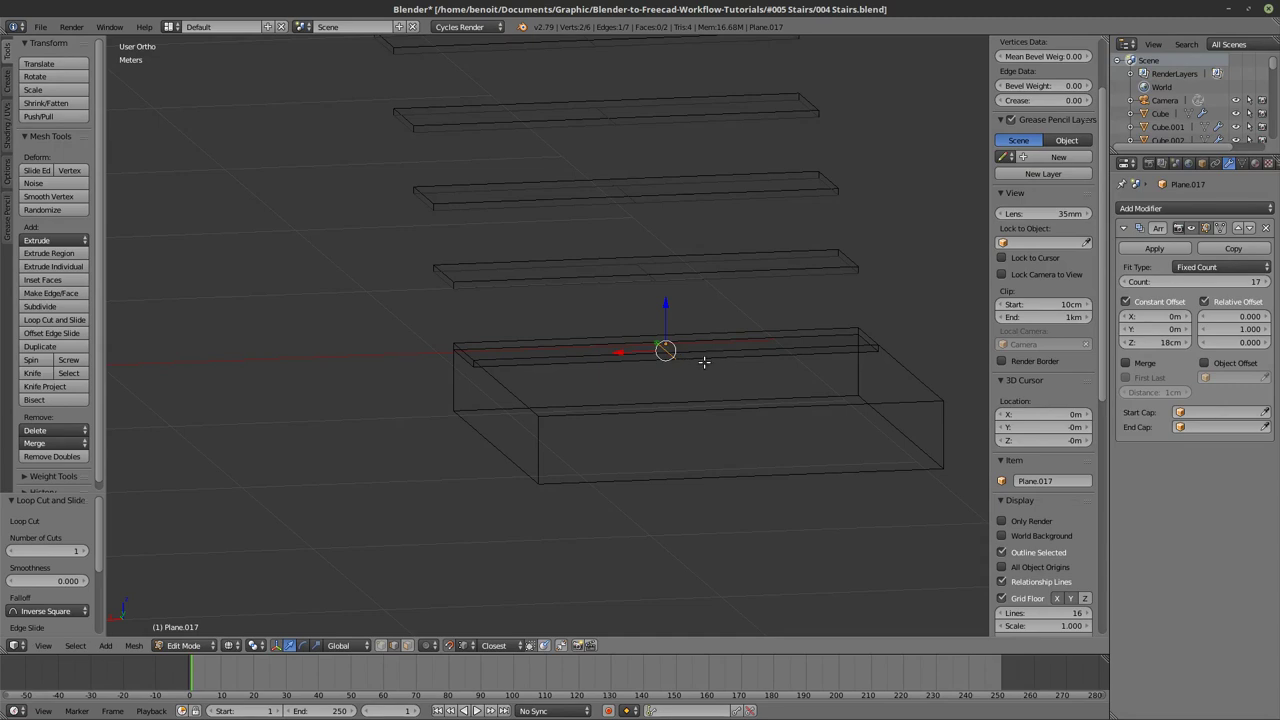
pyautogui.hotkey('ctrl', 'r')
pyautogui.click(717, 332)
pyautogui.click(717, 332)
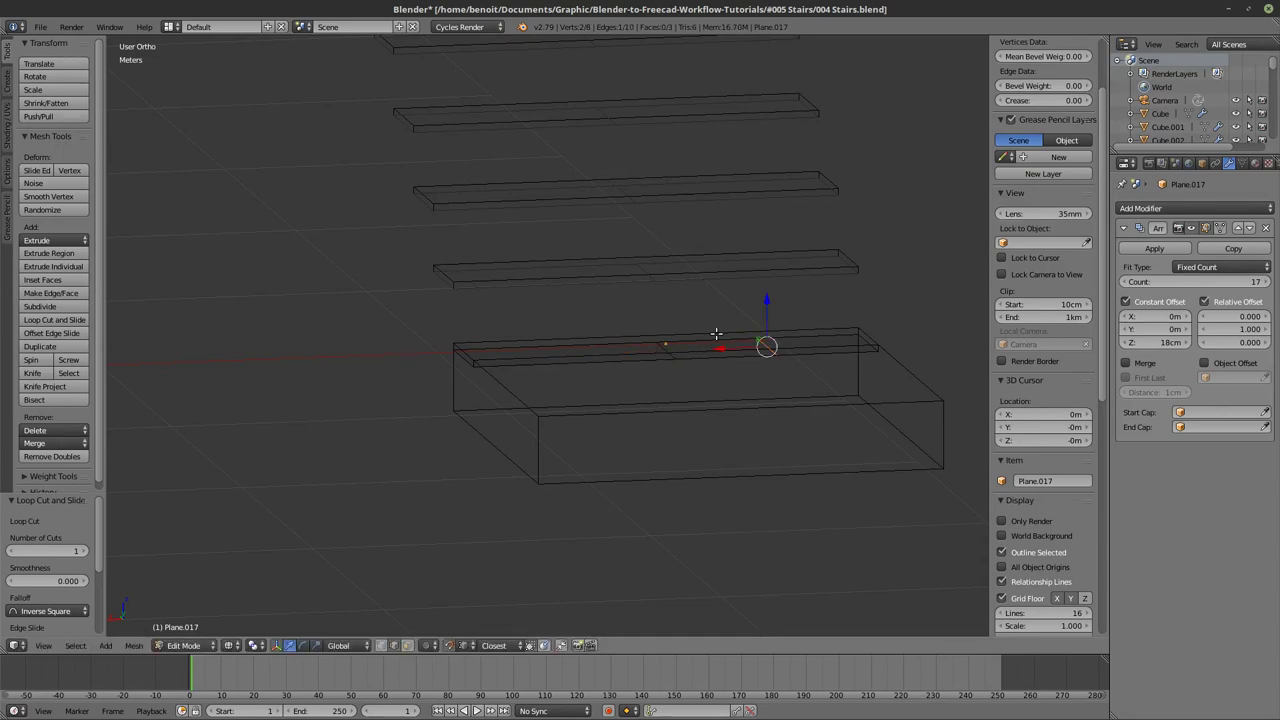
# Move the middle cut along X to the near end of the tread, then offset it 5 cm back inward.
pyautogui.rightClick(664, 350)
pyautogui.scroll(1, 663, 350)
pyautogui.scroll(1, 663, 350)
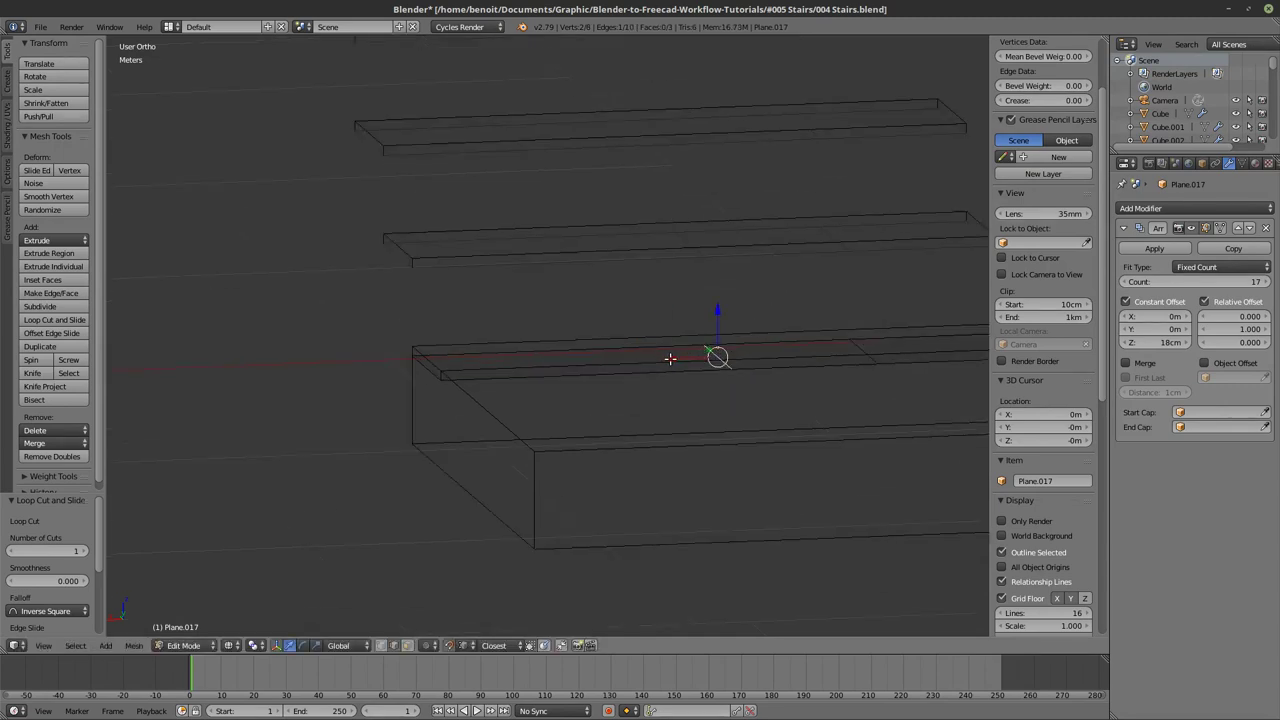
pyautogui.press('g')
pyautogui.press('x')
pyautogui.click(405, 357)
pyautogui.press('g')
pyautogui.press('x')
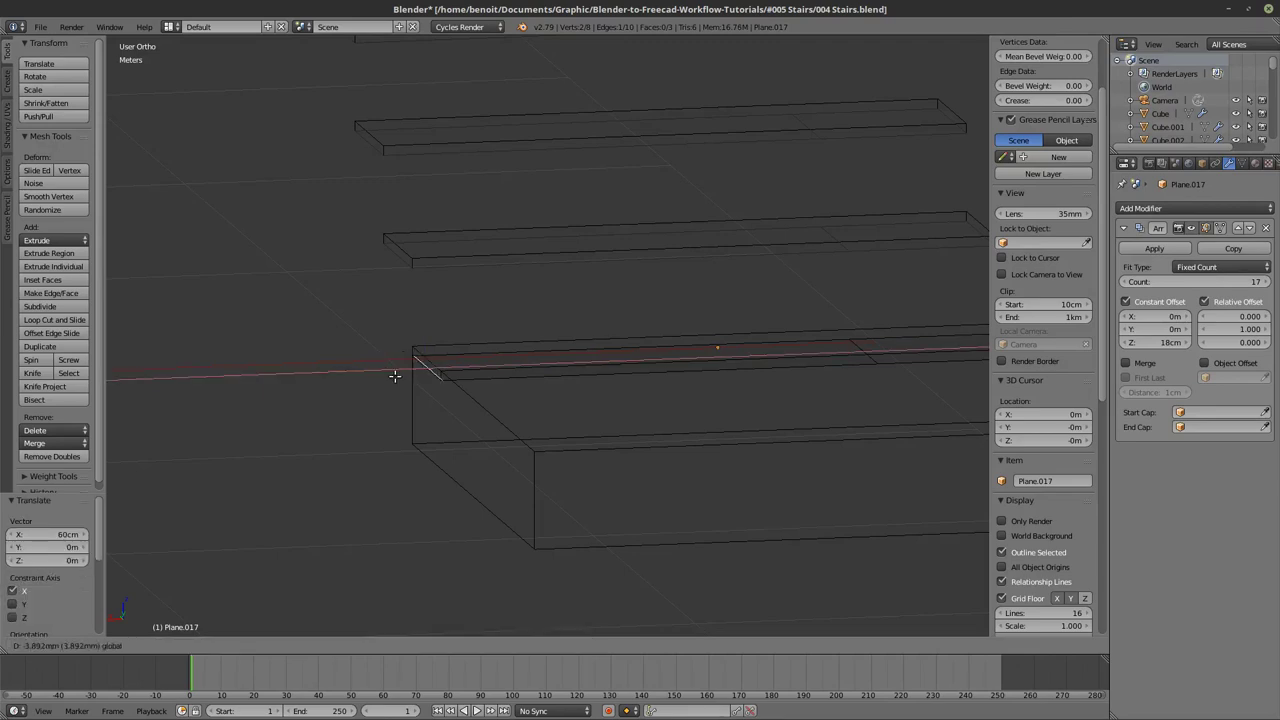
pyautogui.click(411, 390)
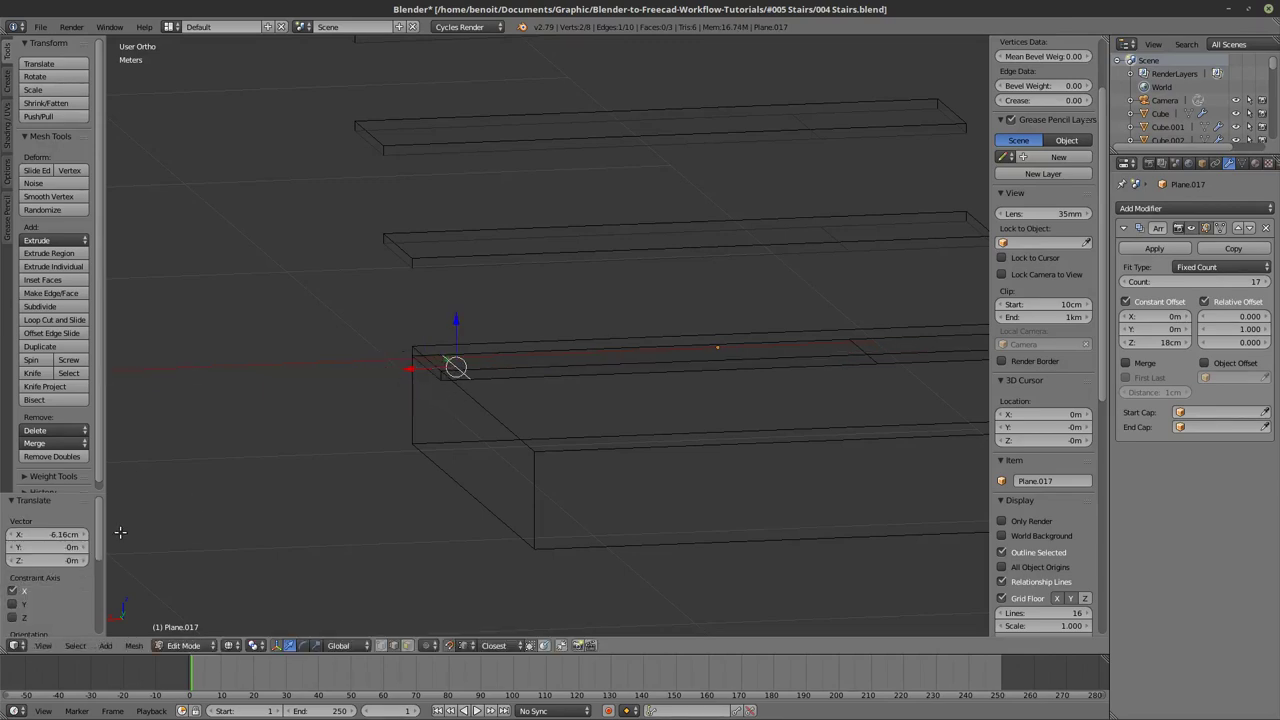
pyautogui.click(50, 535)
pyautogui.press('BackSpace')
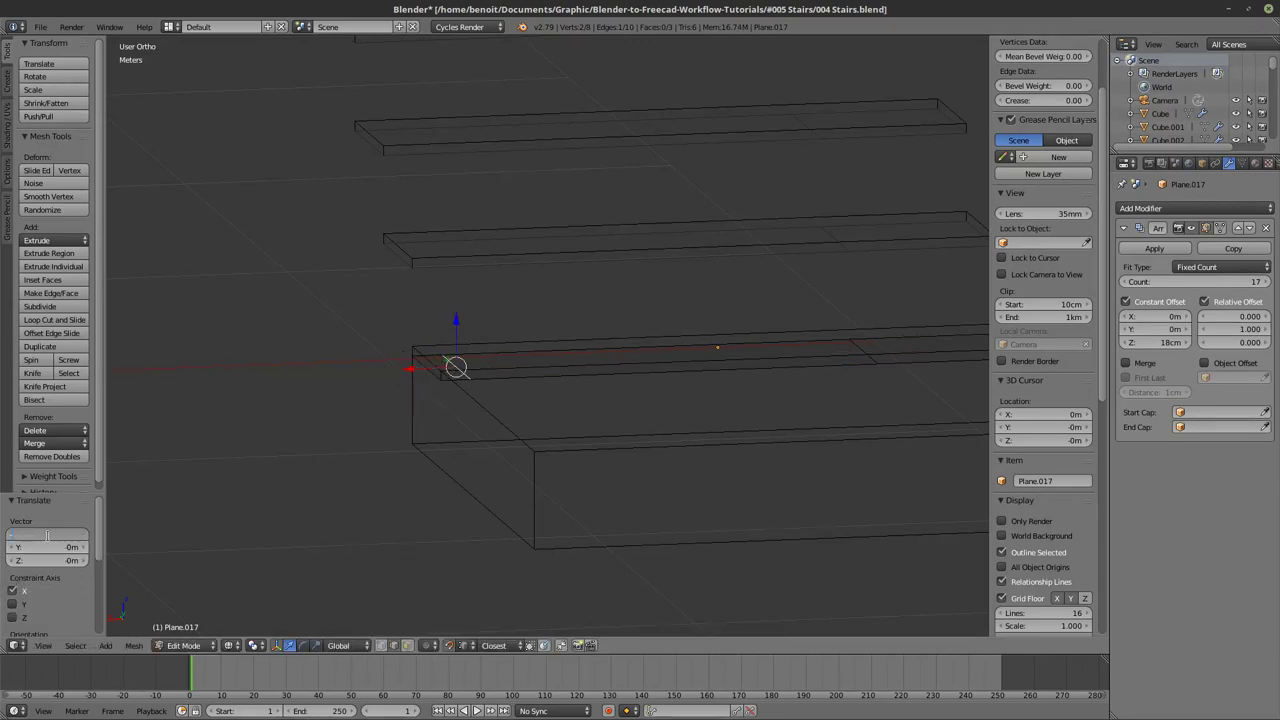
pyautogui.write('-5cm')
pyautogui.press('Return')
# Extrude the end edge beside the moved cut 5 cm downward along Z and leave Edit Mode.
pyautogui.scroll(1, 468, 349)
pyautogui.rightClick(403, 374)
pyautogui.press('e')
pyautogui.press('z')
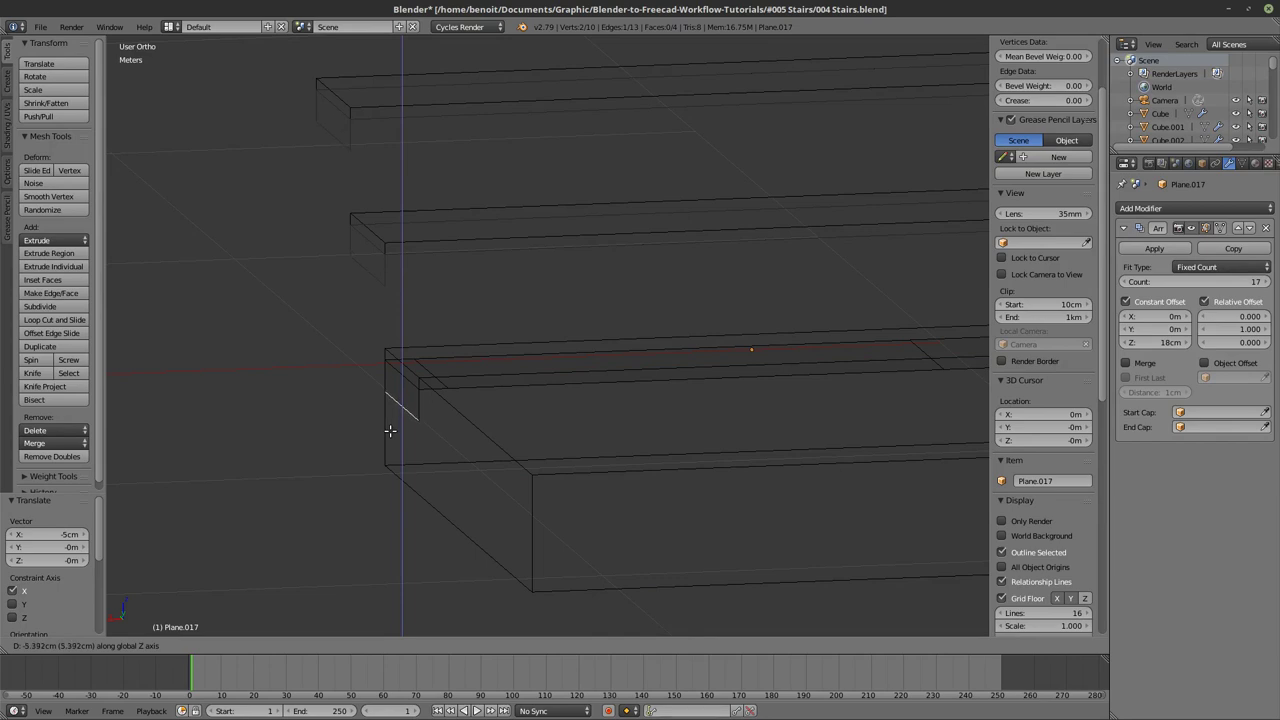
pyautogui.click(390, 430)
pyautogui.click(47, 594)
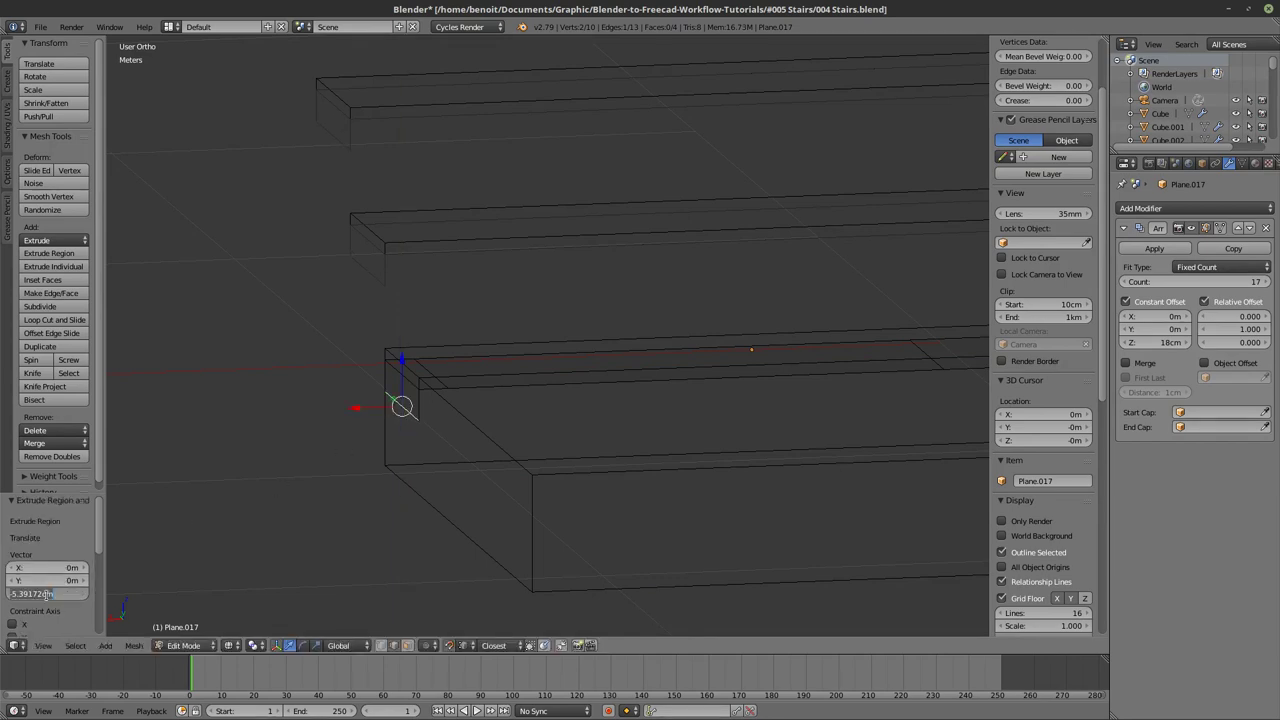
pyautogui.write('-5')
pyautogui.press('Return')
pyautogui.press('Tab')
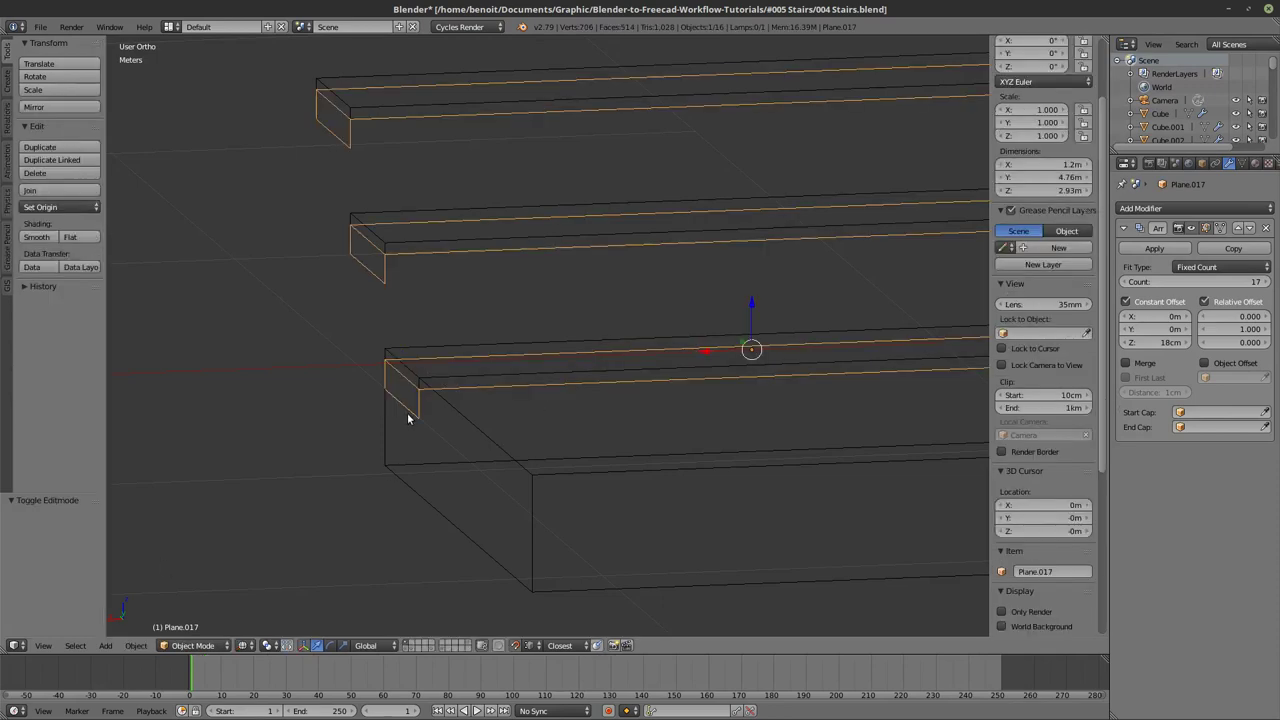
# In Edit Mode, extrude the edge at the opposite end of the underside face 5 cm downward along Z.
pyautogui.moveTo(414, 409); pyautogui.dragTo(723, 380, button='middle')
pyautogui.press('Tab')
pyautogui.click(820, 384)
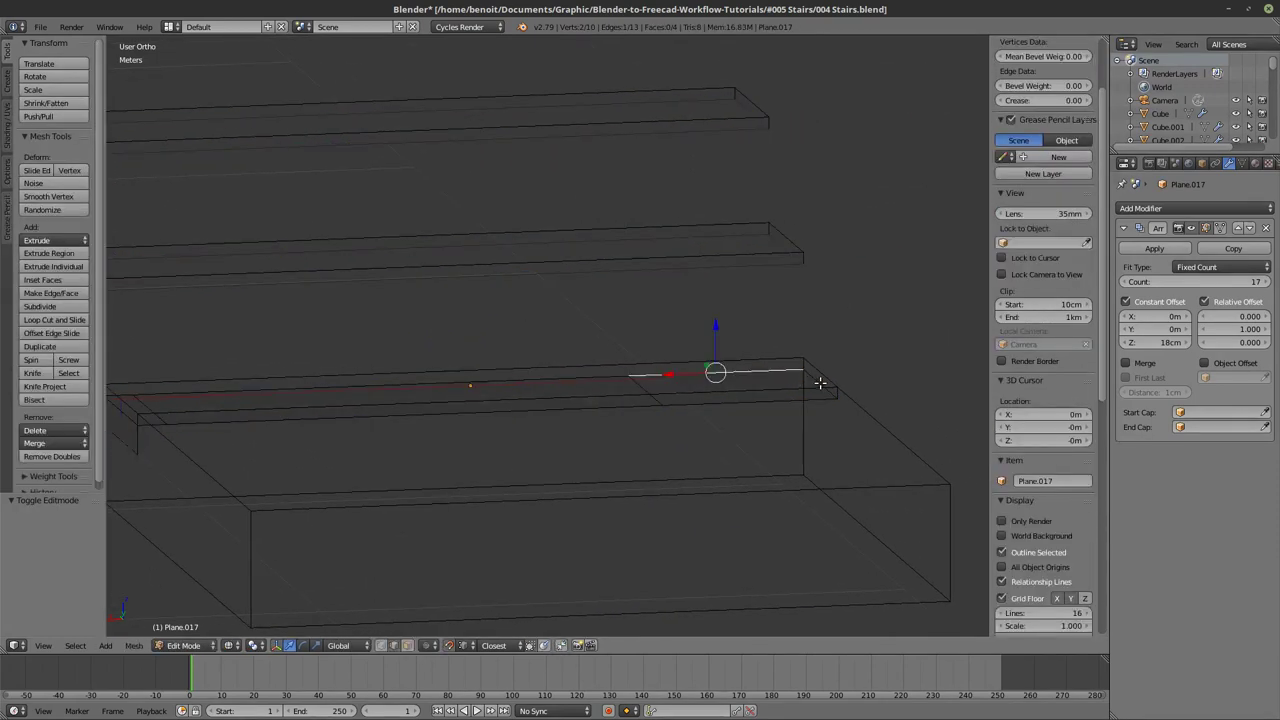
pyautogui.press('e')
pyautogui.press('z')
pyautogui.click(818, 440)
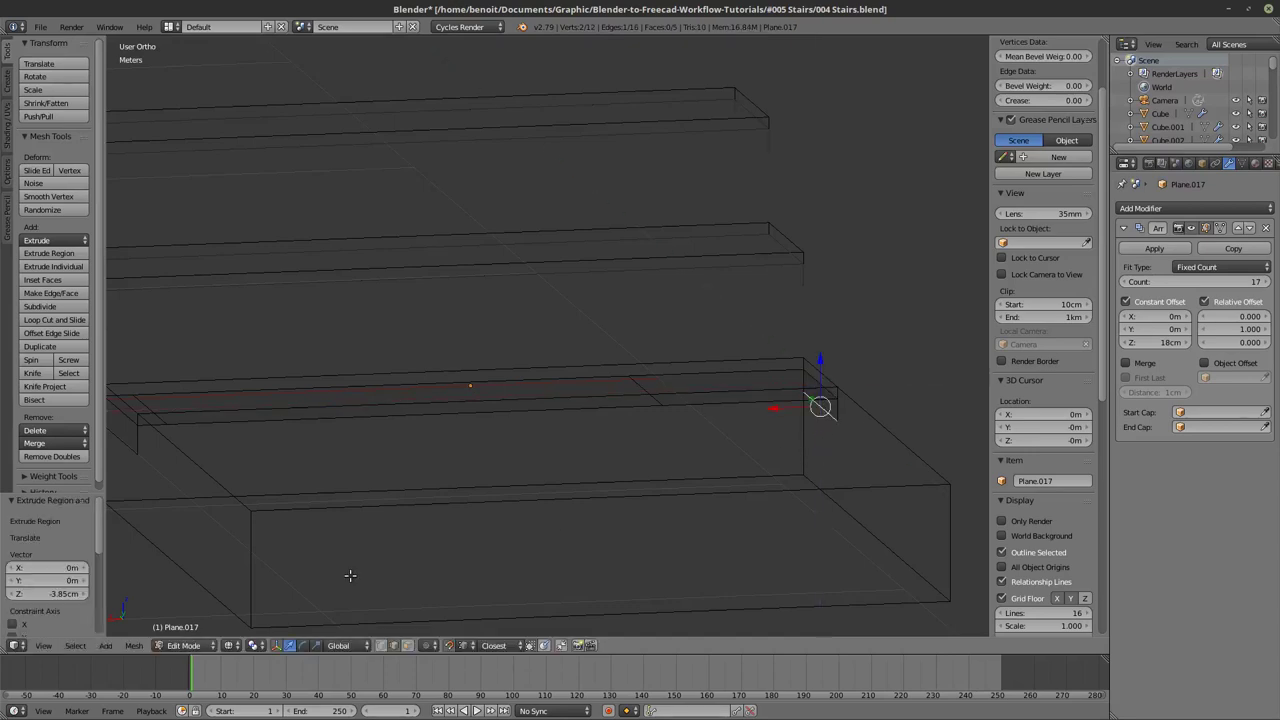
pyautogui.click(47, 593)
pyautogui.press('BackSpace')
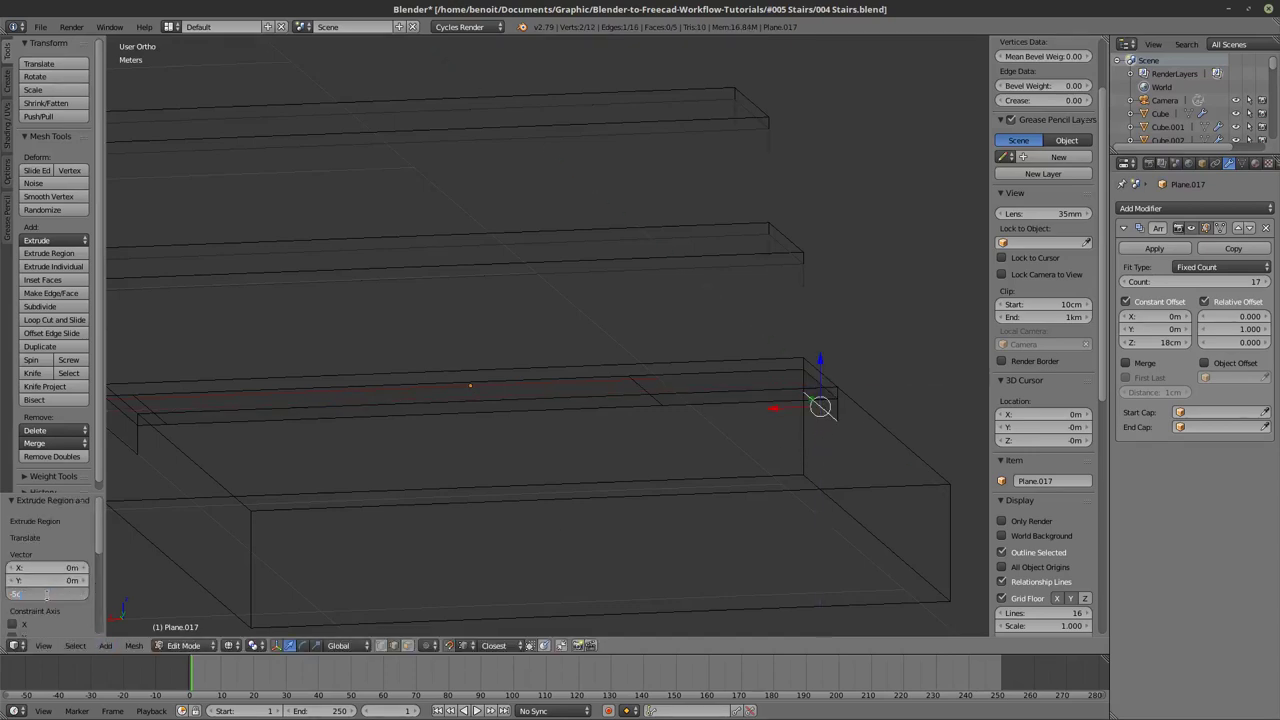
pyautogui.write('-5cm')
pyautogui.press('Return')
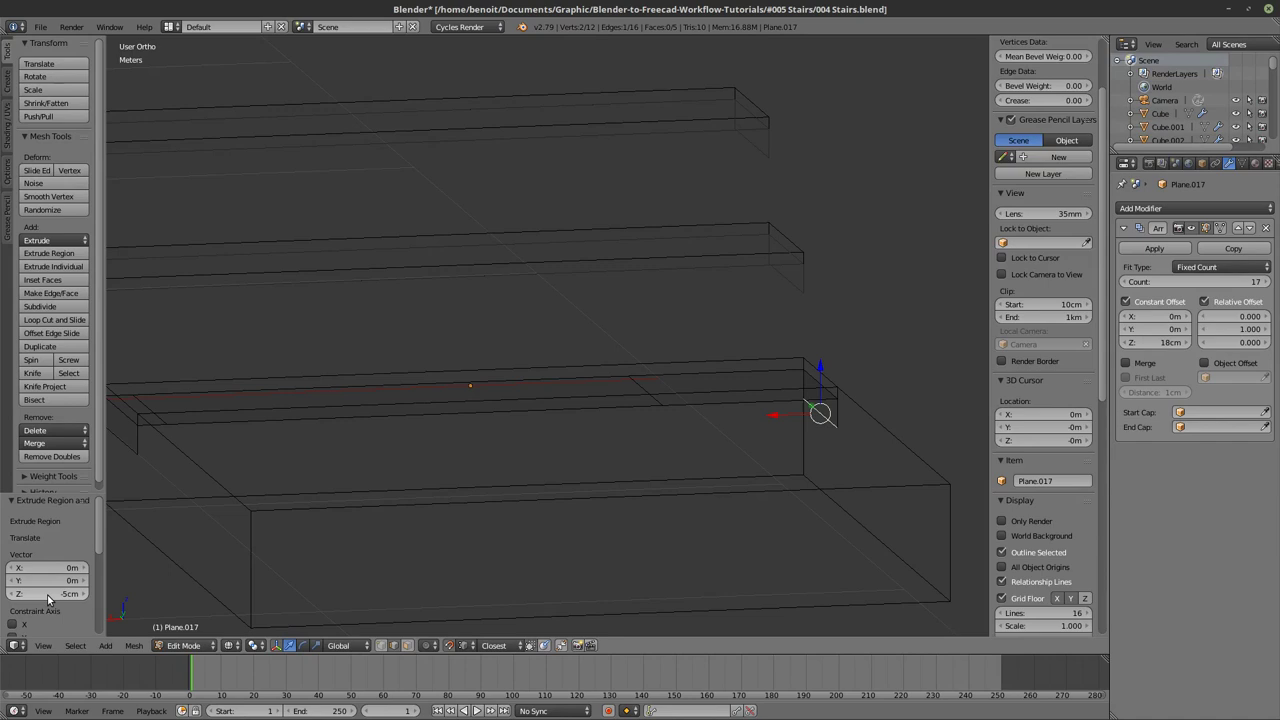
# Move the second cut along X to the opposite end of the tread, then offset it 5 cm back inward.
pyautogui.click(647, 392)
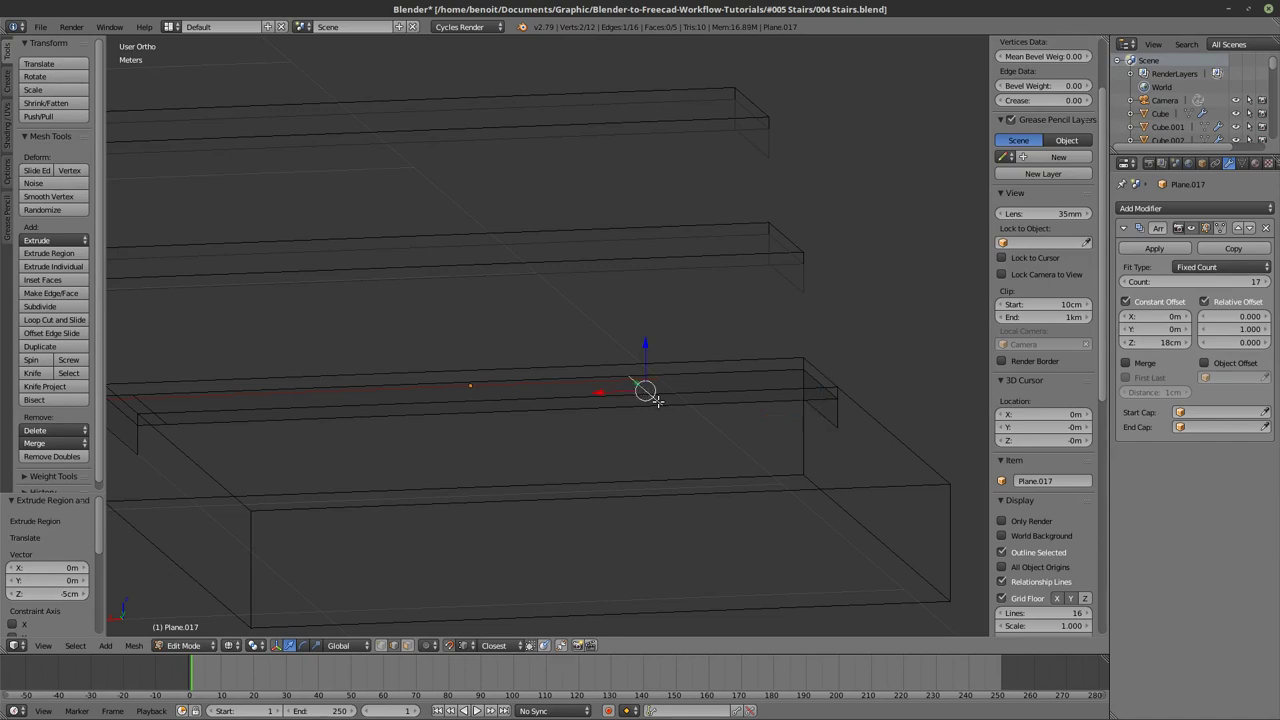
pyautogui.press('g')
pyautogui.press('x')
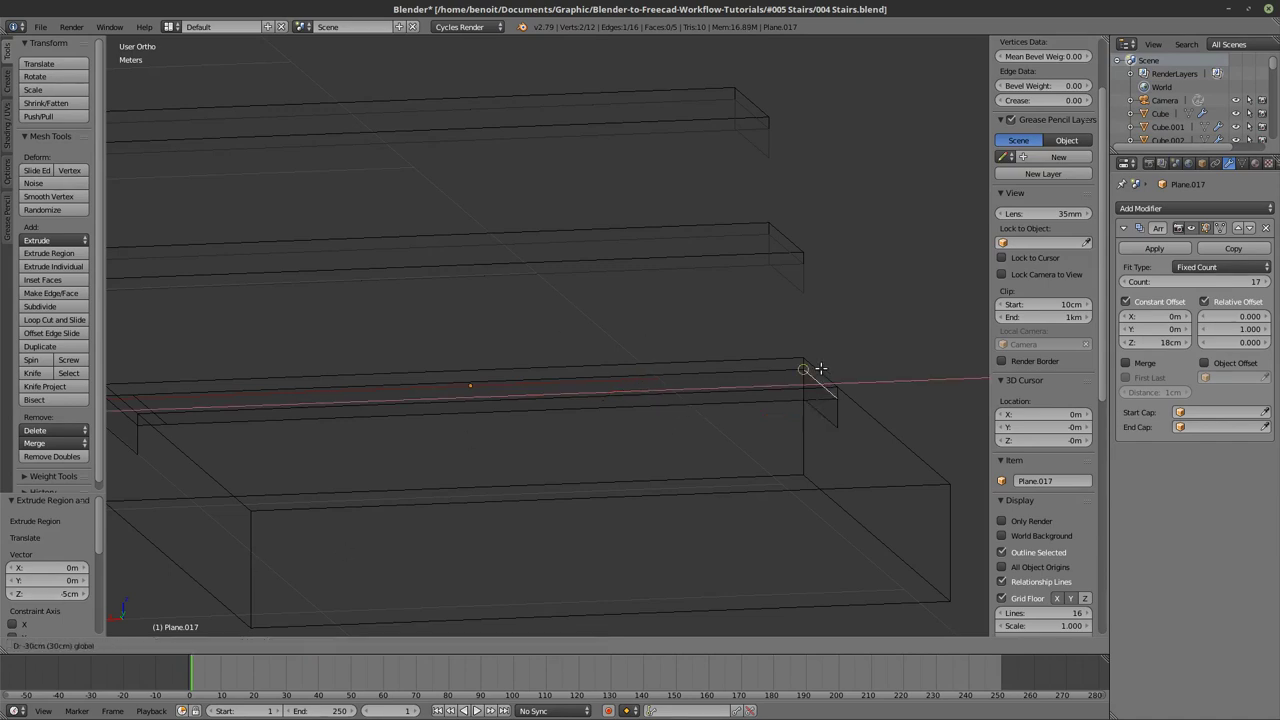
pyautogui.click(785, 386)
pyautogui.moveTo(779, 386); pyautogui.dragTo(750, 400)
pyautogui.click(62, 534)
pyautogui.click(56, 534)
pyautogui.write('5cm')
pyautogui.press('Return')
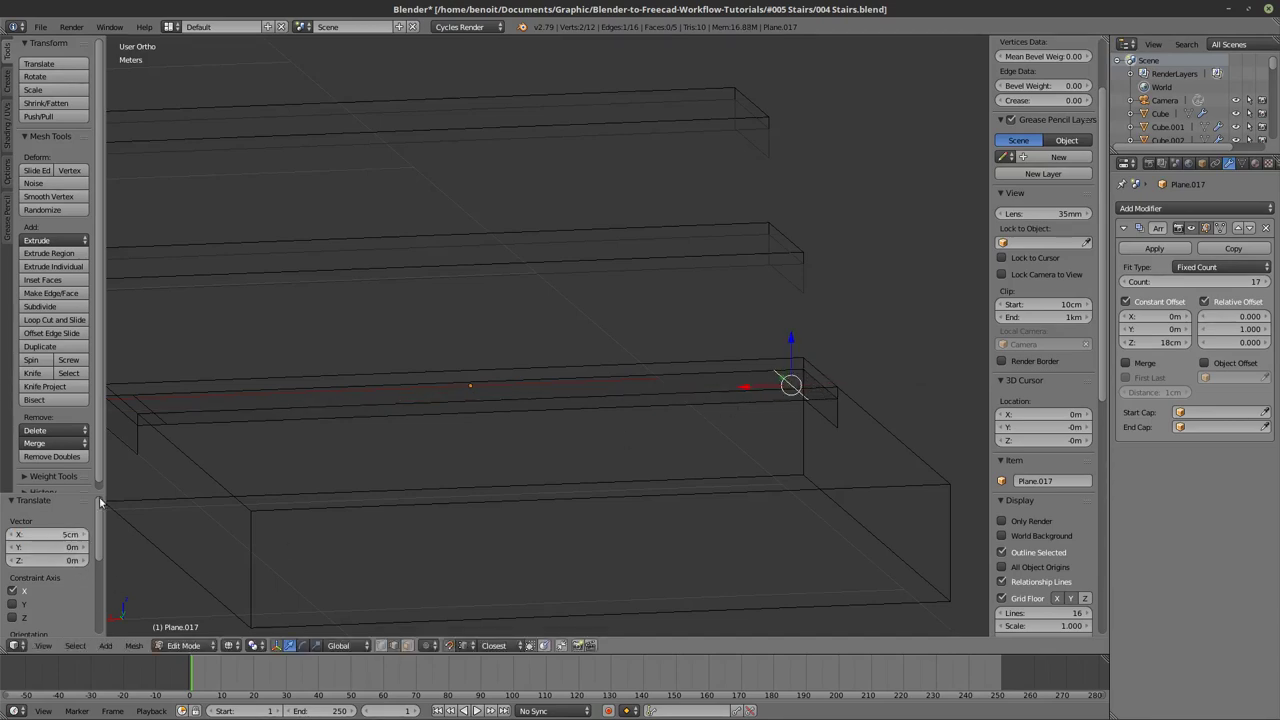
# Delete the long middle face between the two cuts, keeping only the L-shaped ends, and return to Object Mode.
pyautogui.click(407, 646)
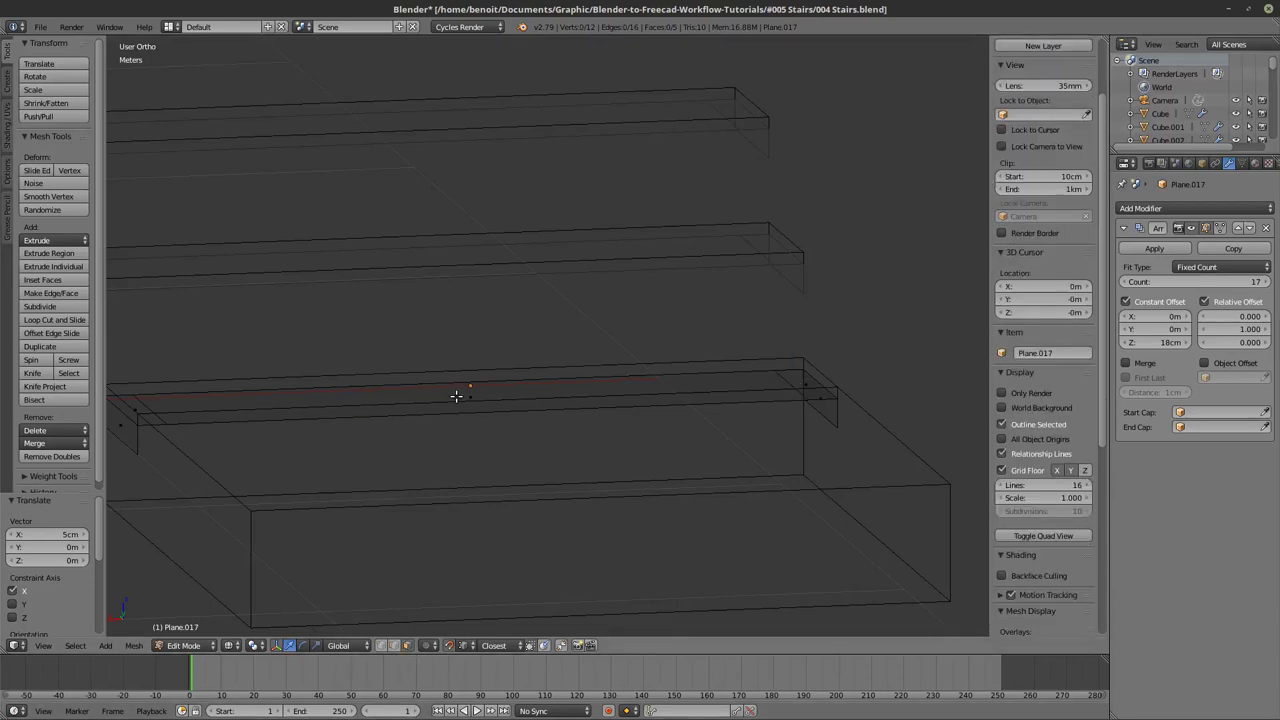
pyautogui.rightClick(460, 398)
pyautogui.press('x')
pyautogui.click(412, 431)
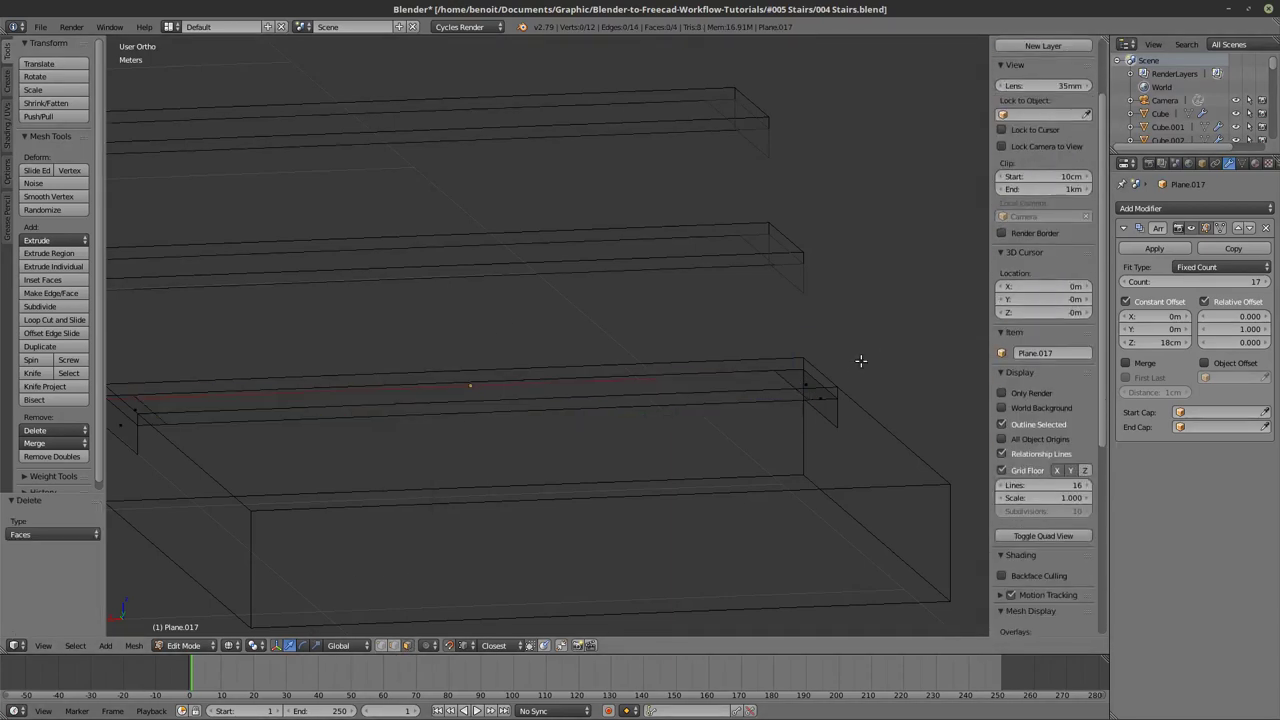
pyautogui.rightClick(821, 405)
pyautogui.press('a')
pyautogui.press('a')
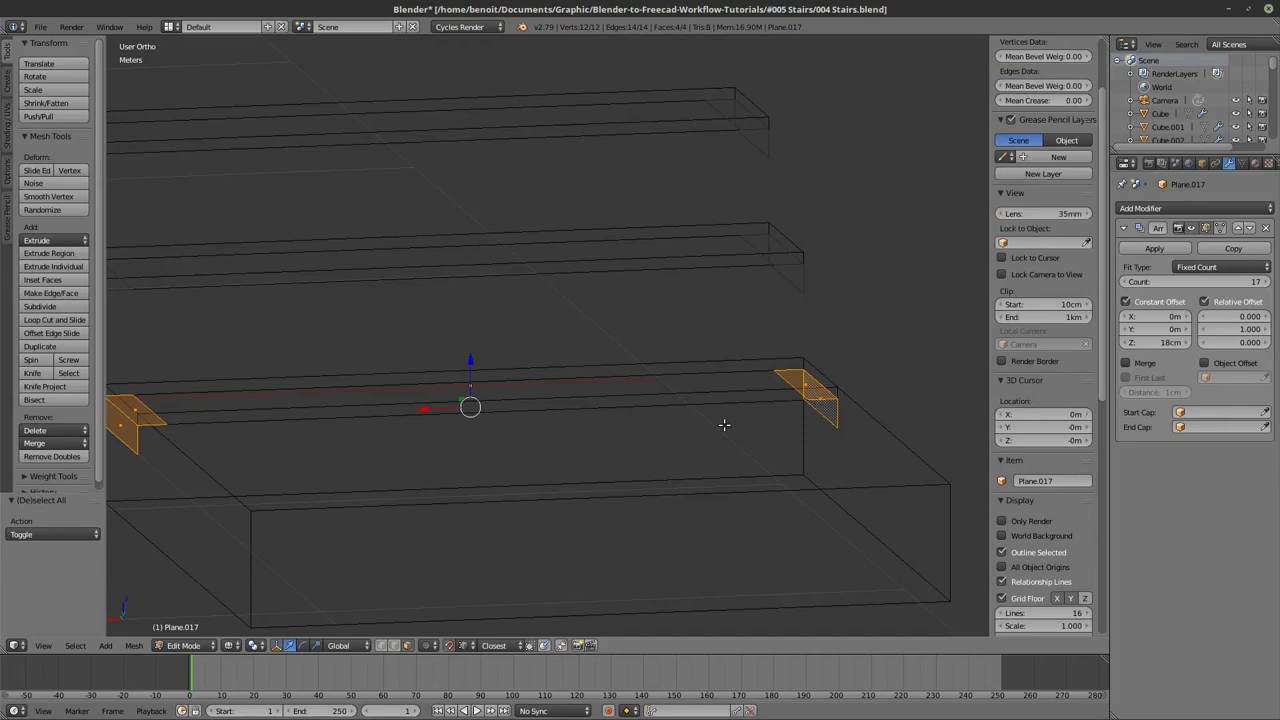
pyautogui.press('Tab')
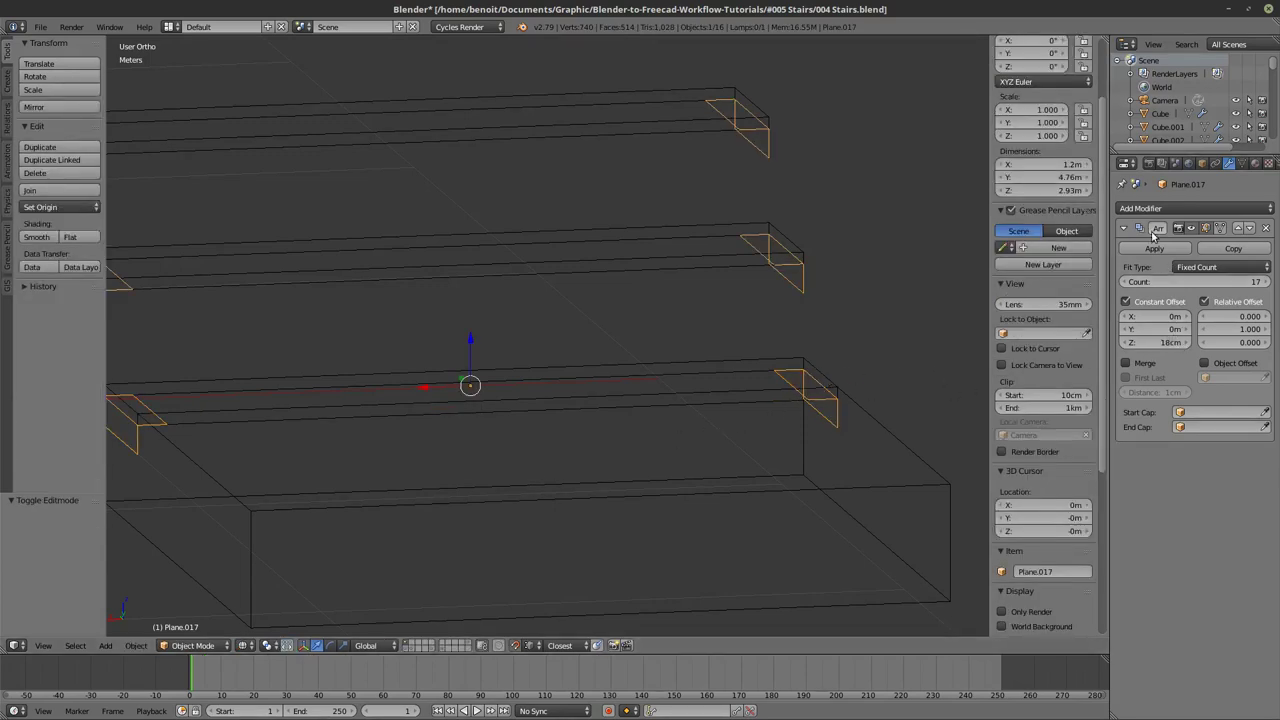
# Add a Solidify modifier to the array of L-shaped tread brackets.
pyautogui.press('z')
pyautogui.press('z')
pyautogui.keyDown('shift'); pyautogui.moveTo(577, 464); pyautogui.dragTo(639, 462, button='middle'); pyautogui.keyUp('shift')
pyautogui.keyDown('shift'); pyautogui.moveTo(737, 438); pyautogui.dragTo(628, 449, button='middle'); pyautogui.keyUp('shift')
pyautogui.scroll(-3, 740, 378)
pyautogui.press('z')
pyautogui.press('z')
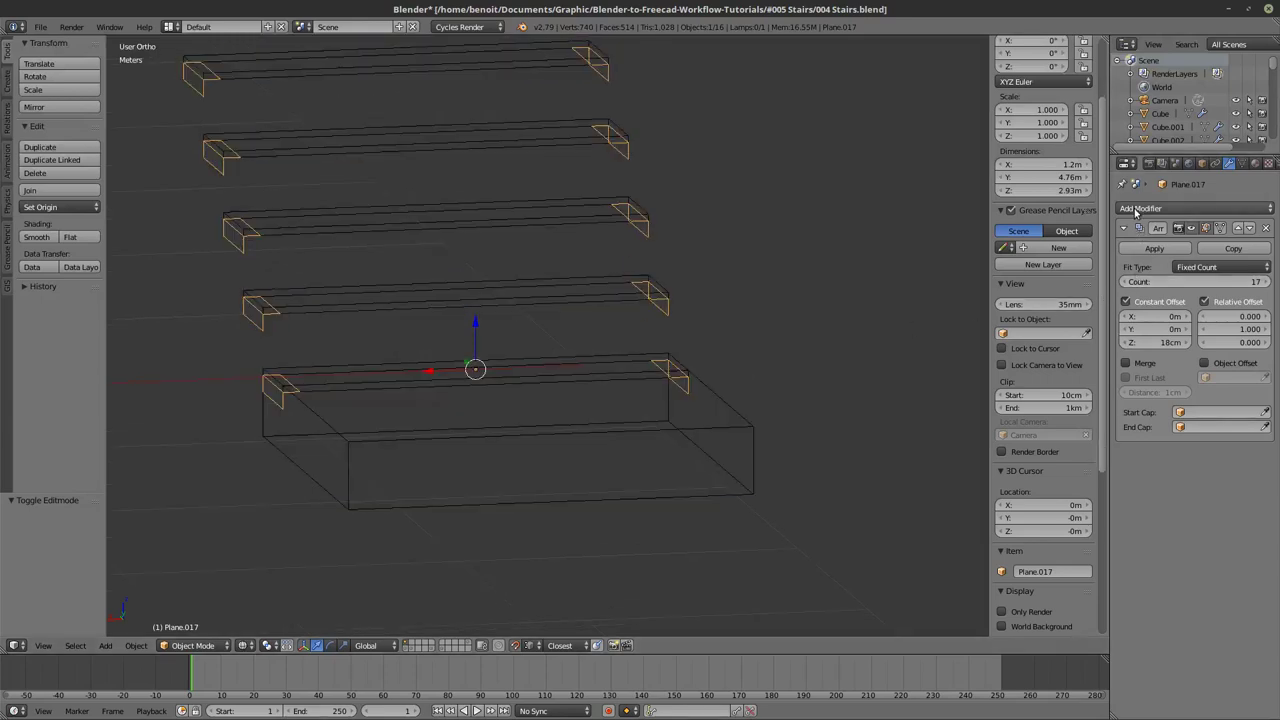
pyautogui.click(1135, 210)
pyautogui.click(1004, 420)
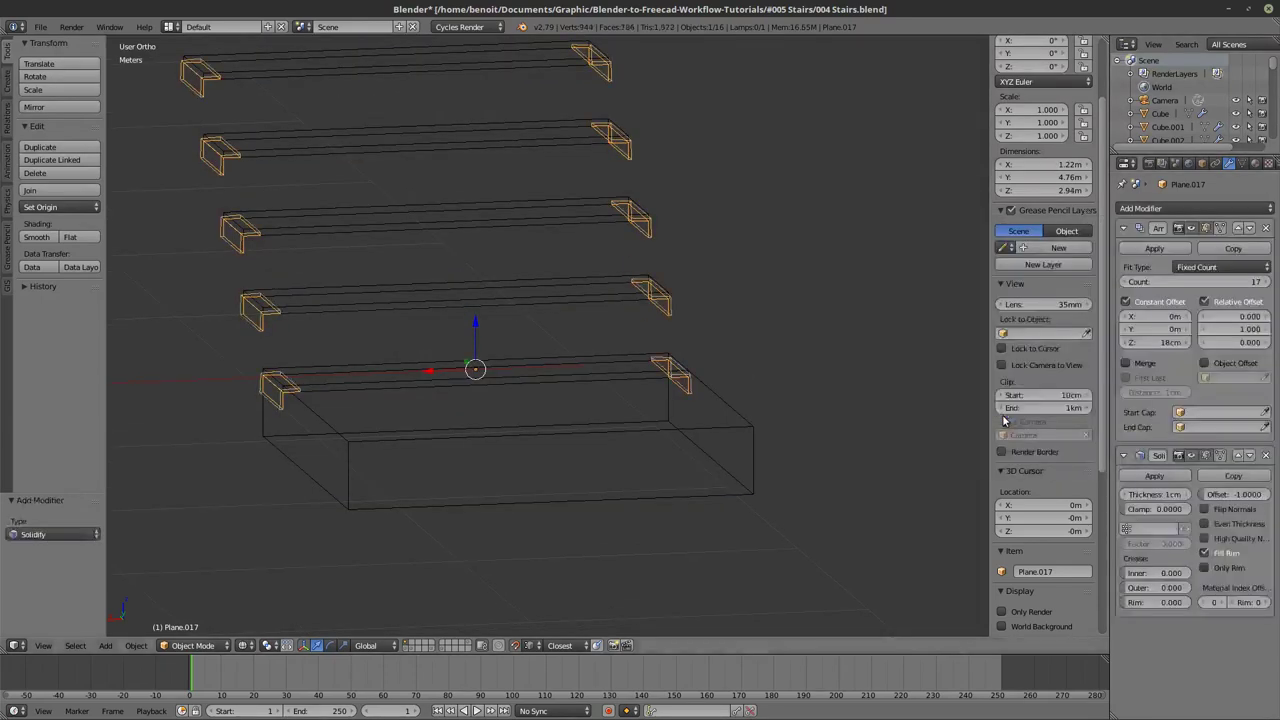
# Turn on Even Thickness and High Quality Normals for the brackets' Solidify modifier.
pyautogui.scroll(1, 743, 367)
pyautogui.scroll(6, 800, 378)
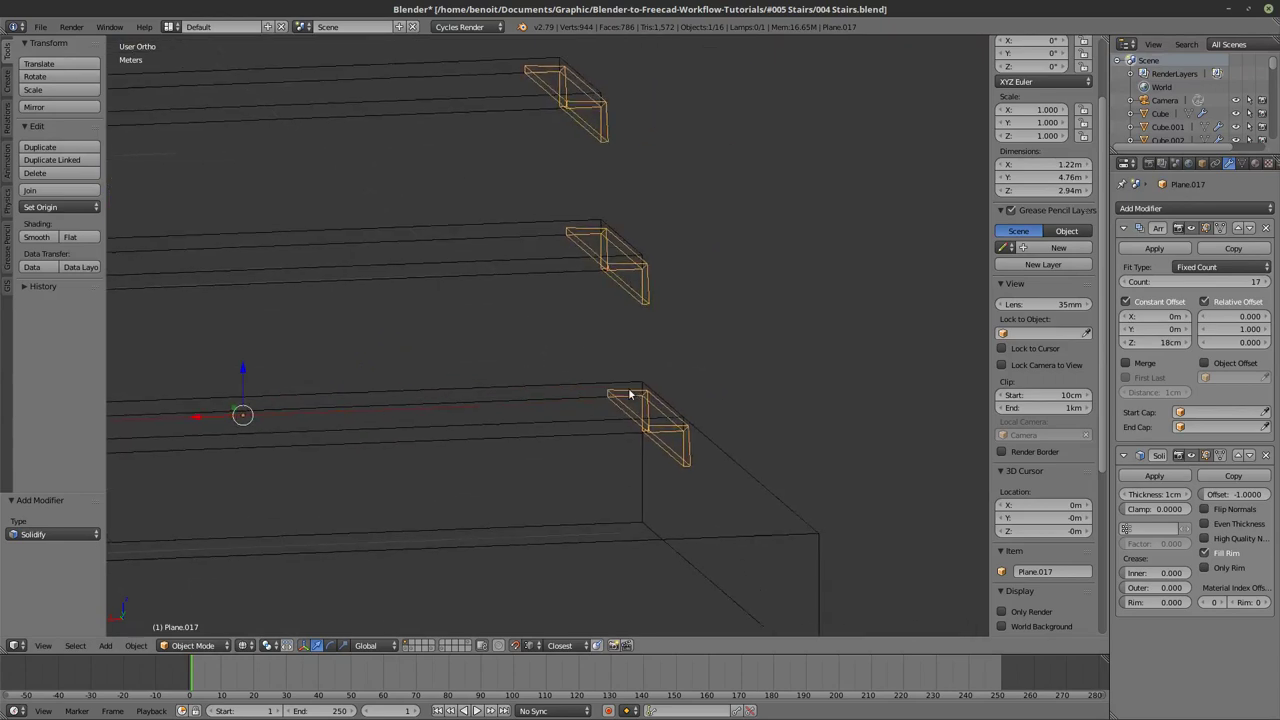
pyautogui.click(1205, 524)
pyautogui.click(1205, 538)
pyautogui.scroll(-3, 751, 501)
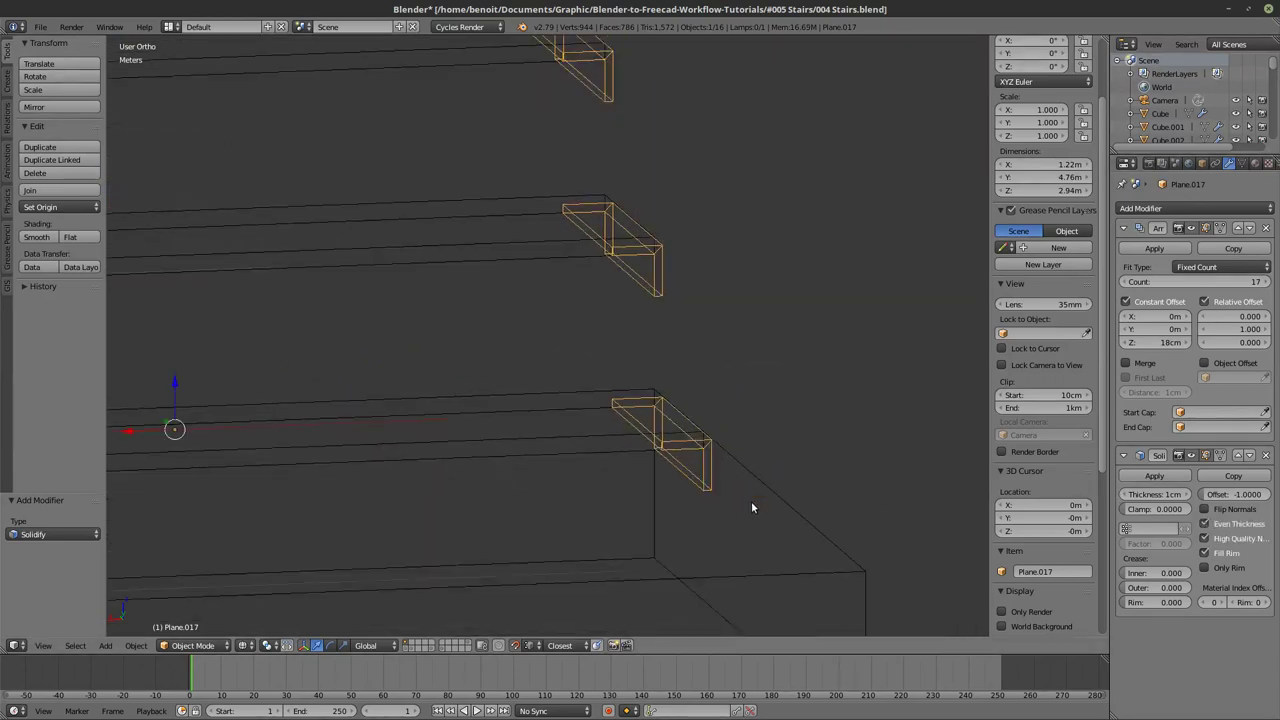
pyautogui.scroll(2, 680, 406)
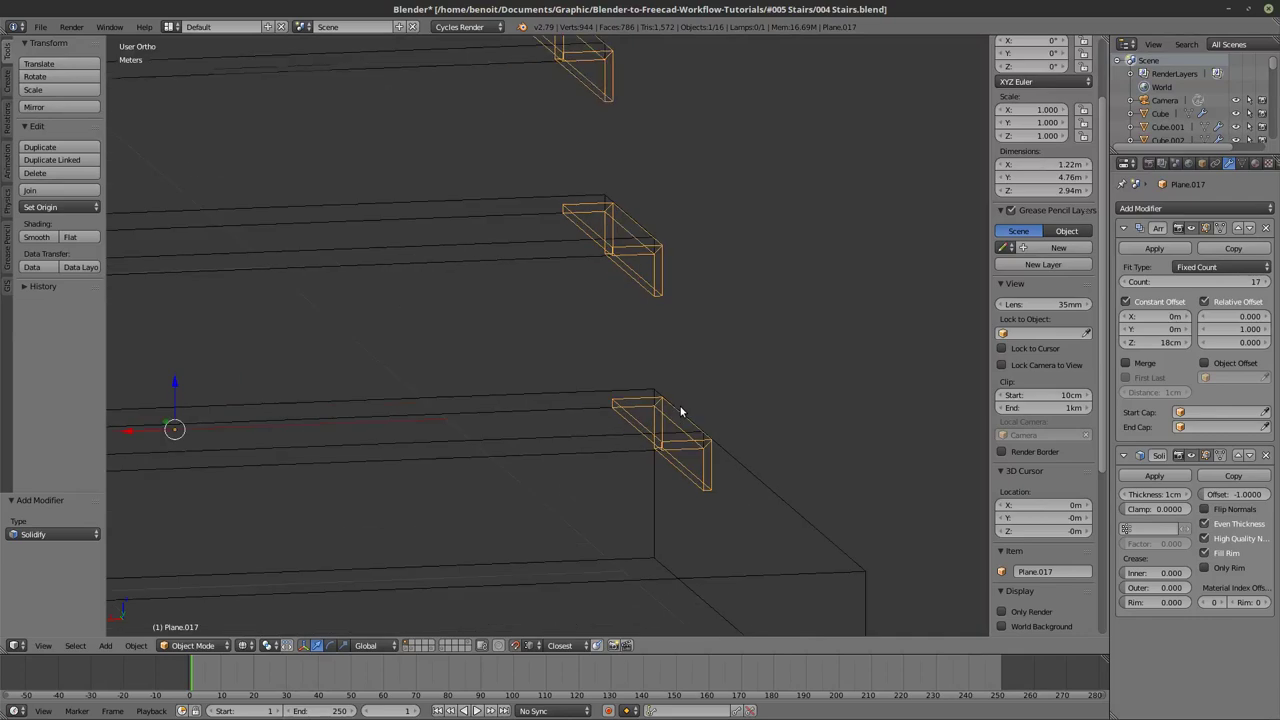
# Apply the scale of the bracket array object.
pyautogui.click(136, 645)
pyautogui.moveTo(171, 545)
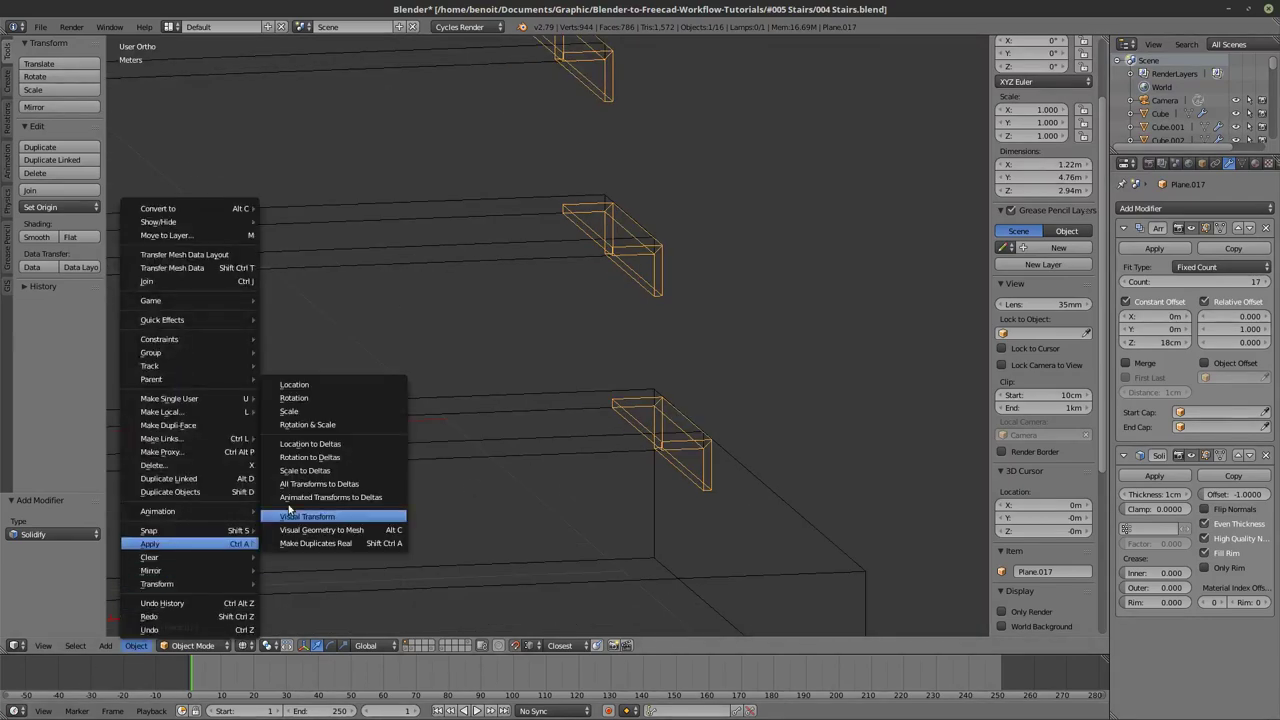
pyautogui.click(330, 411)
# Examine in front view how the thickened brackets sit against the undersides and side edges of the treads at both ends.
pyautogui.press('a')
pyautogui.scroll(2, 692, 414)
pyautogui.press('z')
pyautogui.press('z')
pyautogui.press('a')
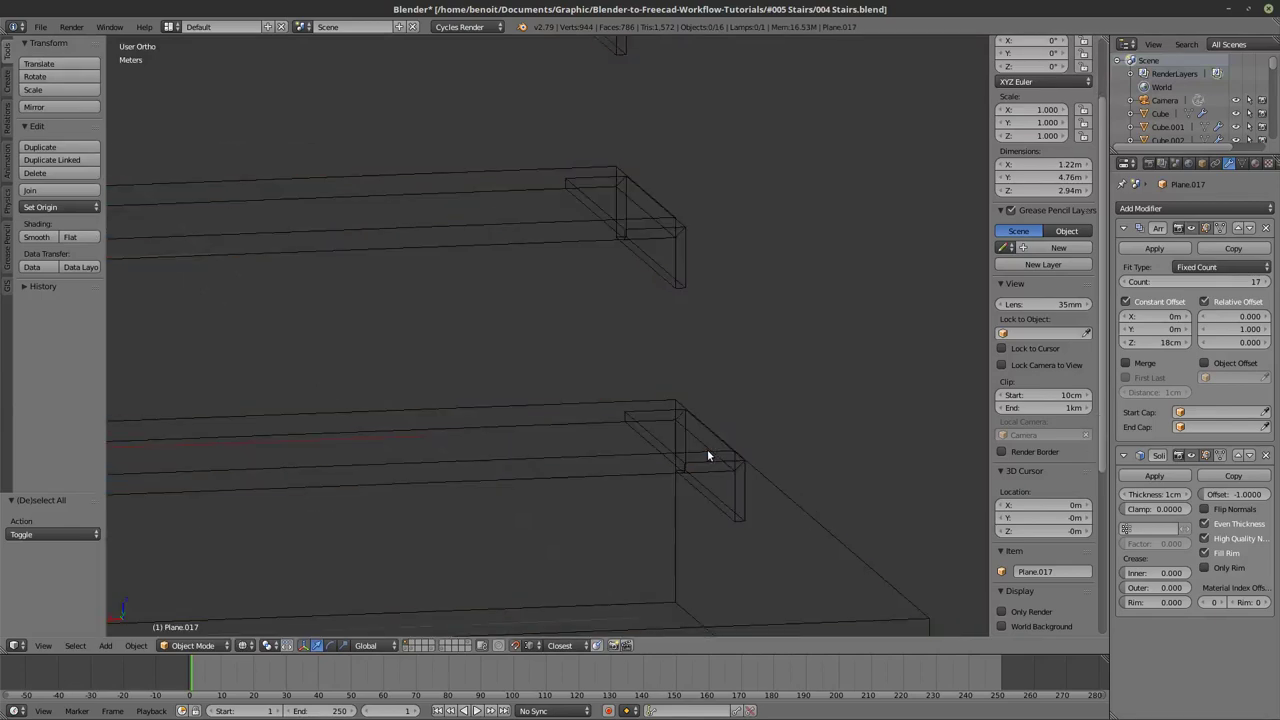
pyautogui.rightClick(702, 487)
pyautogui.rightClick(704, 491)
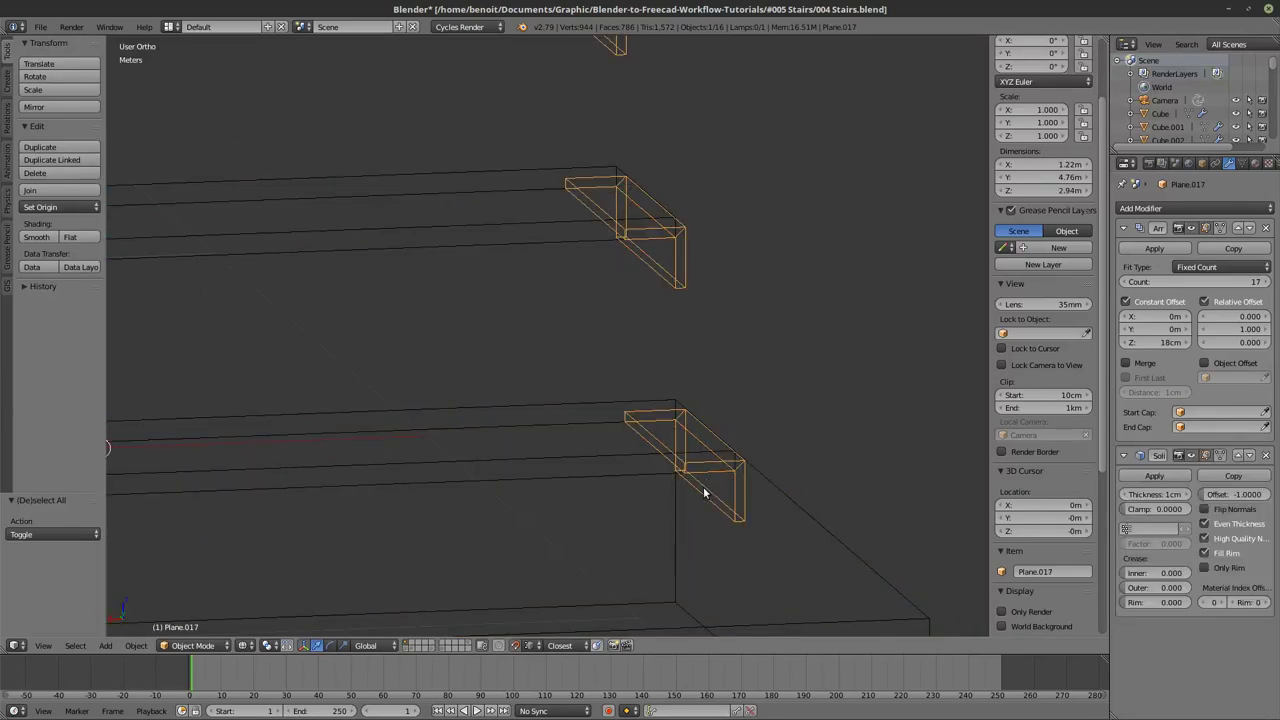
pyautogui.press('KP_1')
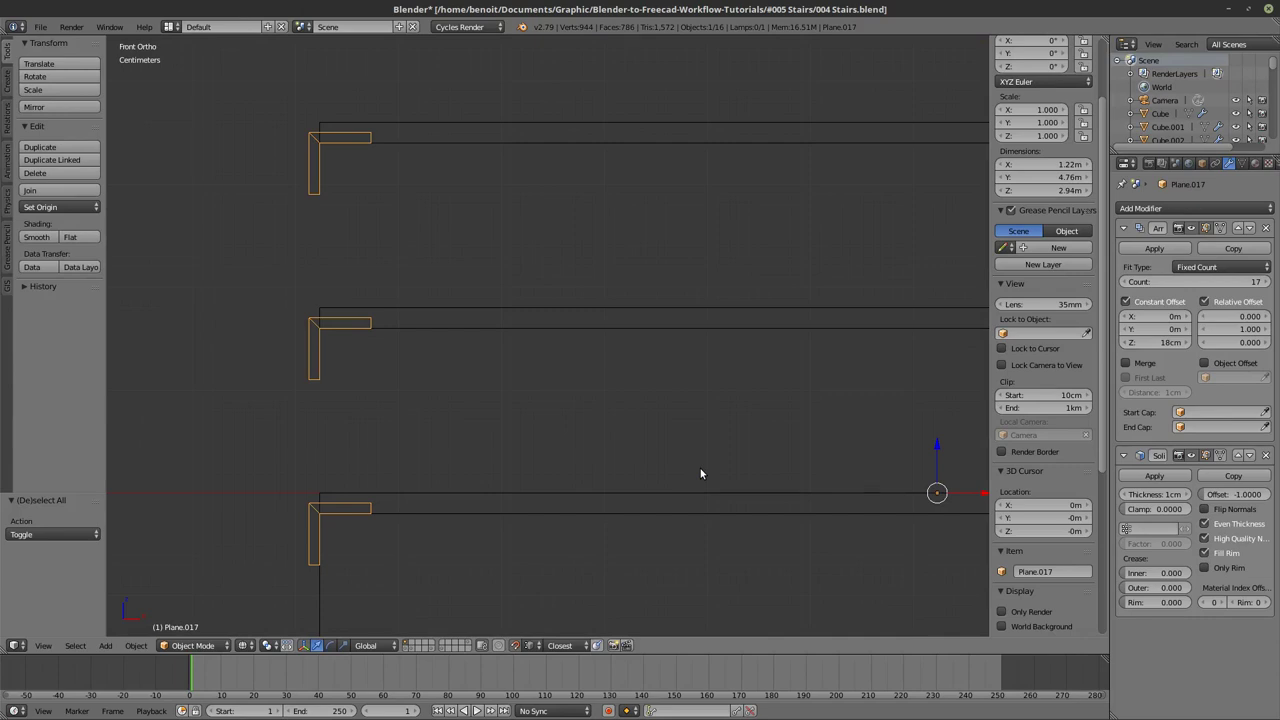
pyautogui.scroll(-4, 700, 468)
pyautogui.keyDown('shift'); pyautogui.moveTo(707, 407); pyautogui.dragTo(379, 441, button='middle'); pyautogui.keyUp('shift')
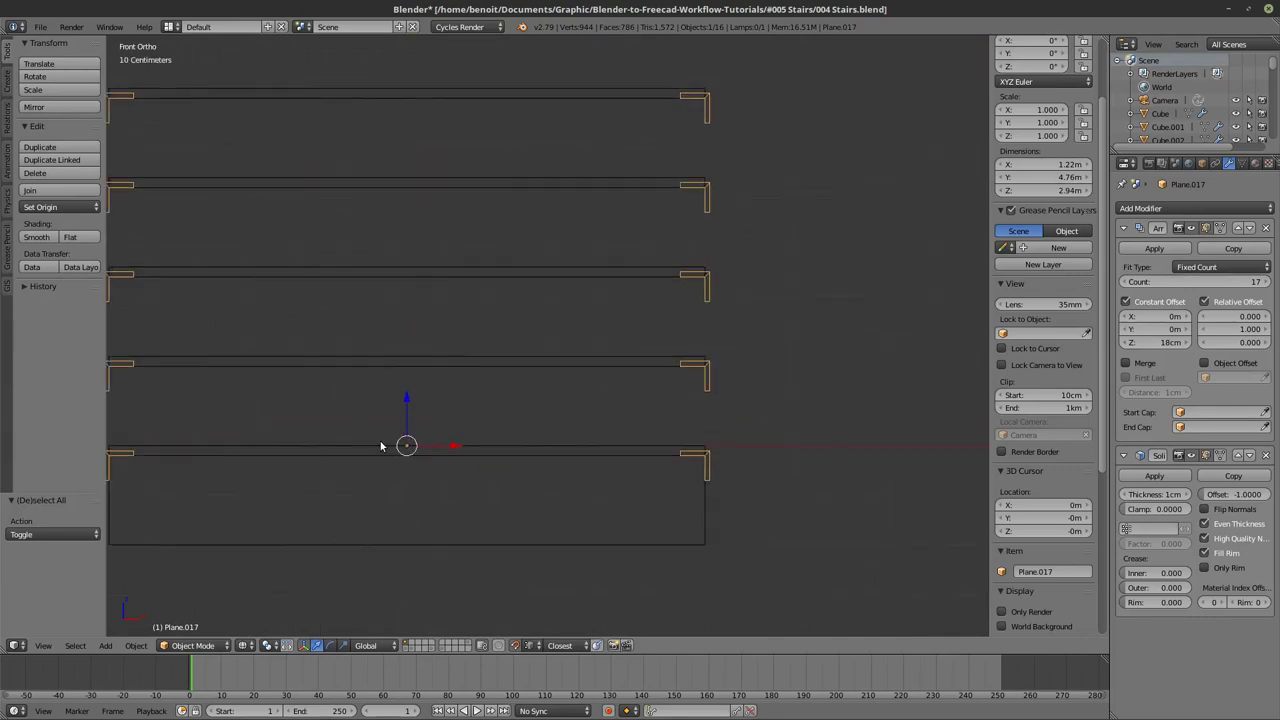
pyautogui.keyDown('shift'); pyautogui.moveTo(795, 412); pyautogui.dragTo(546, 411, button='middle'); pyautogui.keyUp('shift')
pyautogui.scroll(4, 560, 467)
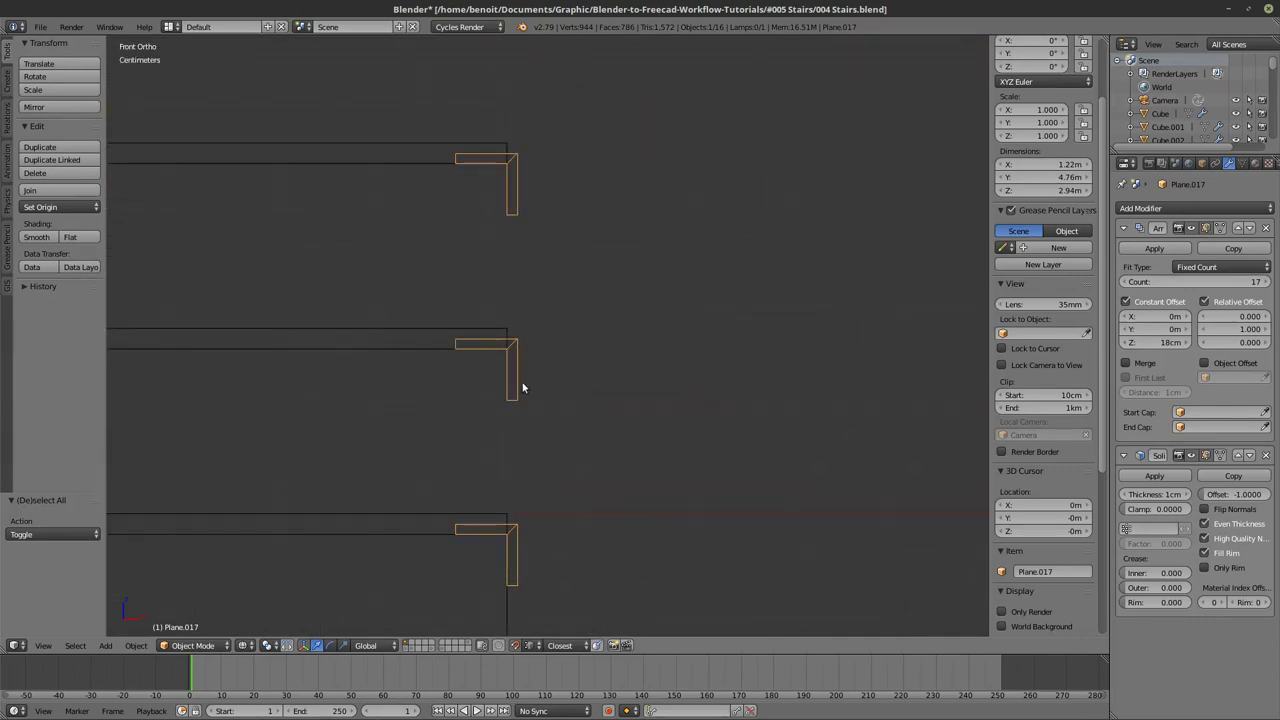
pyautogui.press('a')
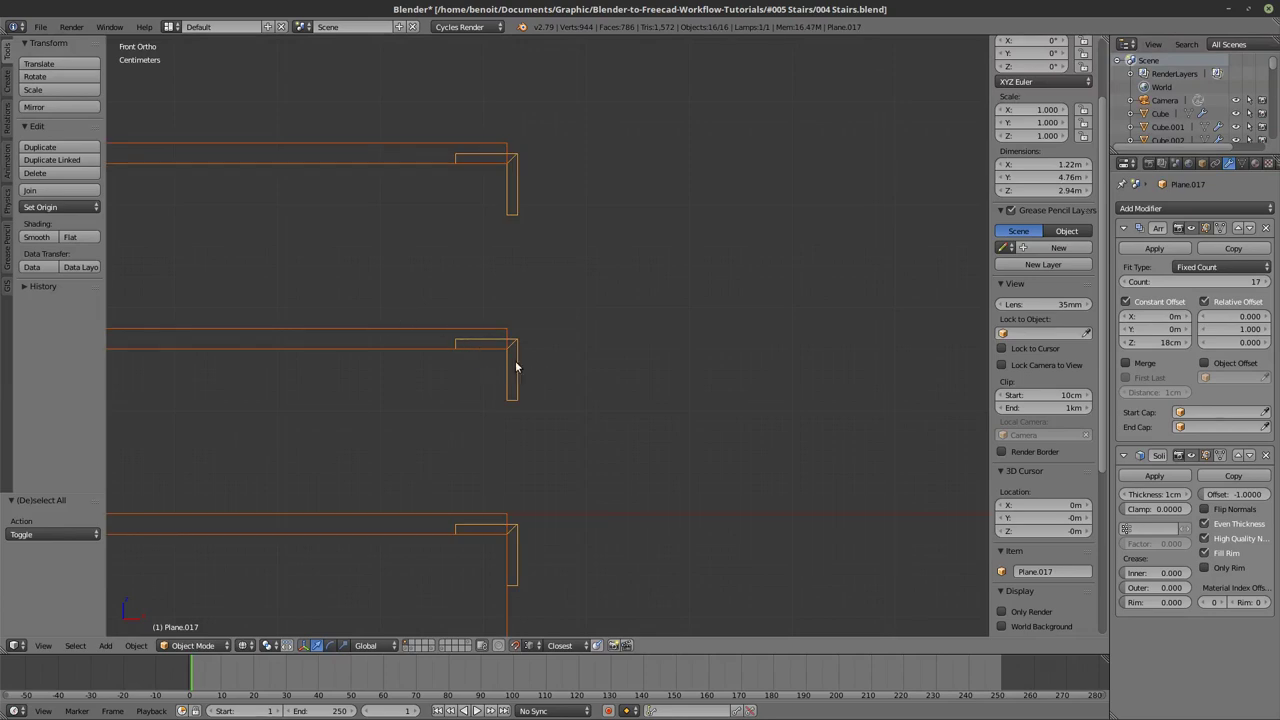
# Recalculate the normals of the whole L-shaped bracket mesh so its thickness grows inward.
pyautogui.rightClick(508, 373)
pyautogui.press('Tab')
pyautogui.press('a')
pyautogui.press('a')
pyautogui.keyDown('shift'); pyautogui.moveTo(491, 481); pyautogui.dragTo(717, 214, button='middle'); pyautogui.keyUp('shift')
pyautogui.keyDown('shift'); pyautogui.moveTo(456, 322); pyautogui.dragTo(711, 364, button='middle'); pyautogui.keyUp('shift')
pyautogui.keyDown('ctrl'); pyautogui.moveTo(705, 365); pyautogui.dragTo(712, 416, button='middle'); pyautogui.keyUp('ctrl')
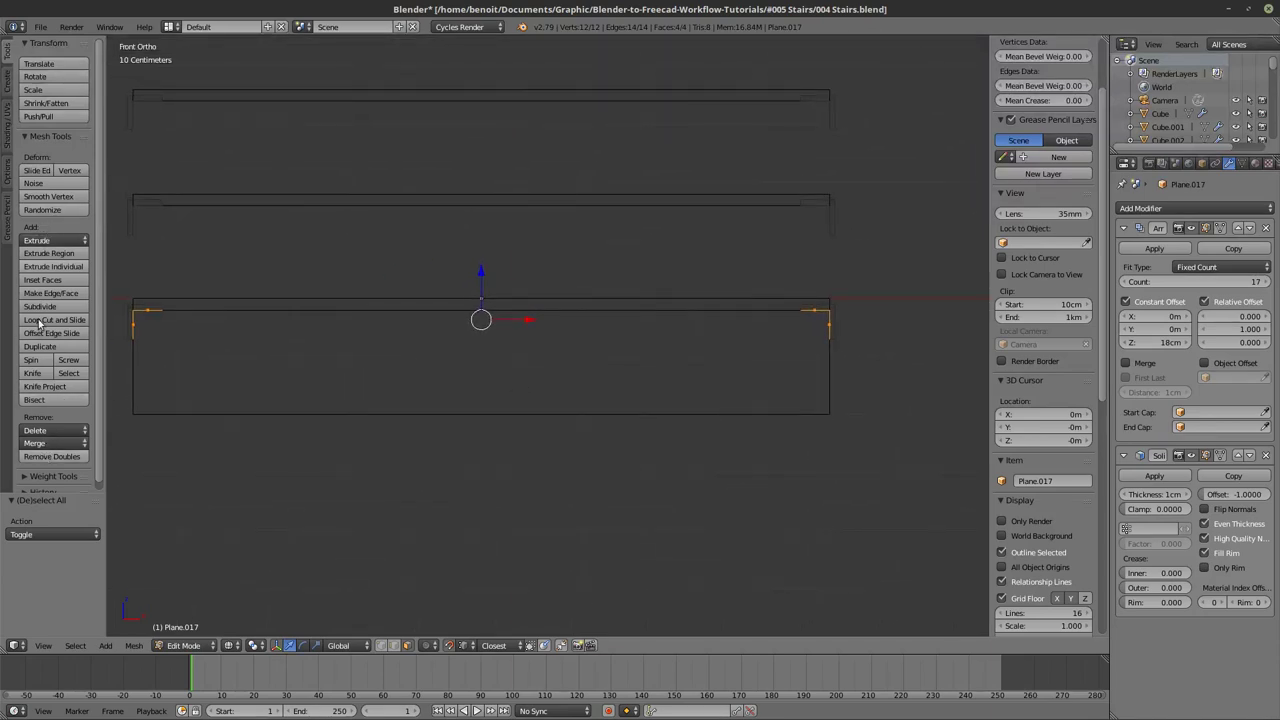
pyautogui.click(12, 130)
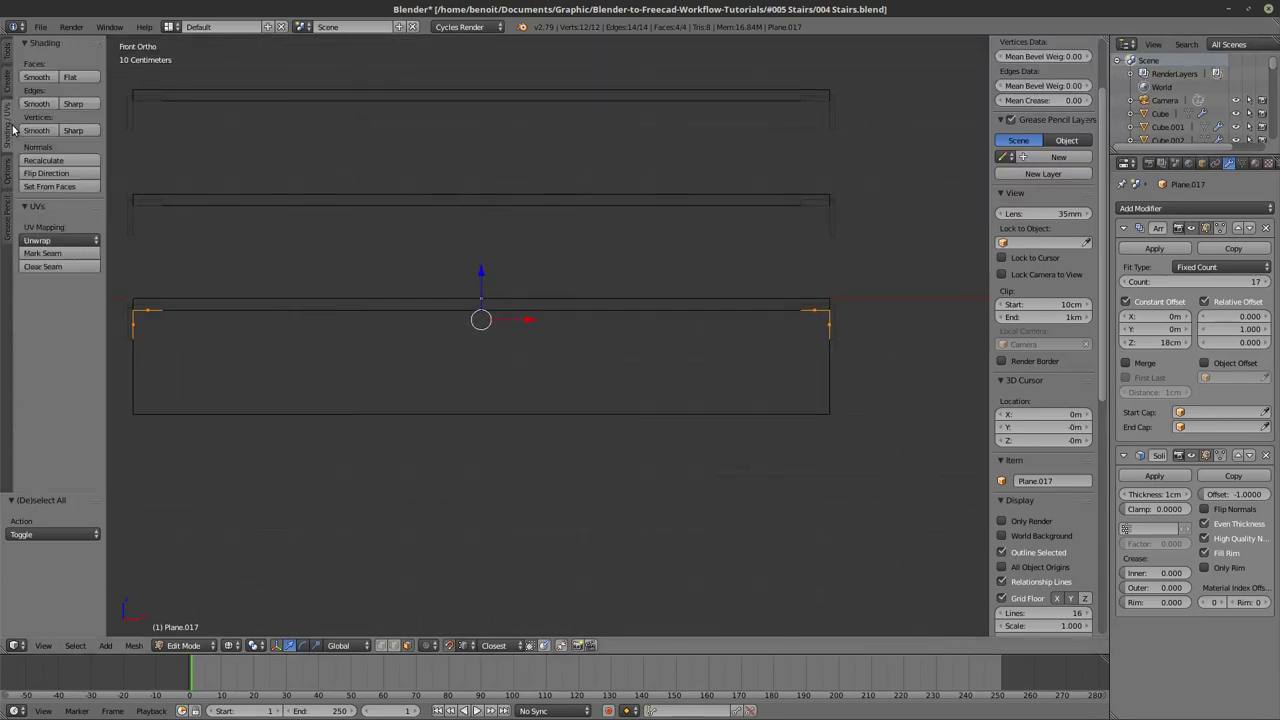
pyautogui.click(57, 161)
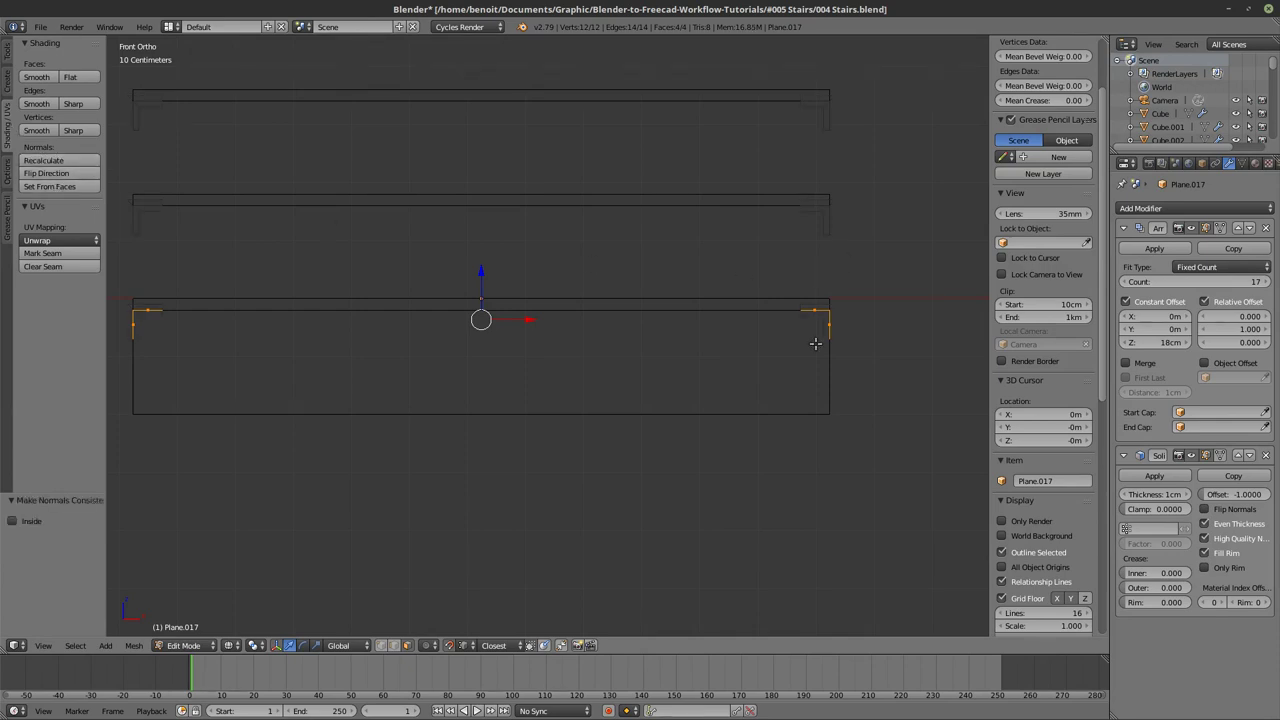
pyautogui.scroll(8, 864, 311)
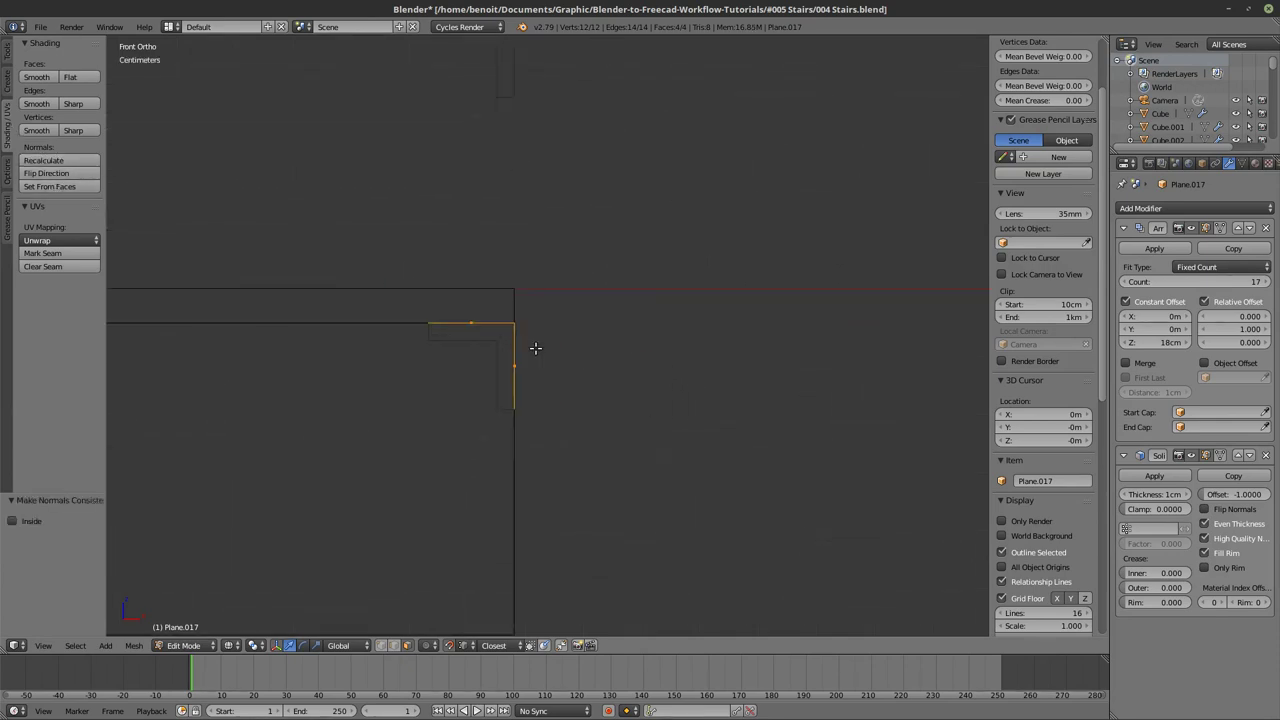
pyautogui.keyDown('shift'); pyautogui.moveTo(509, 366); pyautogui.dragTo(554, 339, button='middle'); pyautogui.keyUp('shift')
pyautogui.press('Tab')
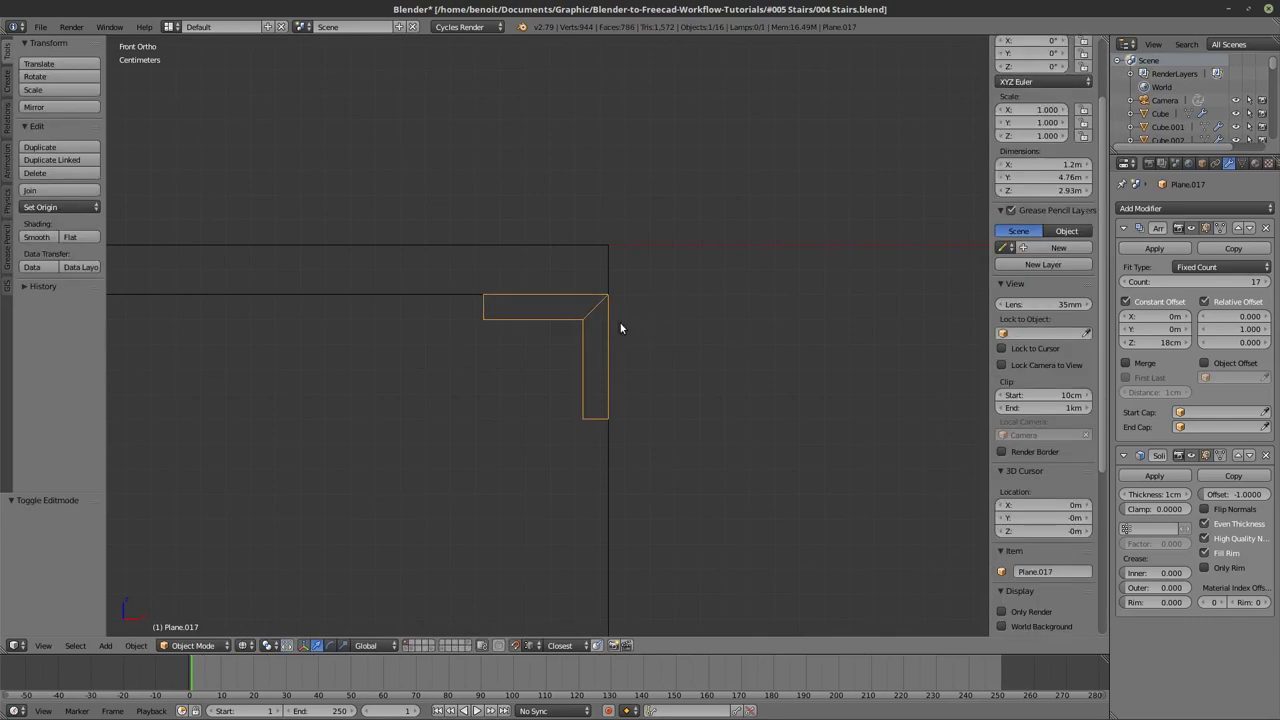
# Examine in shaded view how the brackets sit beneath the treads along the entire stair.
pyautogui.press('z')
pyautogui.scroll(-8, 513, 342)
pyautogui.moveTo(462, 354)
pyautogui.mouseDown(button='middle')
pyautogui.moveTo(521, 348)
pyautogui.moveTo(467, 384)
pyautogui.mouseUp(button='middle')
pyautogui.scroll(-2, 521, 348)
pyautogui.scroll(-2, 487, 366)
pyautogui.keyDown('shift'); pyautogui.moveTo(288, 240); pyautogui.dragTo(499, 343, button='middle'); pyautogui.keyUp('shift')
pyautogui.scroll(-2, 497, 336)
pyautogui.keyDown('shift'); pyautogui.moveTo(355, 197); pyautogui.dragTo(486, 329, button='middle'); pyautogui.keyUp('shift')
pyautogui.keyDown('shift'); pyautogui.moveTo(376, 164); pyautogui.dragTo(525, 356, button='middle'); pyautogui.keyUp('shift')
pyautogui.scroll(-4, 524, 351)
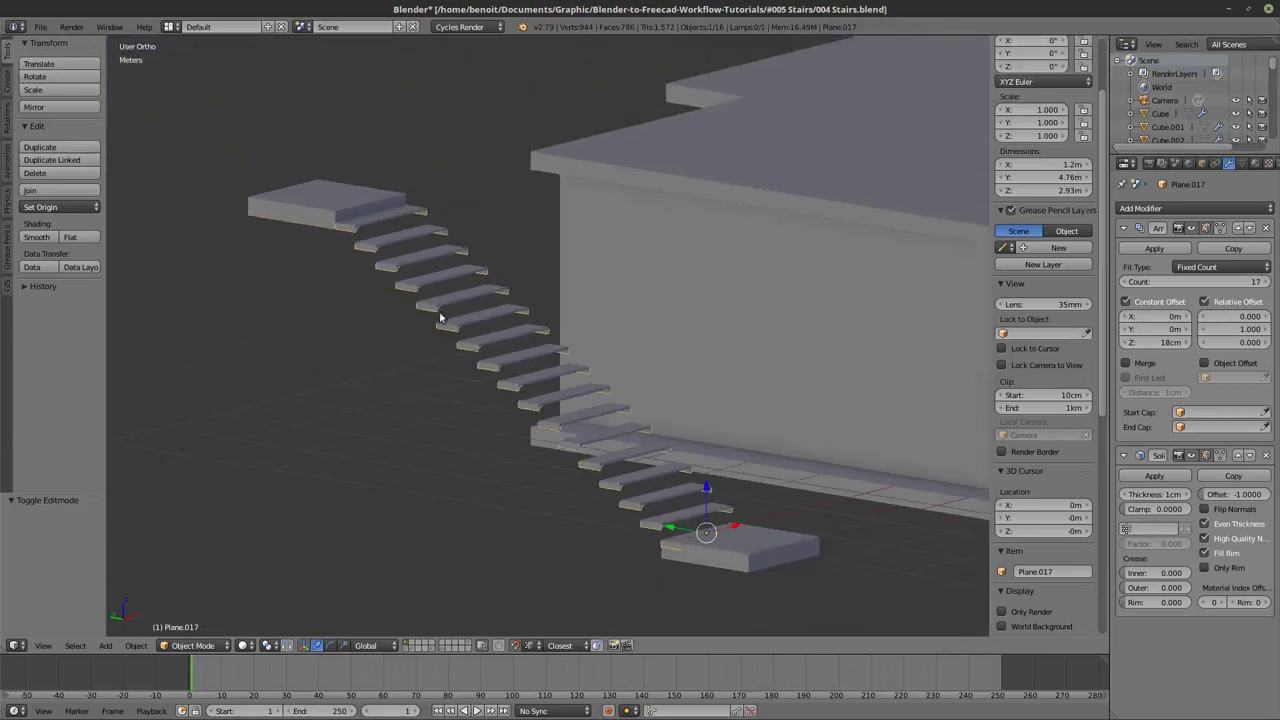
pyautogui.keyDown('shift'); pyautogui.moveTo(443, 298); pyautogui.dragTo(484, 362, button='middle'); pyautogui.keyUp('shift')
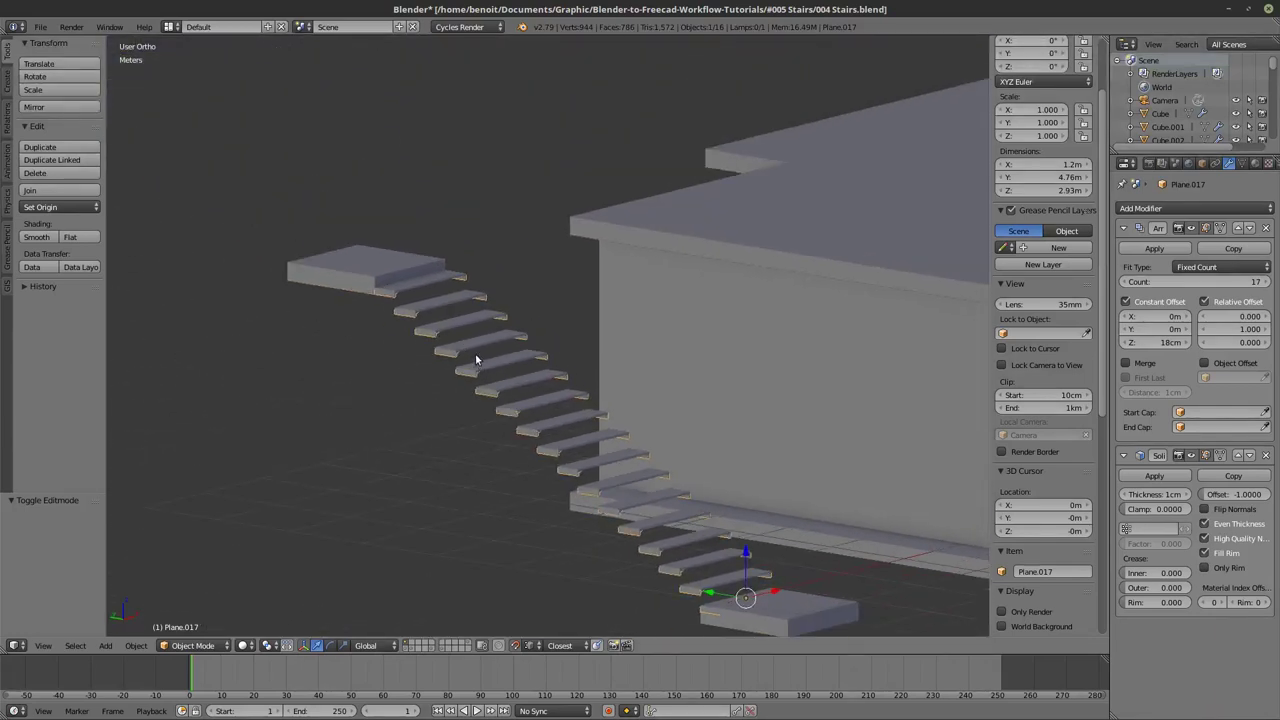
pyautogui.moveTo(606, 420); pyautogui.dragTo(480, 398, button='middle')
# Add the lower landing, the treads and the upper landing to the selected bracket array.
pyautogui.press('z')
pyautogui.scroll(-3, 563, 411)
pyautogui.moveTo(563, 411); pyautogui.dragTo(560, 452, button='middle')
pyautogui.keyDown('shift'); pyautogui.rightClick(570, 513); pyautogui.keyUp('shift')
pyautogui.keyDown('shift'); pyautogui.rightClick(571, 423); pyautogui.keyUp('shift')
pyautogui.keyDown('shift'); pyautogui.rightClick(538, 236); pyautogui.keyUp('shift')
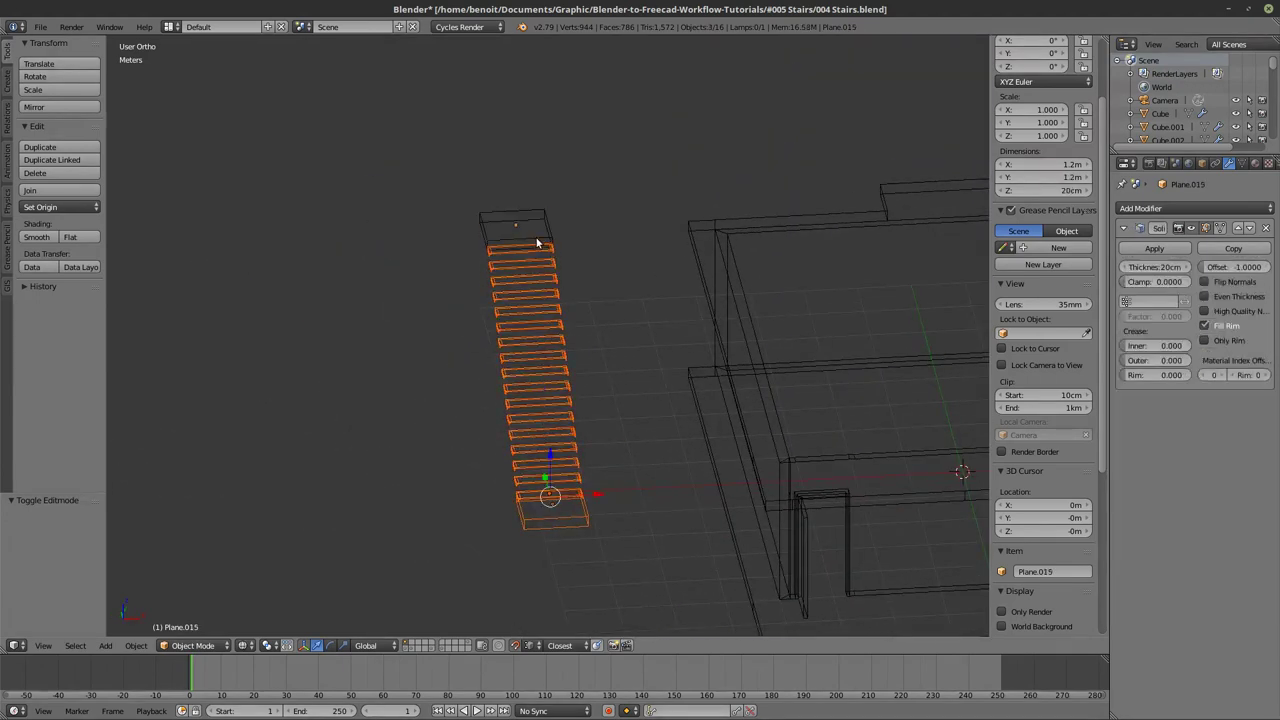
pyautogui.keyDown('shift'); pyautogui.rightClick(534, 242); pyautogui.keyUp('shift')
pyautogui.keyDown('shift'); pyautogui.rightClick(534, 245); pyautogui.keyUp('shift')
pyautogui.moveTo(532, 258); pyautogui.dragTo(532, 269, button='middle')
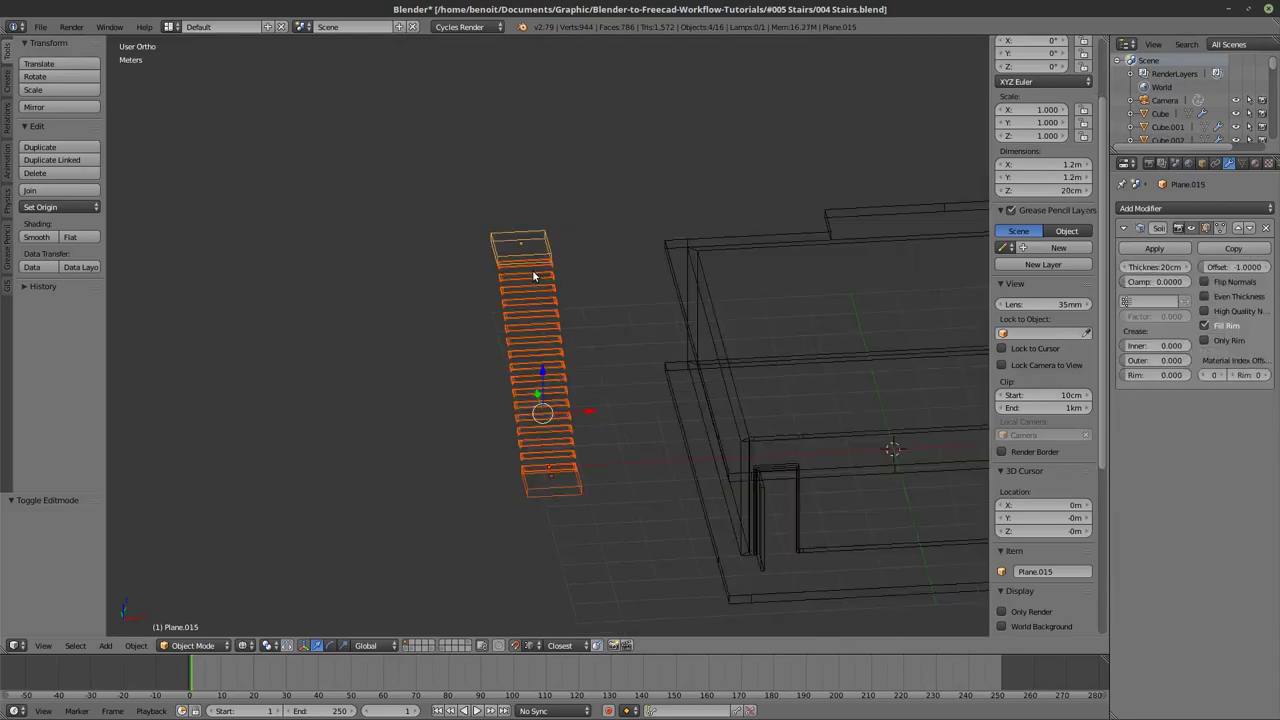
pyautogui.moveTo(575, 475)
pyautogui.mouseDown(button='middle')
pyautogui.moveTo(696, 424)
pyautogui.moveTo(545, 445)
pyautogui.moveTo(658, 380)
pyautogui.moveTo(857, 309)
pyautogui.moveTo(589, 360)
pyautogui.mouseUp(button='middle')
pyautogui.press('z')
pyautogui.press('z')
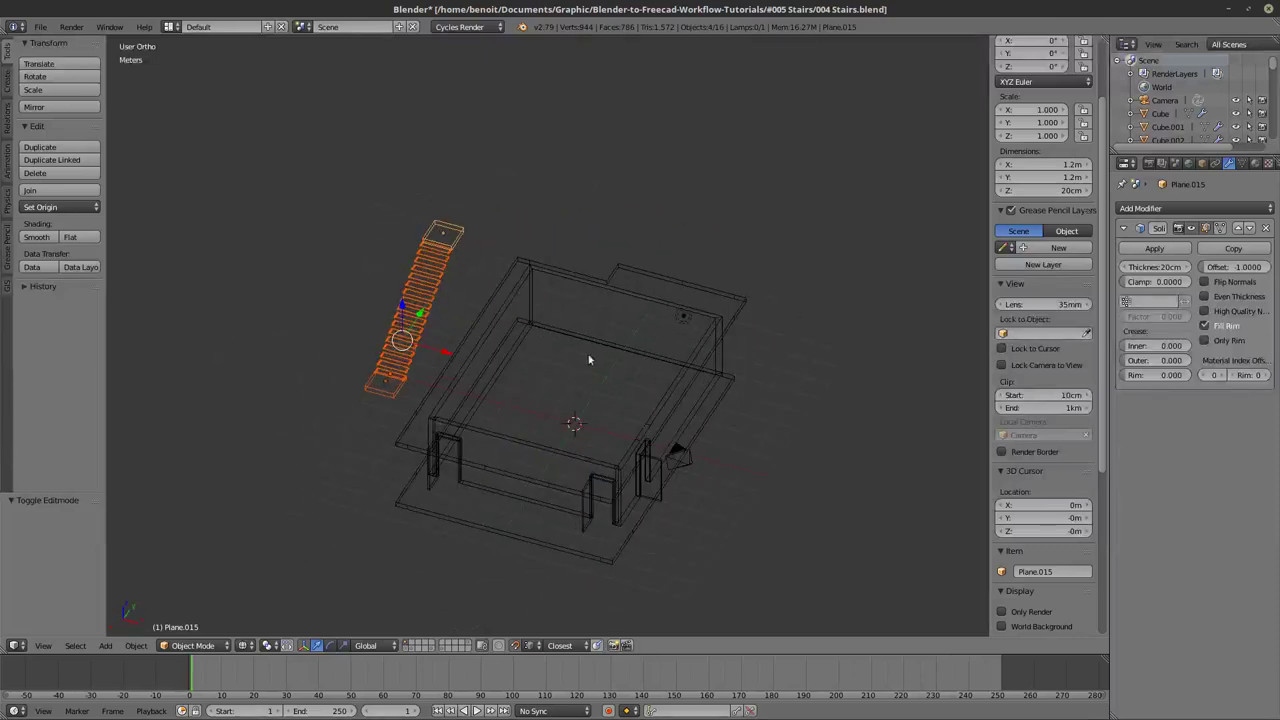
pyautogui.moveTo(466, 372); pyautogui.dragTo(481, 376, button='middle')
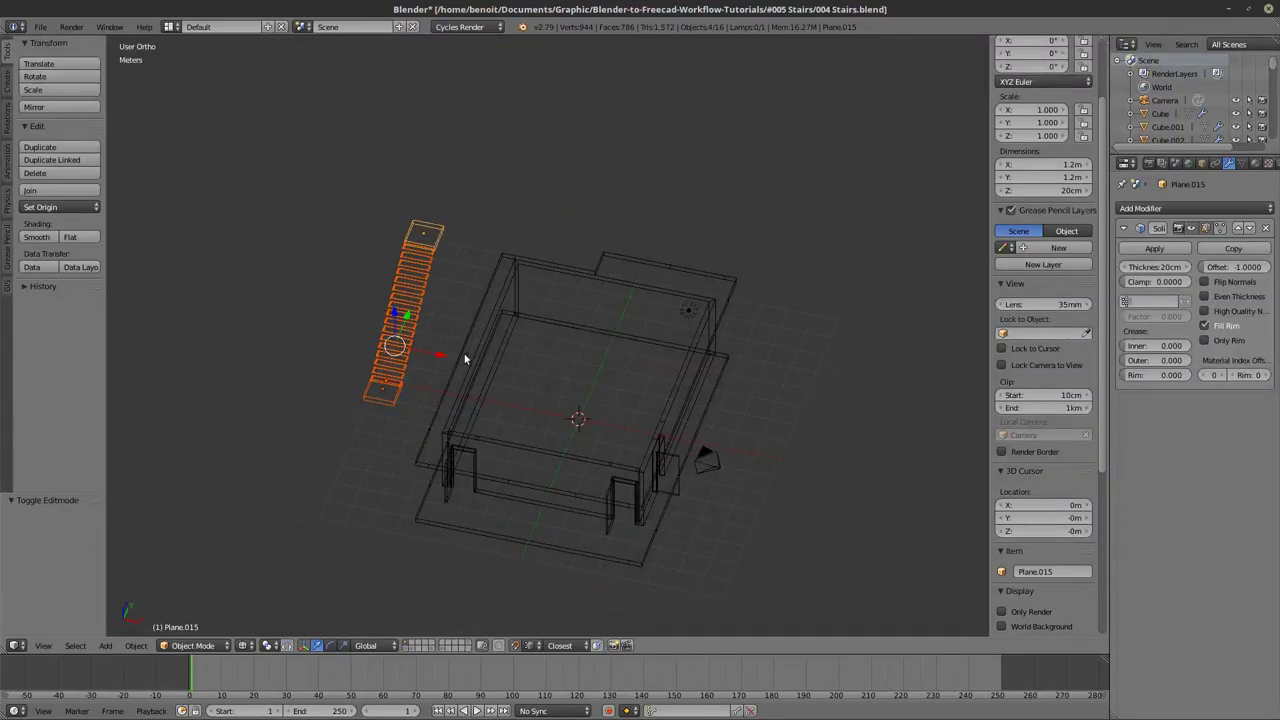
# Try to move the selected stair parts along X toward the house.
pyautogui.moveTo(445, 362); pyautogui.dragTo(568, 390)
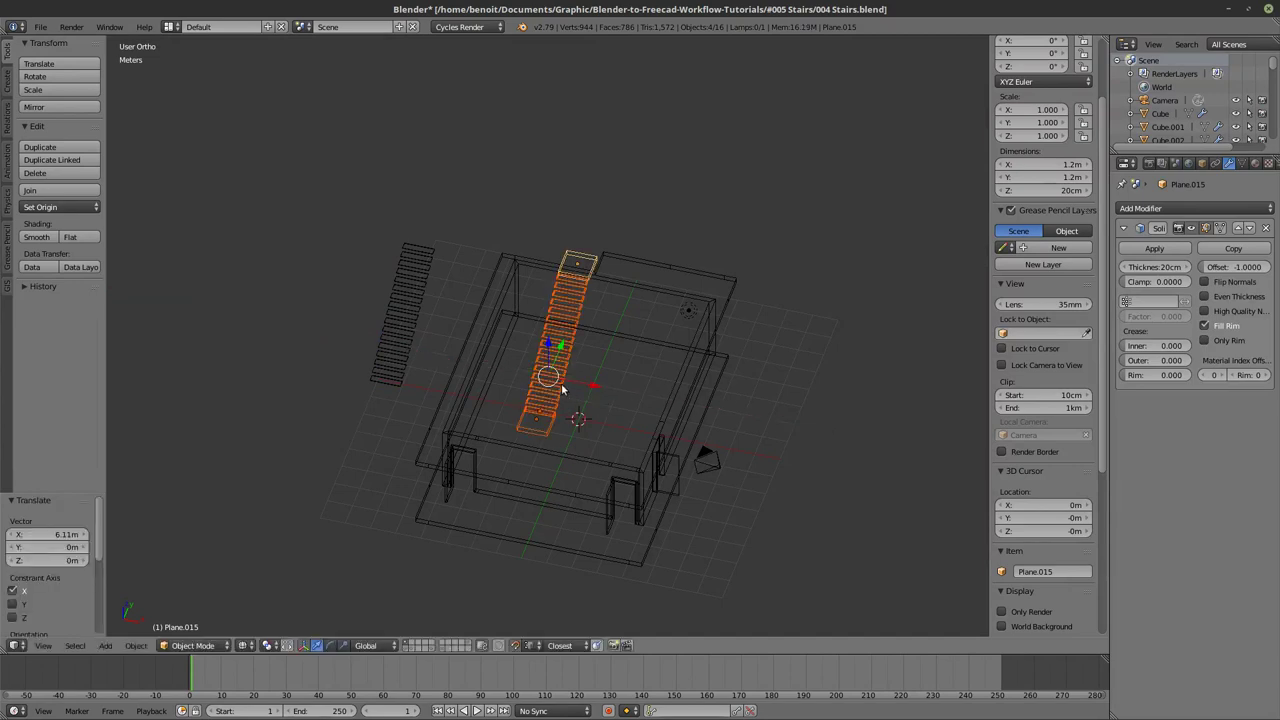
pyautogui.hotkey('ctrl', 'z')
pyautogui.keyDown('shift'); pyautogui.rightClick(419, 299); pyautogui.keyUp('shift')
pyautogui.press('z')
pyautogui.press('z')
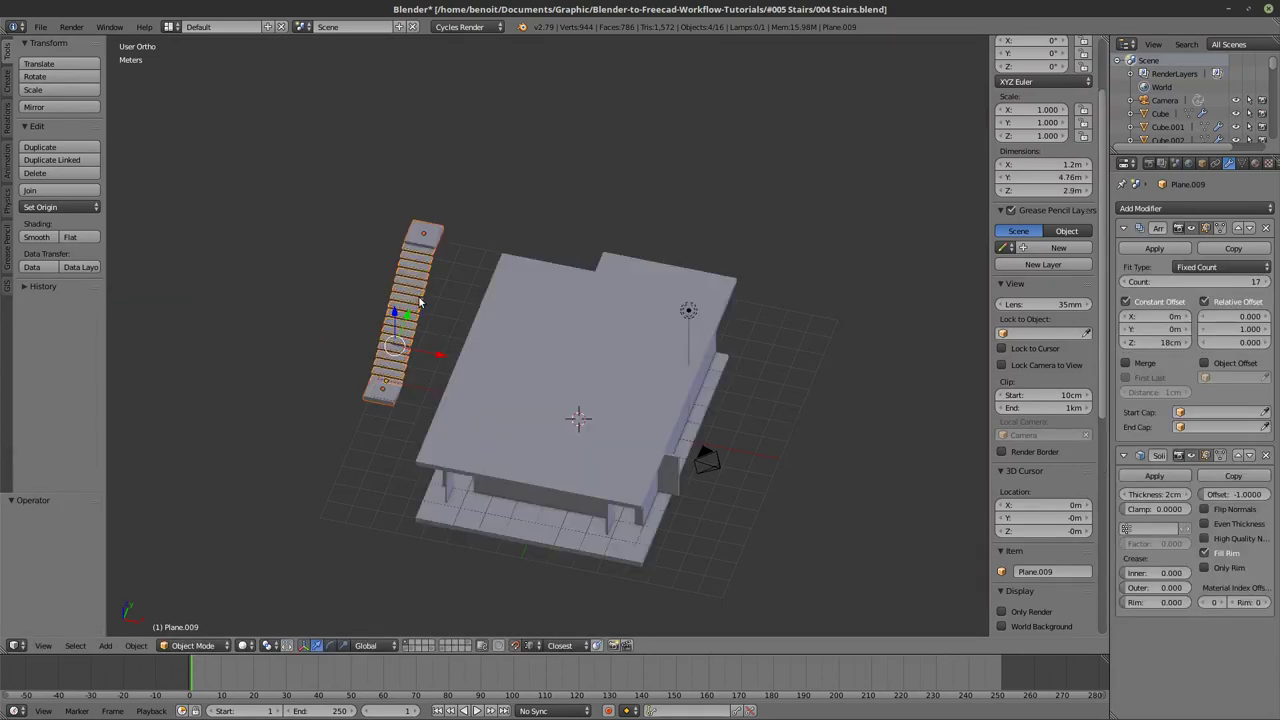
pyautogui.moveTo(428, 352)
pyautogui.mouseDown()
pyautogui.moveTo(480, 365)
pyautogui.moveTo(391, 263)
pyautogui.mouseUp()
pyautogui.hotkey('ctrl', 'z')
pyautogui.press('z')
pyautogui.press('z')
# Box-select all five stair objects and move them about 10.9 m along X to the house's opposite side.
pyautogui.press('b')
pyautogui.press('x')
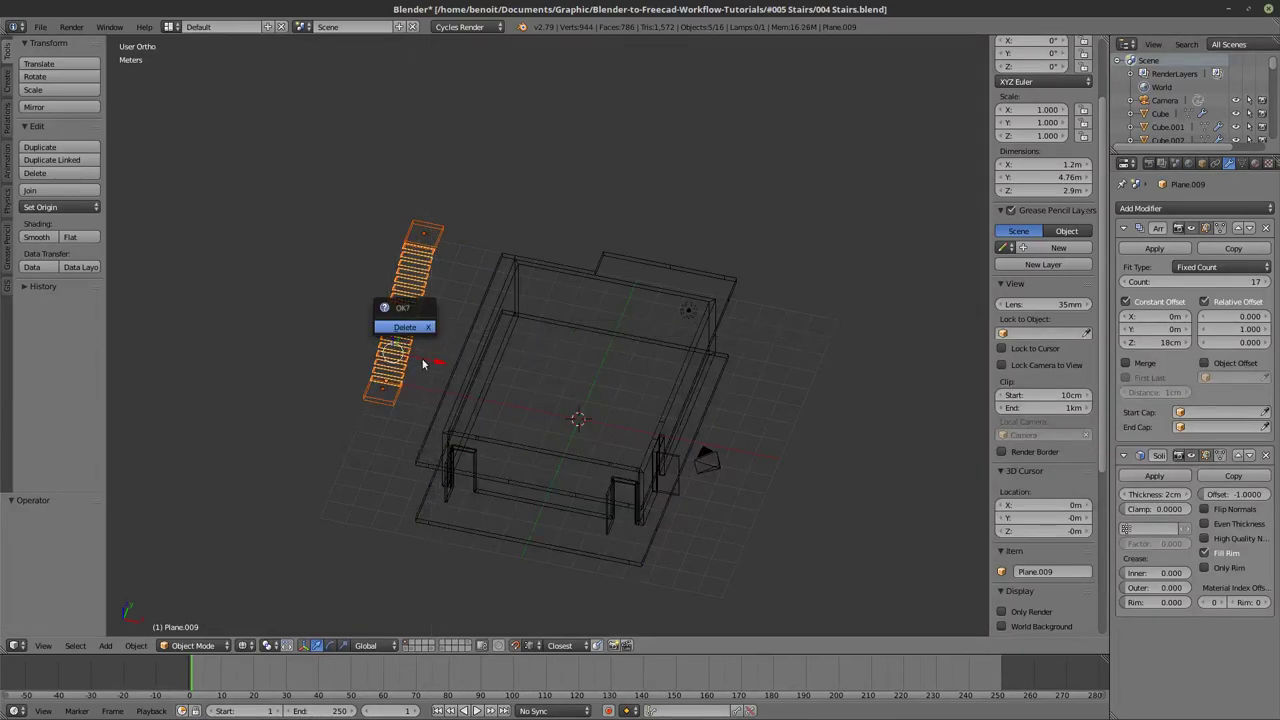
pyautogui.press('g')
pyautogui.press('x')
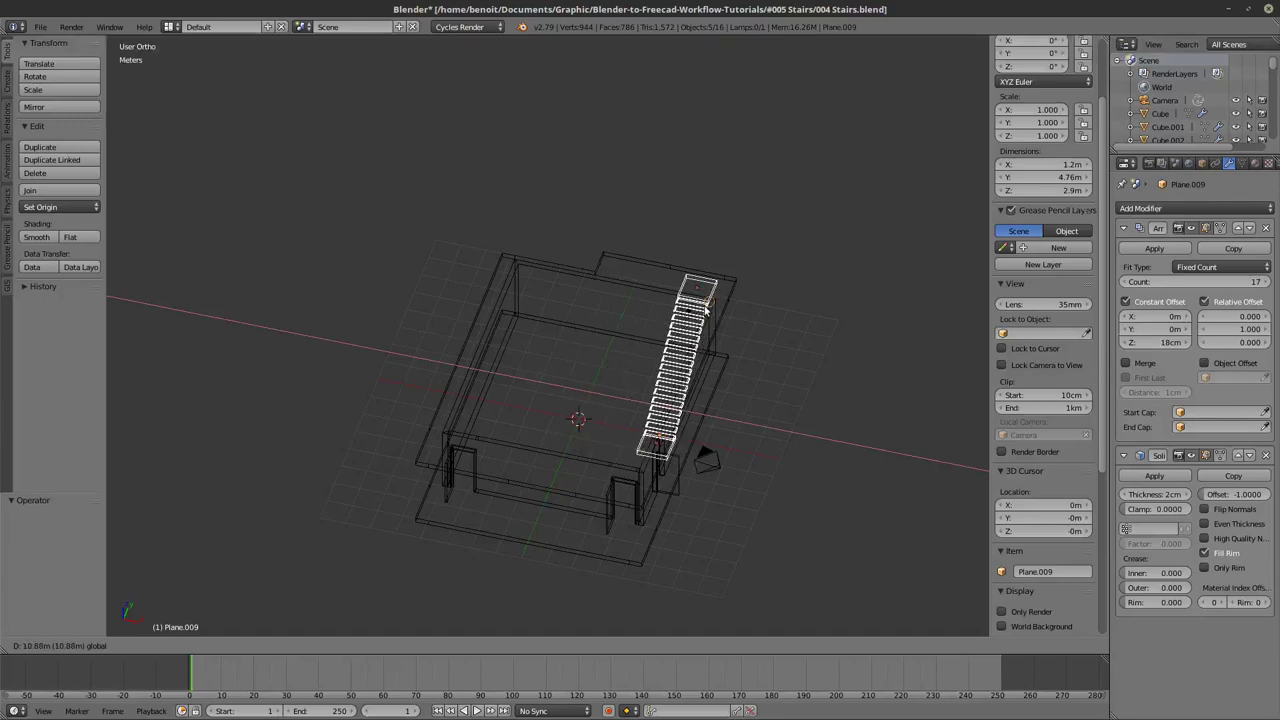
pyautogui.click(705, 310)
# Position the whole stair along Y inside the side wall, with its lower landing at the front wall.
pyautogui.moveTo(705, 310); pyautogui.dragTo(466, 422, button='middle')
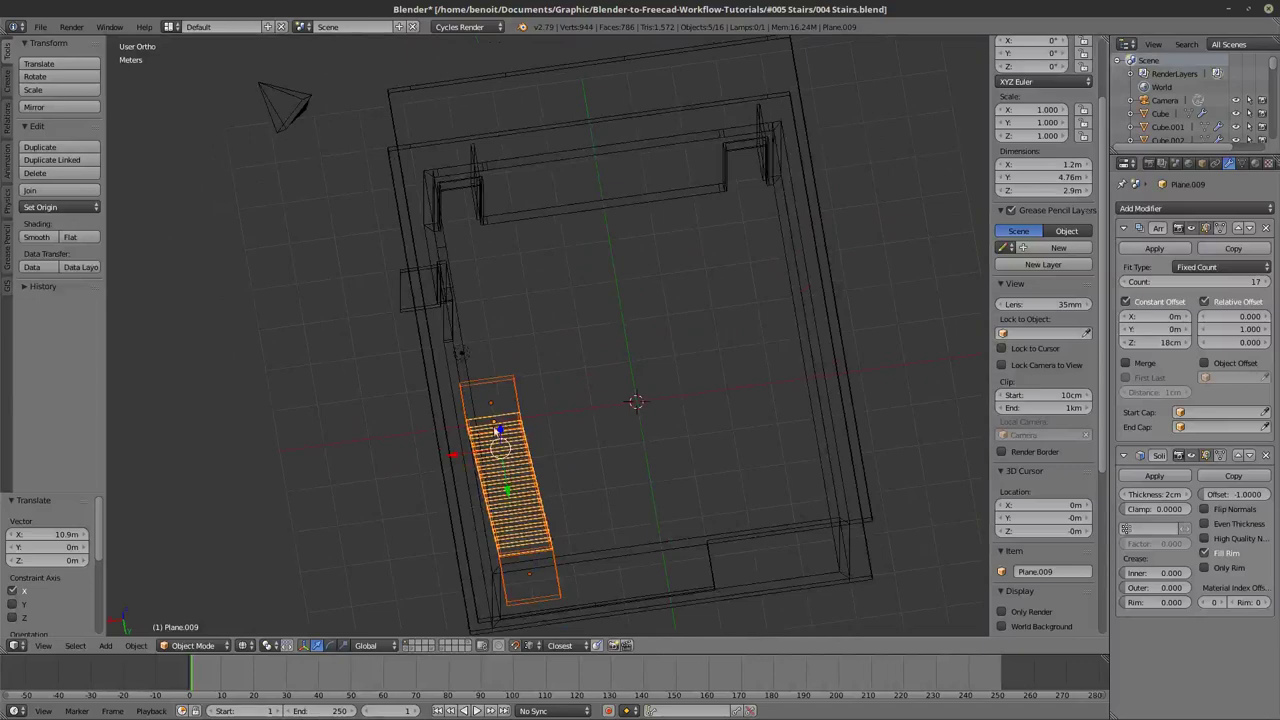
pyautogui.press('g')
pyautogui.press('y')
pyautogui.click(528, 334)
pyautogui.moveTo(528, 334); pyautogui.dragTo(539, 394, button='middle')
pyautogui.moveTo(537, 416); pyautogui.dragTo(650, 214)
pyautogui.moveTo(663, 232); pyautogui.dragTo(453, 331, button='middle')
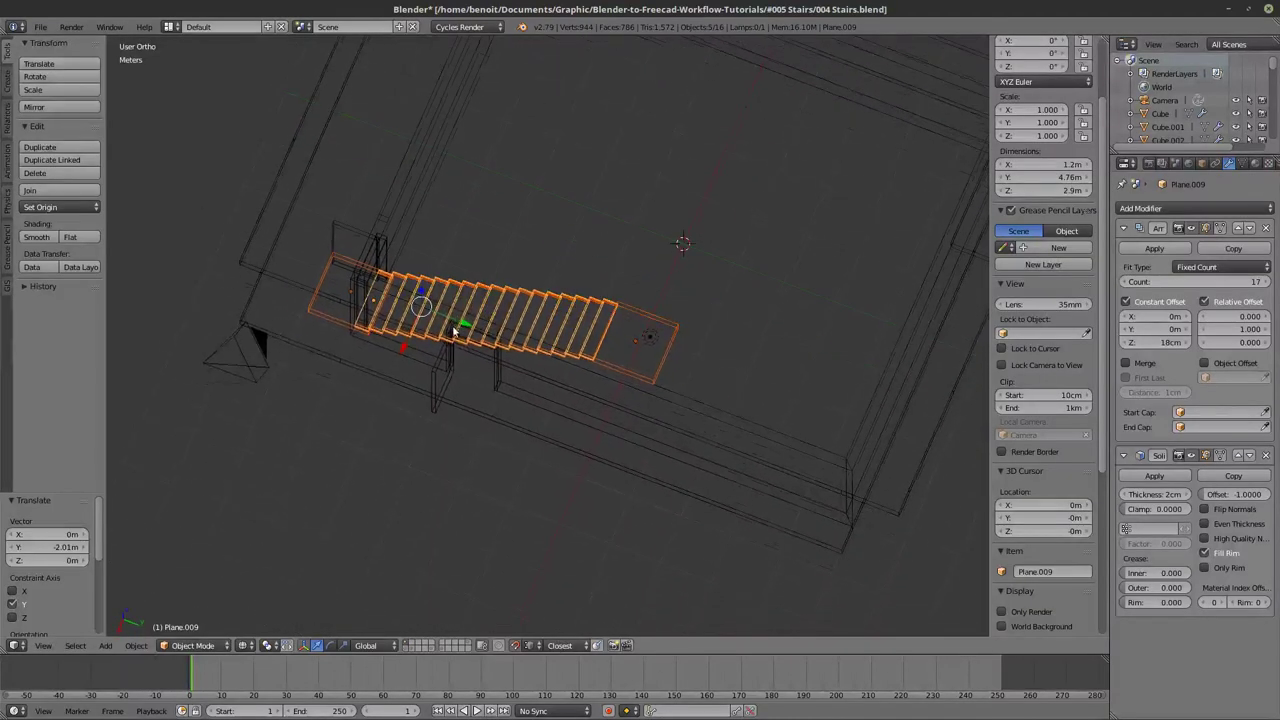
pyautogui.press('g')
pyautogui.press('y')
pyautogui.click(551, 350)
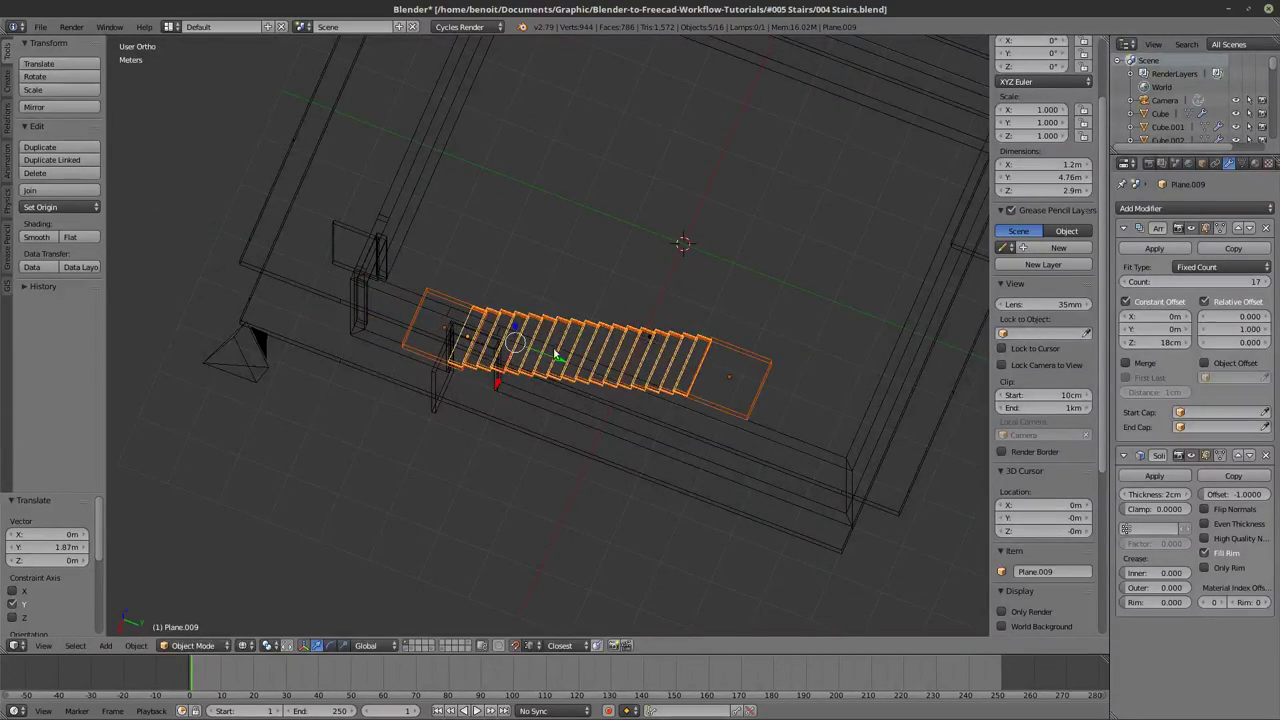
pyautogui.press('g')
pyautogui.press('y')
pyautogui.click(375, 340)
# Move the roof slab's lengthwise edge loop nearest the stair about 73.3 cm along X to the stair's inner side.
pyautogui.moveTo(375, 340); pyautogui.dragTo(800, 209, button='middle')
pyautogui.rightClick(781, 238)
pyautogui.press('Tab')
pyautogui.press('z')
pyautogui.moveTo(600, 340); pyautogui.dragTo(648, 370, button='middle')
pyautogui.press('z')
pyautogui.moveTo(540, 408); pyautogui.dragTo(576, 419, button='middle')
pyautogui.press('Tab')
pyautogui.press('Tab')
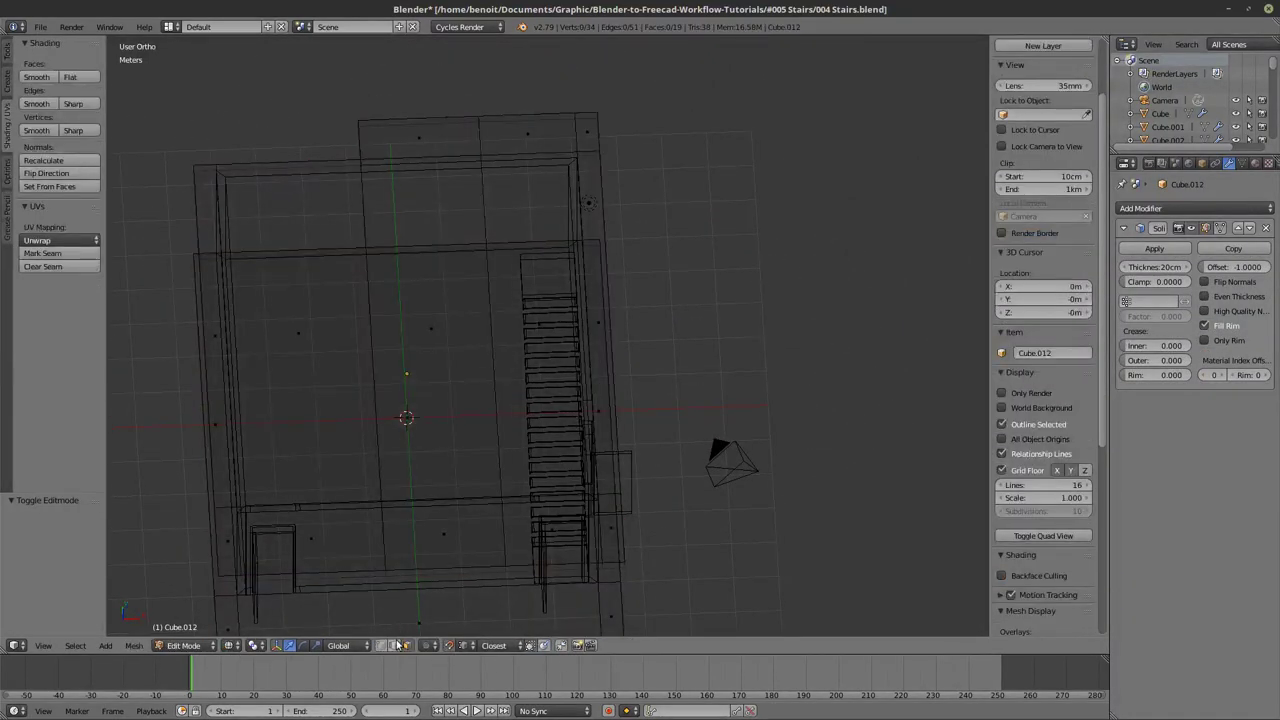
pyautogui.keyDown('alt'); pyautogui.rightClick(504, 387); pyautogui.keyUp('alt')
pyautogui.scroll(-2, 533, 369)
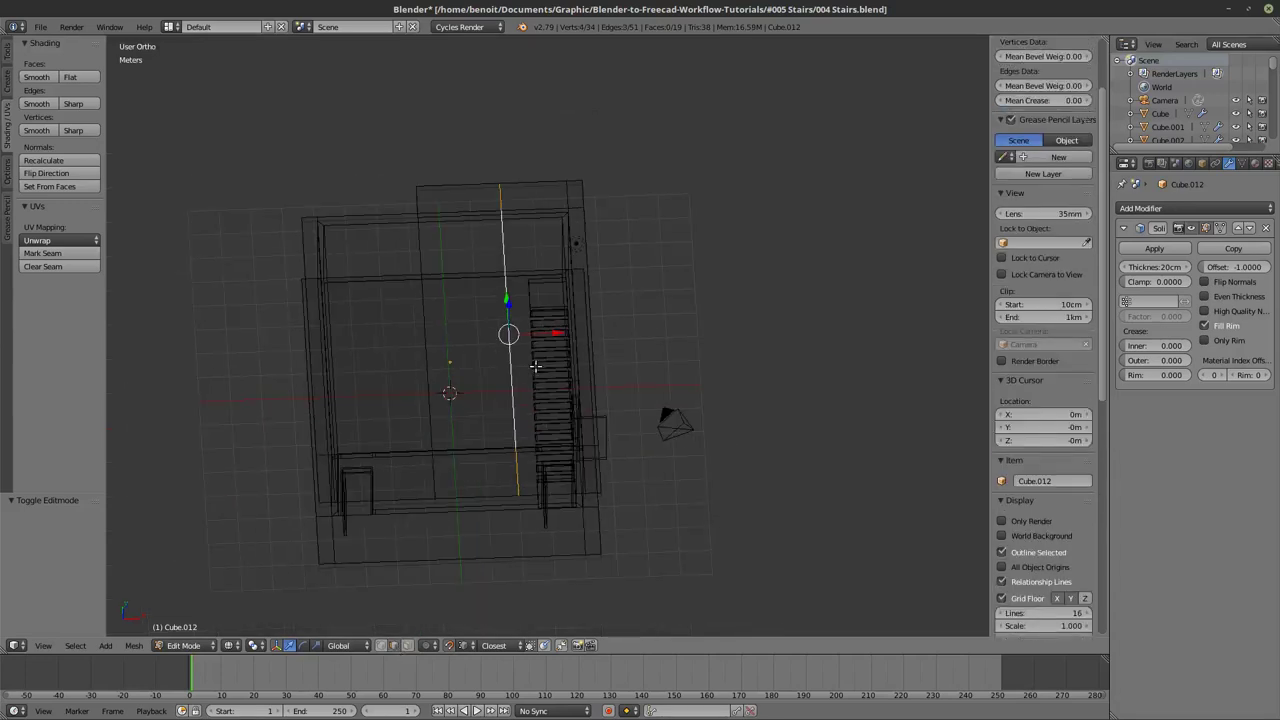
pyautogui.moveTo(550, 342); pyautogui.dragTo(527, 302)
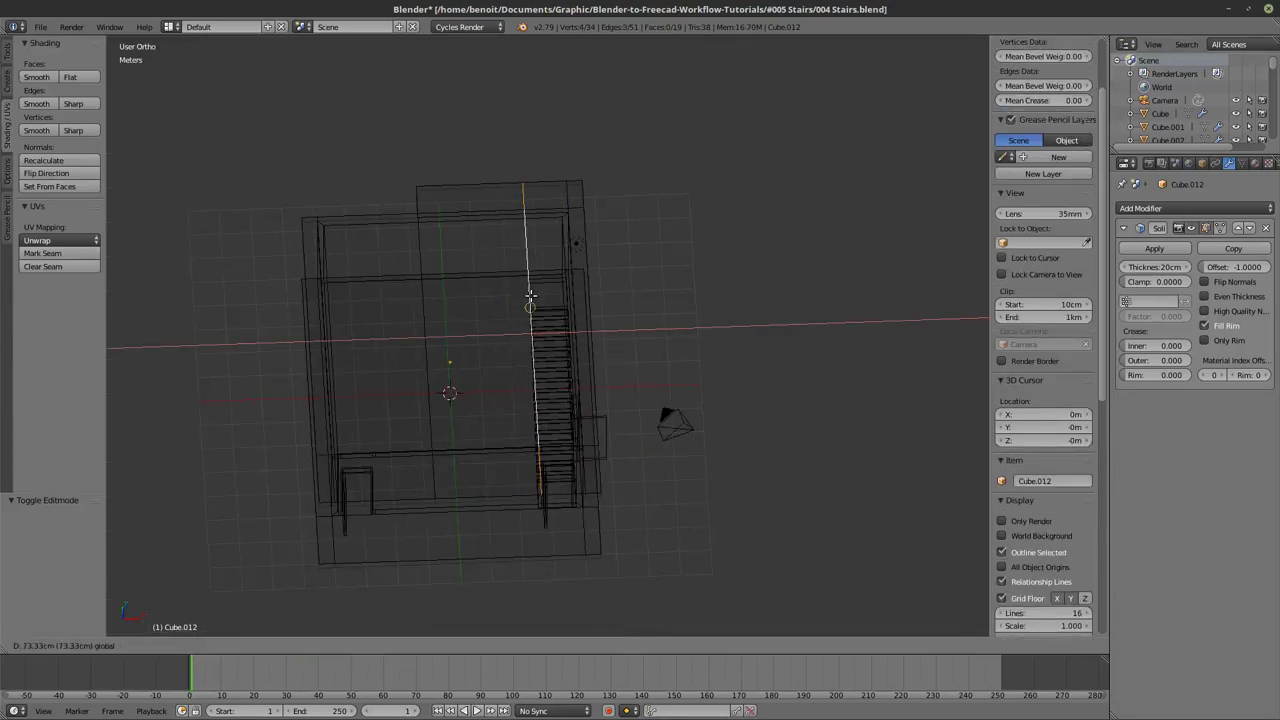
pyautogui.click(530, 296)
# Add a crosswise loop cut to the roof slab and move it about 88 cm along Y to the stair's top end.
pyautogui.moveTo(530, 300); pyautogui.dragTo(577, 336, button='middle')
pyautogui.scroll(2, 622, 330)
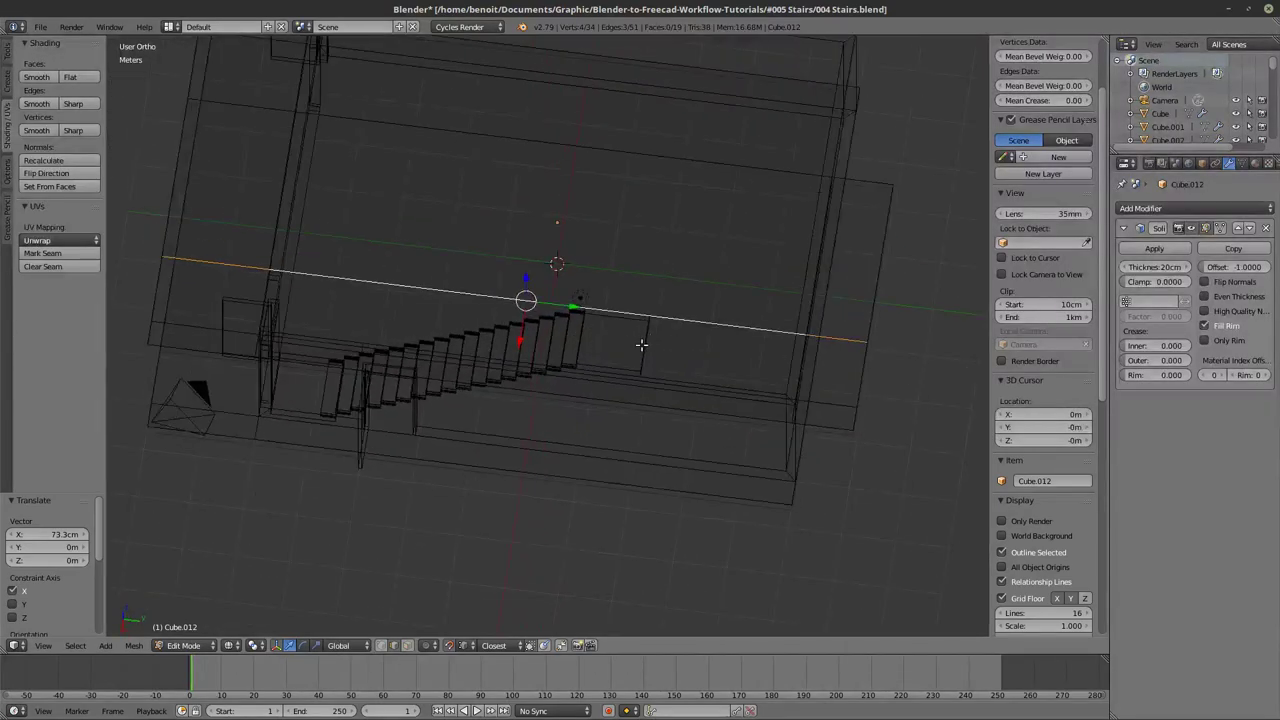
pyautogui.scroll(-4, 615, 328)
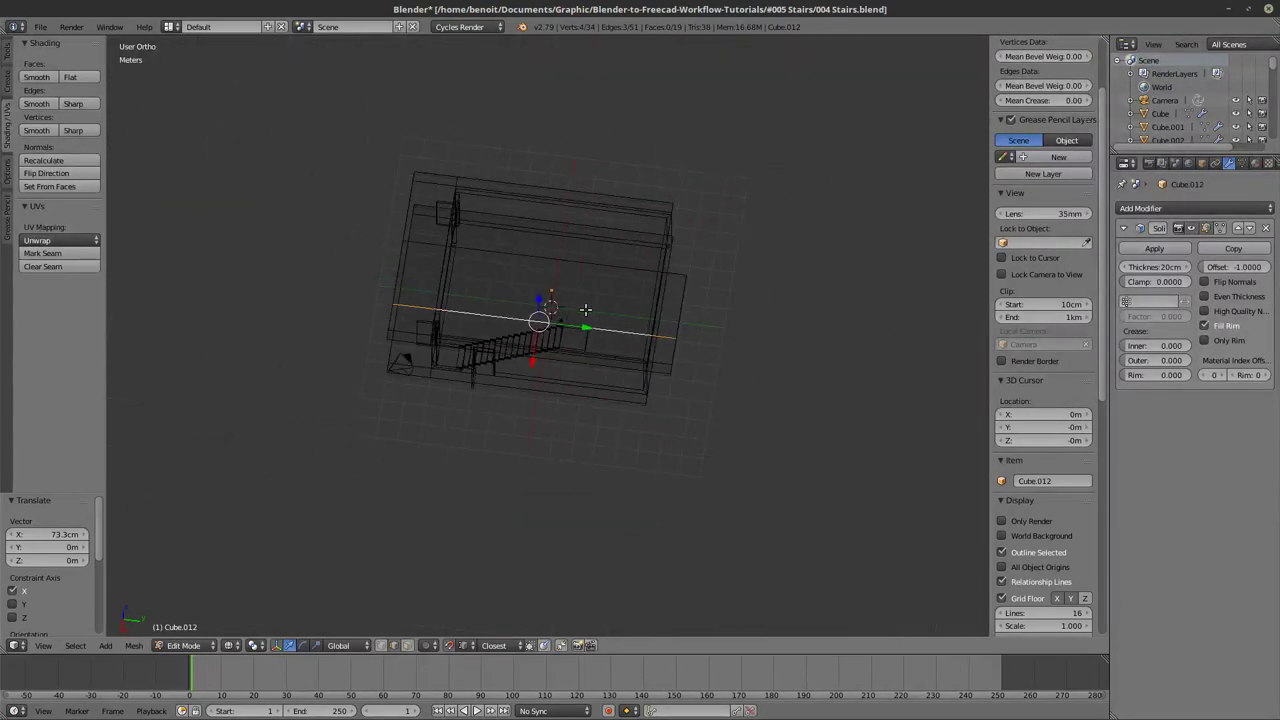
pyautogui.hotkey('ctrl', 'r')
pyautogui.click(572, 313)
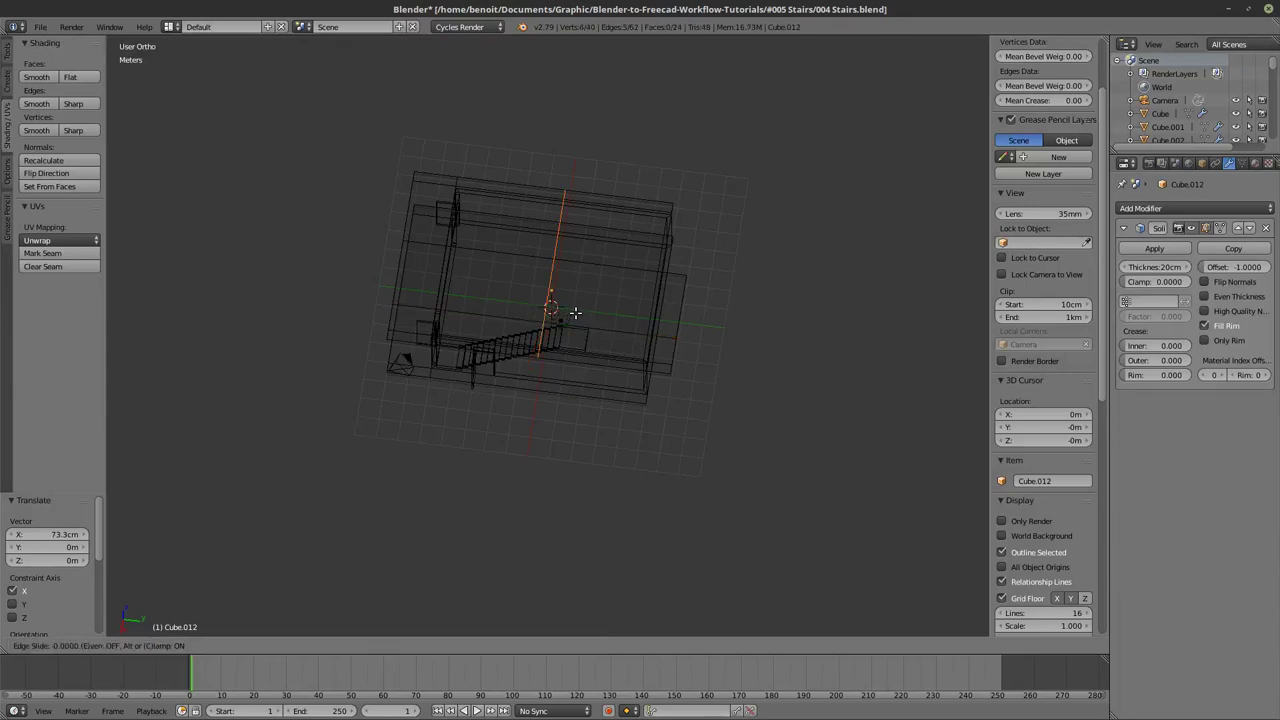
pyautogui.rightClick(576, 313)
pyautogui.scroll(7, 597, 306)
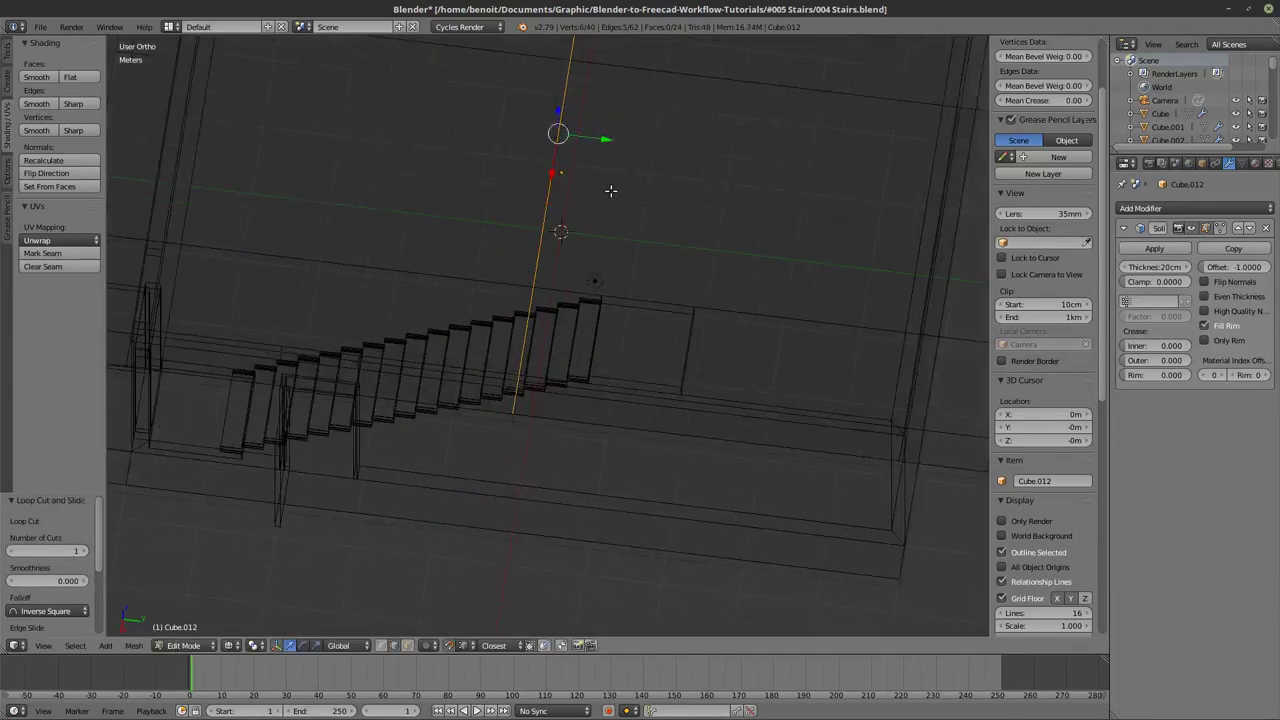
pyautogui.moveTo(609, 136); pyautogui.dragTo(603, 316)
# Add a second crosswise loop cut to the roof slab and move it about 94 cm in negative Y to the stair's lower end.
pyautogui.scroll(-1, 603, 346)
pyautogui.scroll(-3, 603, 346)
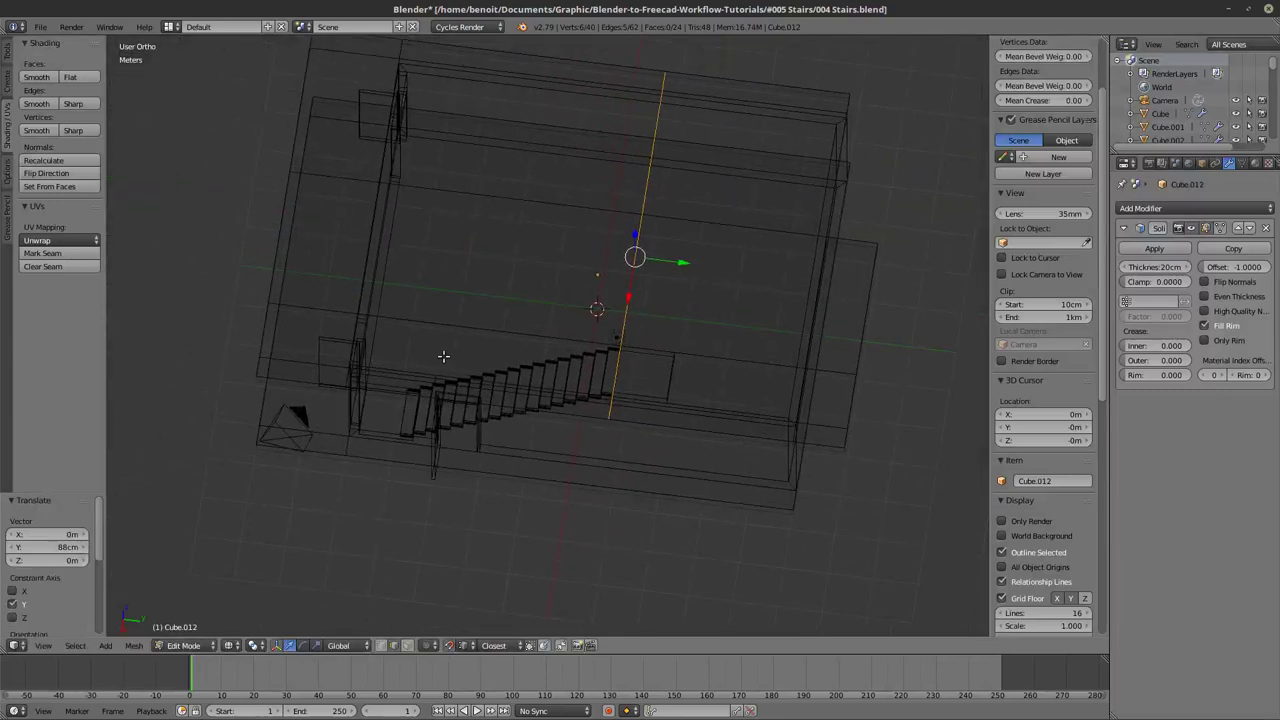
pyautogui.hotkey('ctrl', 'r')
pyautogui.click(457, 294)
pyautogui.click(424, 308)
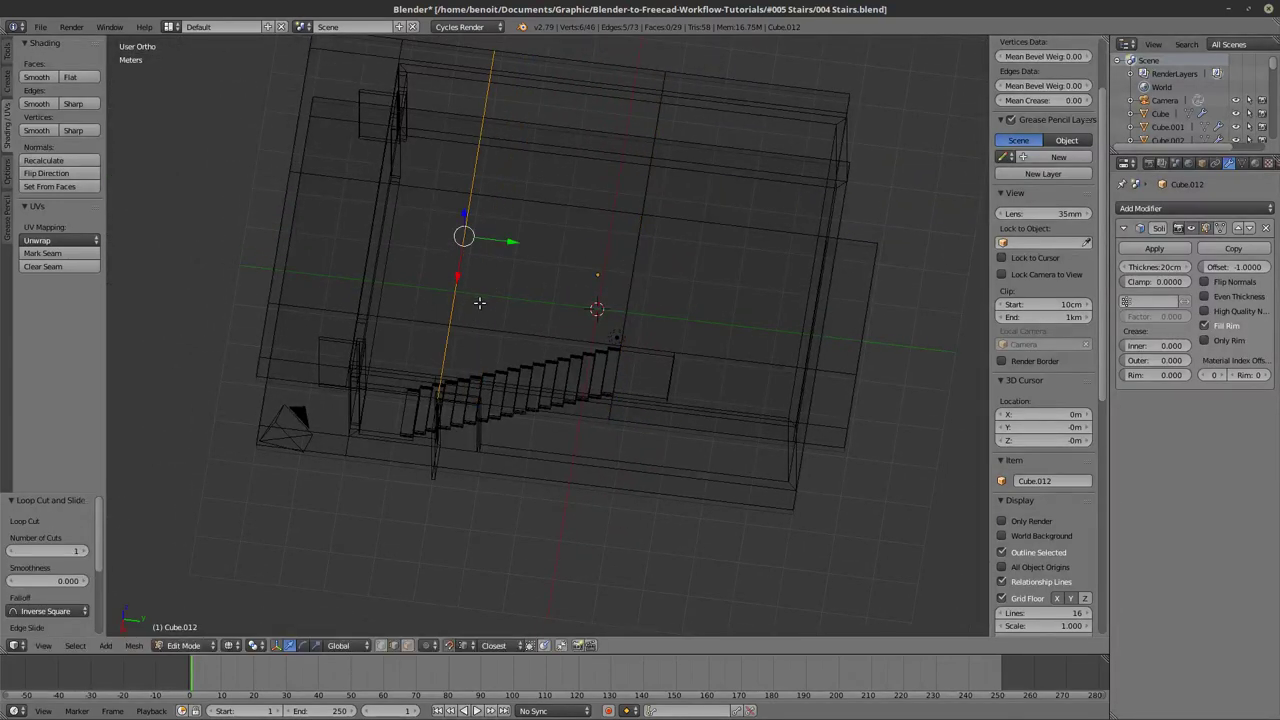
pyautogui.moveTo(503, 249); pyautogui.dragTo(402, 431)
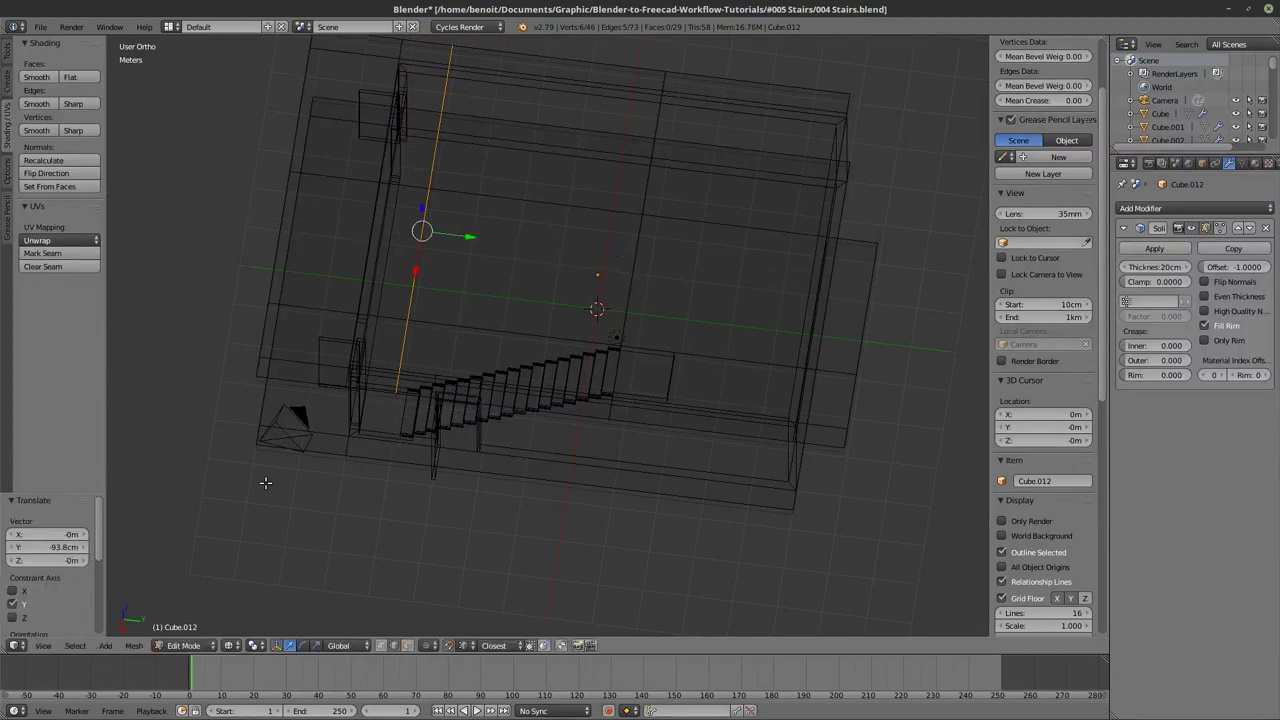
# Delete the roof slab face above the stair to open the stairwell.
pyautogui.moveTo(540, 348)
pyautogui.mouseDown(button='middle')
pyautogui.moveTo(503, 409)
pyautogui.moveTo(471, 400)
pyautogui.moveTo(519, 367)
pyautogui.moveTo(585, 376)
pyautogui.mouseUp(button='middle')
pyautogui.press('z')
pyautogui.press('Tab')
pyautogui.press('Tab')
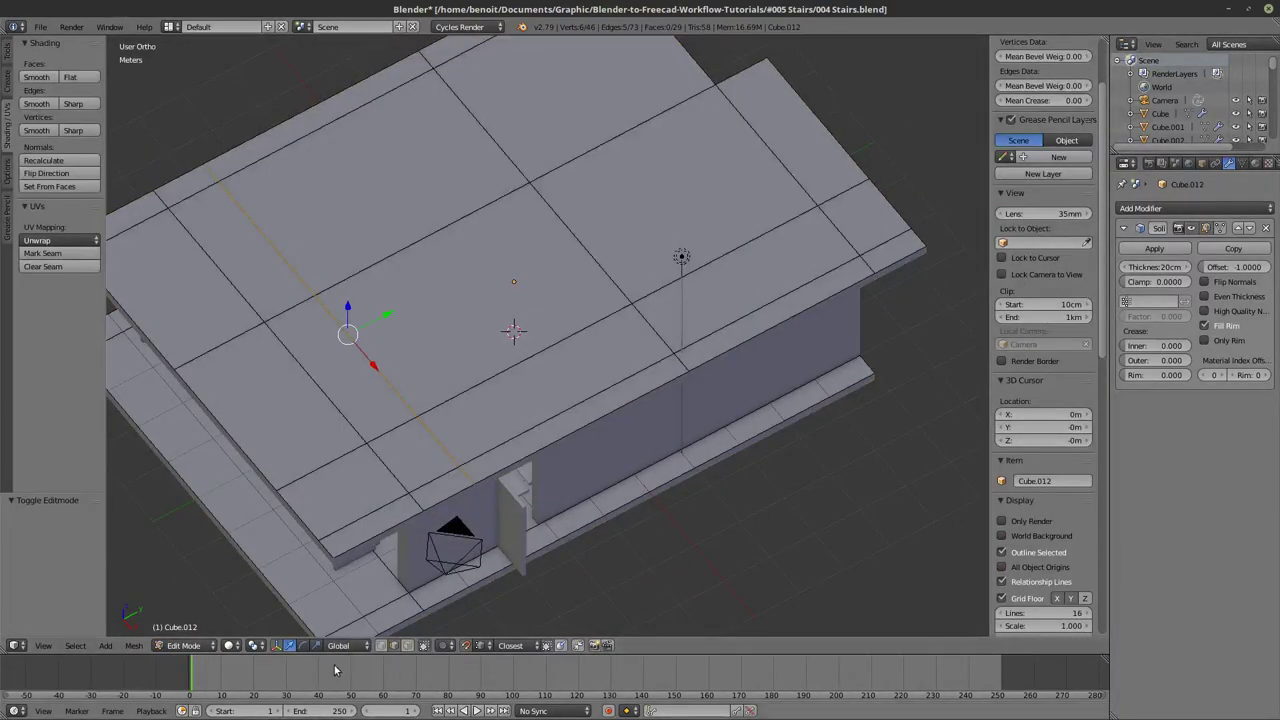
pyautogui.click(408, 645)
pyautogui.rightClick(540, 378)
pyautogui.press('x')
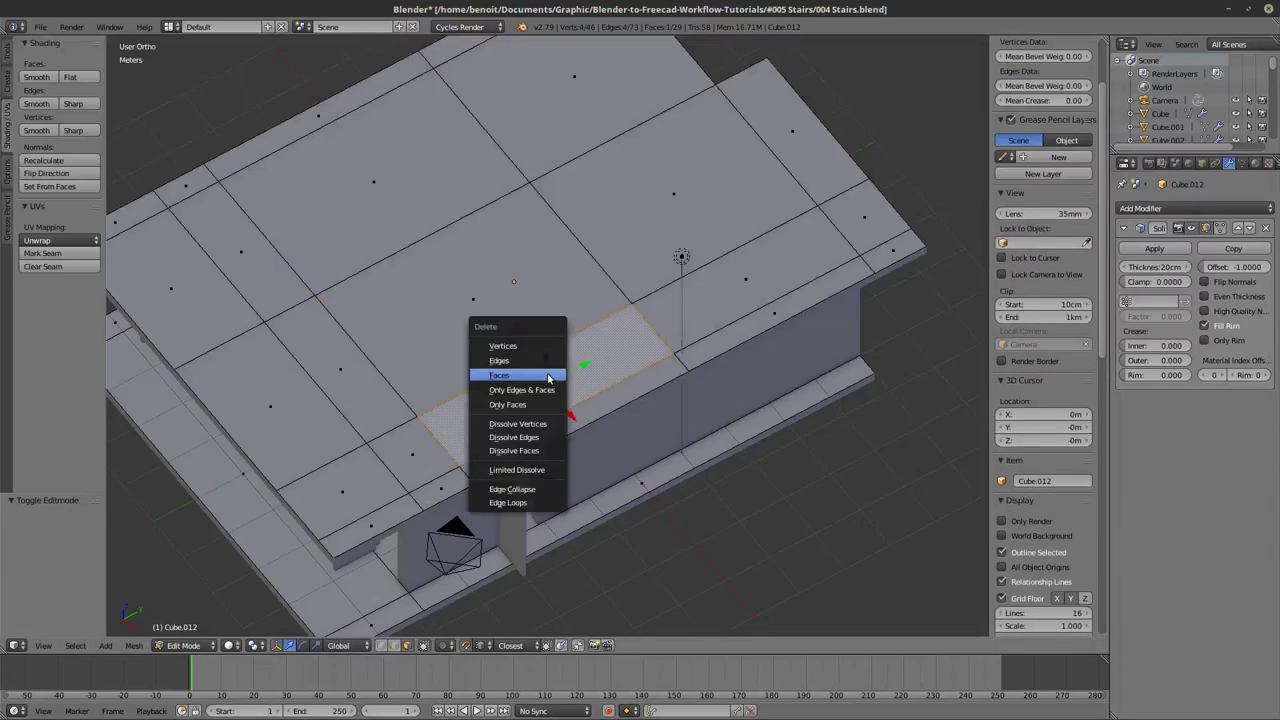
pyautogui.click(540, 376)
# Select the roof slab's edges along the stairwell's outer side and move them inward along X toward the stair.
pyautogui.moveTo(540, 376); pyautogui.dragTo(592, 299, button='middle')
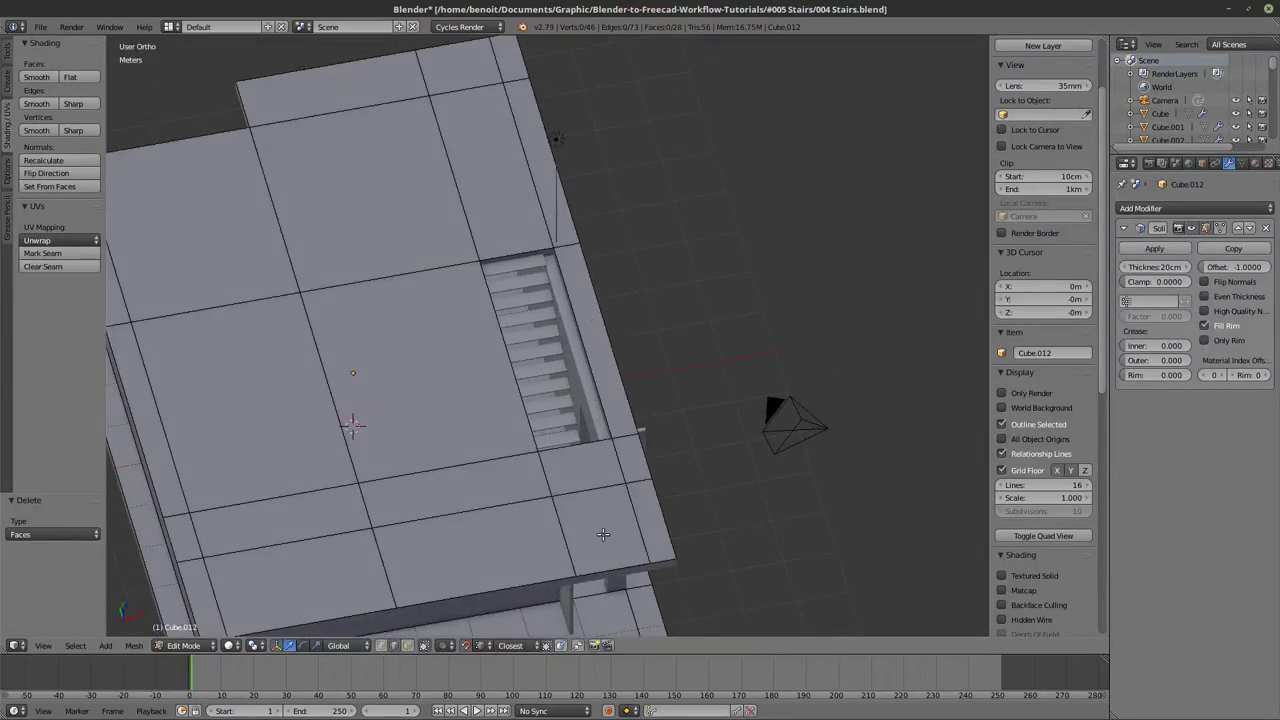
pyautogui.rightClick(647, 532)
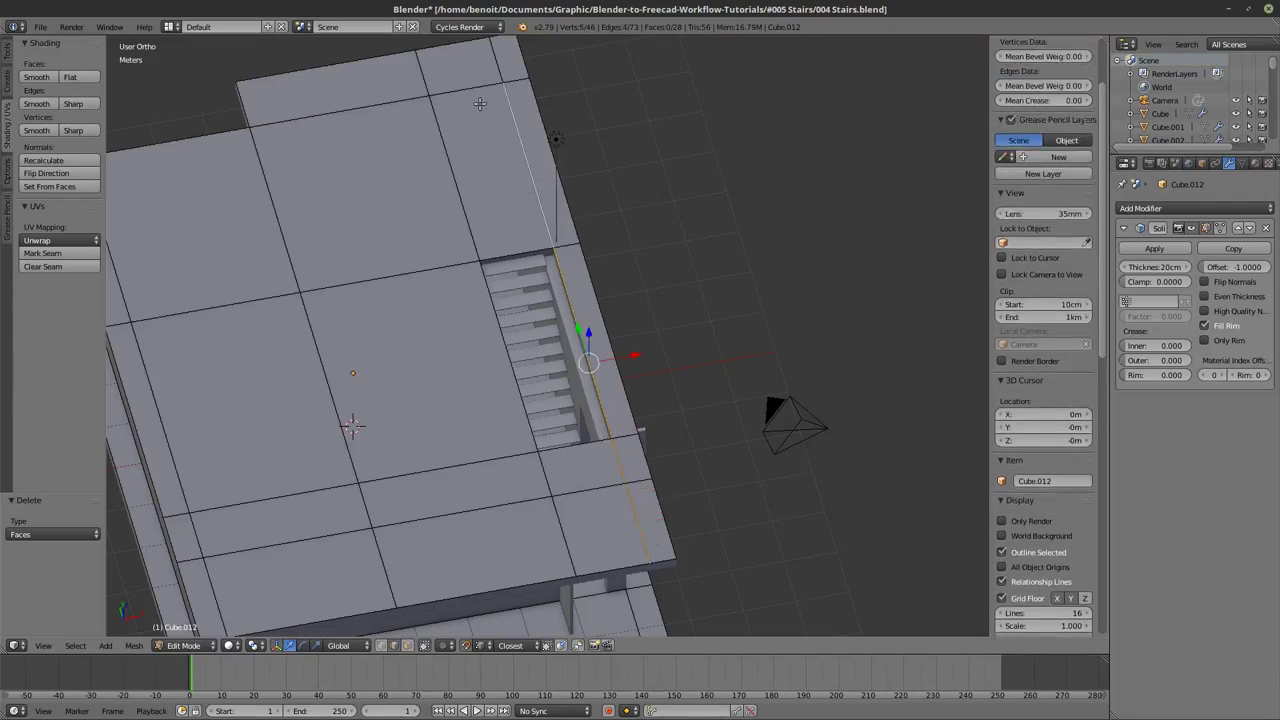
pyautogui.moveTo(619, 301); pyautogui.dragTo(549, 281)
pyautogui.scroll(2, 549, 281)
pyautogui.keyDown('shift'); pyautogui.moveTo(582, 300); pyautogui.dragTo(455, 472, button='middle'); pyautogui.keyUp('shift')
pyautogui.press('Tab')
pyautogui.press('Tab')
pyautogui.press('Tab')
# Select the side door and its frame and move them about 4.16 m along Y, past the stair's upper end.
pyautogui.rightClick(561, 431)
pyautogui.press('z')
pyautogui.moveTo(561, 431)
pyautogui.mouseDown(button='middle')
pyautogui.moveTo(573, 397)
pyautogui.moveTo(560, 423)
pyautogui.mouseUp(button='middle')
pyautogui.press('z')
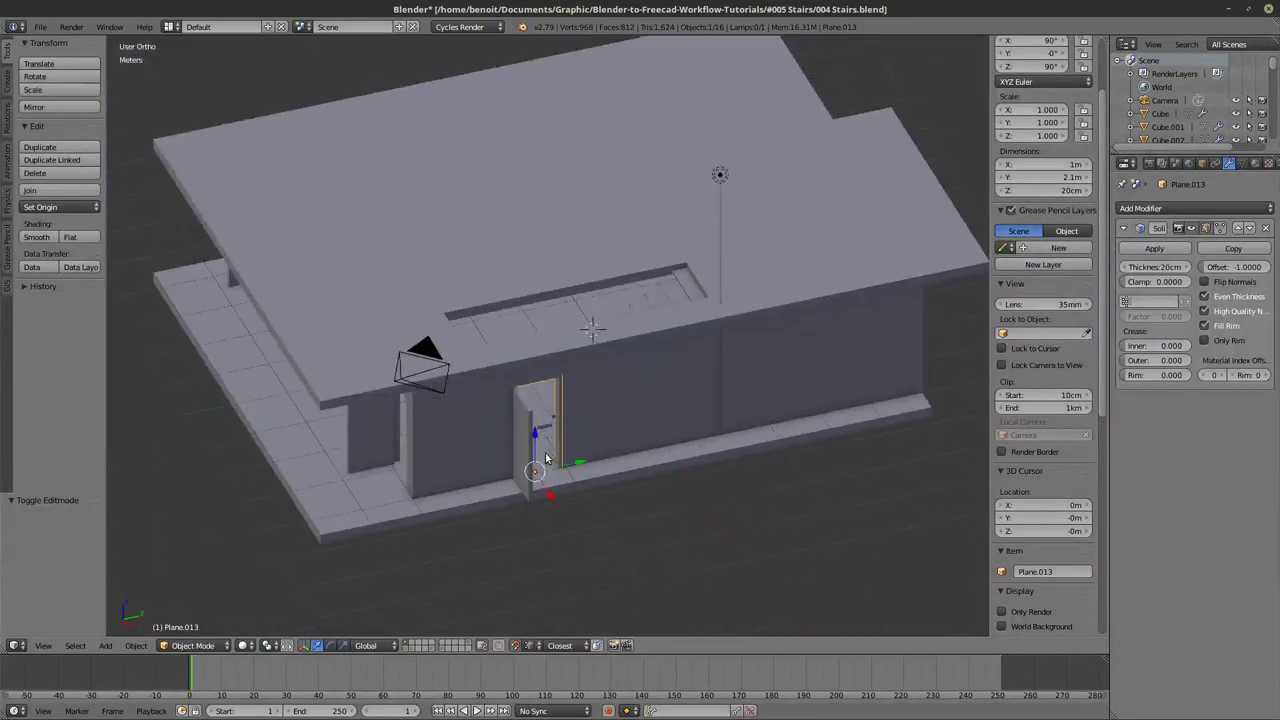
pyautogui.rightClick(540, 445)
pyautogui.press('z')
pyautogui.moveTo(540, 445); pyautogui.dragTo(525, 409, button='middle')
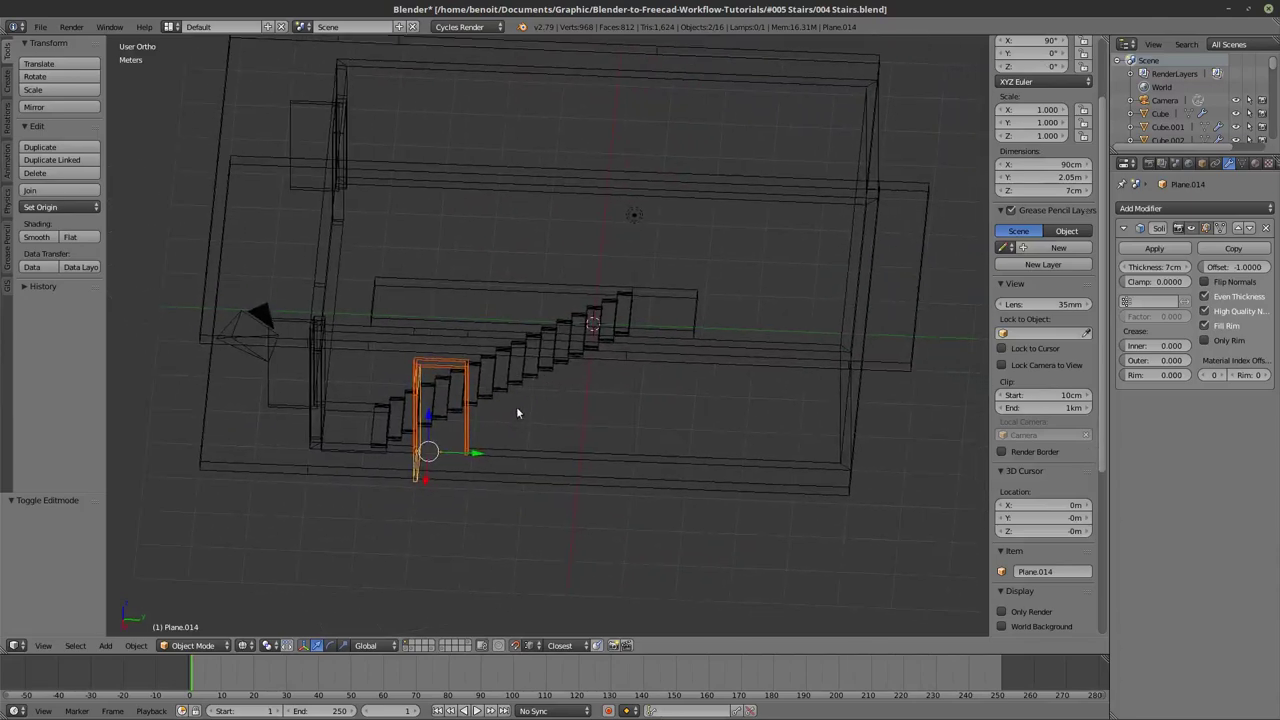
pyautogui.moveTo(480, 455); pyautogui.dragTo(694, 334)
pyautogui.keyDown('shift'); pyautogui.moveTo(697, 349); pyautogui.dragTo(644, 376, button='middle'); pyautogui.keyUp('shift')
pyautogui.scroll(2, 714, 339)
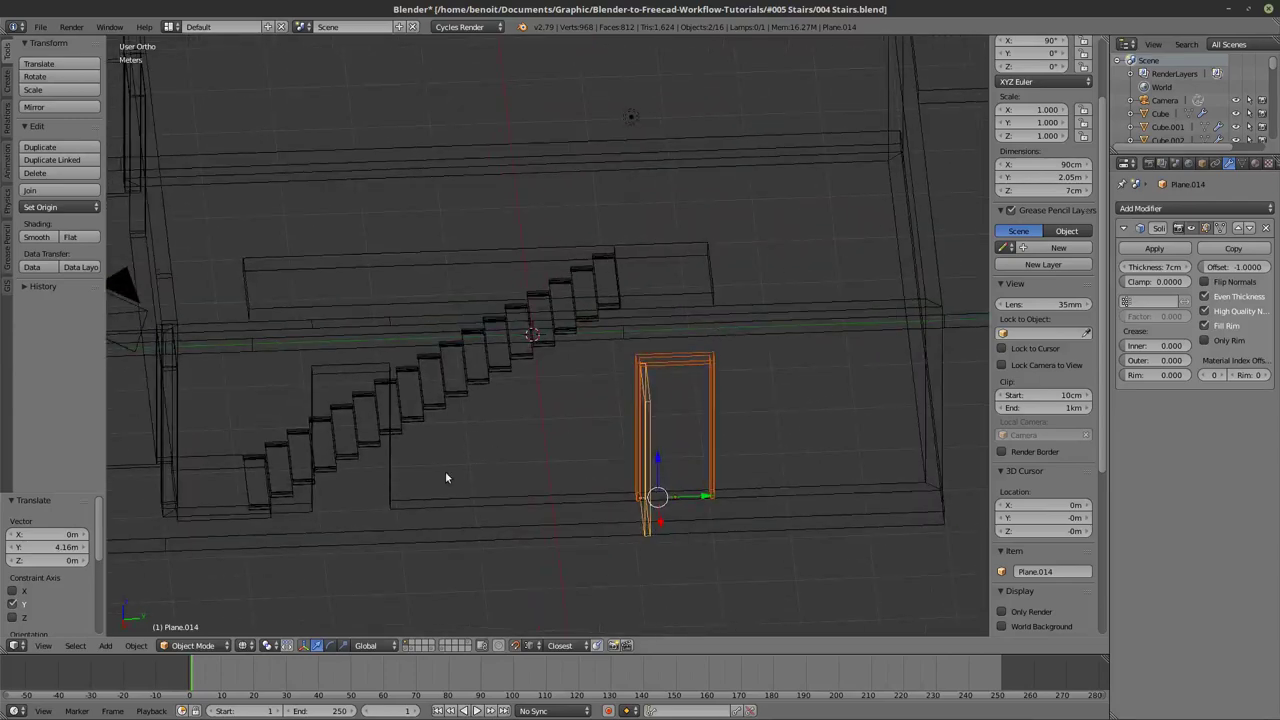
# Circle-select the vertices around the side door opening in the house walls and move them along Y to match the relocated side door.
pyautogui.rightClick(392, 490)
pyautogui.press('Tab')
pyautogui.press('a')
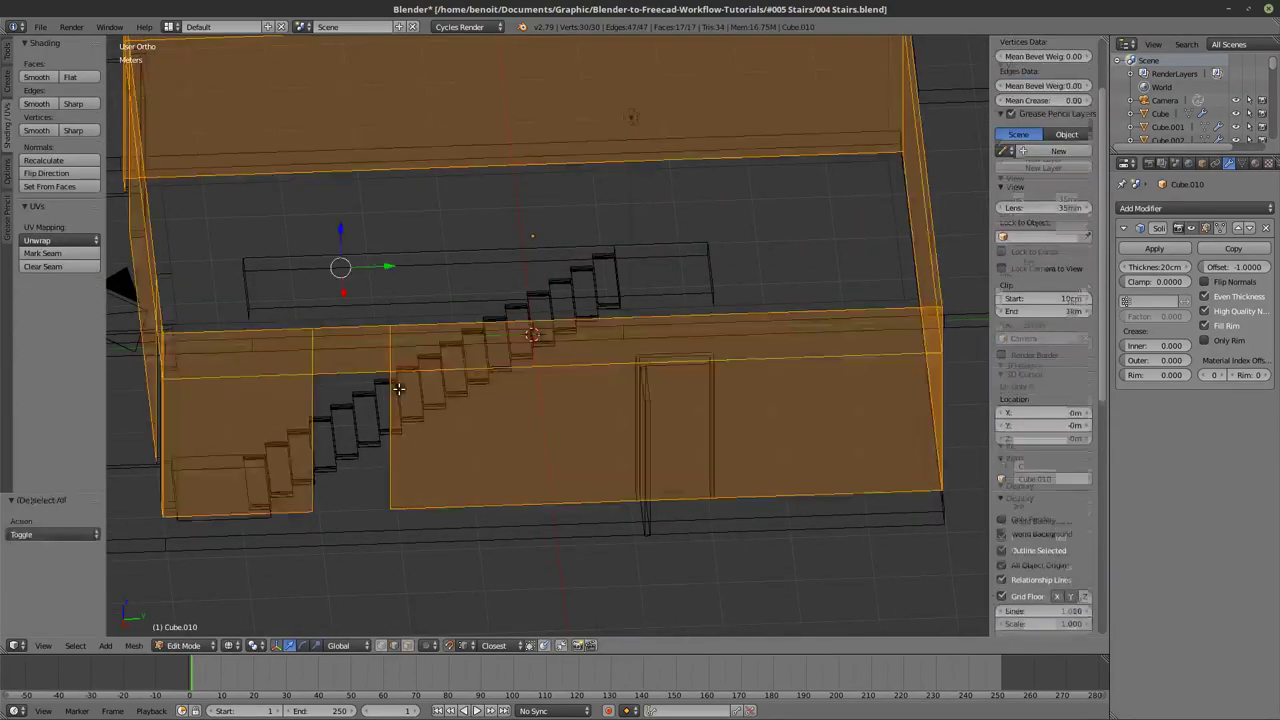
pyautogui.press('a')
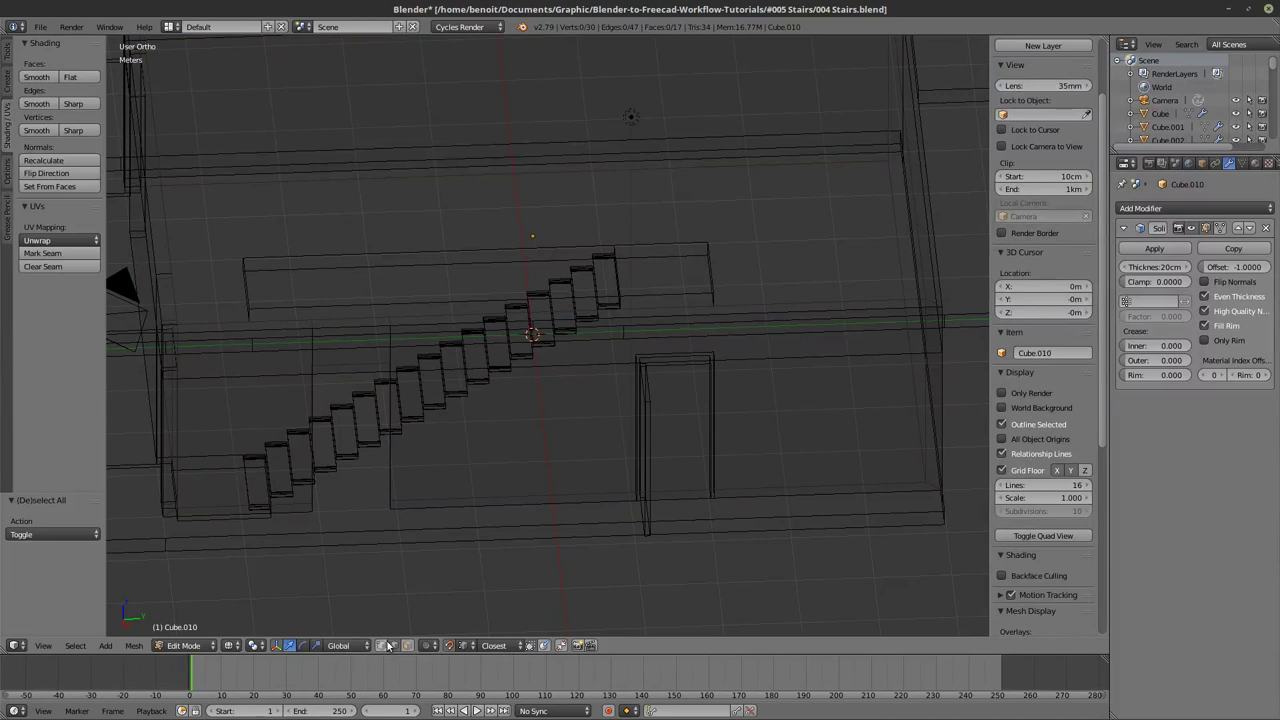
pyautogui.press('c')
pyautogui.moveTo(315, 330)
pyautogui.mouseDown()
pyautogui.moveTo(371, 481)
pyautogui.moveTo(312, 538)
pyautogui.mouseUp()
pyautogui.rightClick(349, 485)
pyautogui.press('z')
pyautogui.press('z')
pyautogui.moveTo(397, 401)
pyautogui.mouseDown()
pyautogui.moveTo(742, 401)
pyautogui.moveTo(728, 403)
pyautogui.mouseUp()
pyautogui.press('z')
pyautogui.moveTo(732, 404); pyautogui.dragTo(766, 389, button='middle')
pyautogui.press('Tab')
pyautogui.scroll(-2, 615, 411)
pyautogui.moveTo(570, 411)
pyautogui.mouseDown(button='middle')
pyautogui.moveTo(642, 411)
pyautogui.moveTo(646, 429)
pyautogui.moveTo(609, 446)
pyautogui.moveTo(498, 454)
pyautogui.moveTo(508, 480)
pyautogui.moveTo(598, 386)
pyautogui.mouseUp(button='middle')
pyautogui.press('z')
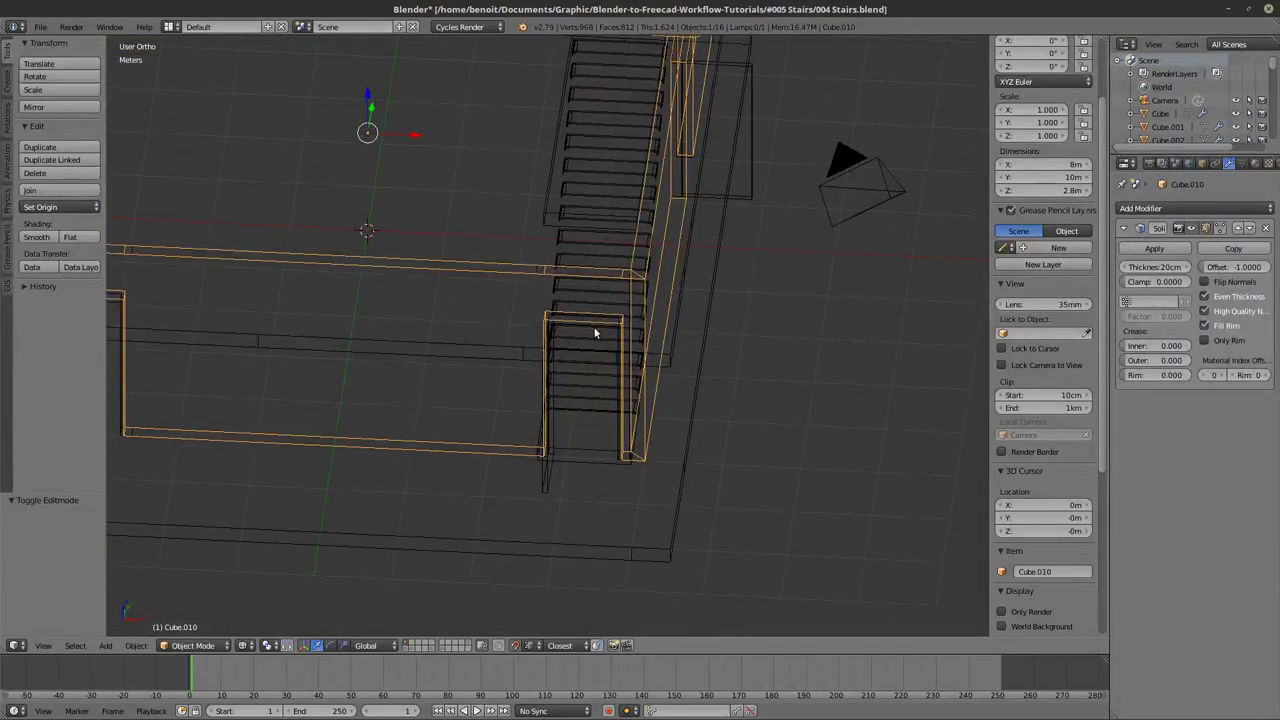
# Move the door and frame at the stair's foot about 1.76 m in negative X, and shift them back about 66 cm beside the stair.
pyautogui.moveTo(601, 331); pyautogui.dragTo(666, 337, button='middle')
pyautogui.moveTo(605, 487); pyautogui.dragTo(590, 470, button='middle')
pyautogui.press('z')
pyautogui.press('z')
pyautogui.rightClick(591, 385)
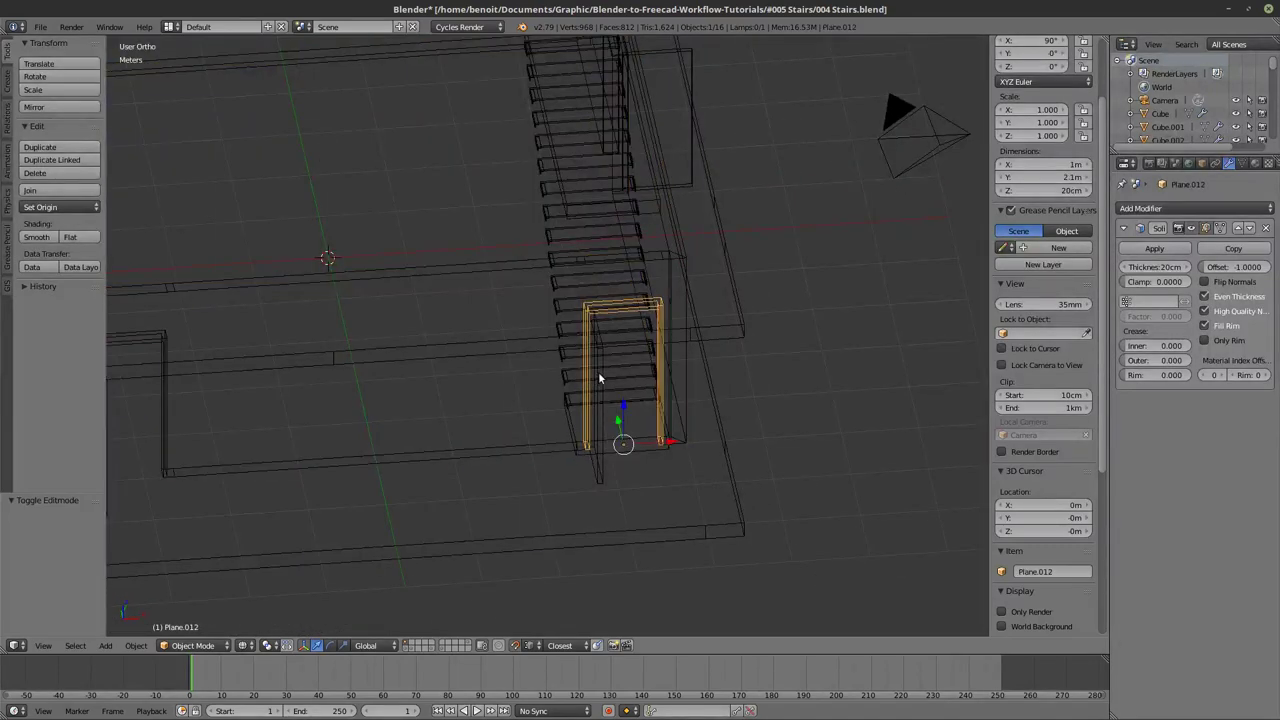
pyautogui.keyDown('shift'); pyautogui.rightClick(603, 400); pyautogui.keyUp('shift')
pyautogui.press('z')
pyautogui.press('z')
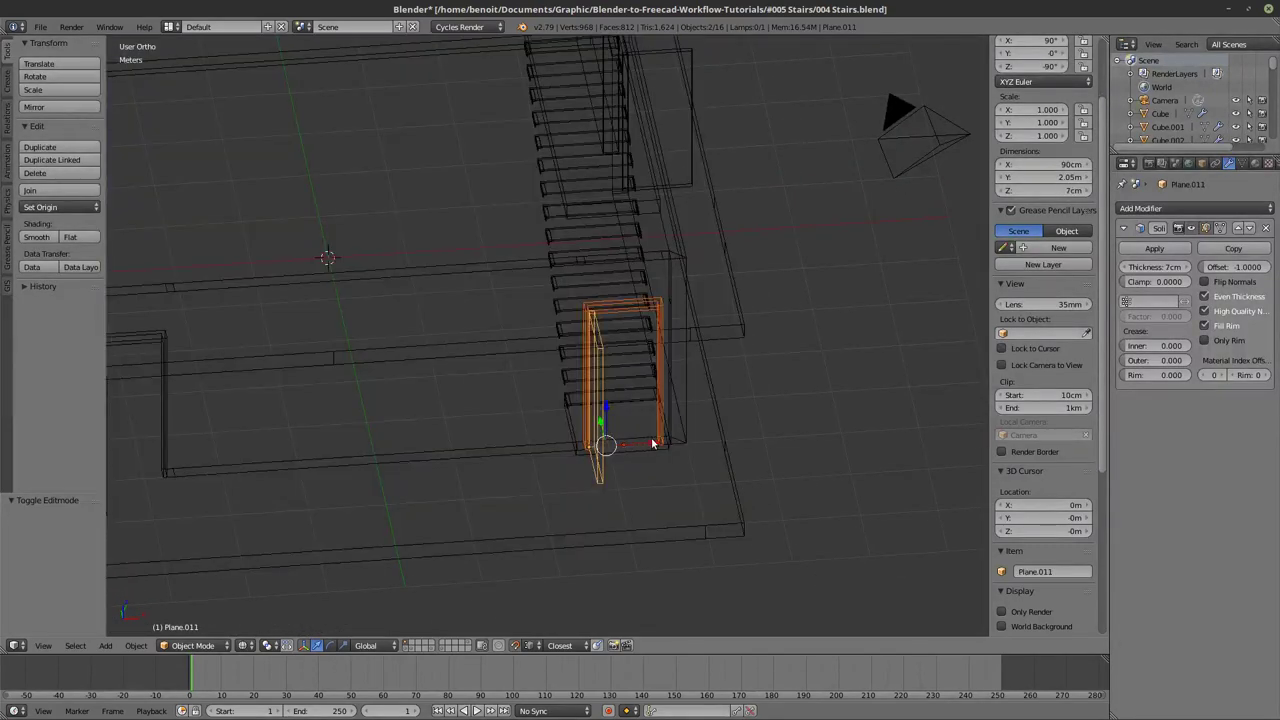
pyautogui.press('g')
pyautogui.press('x')
pyautogui.click(516, 476)
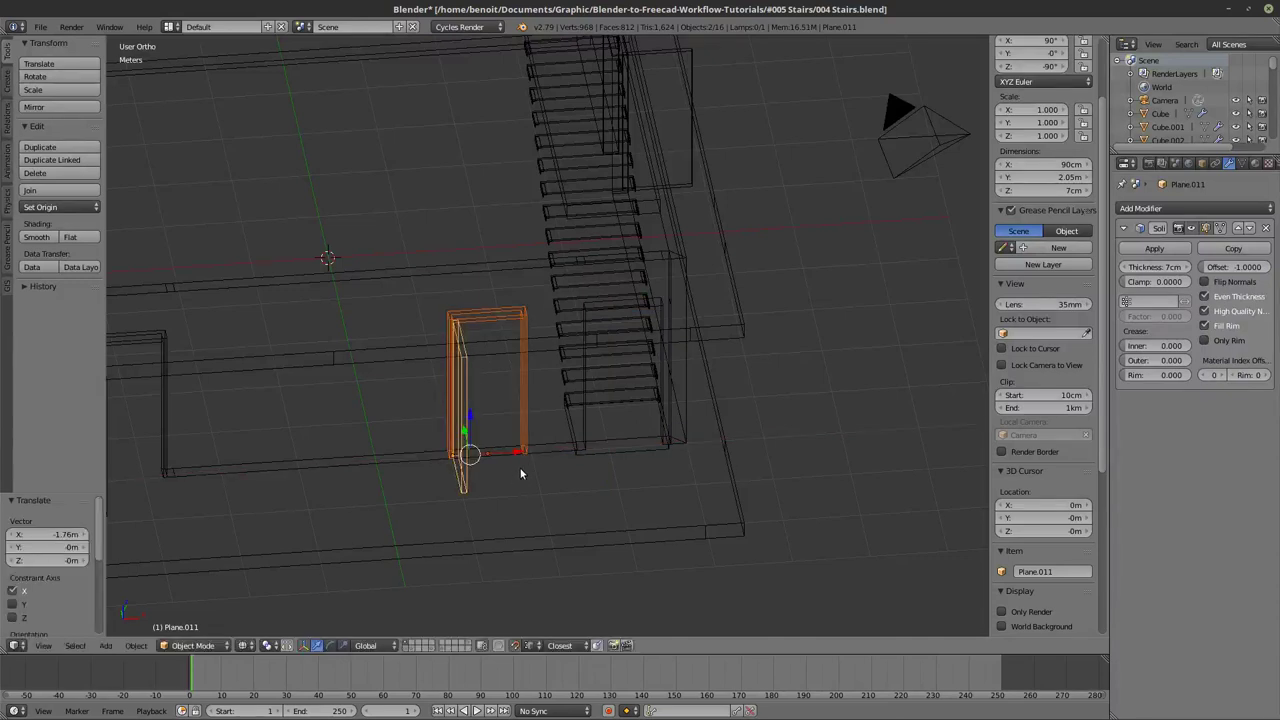
pyautogui.press('g')
pyautogui.press('x')
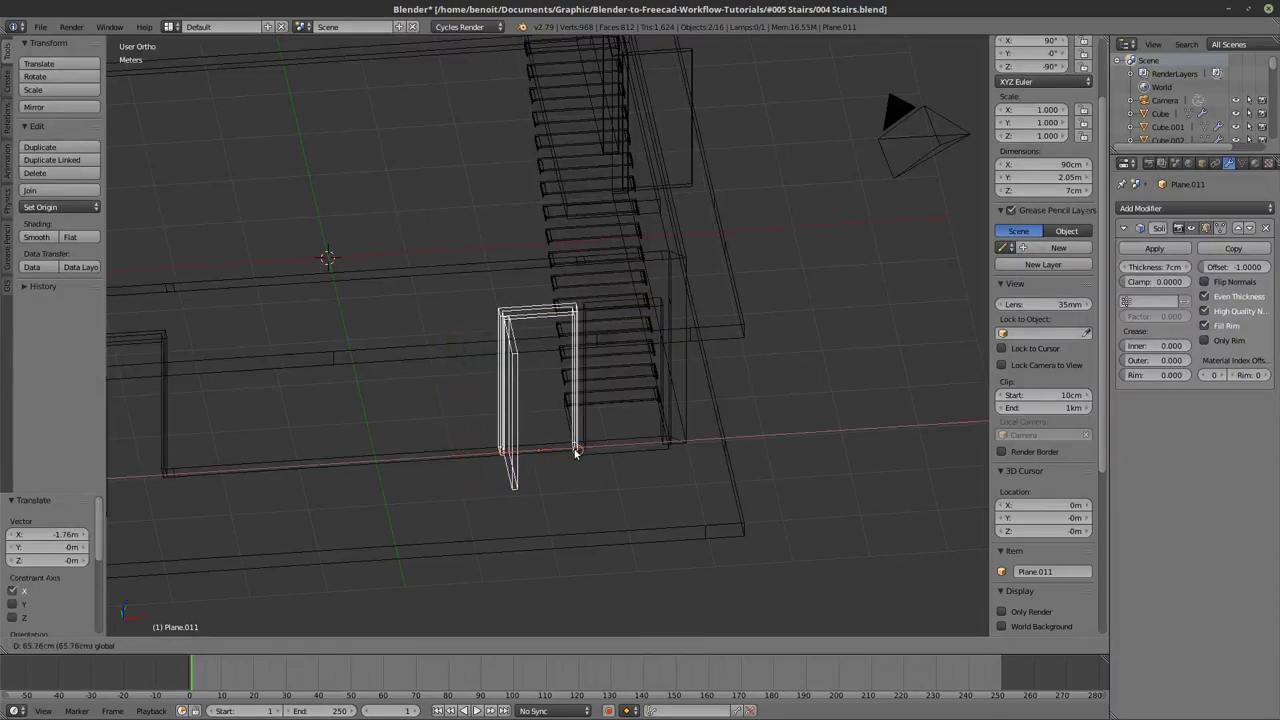
pyautogui.click(576, 452)
# Mirror the door and its frame along the global Y axis so the leaf opens to the other side.
pyautogui.moveTo(576, 452); pyautogui.dragTo(576, 468, button='middle')
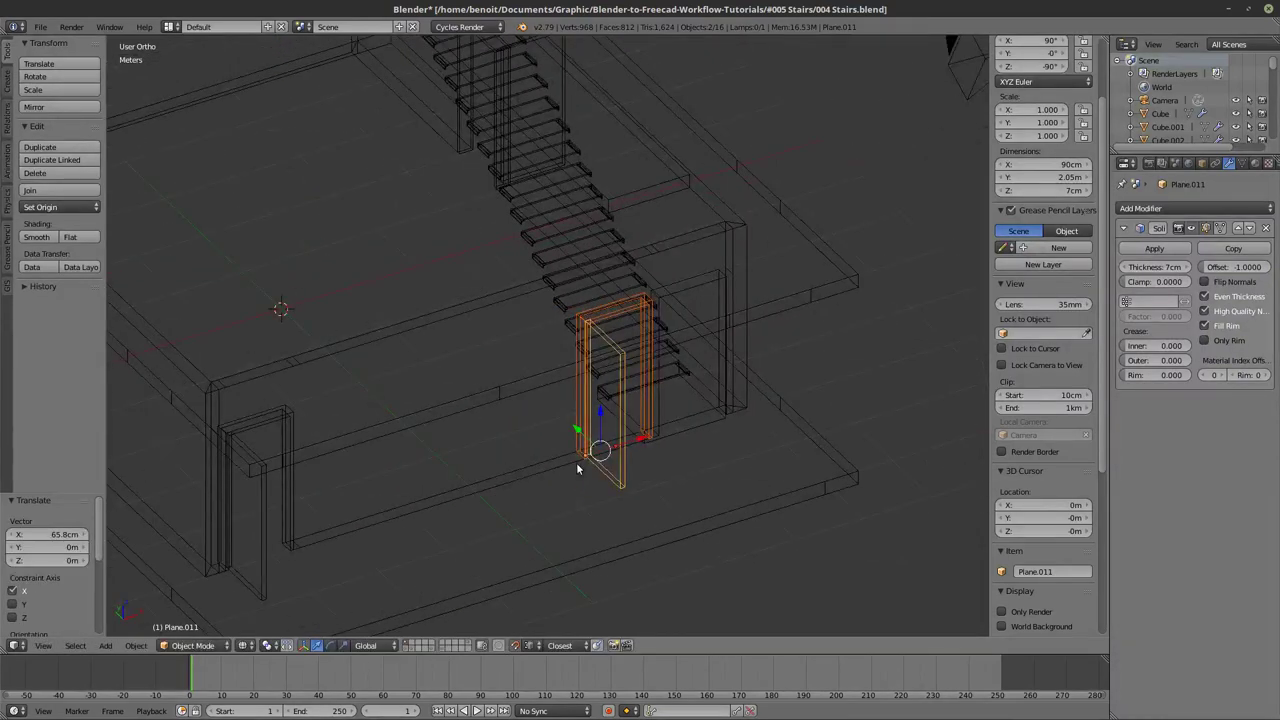
pyautogui.hotkey('ctrl', 'm')
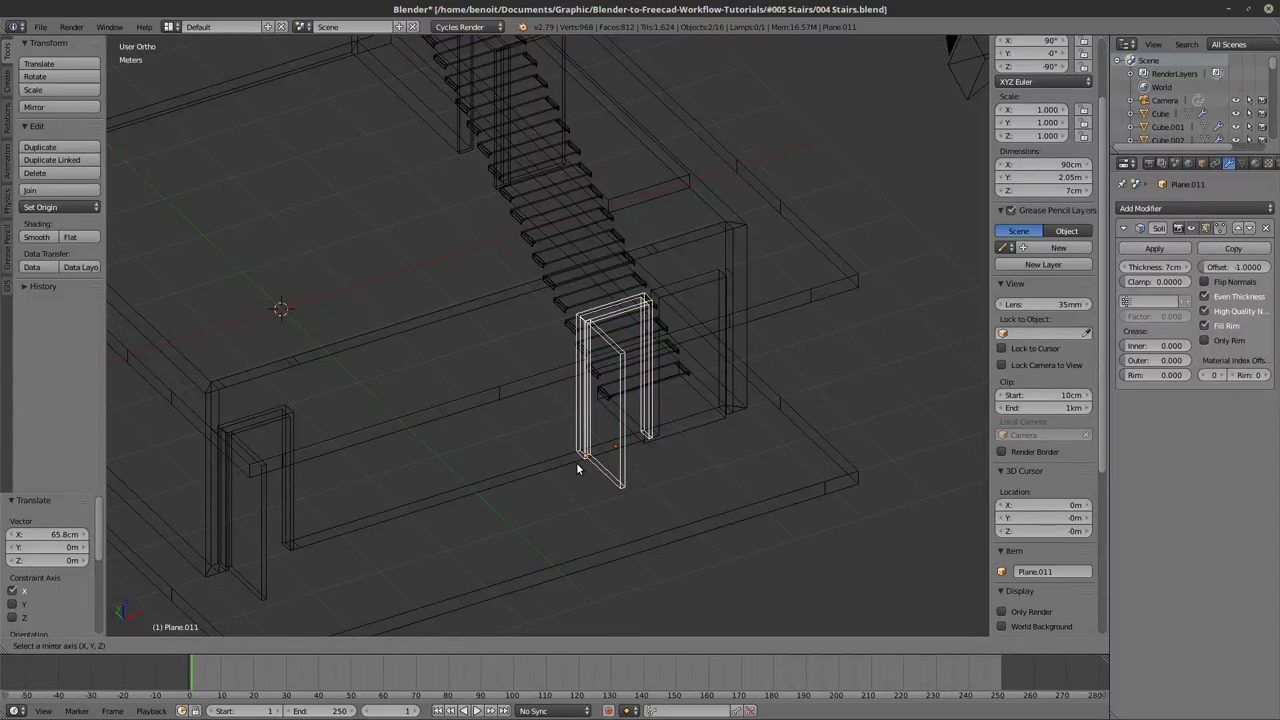
pyautogui.press('y')
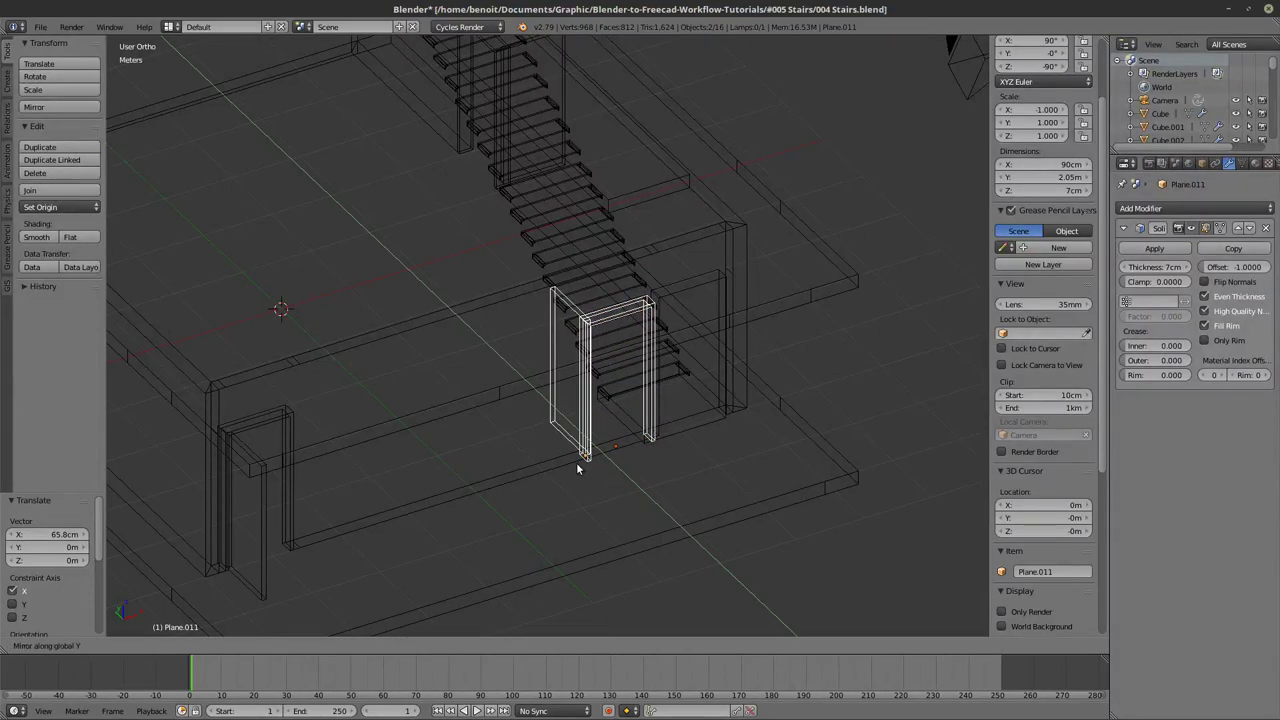
pyautogui.click(576, 462)
pyautogui.press('z')
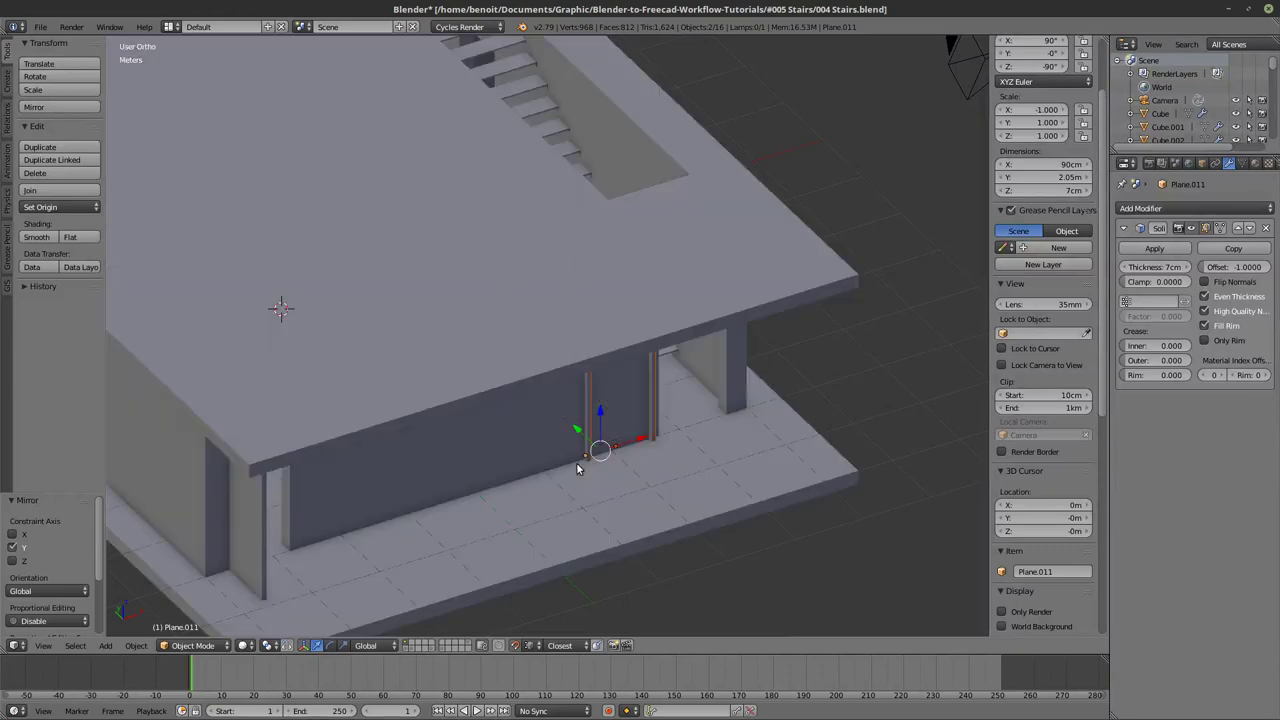
pyautogui.scroll(2, 586, 456)
pyautogui.scroll(-3, 586, 462)
pyautogui.scroll(4, 598, 440)
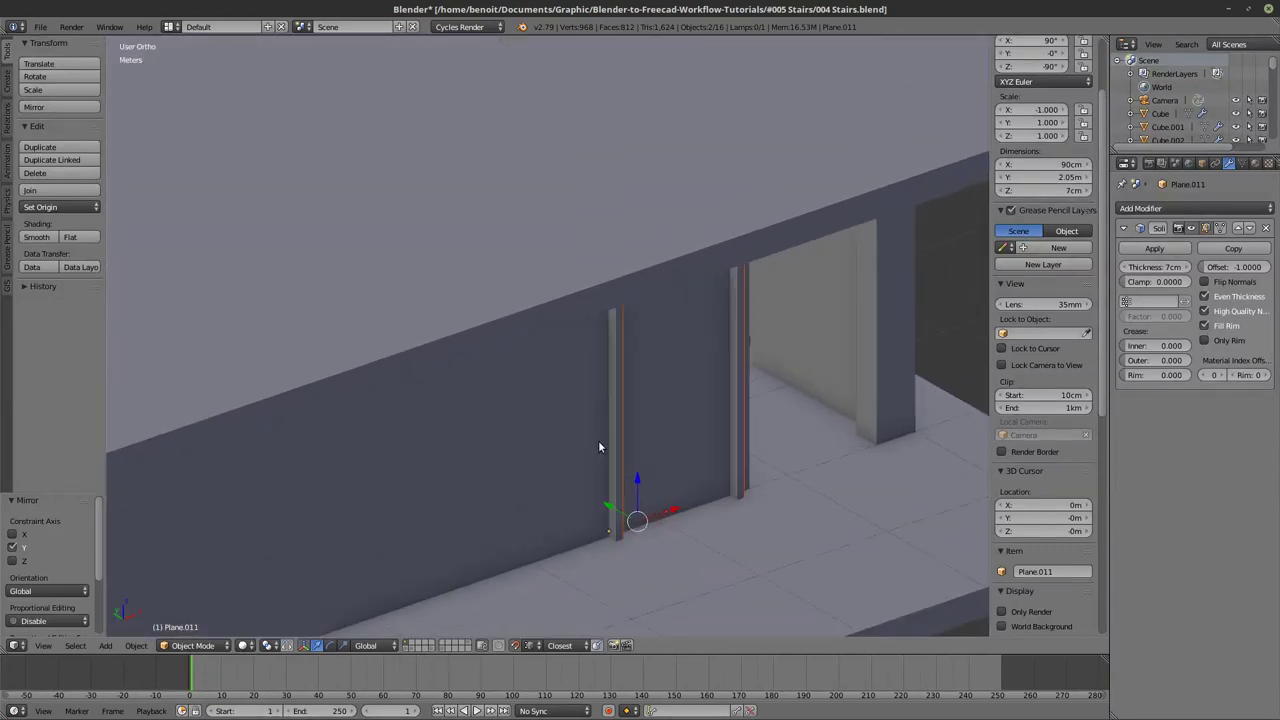
# Move the mirrored door and frame about 7.65 cm along Y to line up with the wall.
pyautogui.press('z')
pyautogui.moveTo(626, 467)
pyautogui.mouseDown(button='middle')
pyautogui.moveTo(656, 511)
pyautogui.moveTo(620, 464)
pyautogui.mouseUp(button='middle')
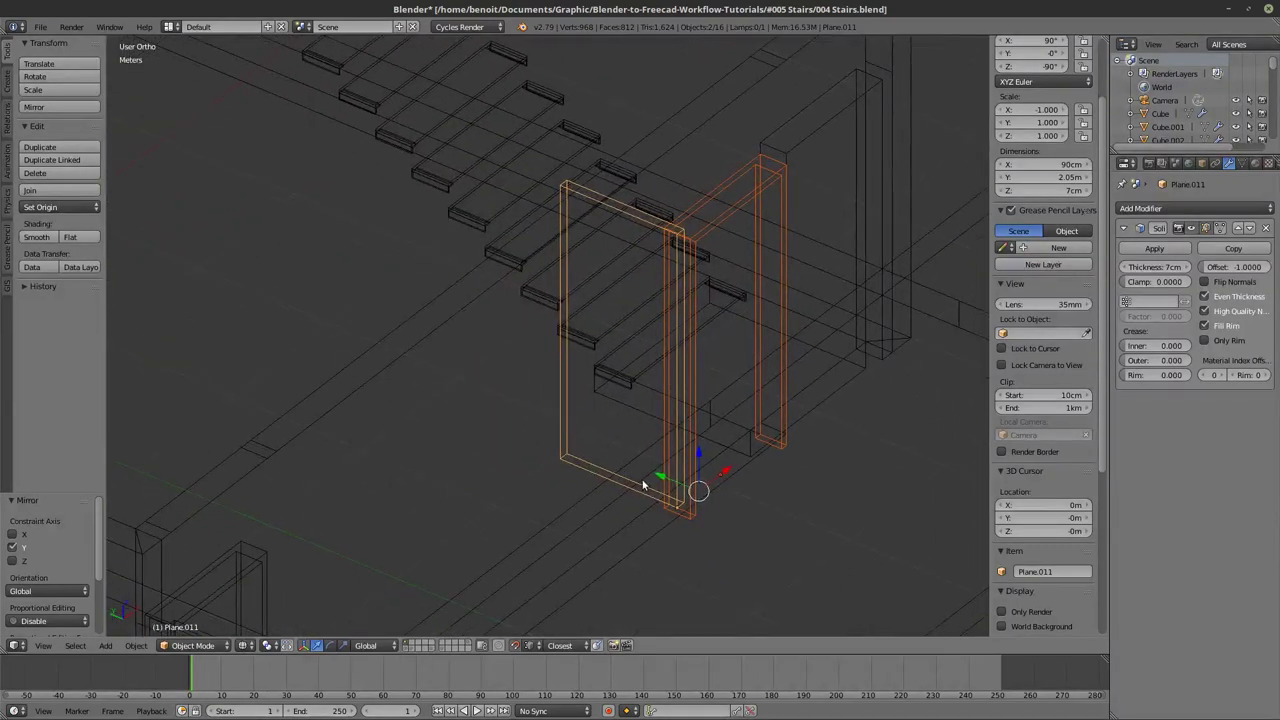
pyautogui.press('g')
pyautogui.press('y')
pyautogui.click(774, 448)
# Select the door opening vertices of the 7.6 m wall in front of the stair and move them about 1.79 m in negative X.
pyautogui.press('z')
pyautogui.moveTo(795, 489); pyautogui.dragTo(687, 476, button='middle')
pyautogui.rightClick(522, 428)
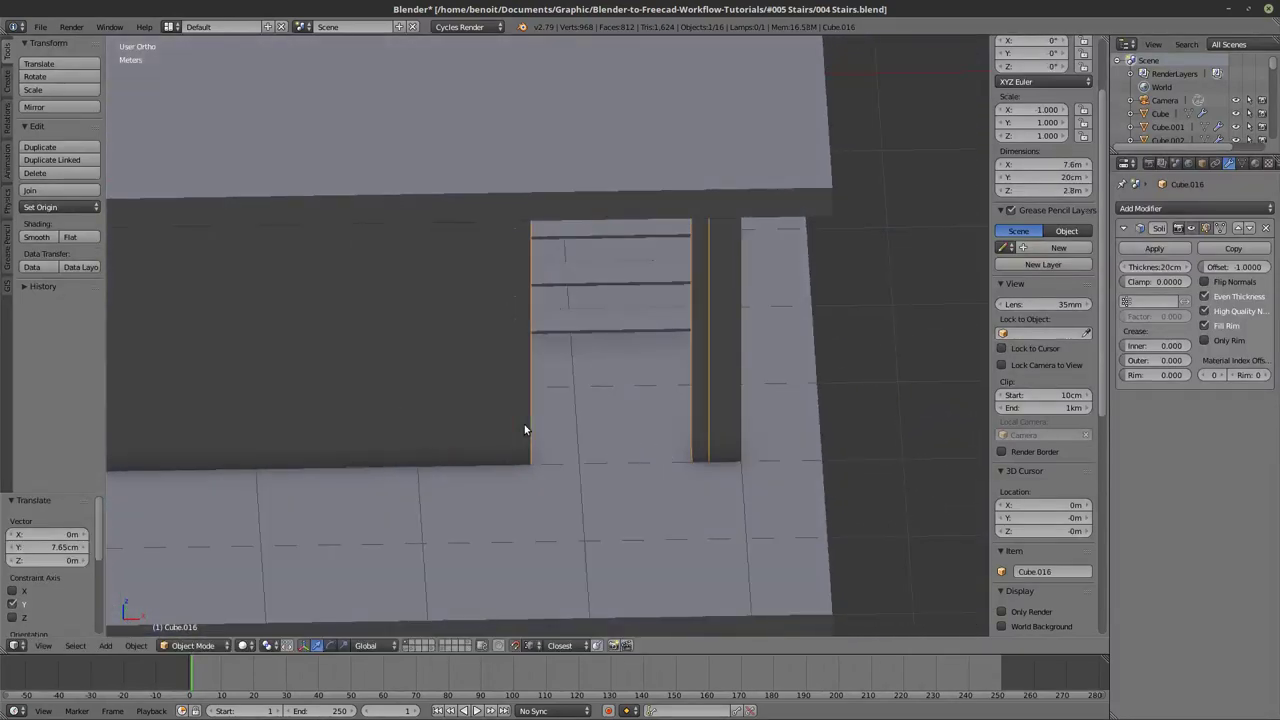
pyautogui.press('z')
pyautogui.press('Tab')
pyautogui.scroll(-1, 527, 427)
pyautogui.press('z')
pyautogui.scroll(-1, 565, 423)
pyautogui.press('z')
pyautogui.moveTo(566, 423); pyautogui.dragTo(643, 394, button='middle')
pyautogui.rightClick(630, 375)
pyautogui.keyDown('shift'); pyautogui.rightClick(558, 380); pyautogui.keyUp('shift')
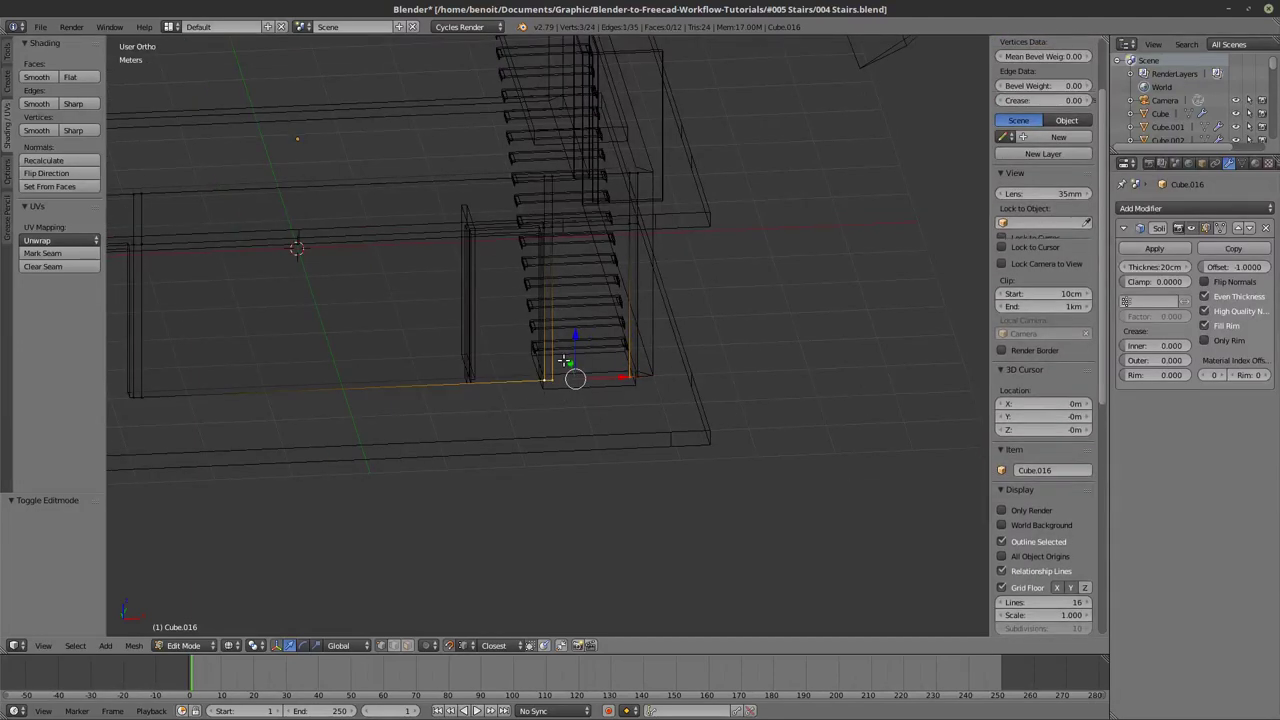
pyautogui.keyDown('shift'); pyautogui.rightClick(544, 228); pyautogui.keyUp('shift')
pyautogui.keyDown('shift'); pyautogui.rightClick(549, 172); pyautogui.keyUp('shift')
pyautogui.keyDown('shift'); pyautogui.rightClick(544, 177); pyautogui.keyUp('shift')
pyautogui.keyDown('shift'); pyautogui.rightClick(627, 213); pyautogui.keyUp('shift')
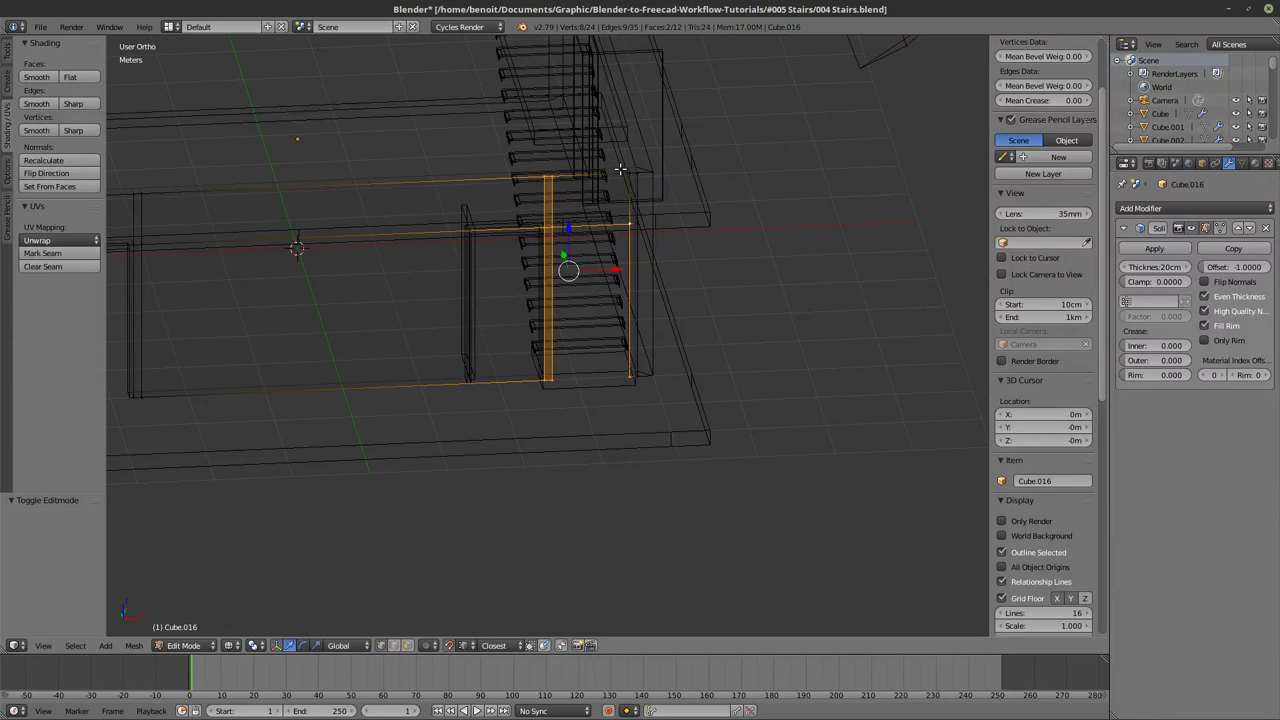
pyautogui.keyDown('shift'); pyautogui.rightClick(620, 170); pyautogui.keyUp('shift')
pyautogui.keyDown('shift'); pyautogui.rightClick(541, 174); pyautogui.keyUp('shift')
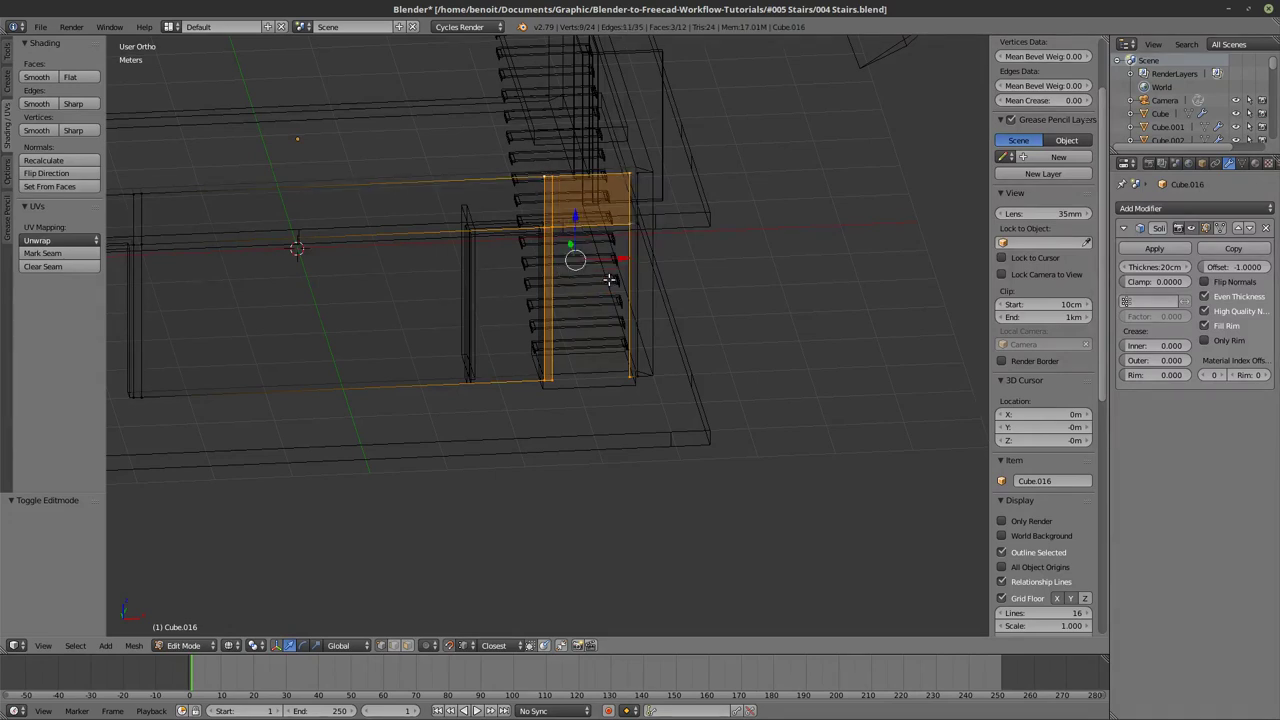
pyautogui.moveTo(617, 259)
pyautogui.mouseDown()
pyautogui.moveTo(470, 332)
pyautogui.moveTo(482, 327)
pyautogui.mouseUp()
pyautogui.scroll(1, 543, 312)
pyautogui.press('z')
pyautogui.moveTo(543, 312); pyautogui.dragTo(520, 312, button='middle')
pyautogui.press('z')
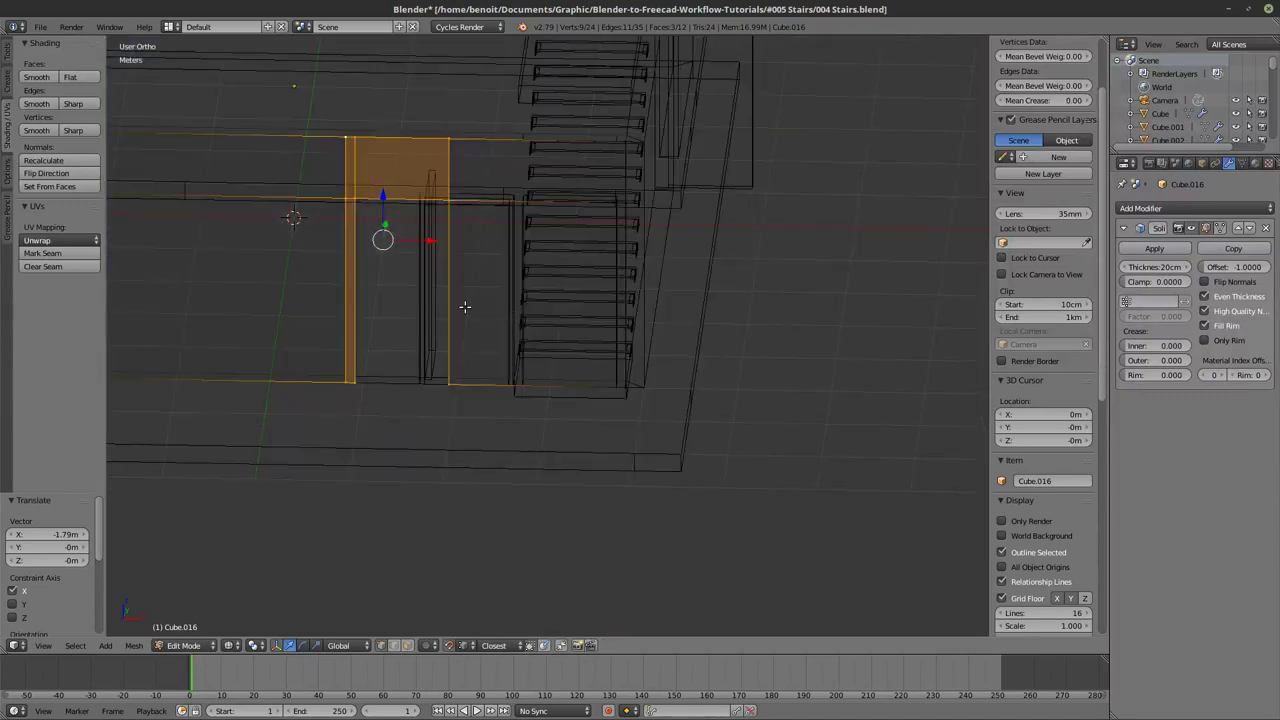
# Shift the 7.6 m wall's opening vertices back about 69 cm along X to fit the door frame.
pyautogui.press('g')
pyautogui.press('x')
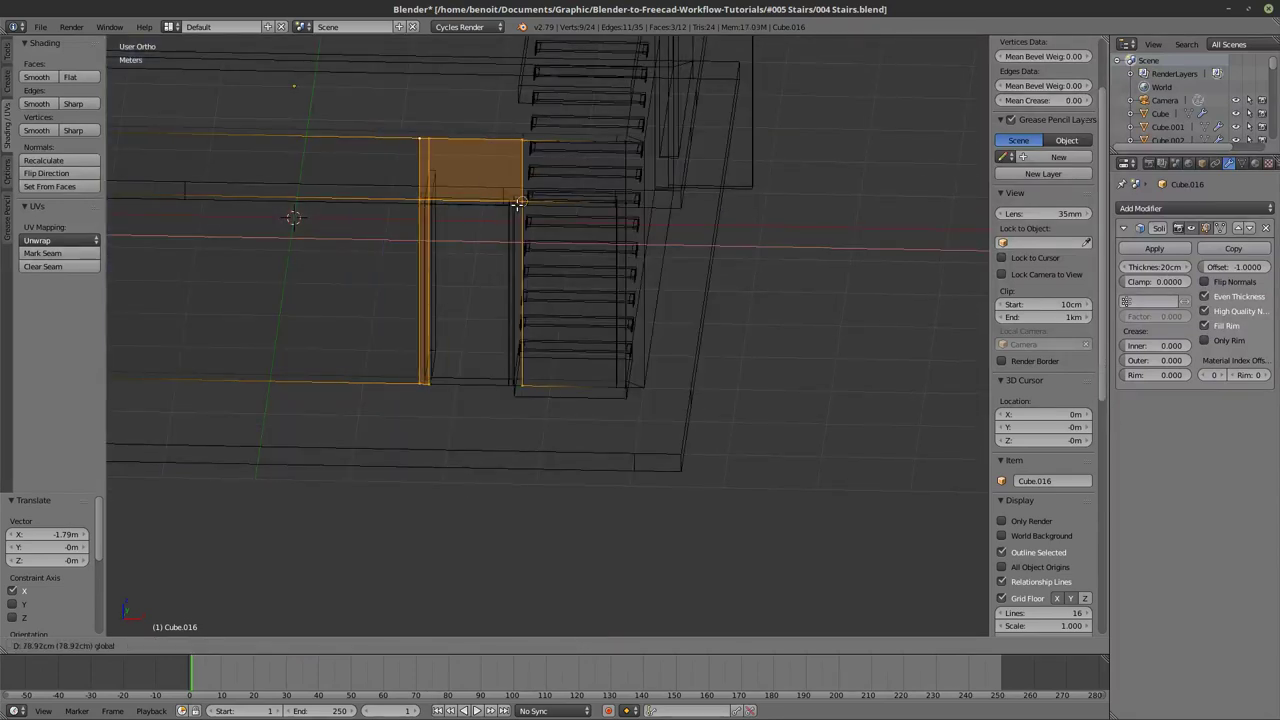
pyautogui.click(514, 204)
pyautogui.press('z')
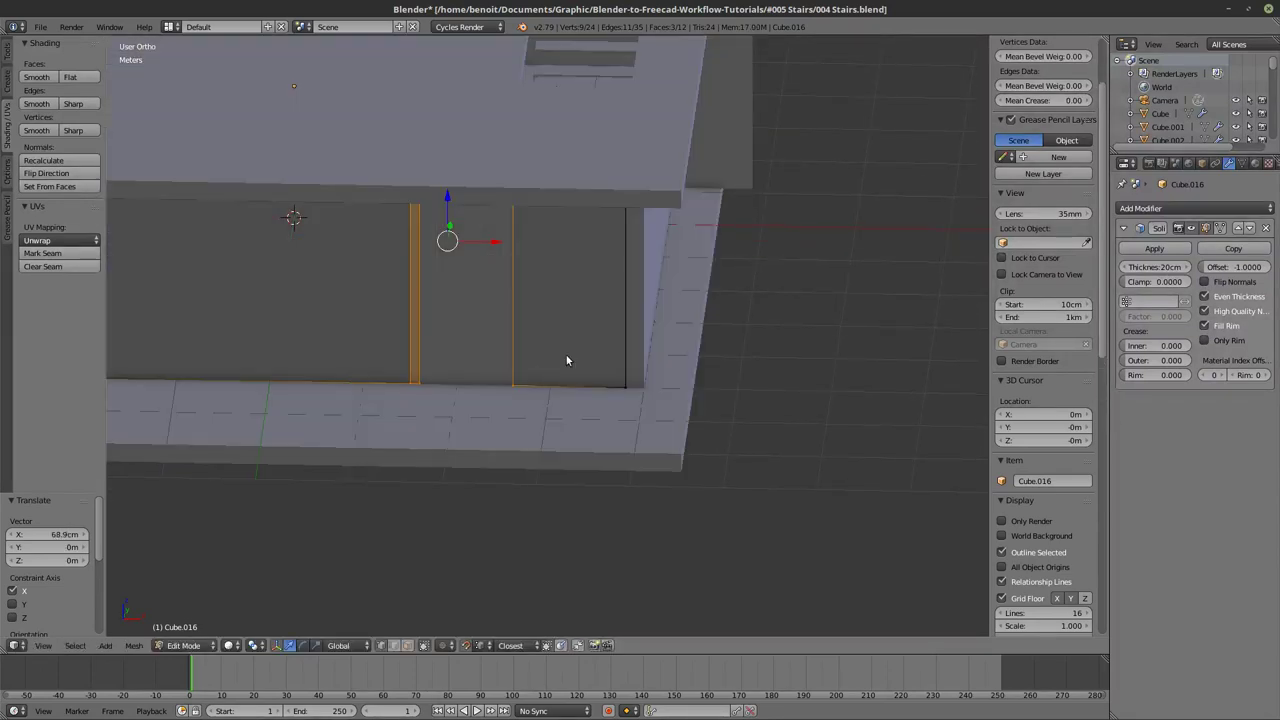
pyautogui.press('Tab')
pyautogui.moveTo(622, 310); pyautogui.dragTo(618, 311, button='middle')
pyautogui.press('z')
pyautogui.moveTo(566, 371)
pyautogui.mouseDown(button='middle')
pyautogui.moveTo(576, 380)
pyautogui.moveTo(509, 403)
pyautogui.moveTo(621, 360)
pyautogui.mouseUp(button='middle')
pyautogui.press('z')
pyautogui.moveTo(510, 336); pyautogui.dragTo(546, 354, button='middle')
pyautogui.rightClick(499, 283)
pyautogui.press('z')
pyautogui.moveTo(487, 303); pyautogui.dragTo(528, 286, button='middle')
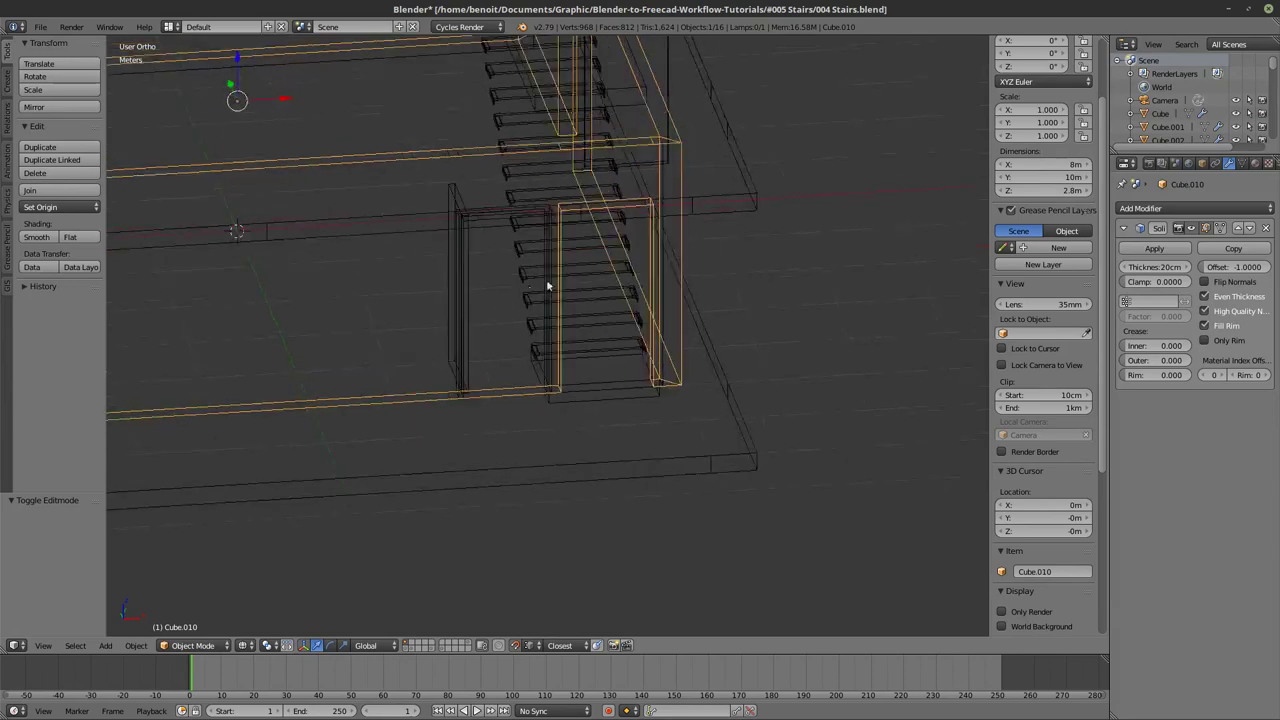
pyautogui.press('Tab')
pyautogui.press('z')
pyautogui.press('z')
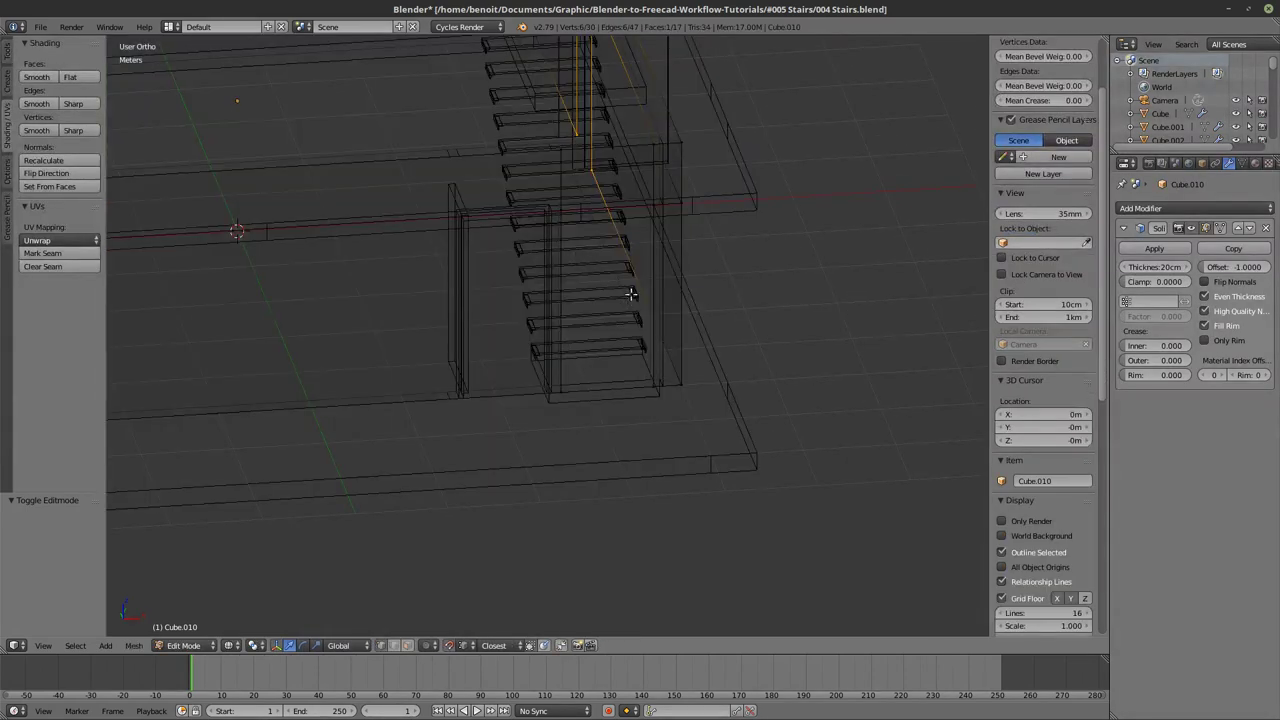
pyautogui.press('Tab')
# Delete the redundant 7.6 m wall object that overlaps the house's front wall at the stair's foot.
pyautogui.rightClick(513, 154)
pyautogui.rightClick(450, 156)
pyautogui.rightClick(450, 156)
pyautogui.rightClick(450, 156)
pyautogui.press('x')
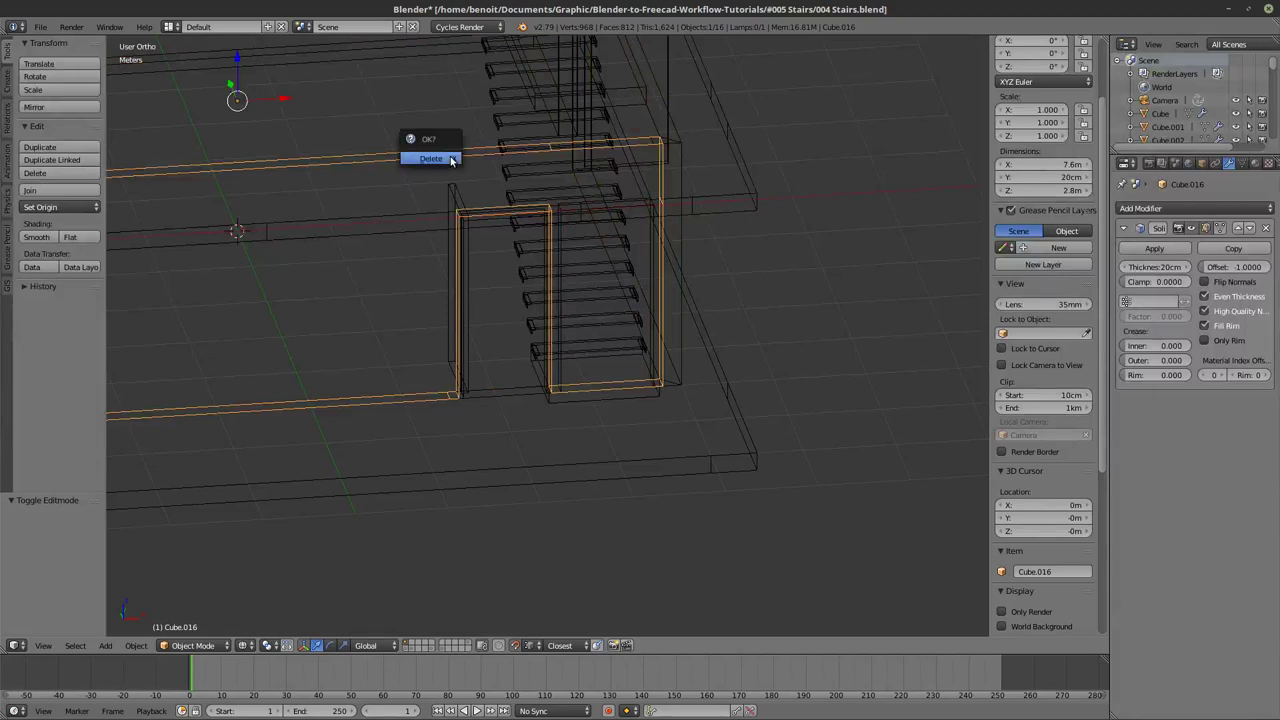
pyautogui.click(450, 156)
# Select the vertices of the house walls' door opening at the stair's foot and move them along X to the relocated door.
pyautogui.rightClick(483, 162)
pyautogui.press('Tab')
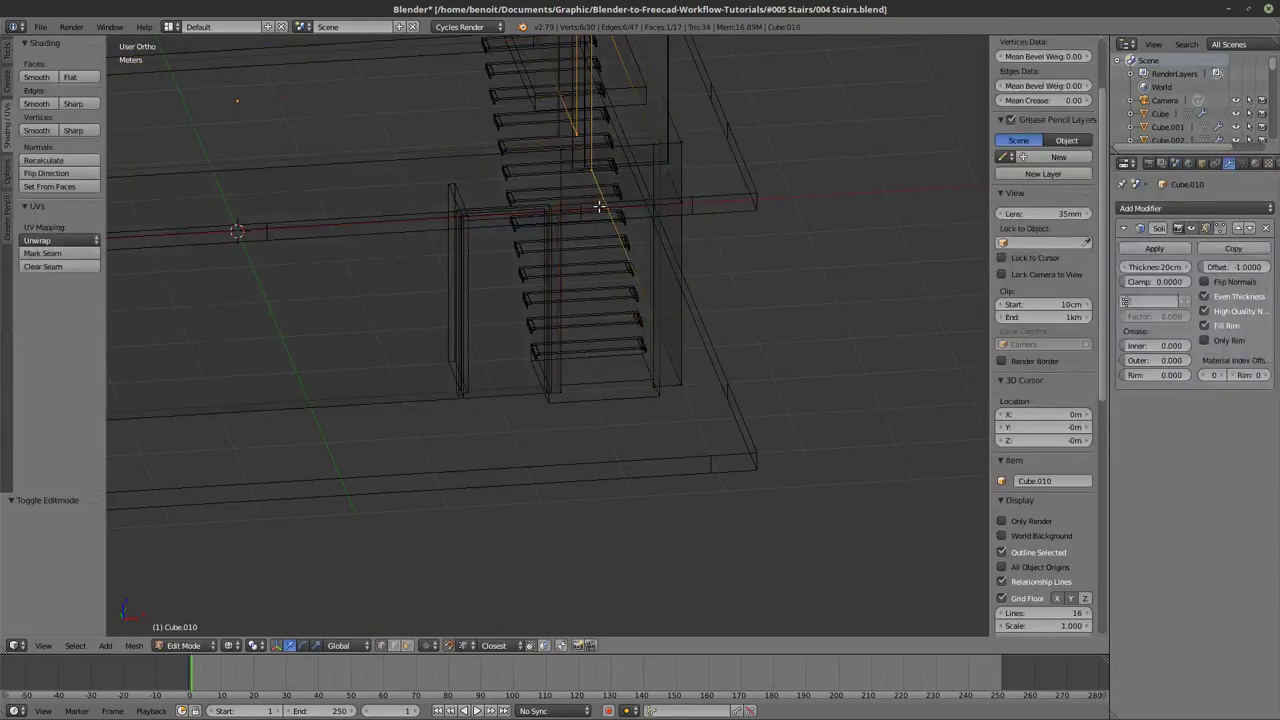
pyautogui.press('a')
pyautogui.keyDown('shift'); pyautogui.rightClick(649, 148); pyautogui.keyUp('shift')
pyautogui.keyDown('shift'); pyautogui.rightClick(648, 207); pyautogui.keyUp('shift')
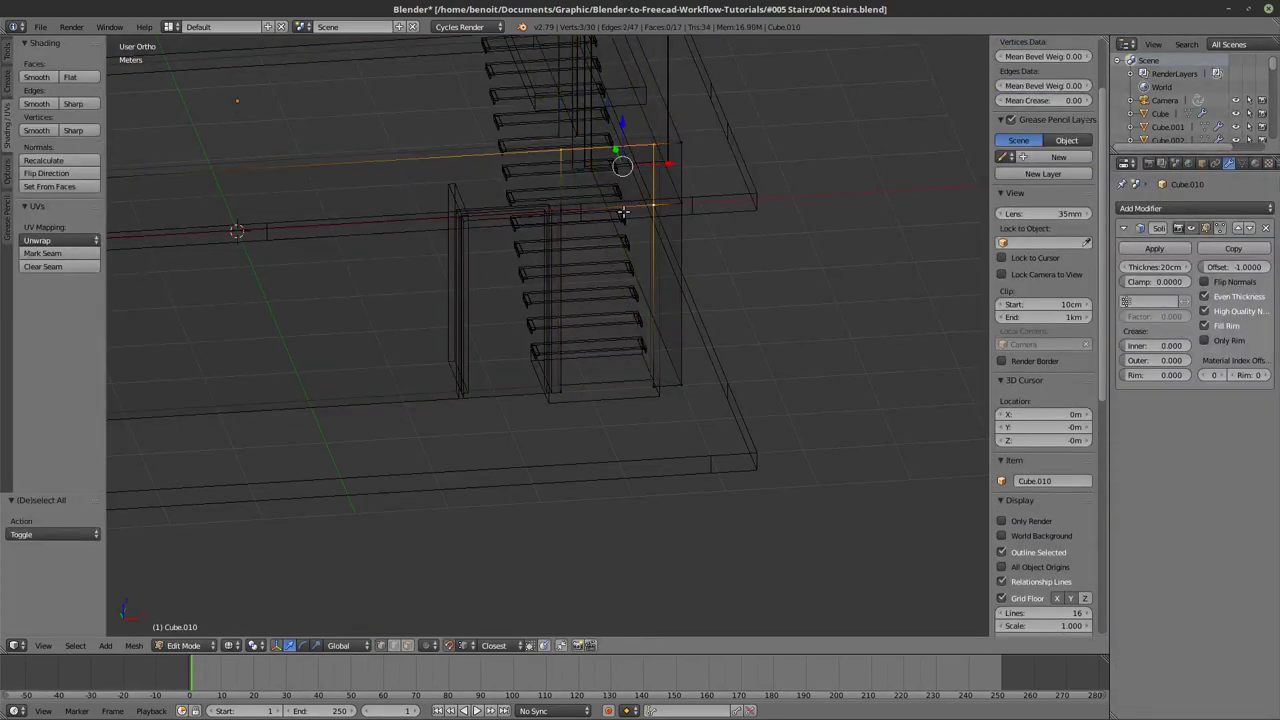
pyautogui.keyDown('shift'); pyautogui.rightClick(568, 218); pyautogui.keyUp('shift')
pyautogui.keyDown('shift'); pyautogui.rightClick(567, 378); pyautogui.keyUp('shift')
pyautogui.keyDown('shift'); pyautogui.rightClick(657, 384); pyautogui.keyUp('shift')
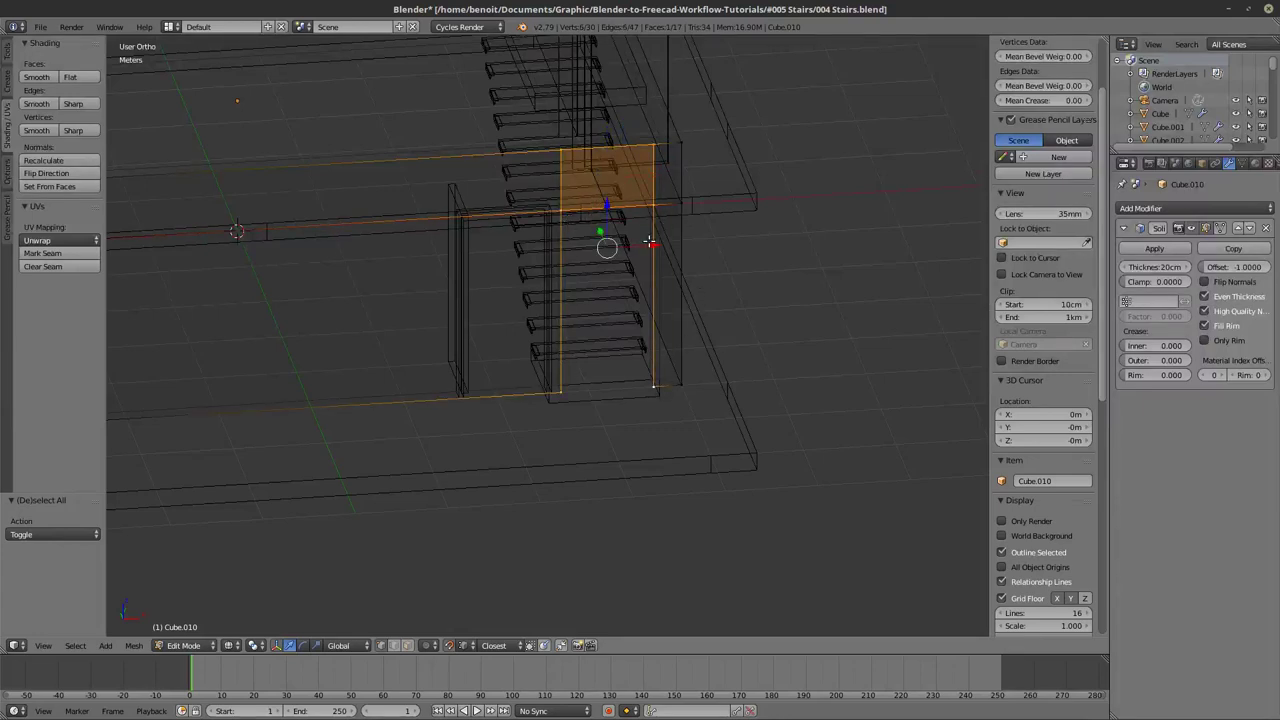
pyautogui.moveTo(658, 244); pyautogui.dragTo(462, 216)
pyautogui.press('Tab')
# Examine the relocated door openings, the stair and the stairwell in wireframe and solid display.
pyautogui.moveTo(632, 288)
pyautogui.mouseDown(button='middle')
pyautogui.moveTo(604, 290)
pyautogui.moveTo(583, 269)
pyautogui.moveTo(543, 406)
pyautogui.moveTo(485, 419)
pyautogui.moveTo(463, 374)
pyautogui.moveTo(431, 371)
pyautogui.moveTo(491, 349)
pyautogui.moveTo(489, 366)
pyautogui.moveTo(523, 380)
pyautogui.moveTo(623, 391)
pyautogui.moveTo(655, 353)
pyautogui.moveTo(577, 380)
pyautogui.moveTo(603, 389)
pyautogui.moveTo(614, 444)
pyautogui.moveTo(542, 494)
pyautogui.moveTo(448, 500)
pyautogui.moveTo(616, 463)
pyautogui.moveTo(588, 440)
pyautogui.moveTo(714, 421)
pyautogui.moveTo(749, 398)
pyautogui.moveTo(672, 430)
pyautogui.moveTo(704, 434)
pyautogui.moveTo(616, 477)
pyautogui.moveTo(683, 485)
pyautogui.moveTo(609, 380)
pyautogui.moveTo(579, 486)
pyautogui.moveTo(649, 376)
pyautogui.mouseUp(button='middle')
pyautogui.press('z')
pyautogui.scroll(4, 649, 370)
pyautogui.keyDown('shift'); pyautogui.moveTo(791, 330); pyautogui.dragTo(522, 365, button='middle'); pyautogui.keyUp('shift')
pyautogui.scroll(2, 522, 365)
pyautogui.press('z')
pyautogui.scroll(3, 561, 357)
pyautogui.scroll(-4, 562, 357)
pyautogui.scroll(-8, 562, 357)
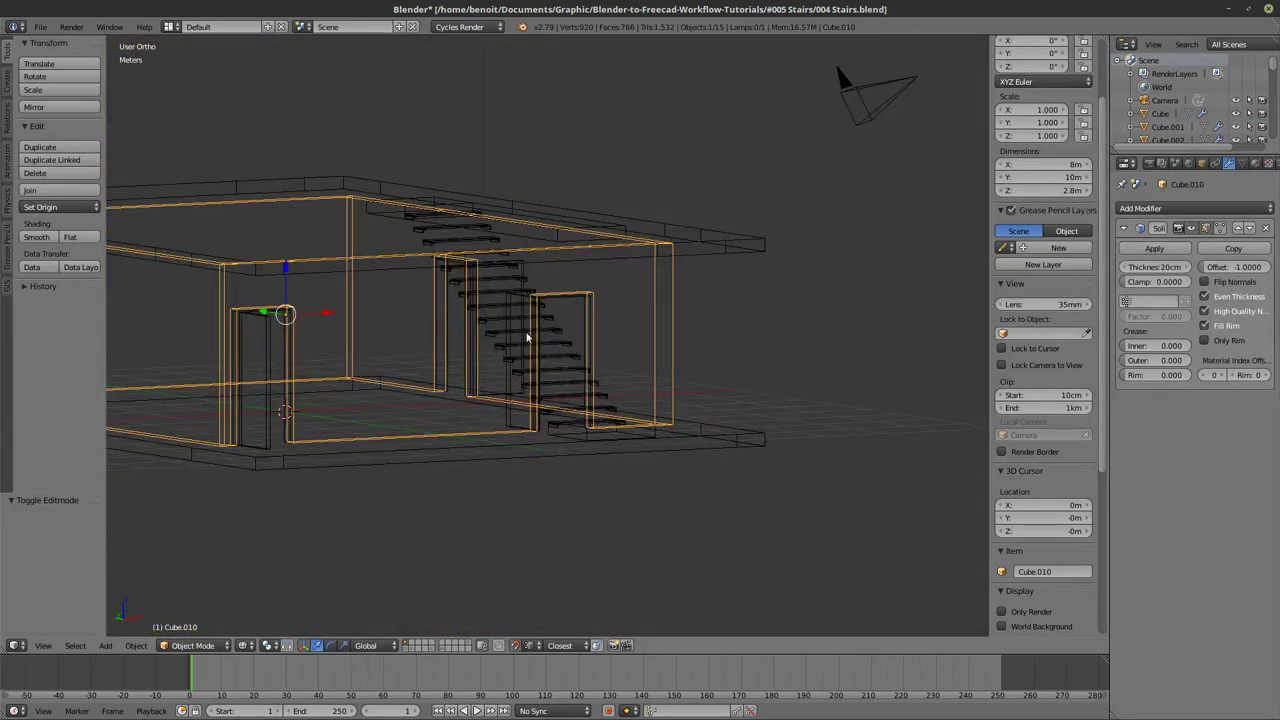
pyautogui.press('z')
pyautogui.moveTo(538, 345); pyautogui.dragTo(464, 387, button='middle')
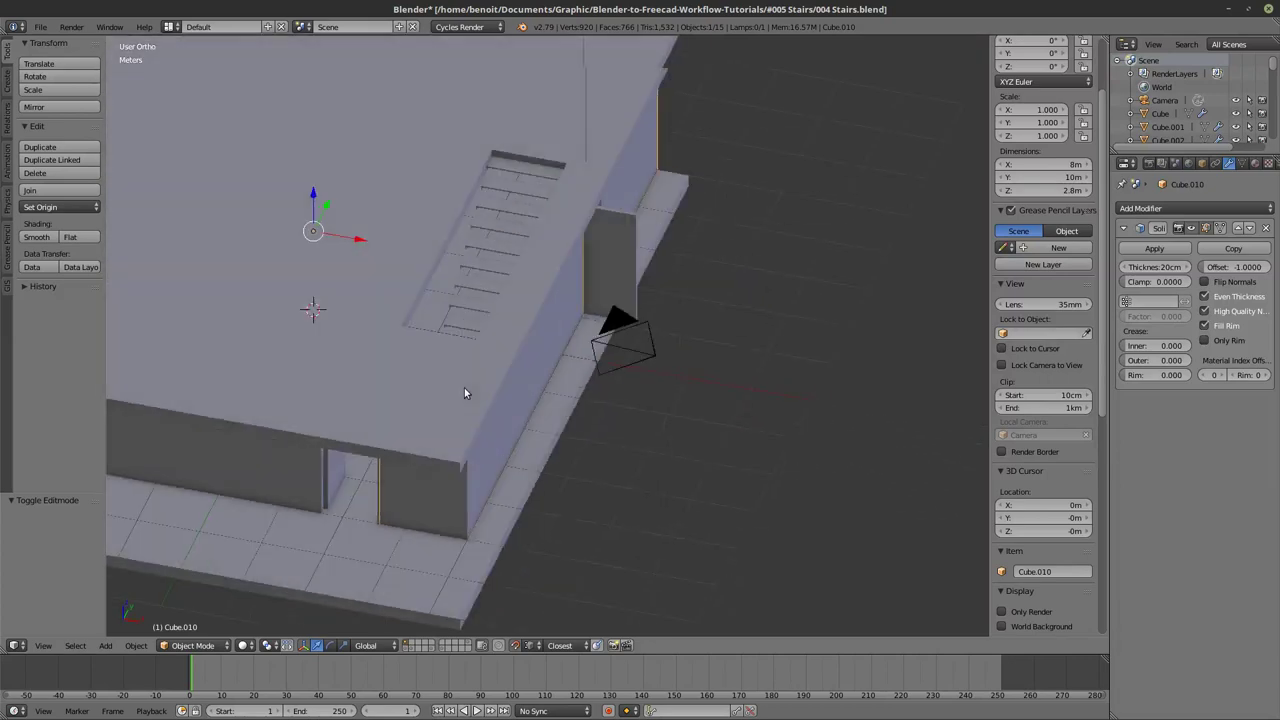
# Select the stair with its 17-count array and start a Wavefront (.obj) export.
pyautogui.rightClick(511, 223)
pyautogui.moveTo(511, 225); pyautogui.dragTo(507, 268, button='middle')
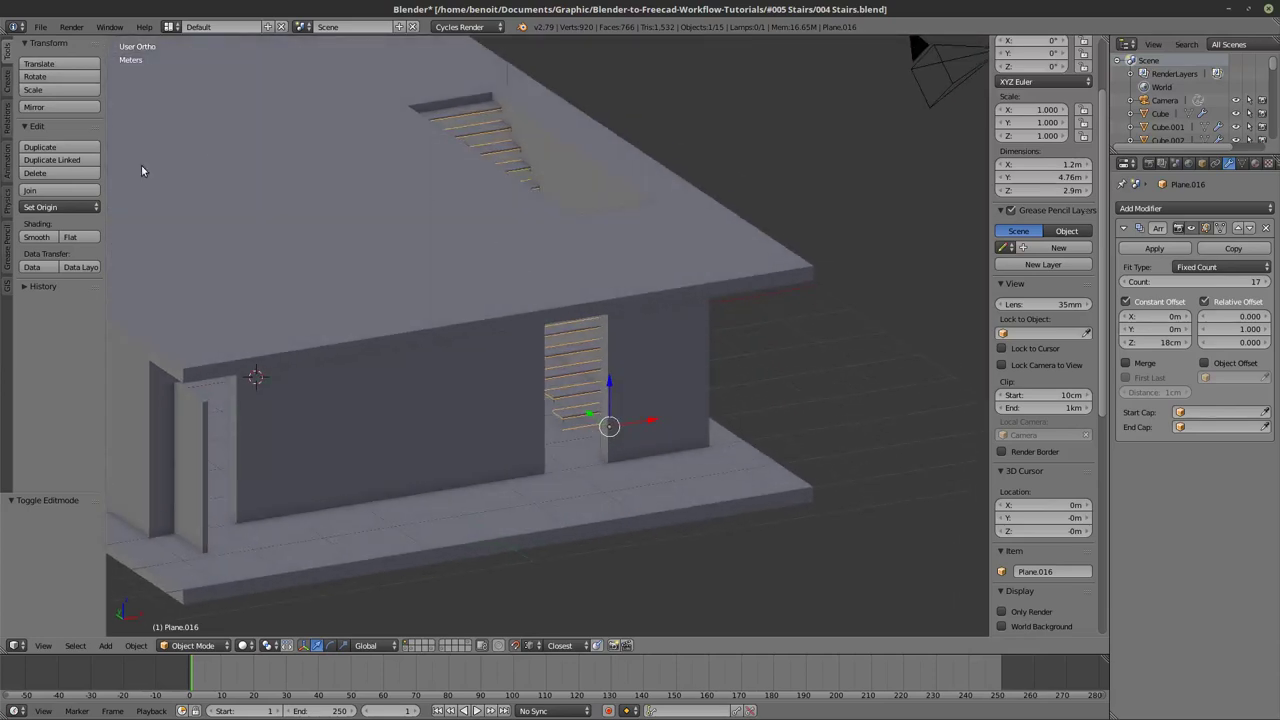
pyautogui.click(40, 26)
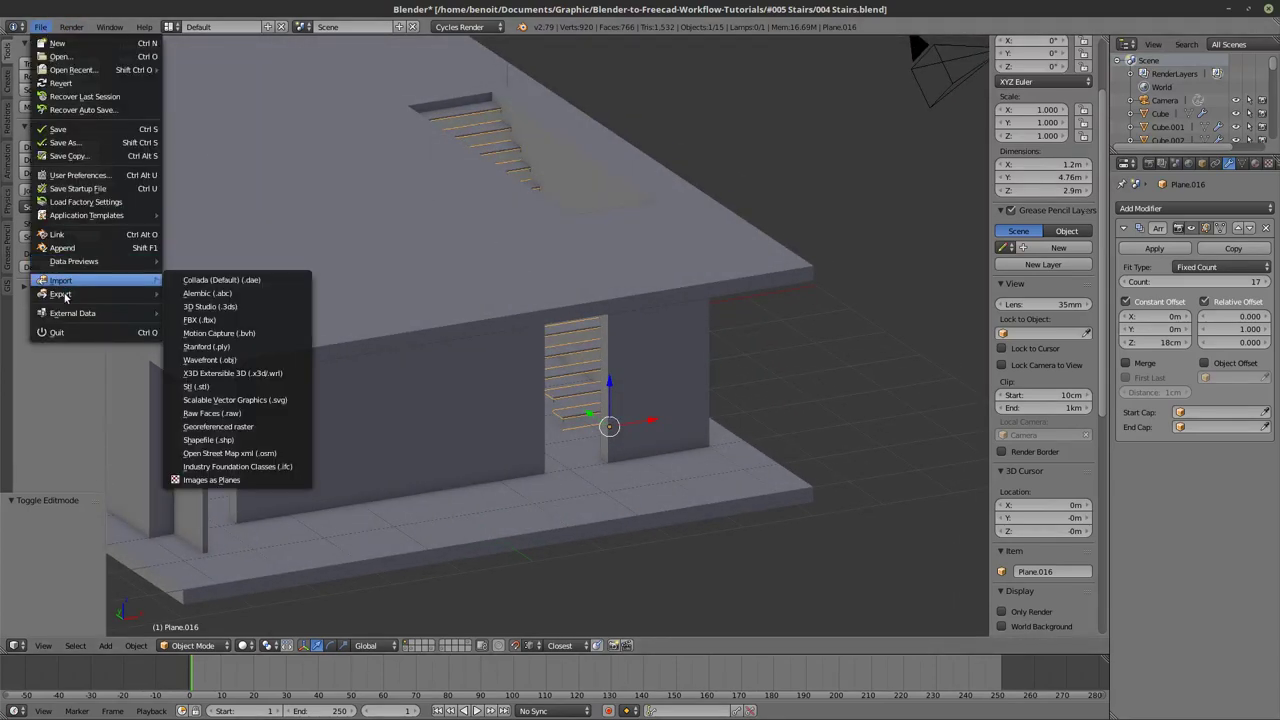
pyautogui.moveTo(63, 297)
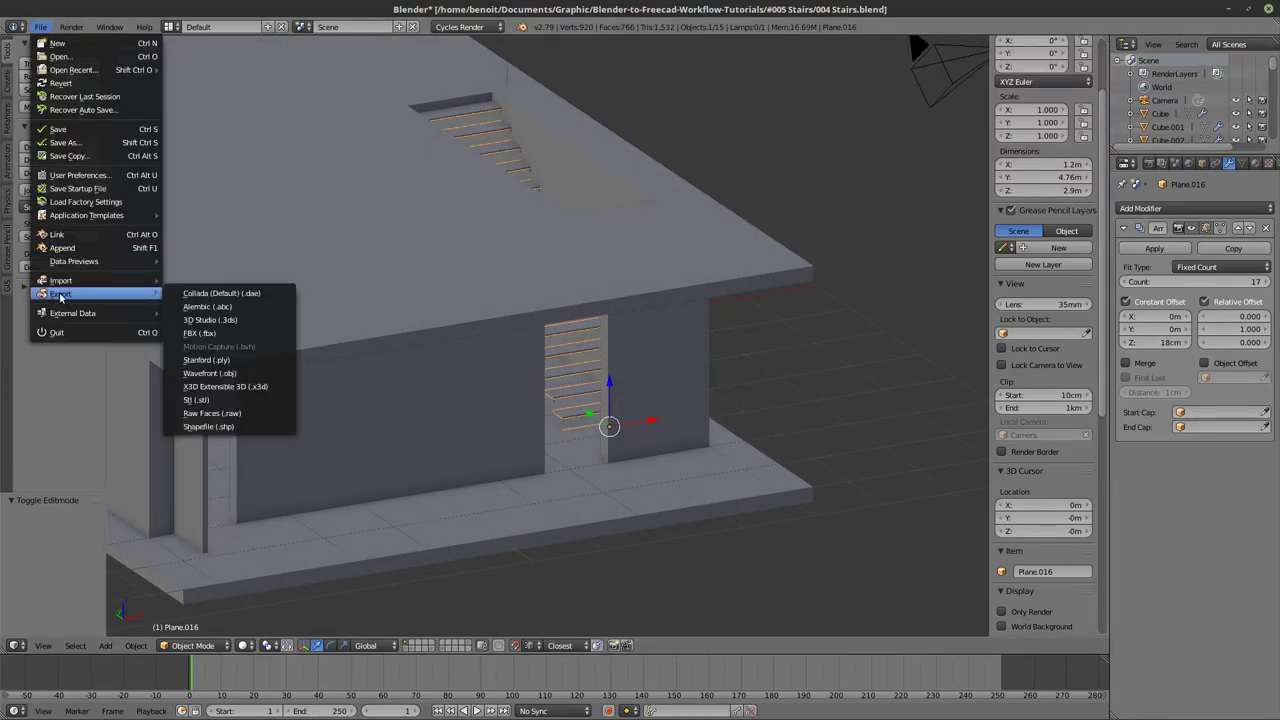
pyautogui.click(212, 373)
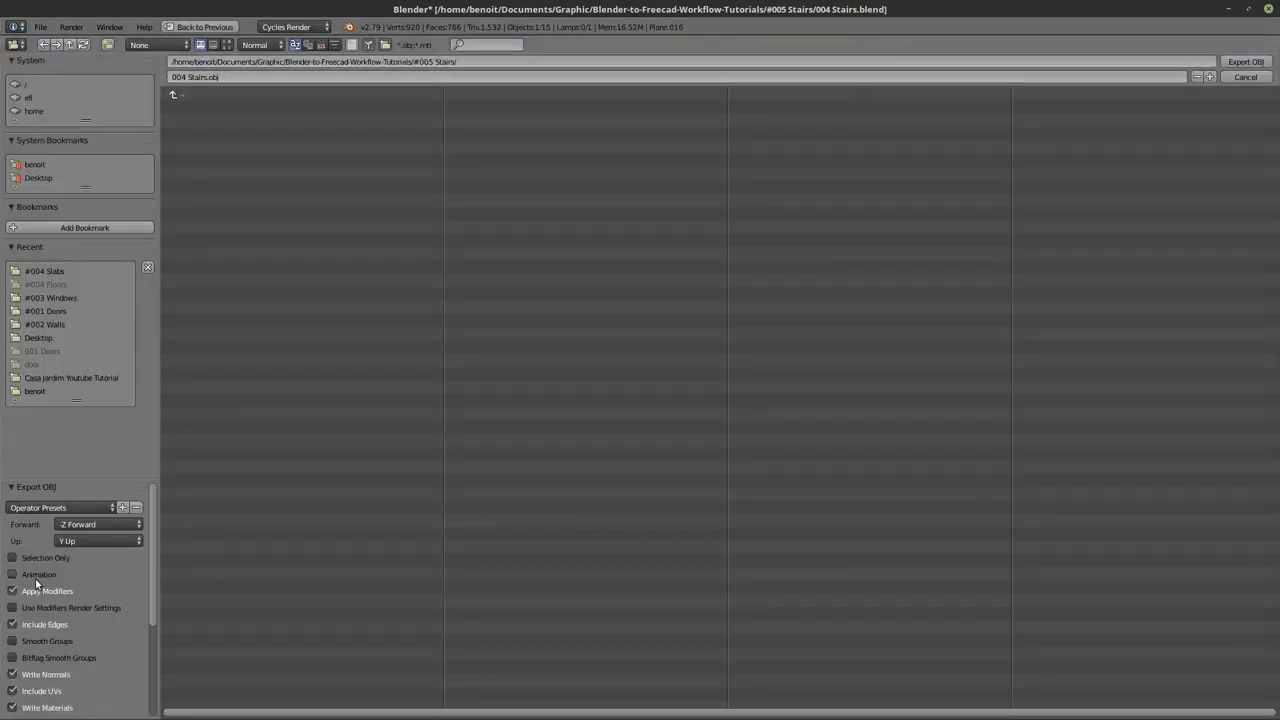
# Name the OBJ export file metal stair and set it to Selection Only, Y Forward and Z Up.
pyautogui.click(182, 77)
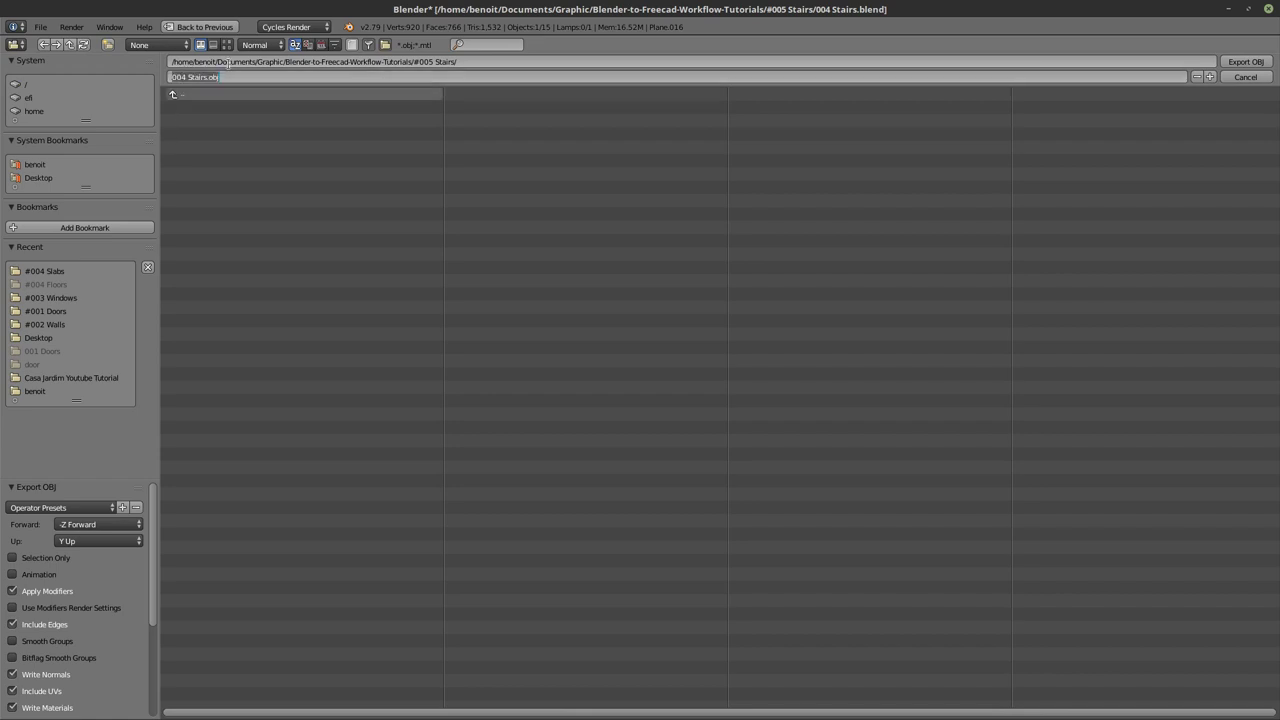
pyautogui.write('metal stair')
pyautogui.press('Return')
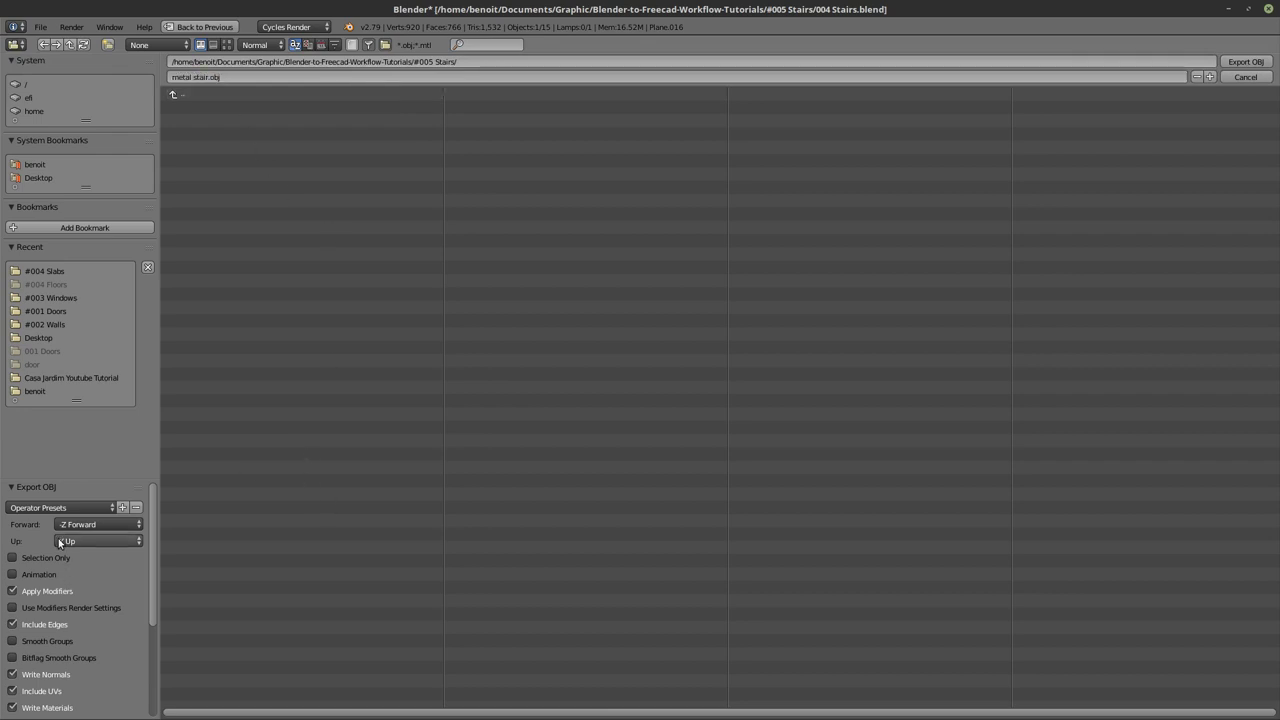
pyautogui.click(110, 541)
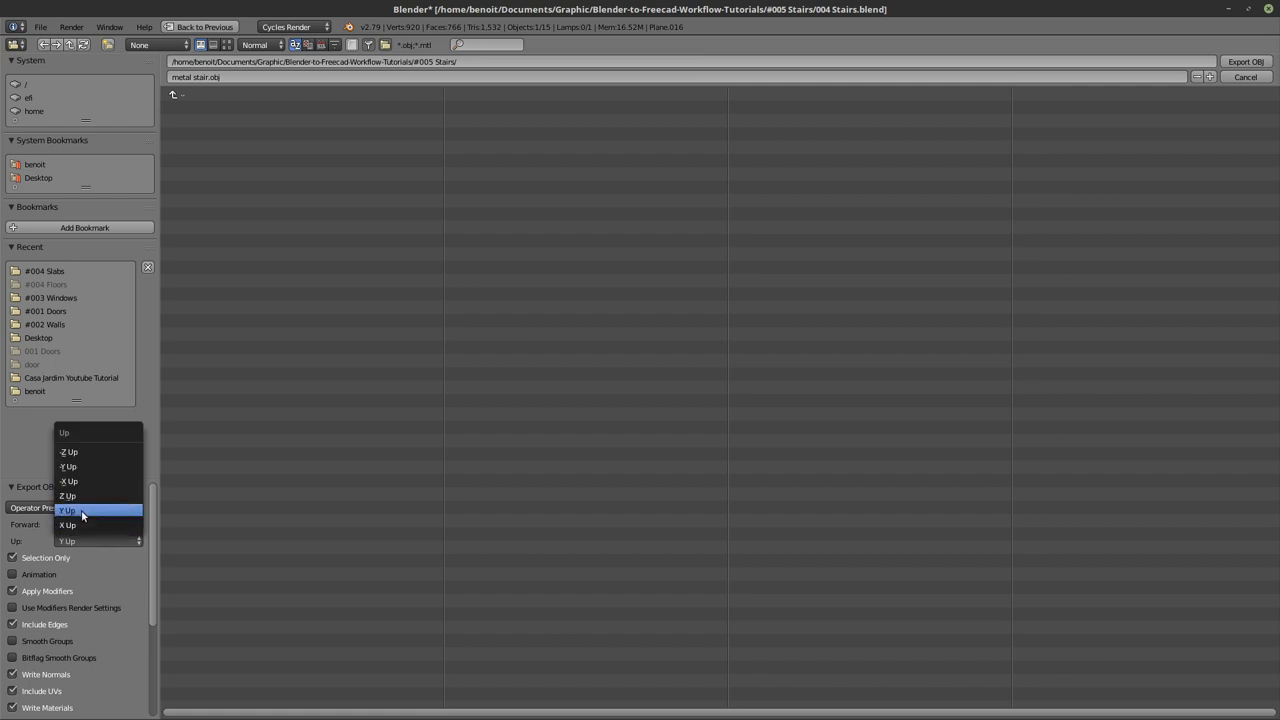
pyautogui.click(68, 539)
pyautogui.click(68, 539)
pyautogui.click(75, 495)
pyautogui.click(75, 524)
pyautogui.click(75, 494)
# Set the export scale to 1000 and export the stair treads as metal stair.obj.
pyautogui.scroll(-5, 100, 640)
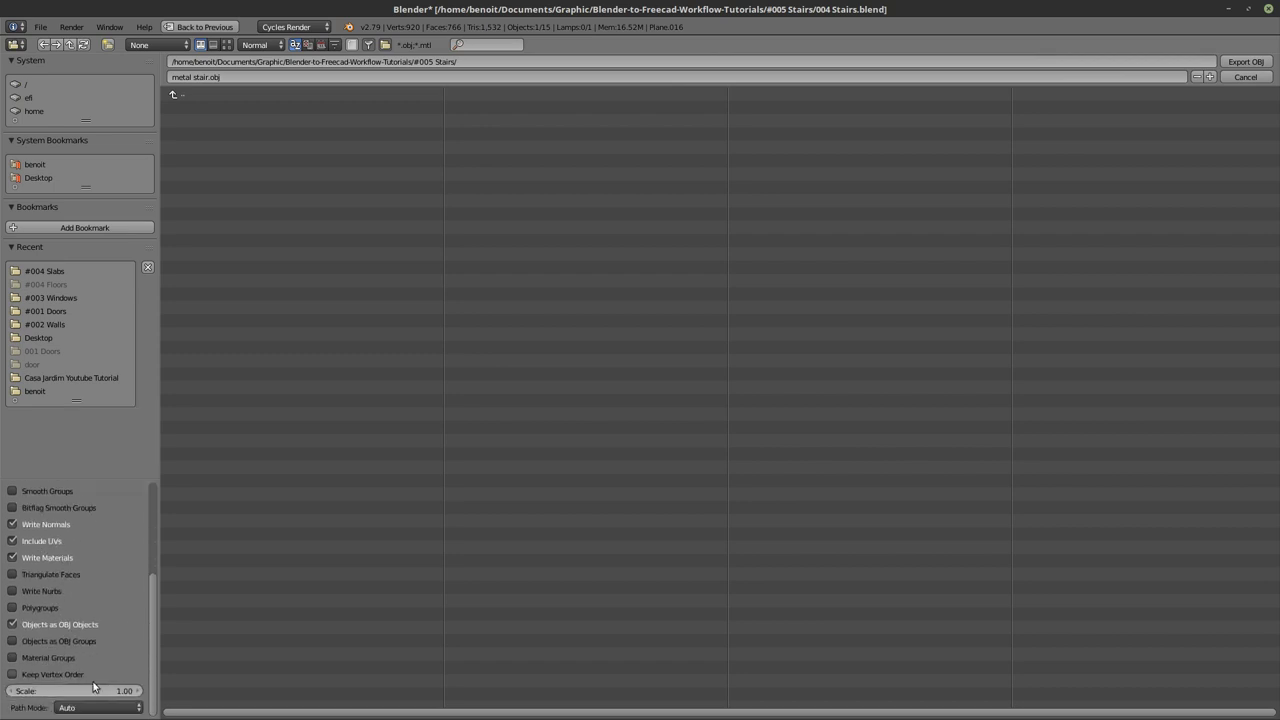
pyautogui.click(65, 688)
pyautogui.write('100')
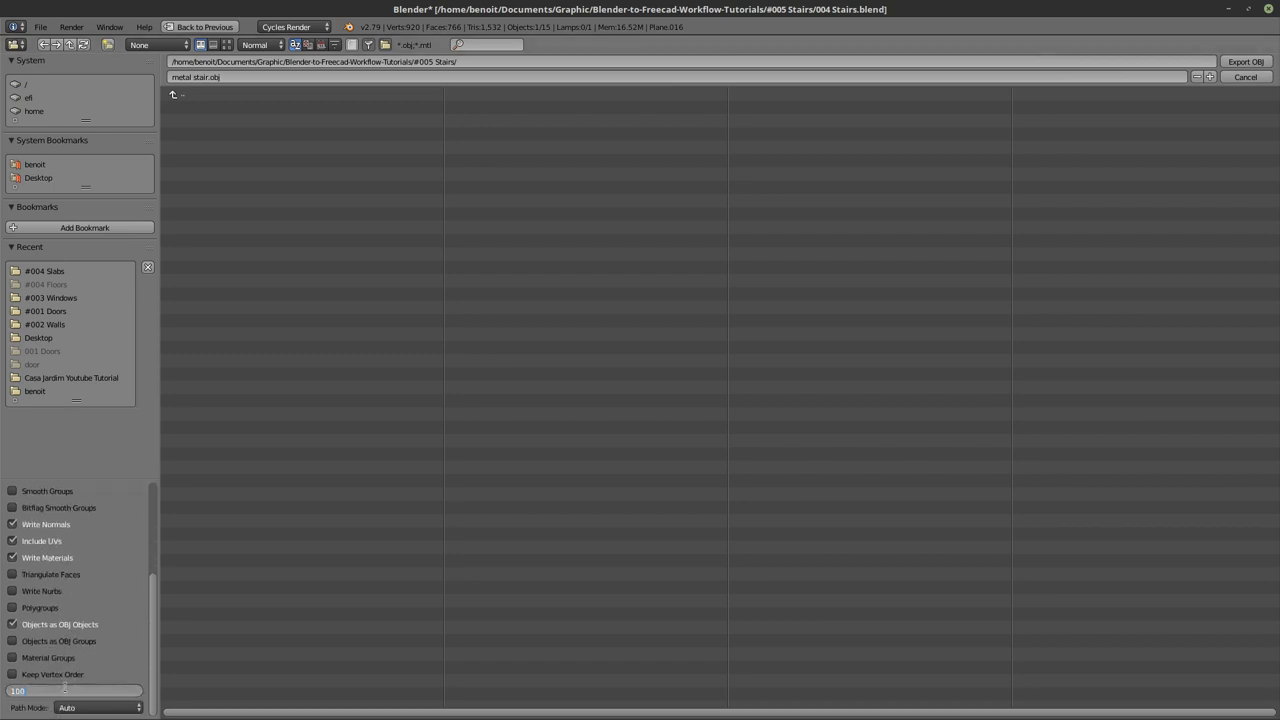
pyautogui.write('0')
pyautogui.press('Return')
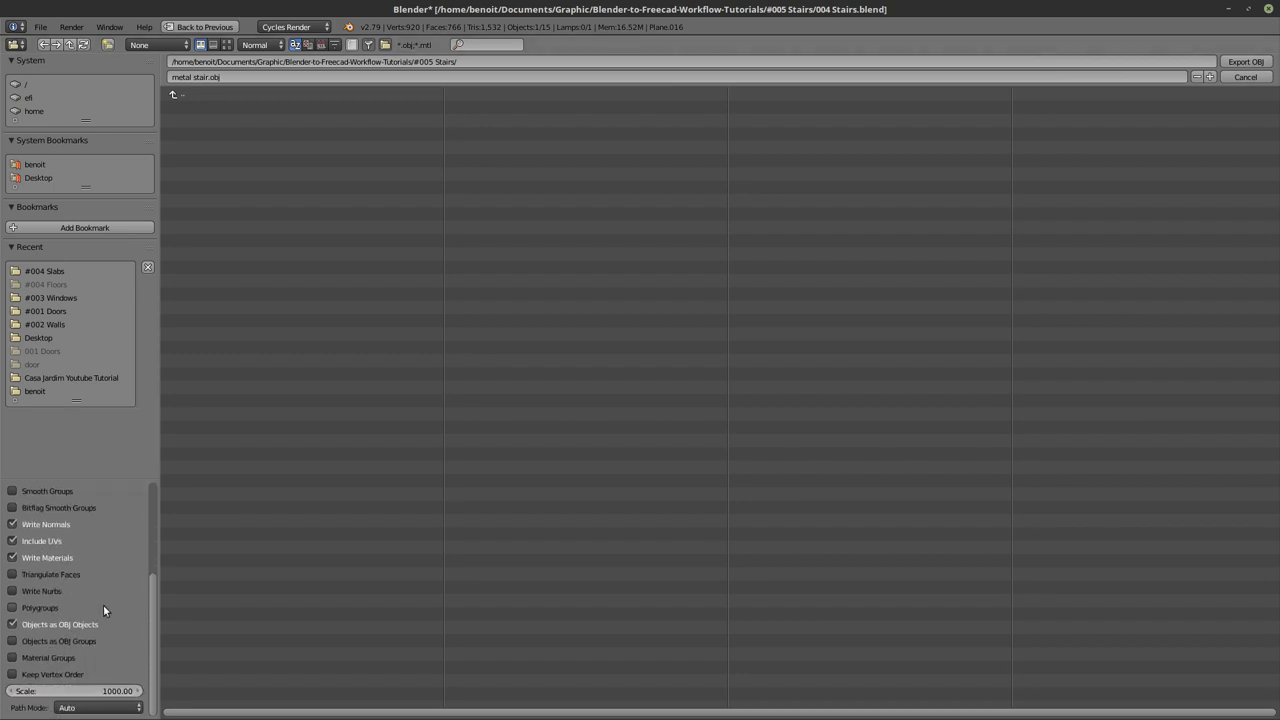
pyautogui.scroll(3, 104, 610)
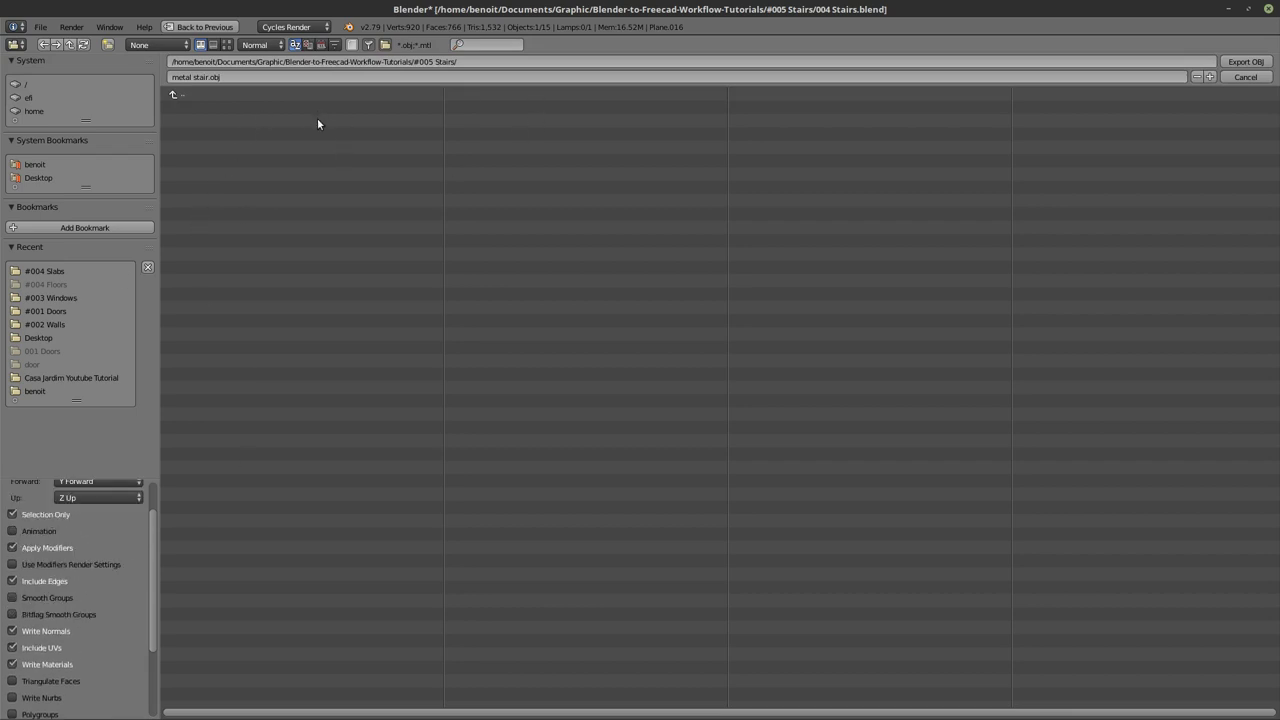
pyautogui.click(1246, 60)
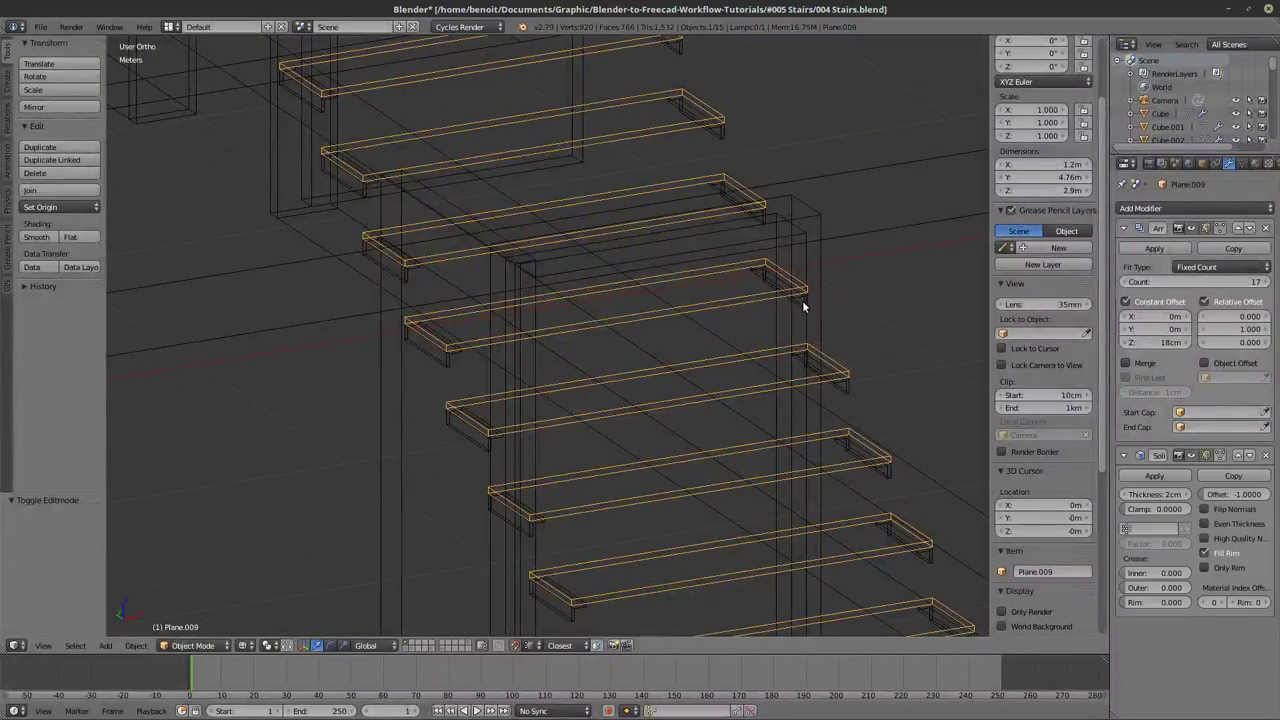
# Select the arrayed brackets under the stair treads and export them as brackets.obj with the same OBJ settings.
pyautogui.rightClick(802, 300)
pyautogui.rightClick(802, 300)
pyautogui.scroll(-6, 537, 305)
pyautogui.moveTo(537, 313); pyautogui.dragTo(486, 330, button='middle')
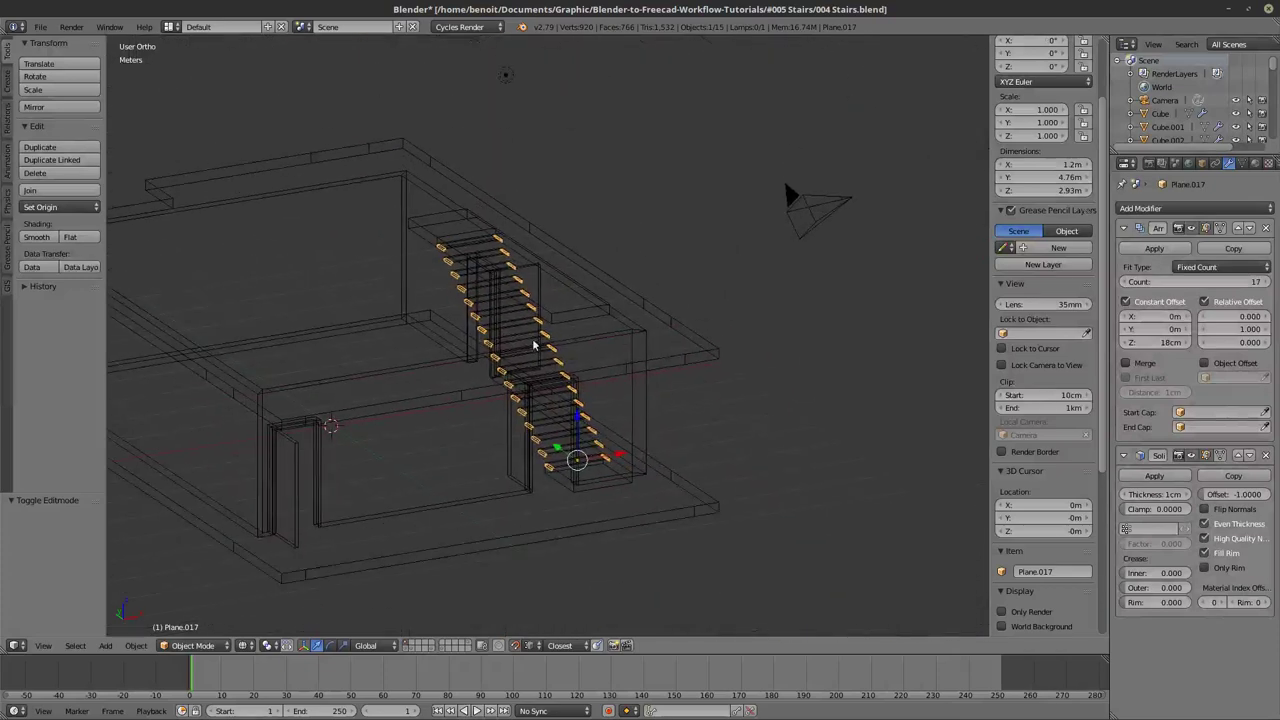
pyautogui.click(40, 26)
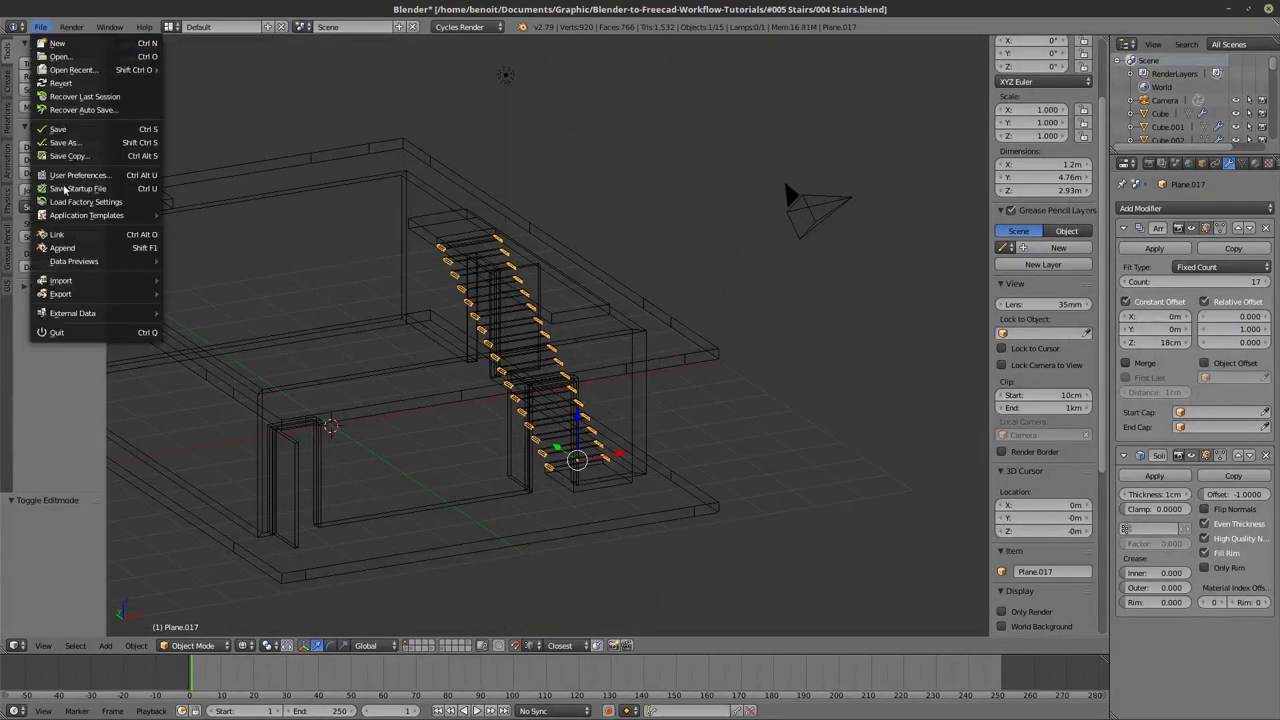
pyautogui.moveTo(72, 294)
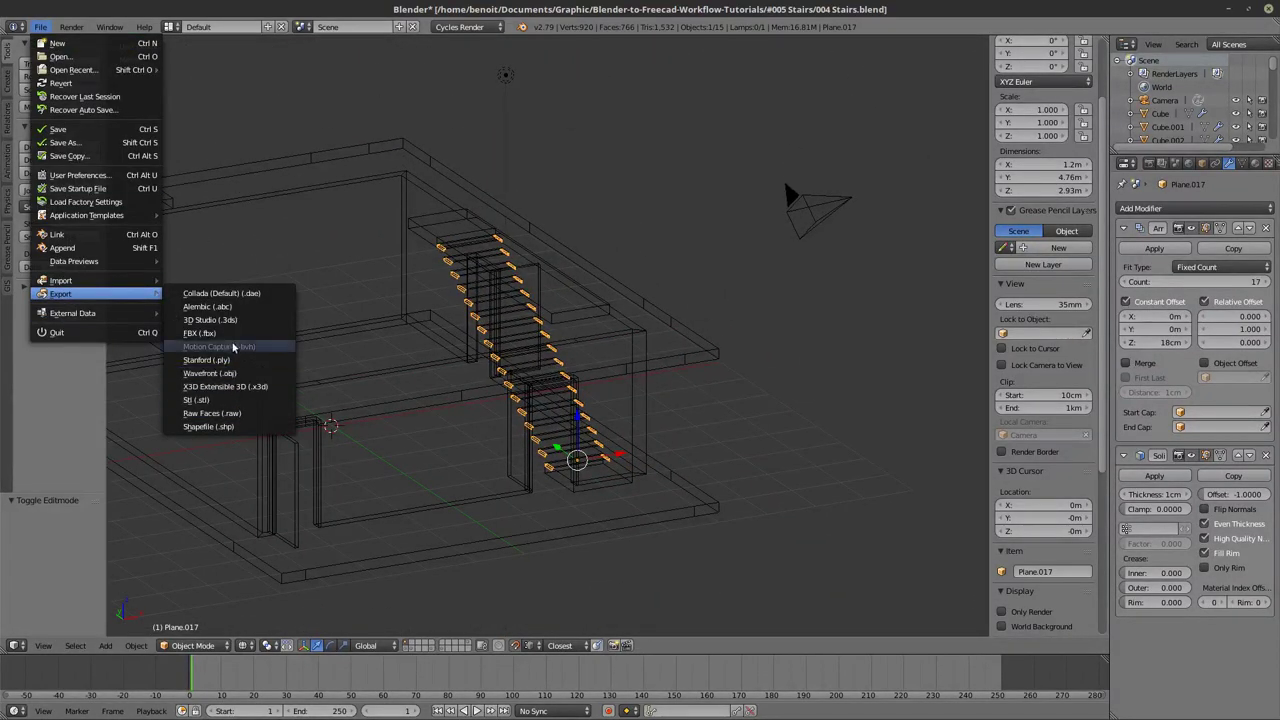
pyautogui.click(235, 375)
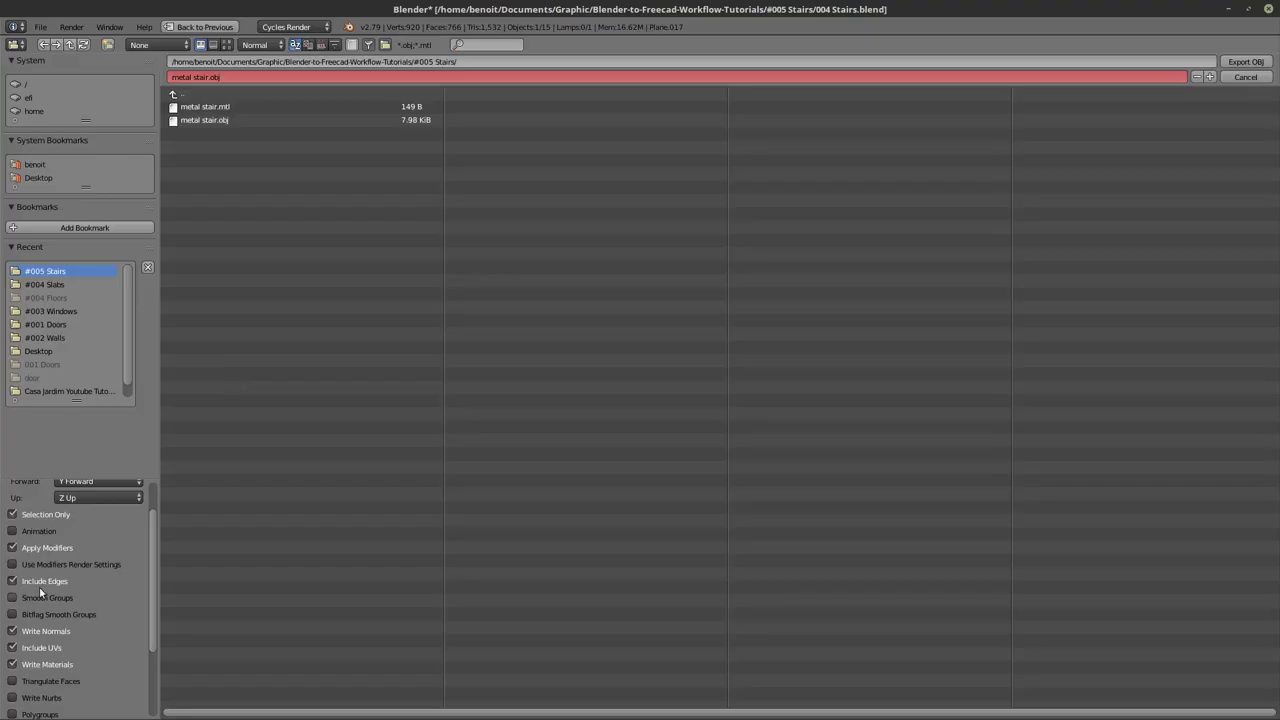
pyautogui.click(217, 77)
pyautogui.write('brackets')
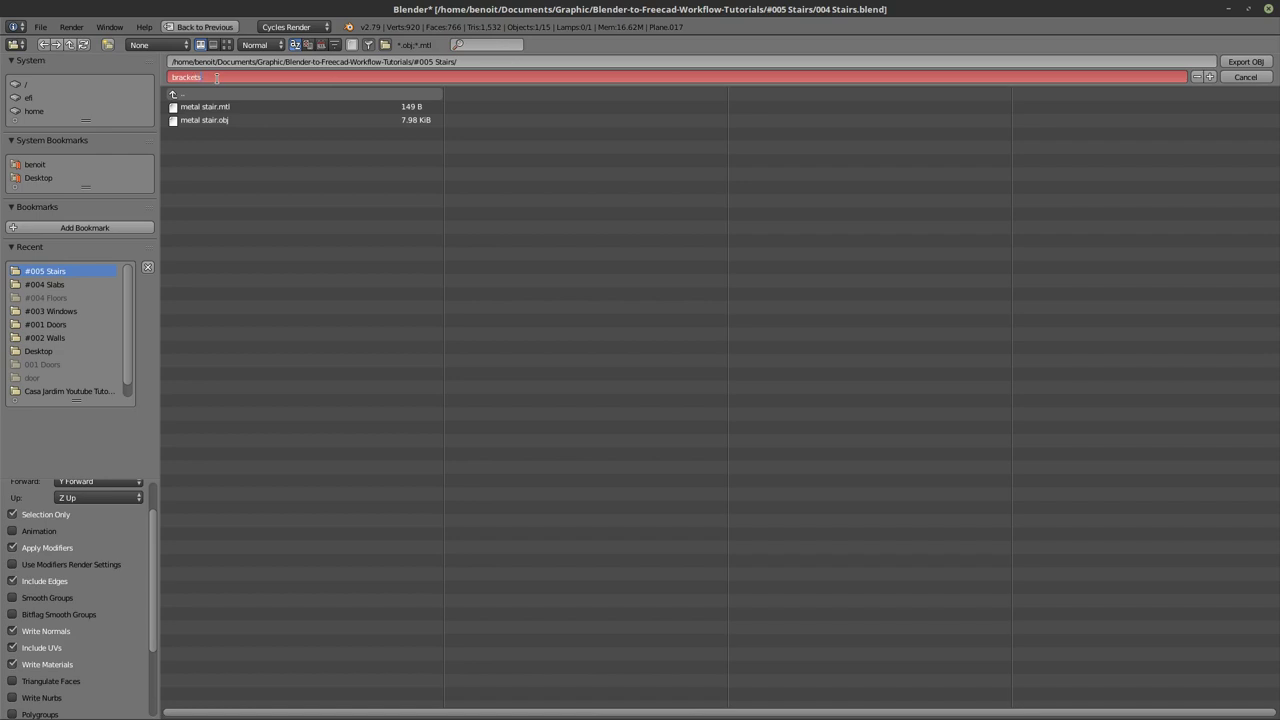
pyautogui.press('Return')
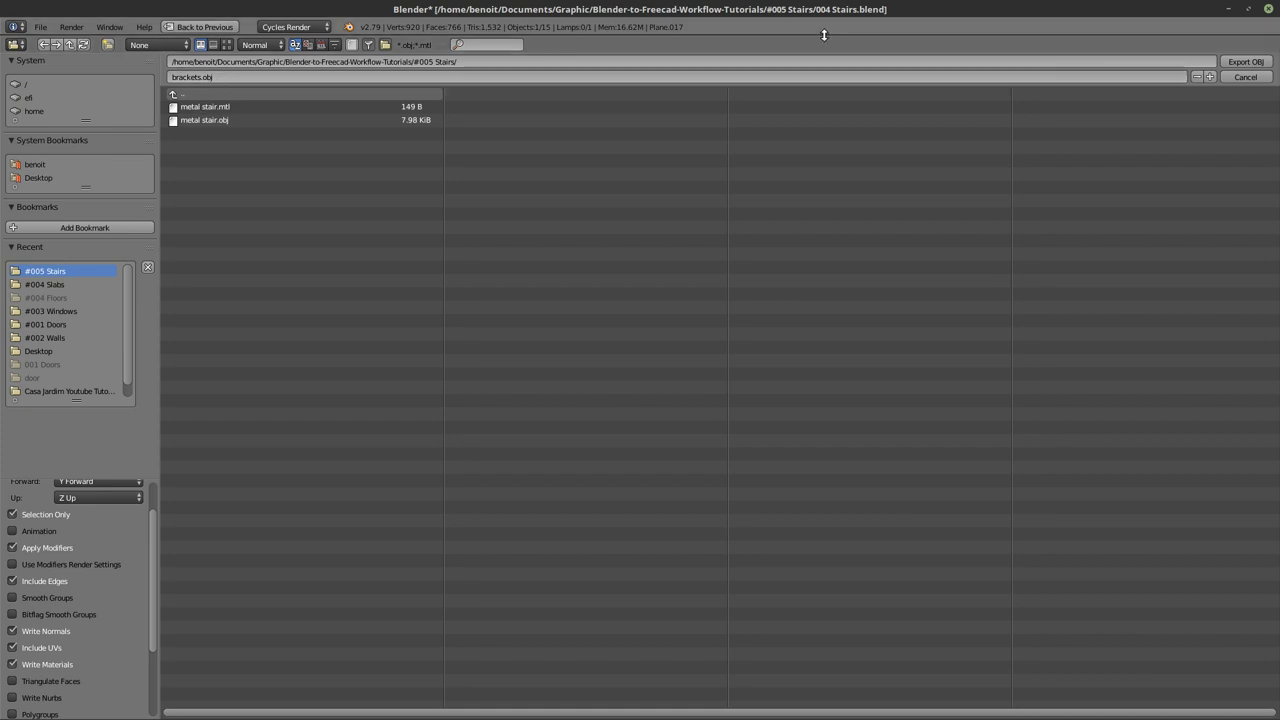
pyautogui.click(1257, 62)
# Select the three doors of the house together with their frames.
pyautogui.moveTo(617, 271); pyautogui.dragTo(390, 467, button='middle')
pyautogui.rightClick(333, 388)
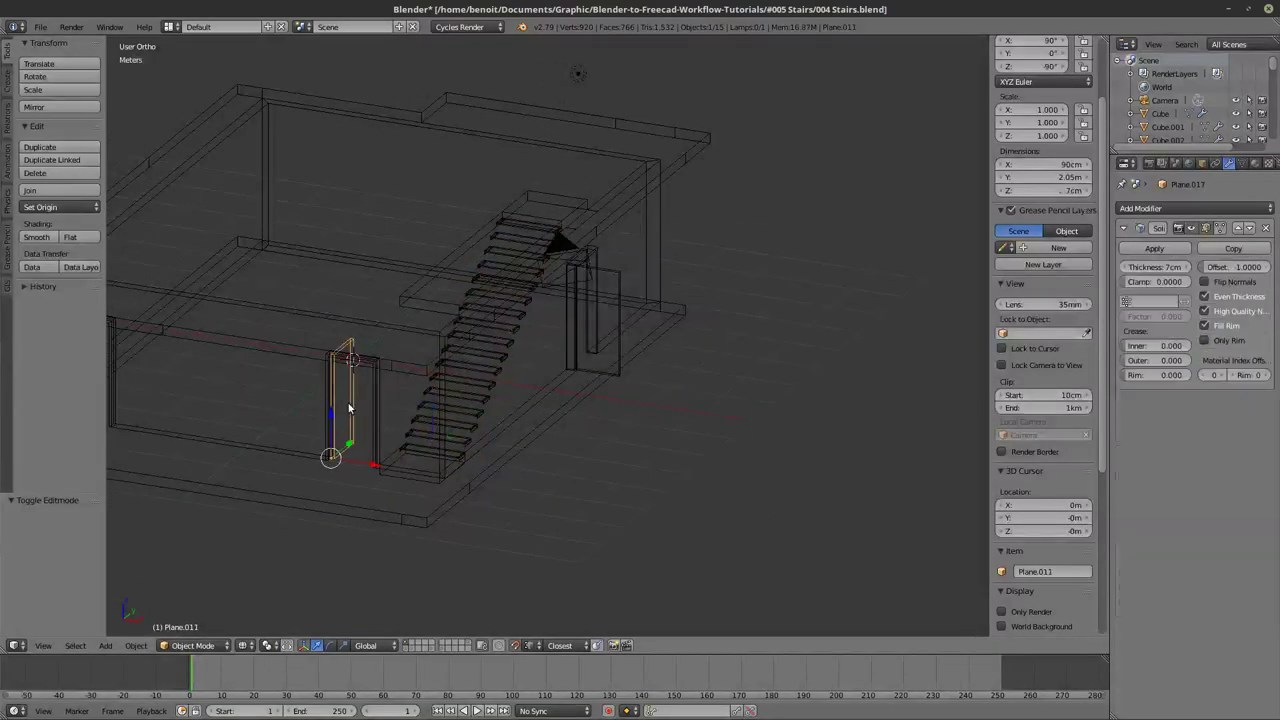
pyautogui.rightClick(333, 388)
pyautogui.rightClick(370, 388)
pyautogui.rightClick(375, 391)
pyautogui.rightClick(368, 388)
pyautogui.rightClick(349, 343)
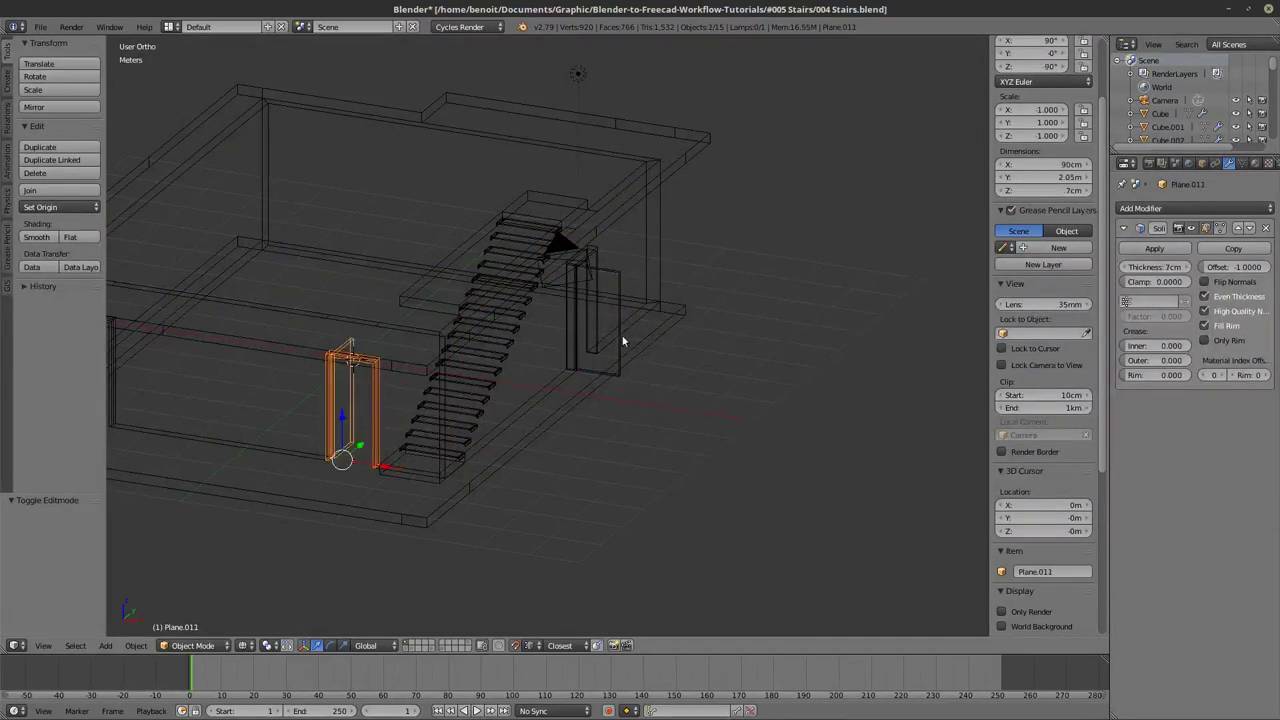
pyautogui.keyDown('shift'); pyautogui.rightClick(620, 291); pyautogui.keyUp('shift')
pyautogui.keyDown('shift'); pyautogui.rightClick(604, 256); pyautogui.keyUp('shift')
pyautogui.moveTo(674, 252); pyautogui.dragTo(616, 281, button='middle')
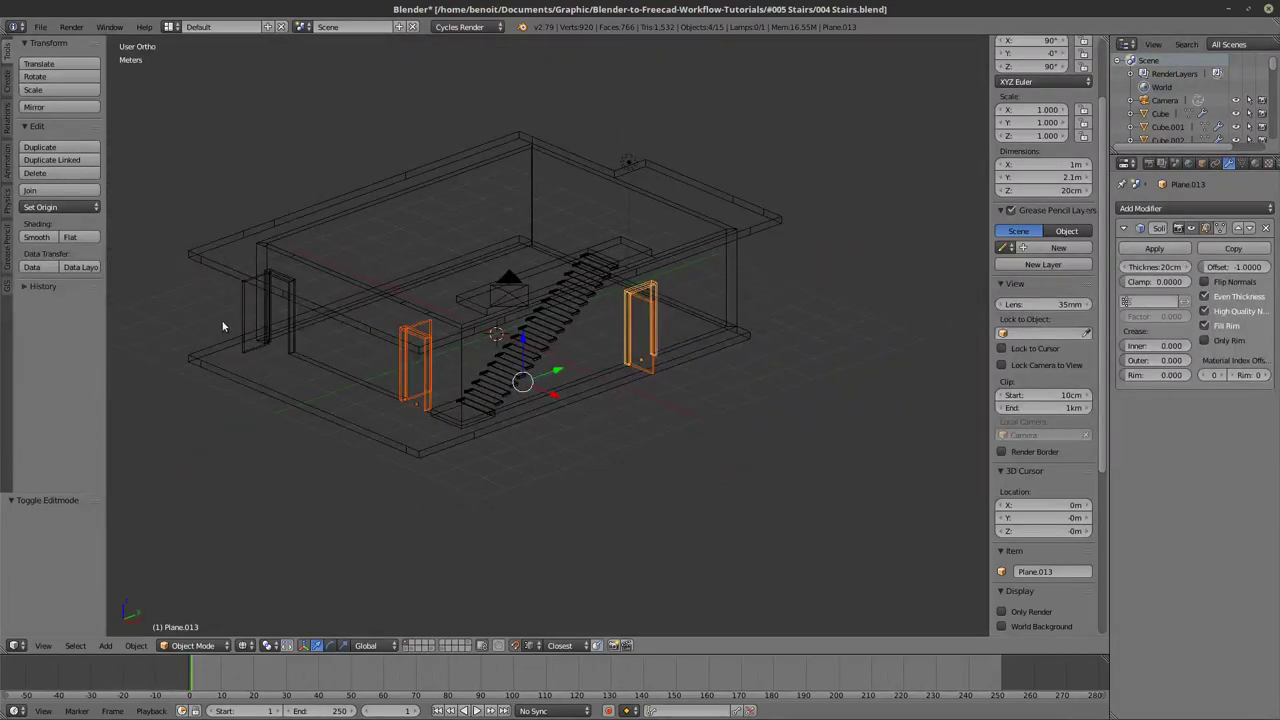
pyautogui.keyDown('shift'); pyautogui.rightClick(244, 300); pyautogui.keyUp('shift')
pyautogui.keyDown('shift'); pyautogui.rightClick(293, 345); pyautogui.keyUp('shift')
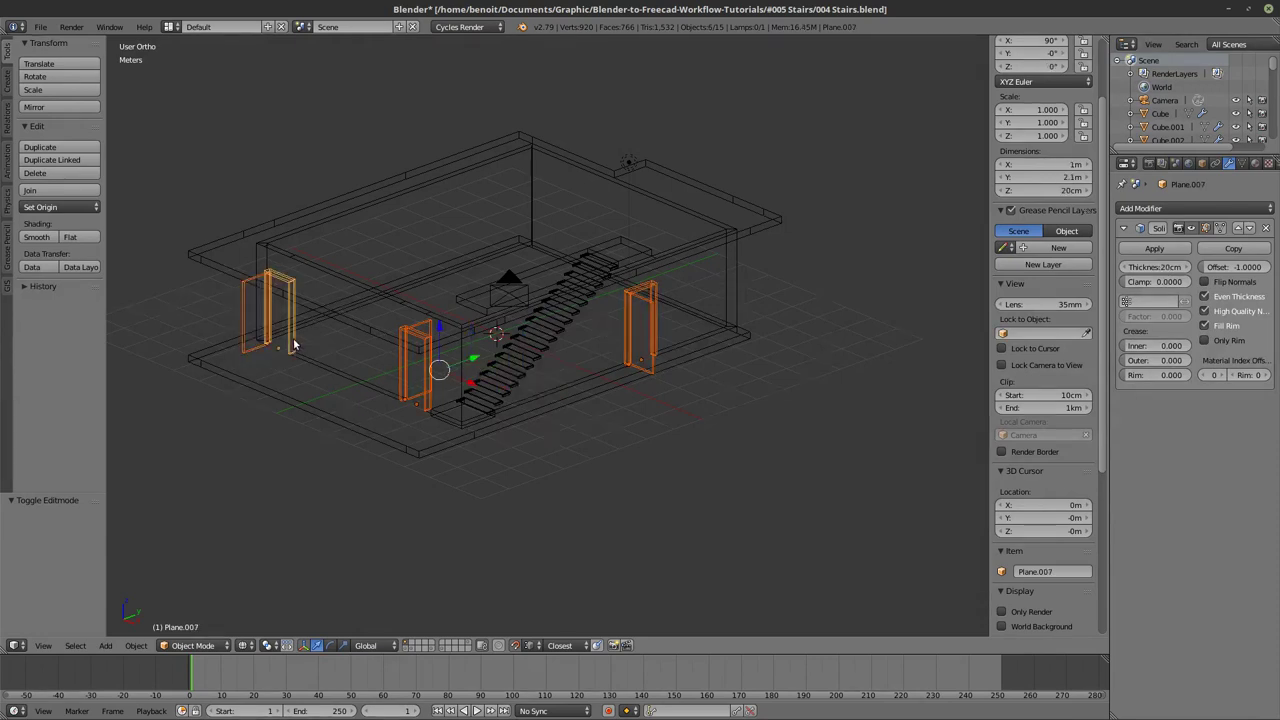
# Export the selected doors and frames in Wavefront format as Doors.obj.
pyautogui.click(40, 27)
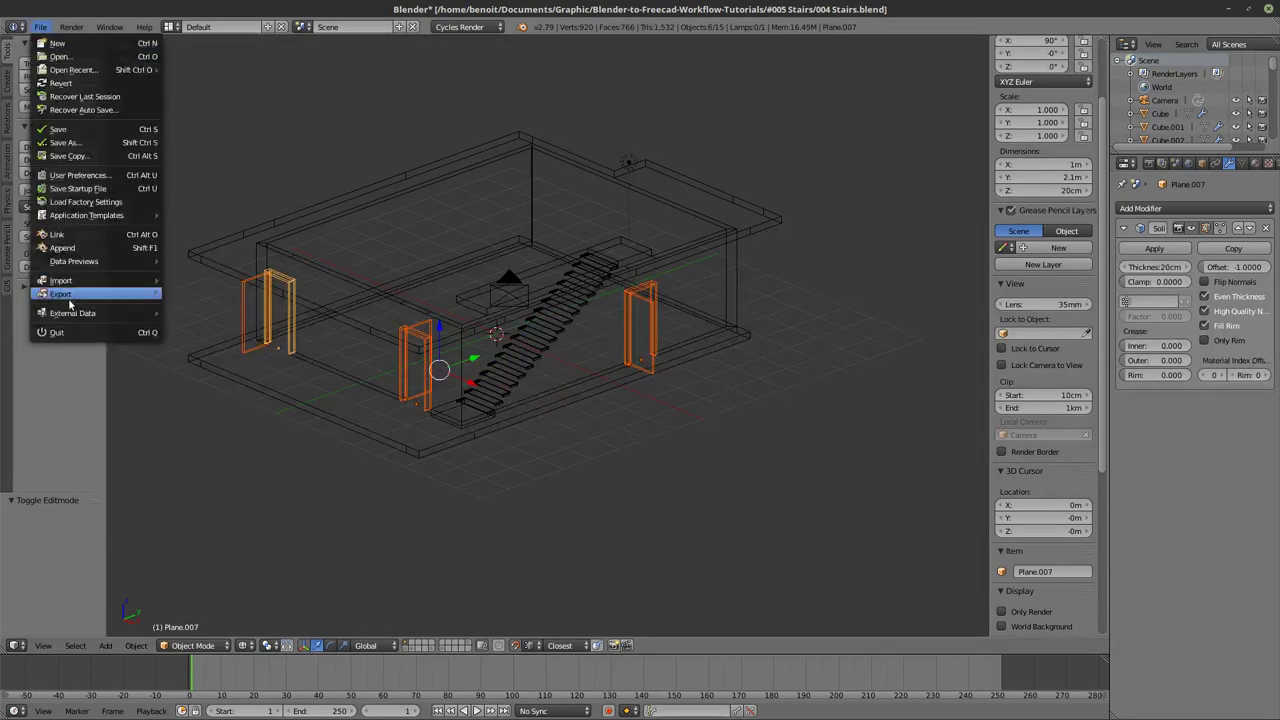
pyautogui.moveTo(74, 295)
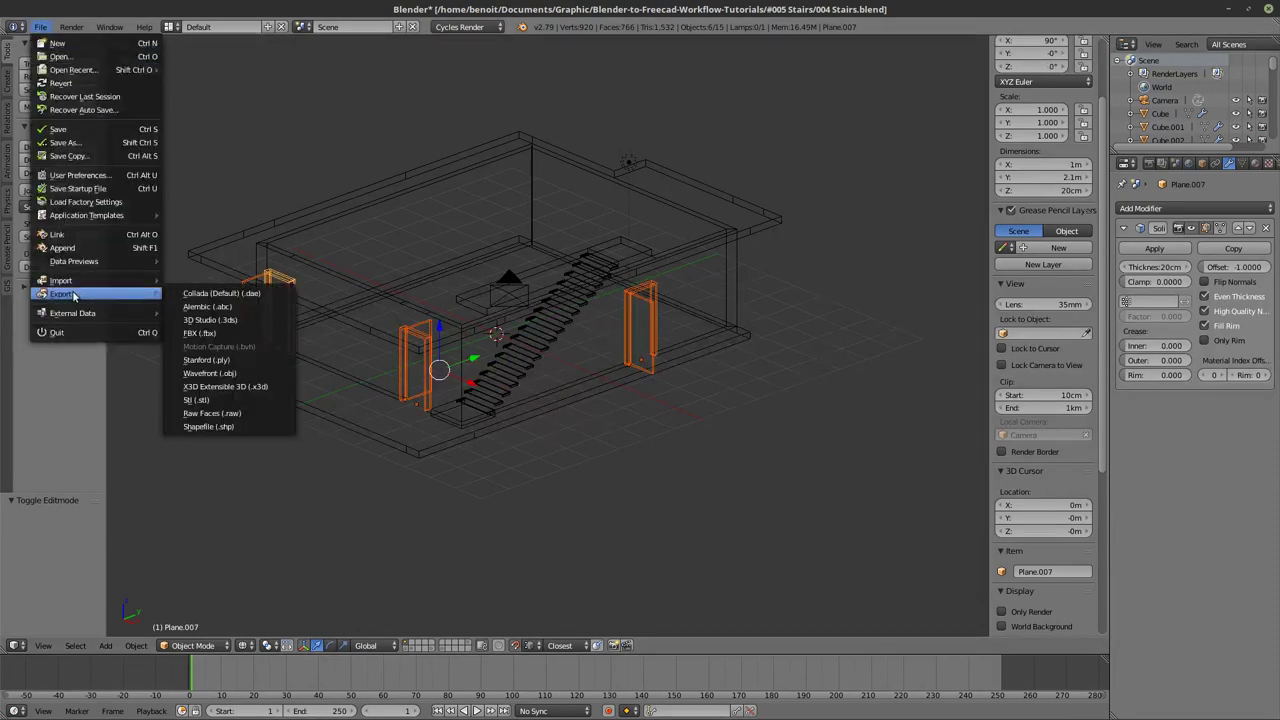
pyautogui.click(240, 373)
pyautogui.click(207, 77)
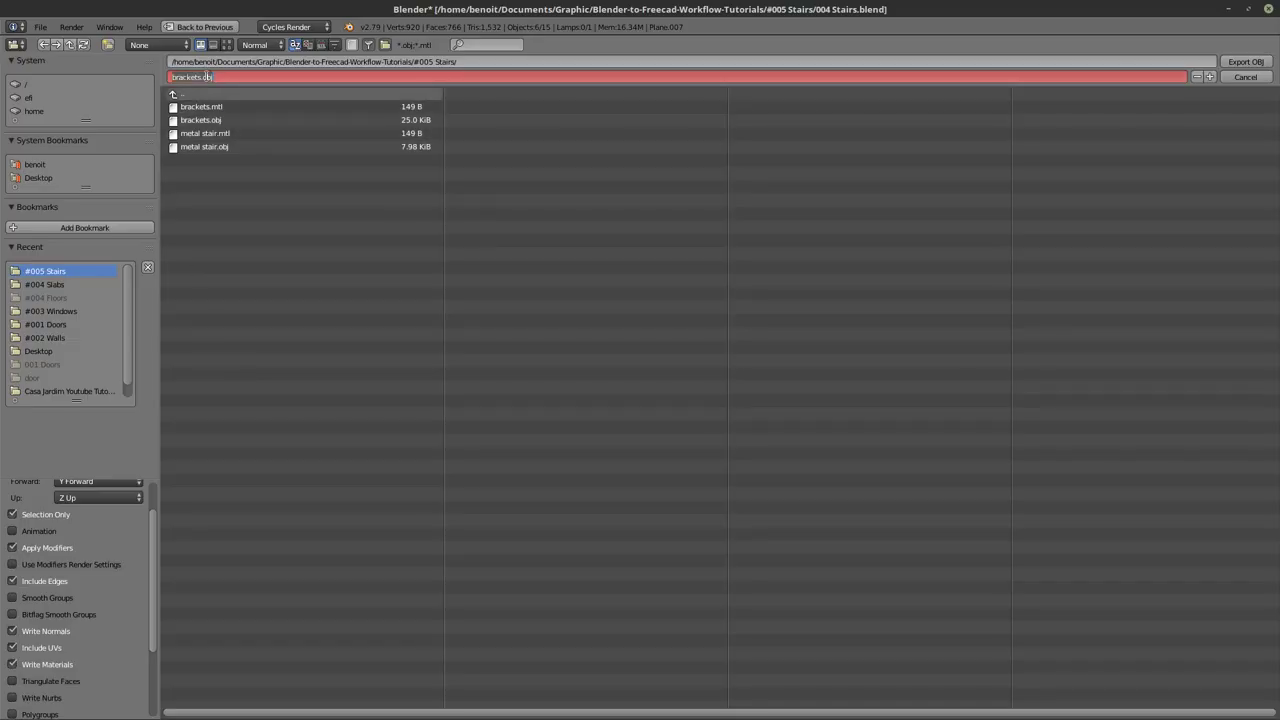
pyautogui.press('Return')
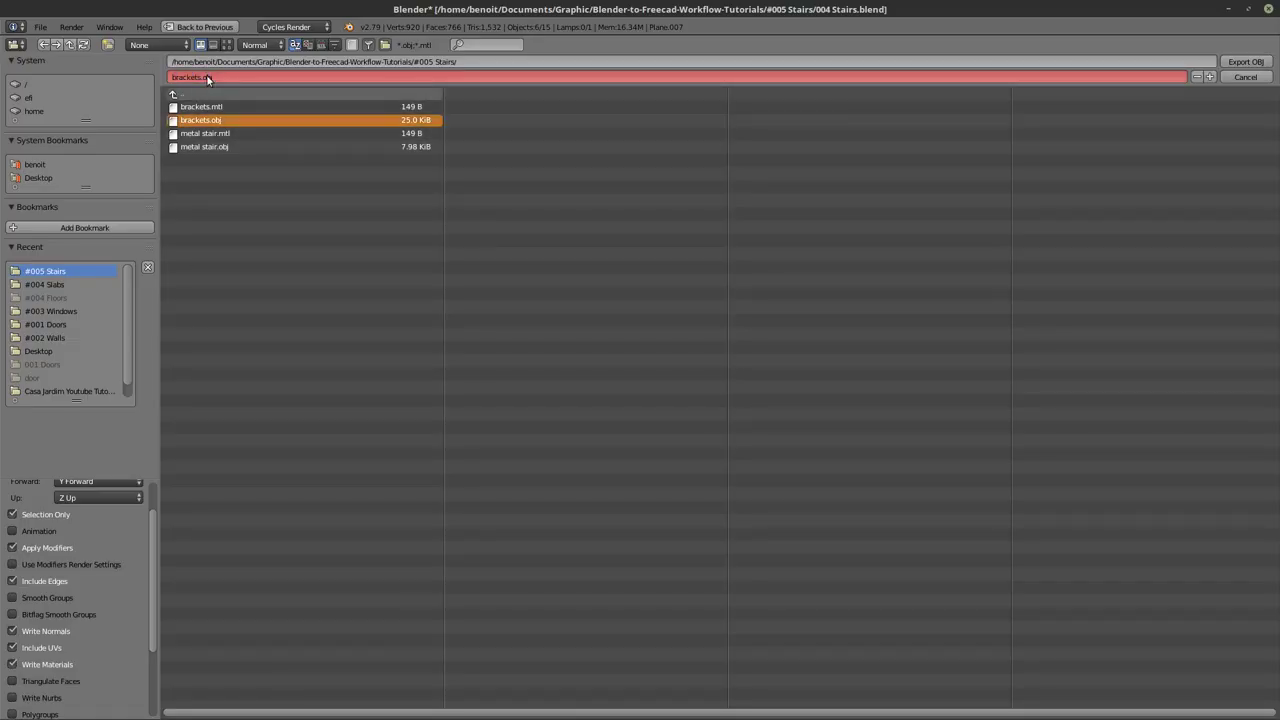
pyautogui.click(207, 79)
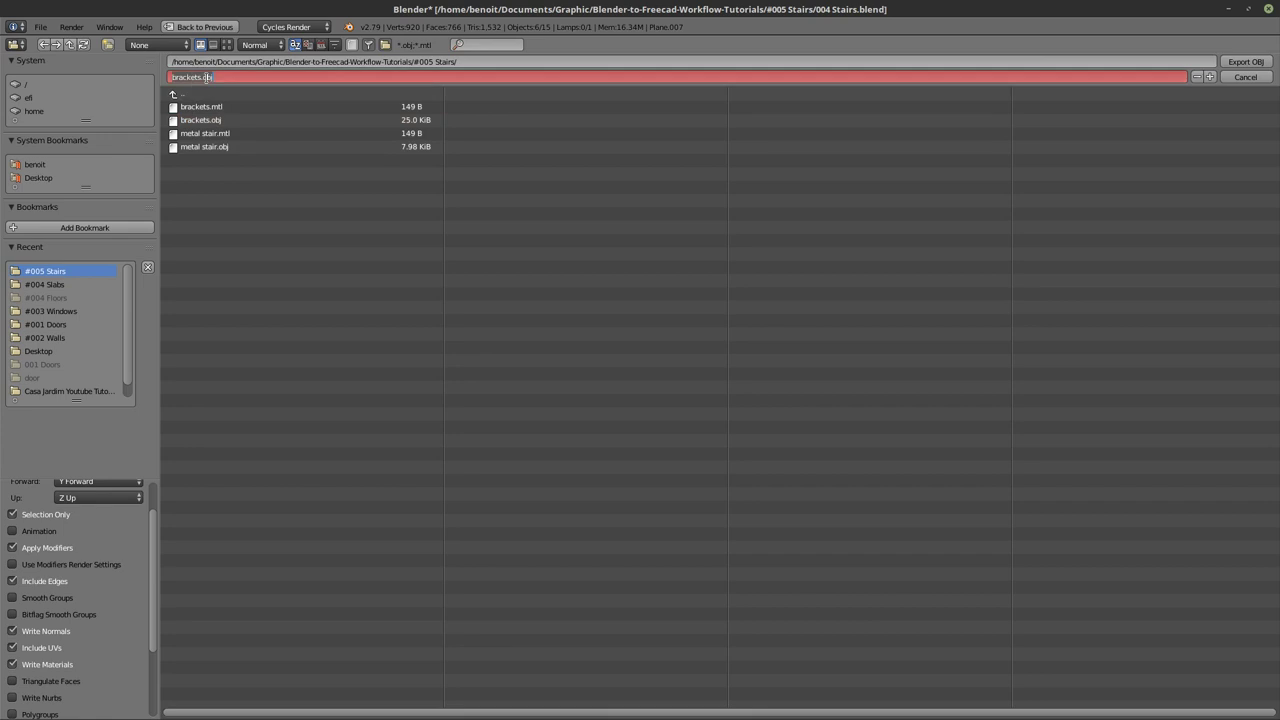
pyautogui.write('Doors')
pyautogui.press('Return')
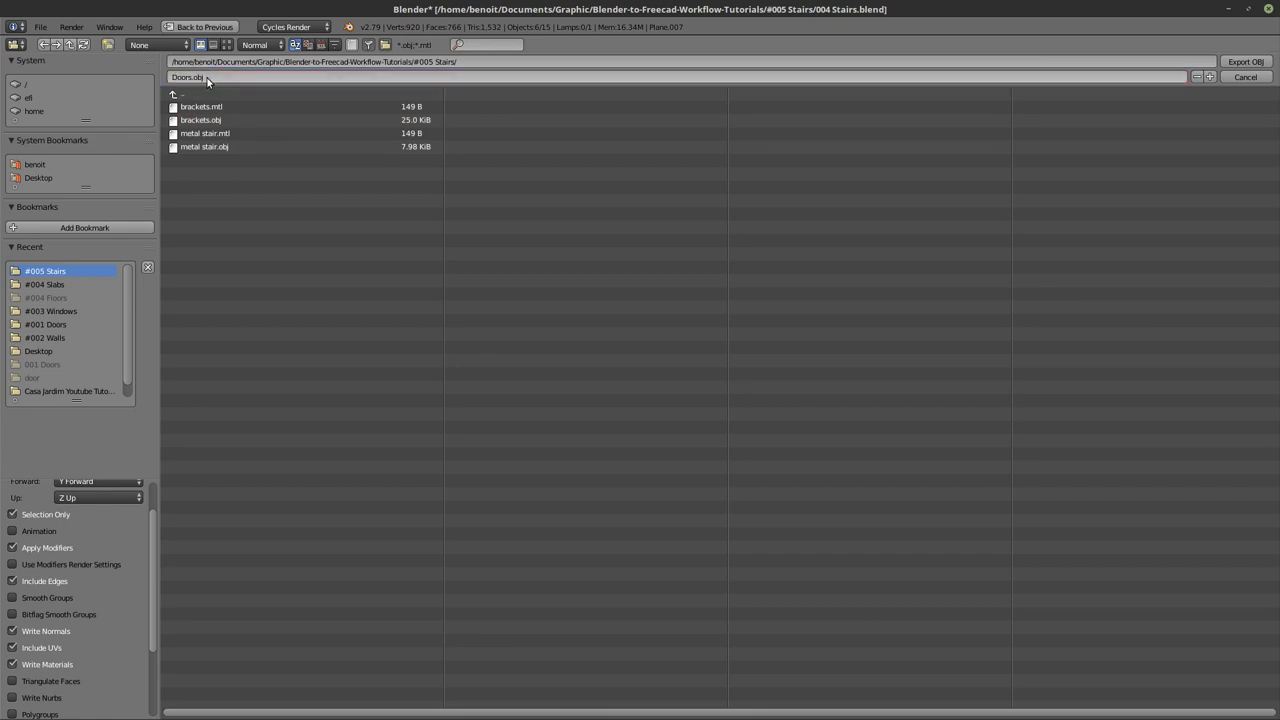
pyautogui.click(1245, 62)
# Select the house walls object and export it in Wavefront format as Wall.obj.
pyautogui.scroll(2, 494, 309)
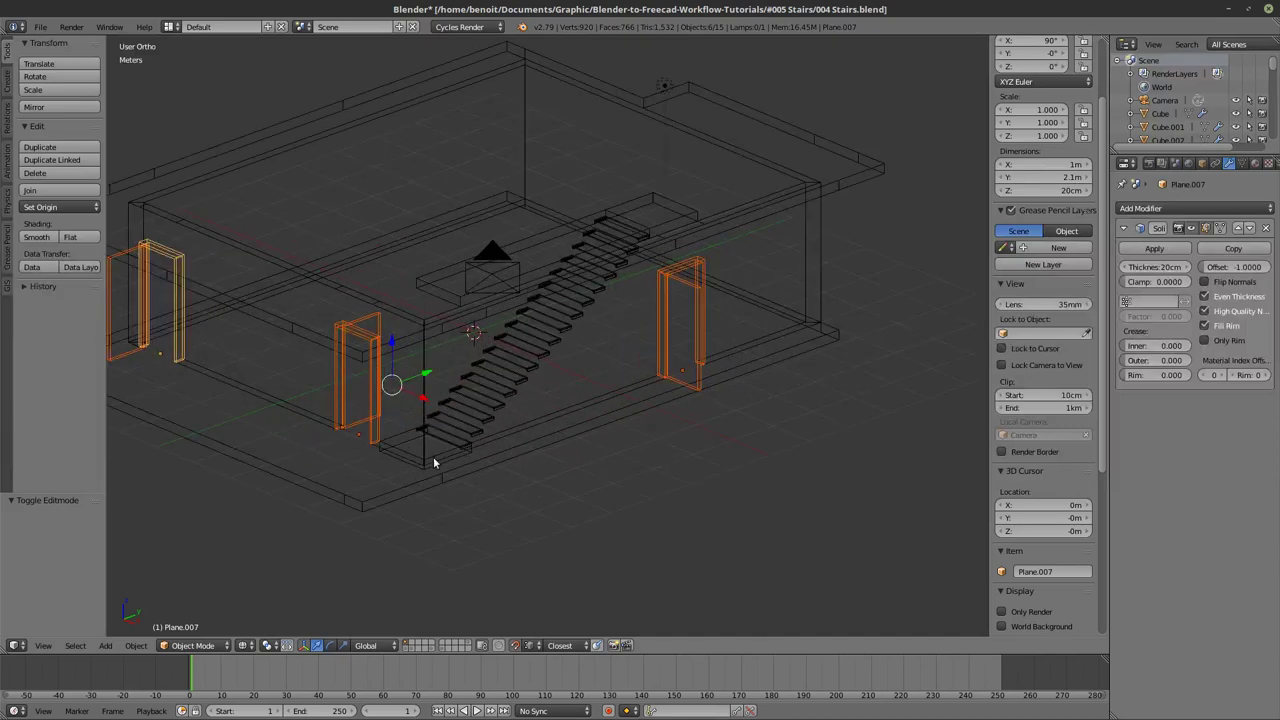
pyautogui.press('z')
pyautogui.rightClick(805, 266)
pyautogui.press('z')
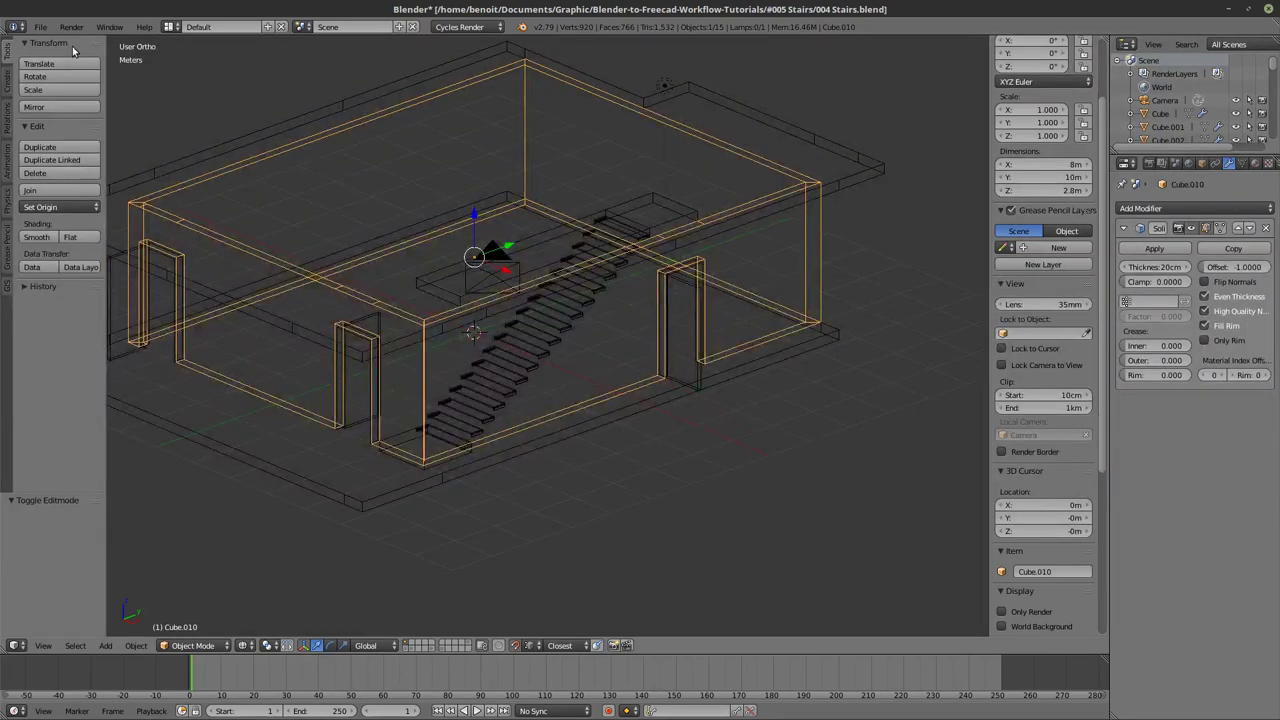
pyautogui.click(40, 26)
pyautogui.moveTo(152, 300)
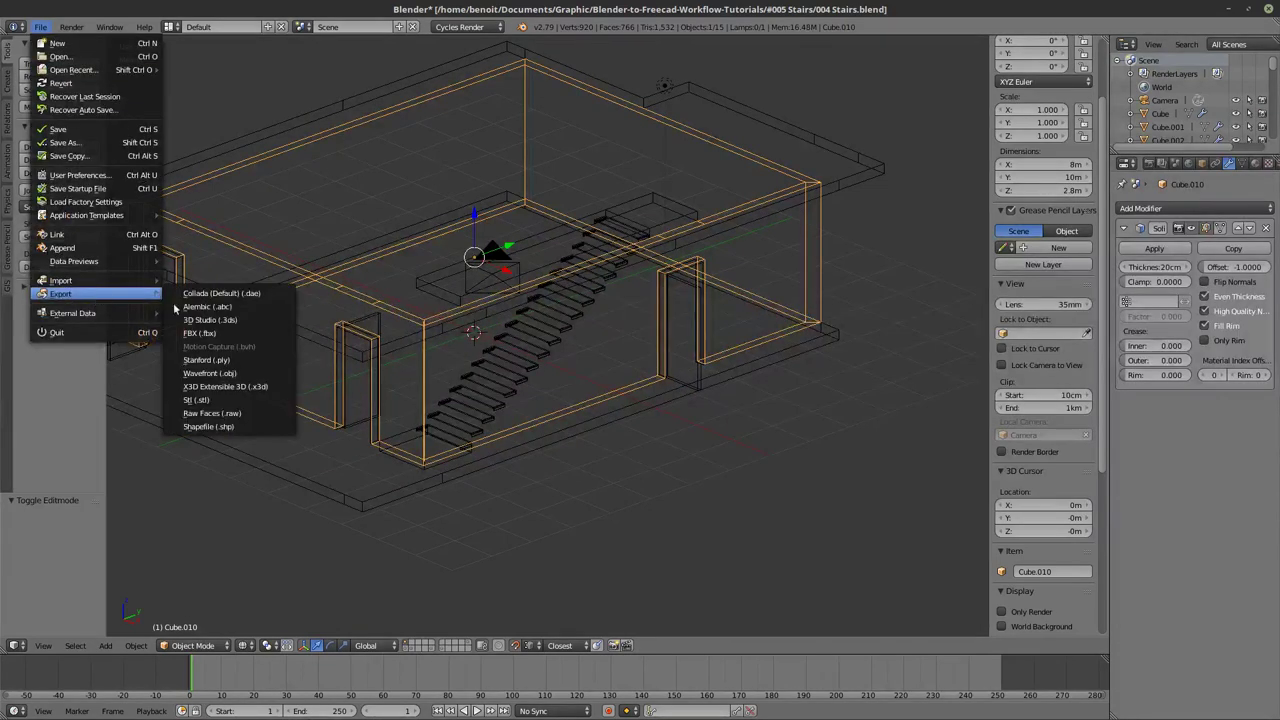
pyautogui.click(218, 374)
pyautogui.click(206, 77)
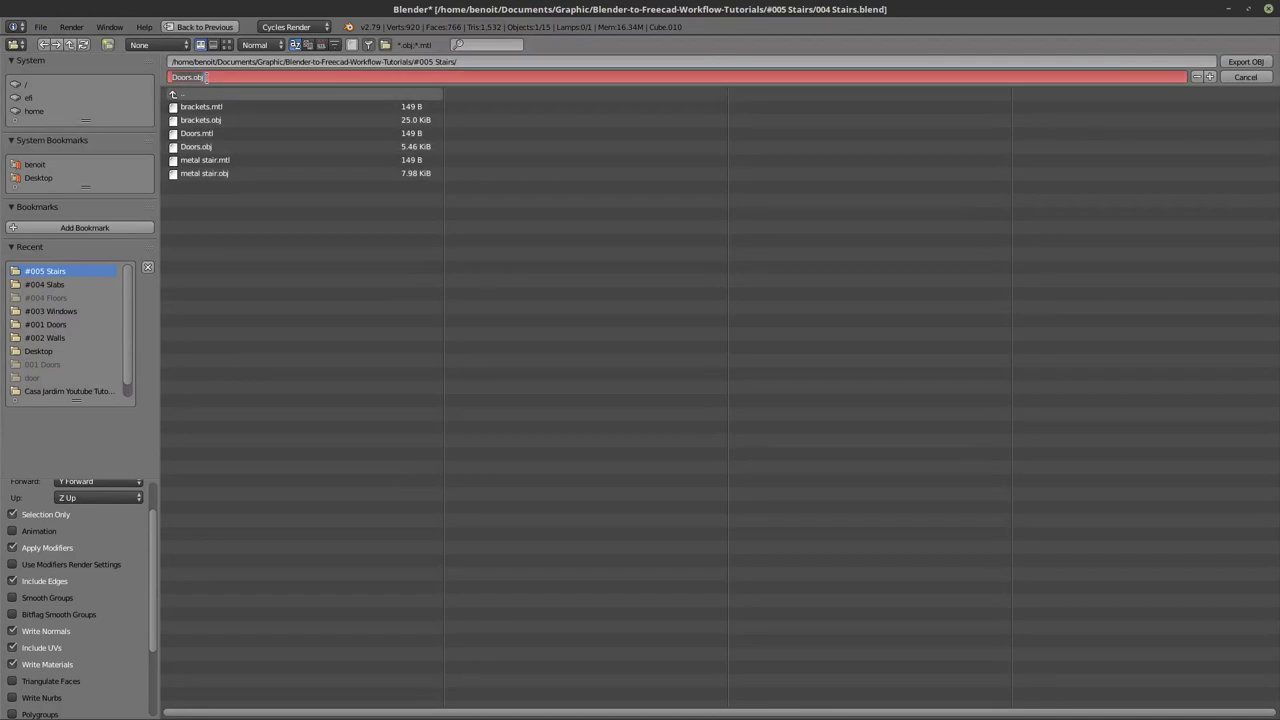
pyautogui.write('E')
pyautogui.press('Return')
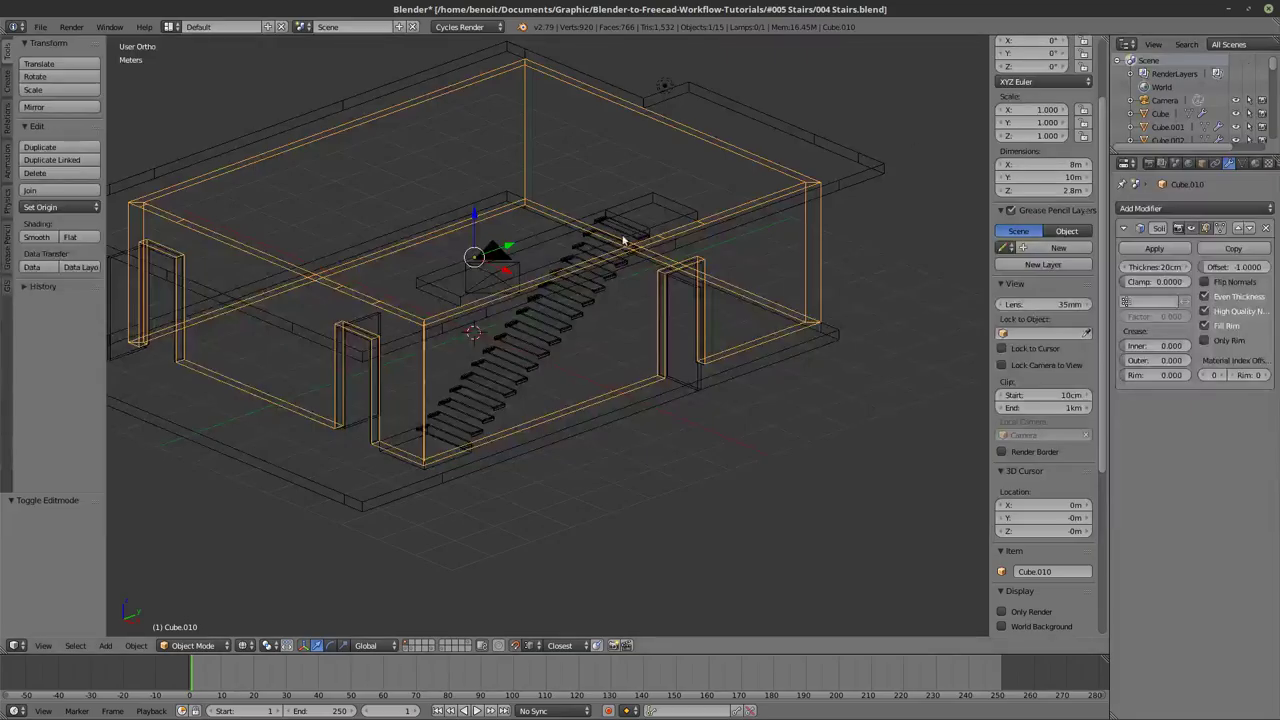
# Select the floor and roof slab object with the stairwell and show the model in solid display.
pyautogui.rightClick(830, 136)
pyautogui.press('z')
pyautogui.moveTo(597, 194)
pyautogui.mouseDown(button='middle')
pyautogui.moveTo(624, 215)
pyautogui.moveTo(691, 196)
pyautogui.mouseUp(button='middle')
pyautogui.scroll(-1, 670, 201)
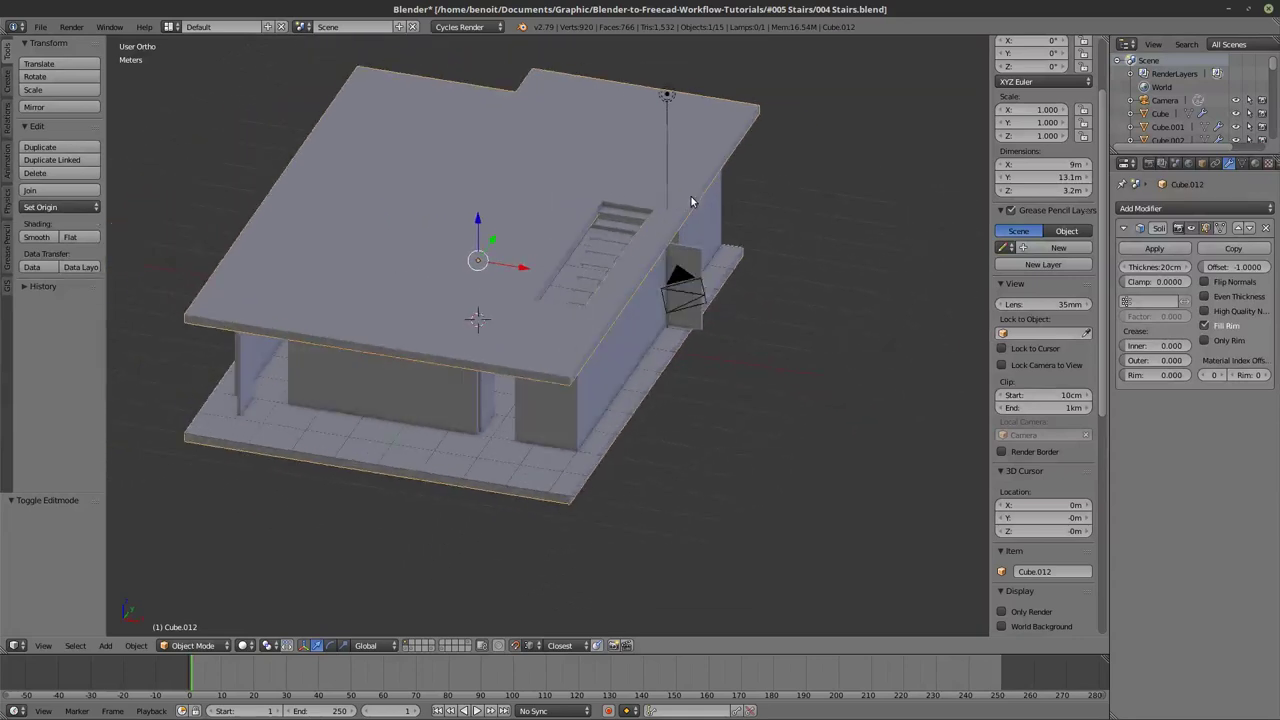
pyautogui.click(42, 27)
pyautogui.moveTo(83, 294)
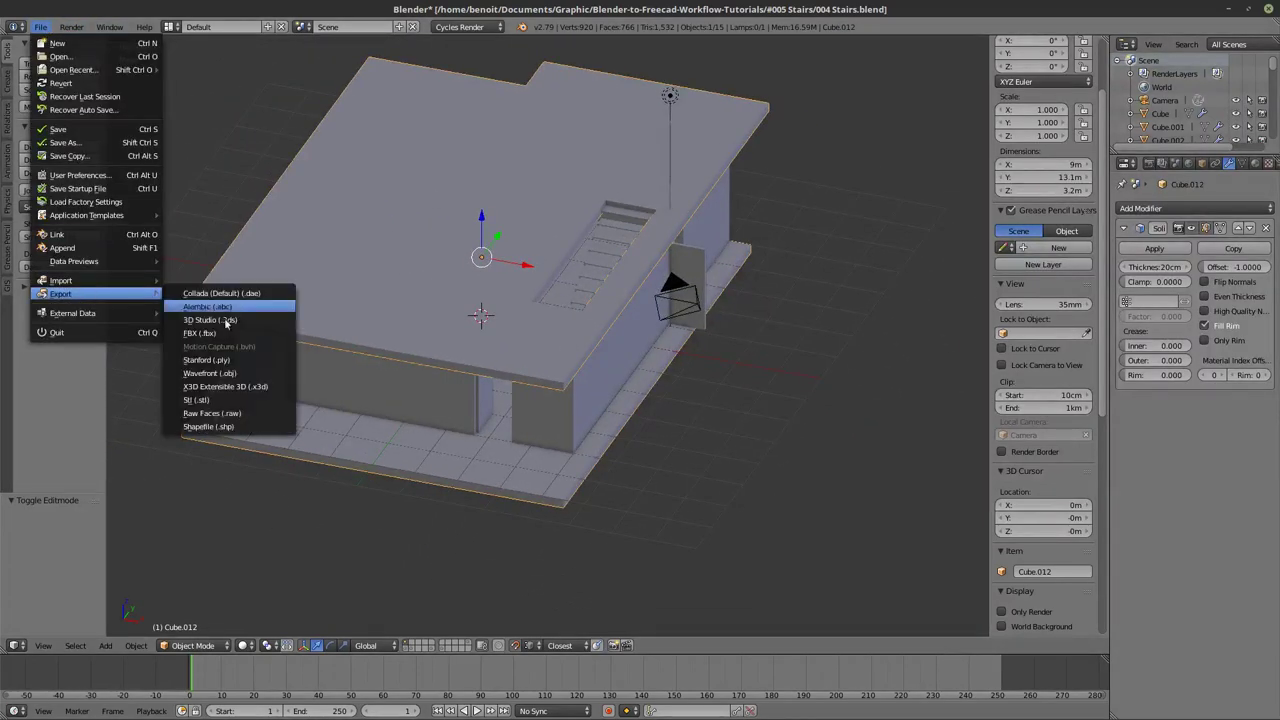
pyautogui.click(229, 373)
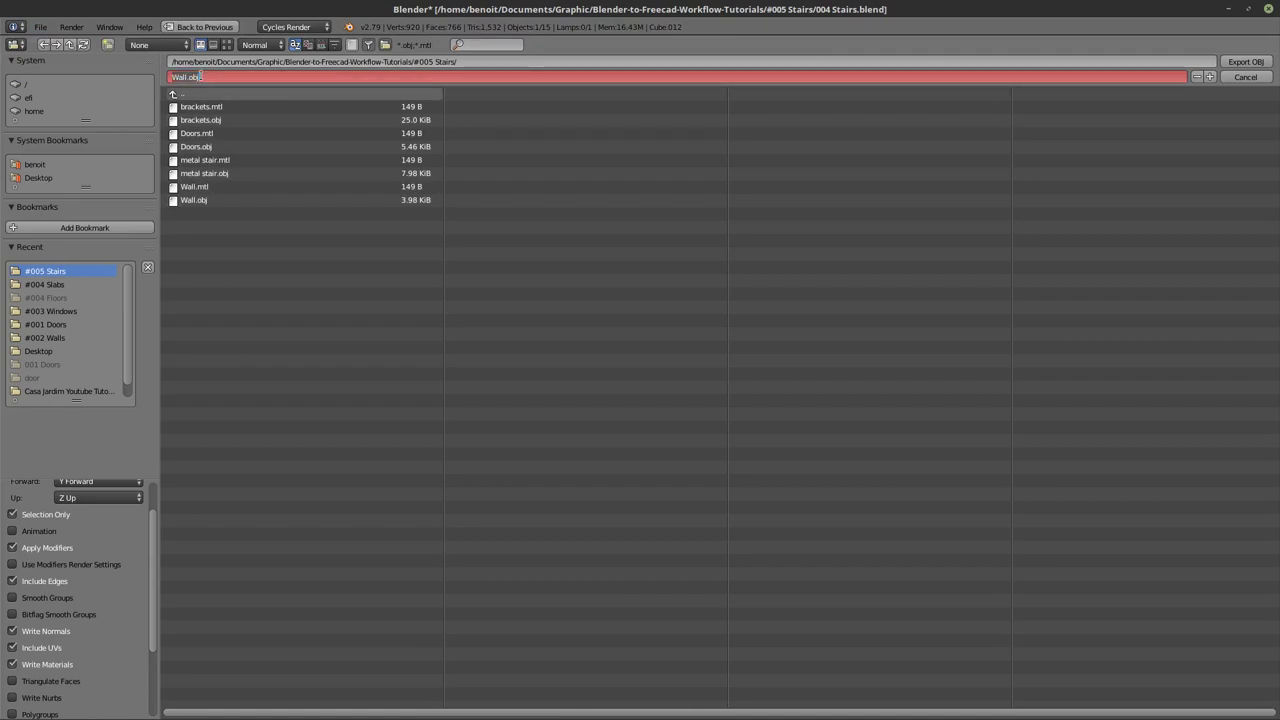
pyautogui.click(1244, 77)
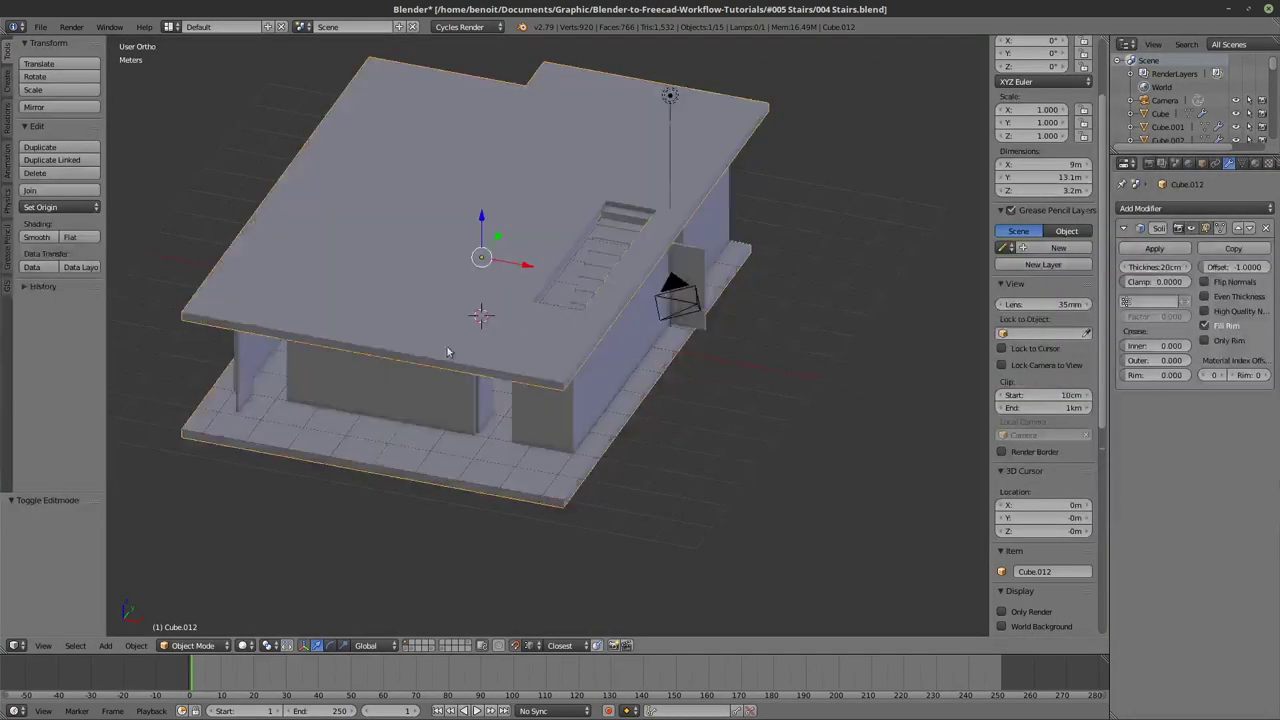
# Export the selected floor and roof slab object in Wavefront format as Floors.obj.
pyautogui.click(40, 27)
pyautogui.moveTo(60, 294)
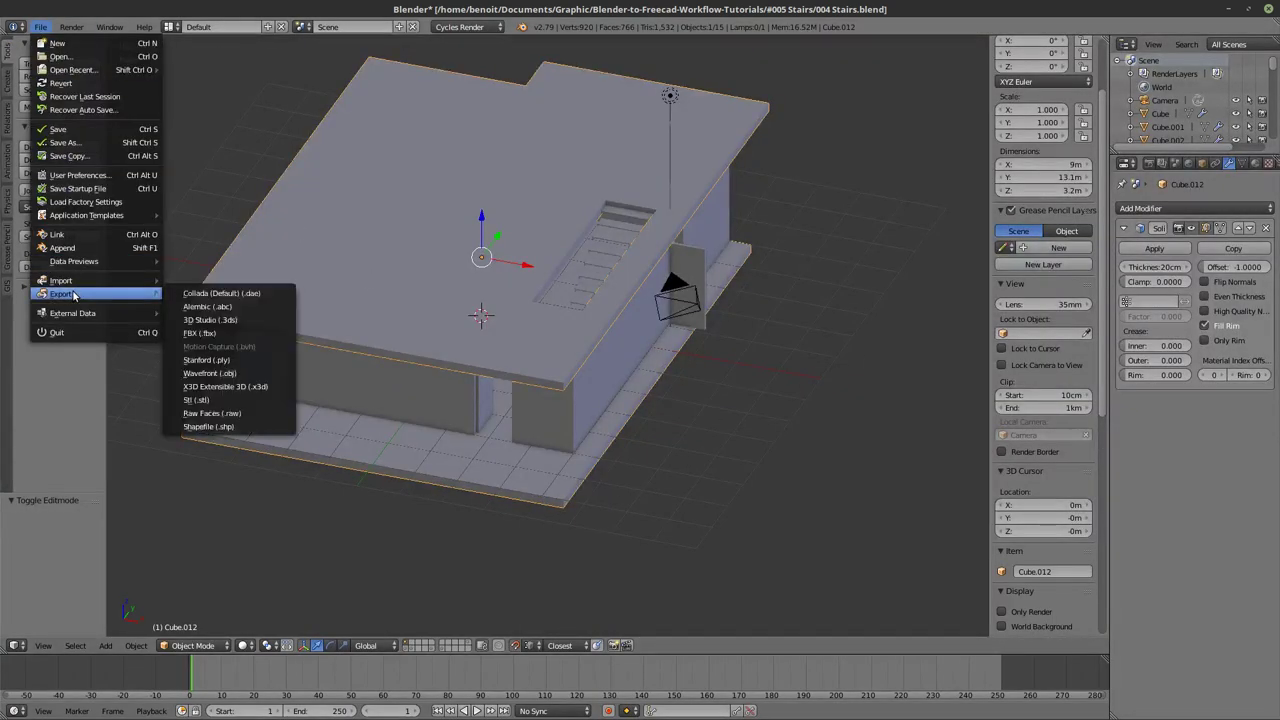
pyautogui.click(220, 366)
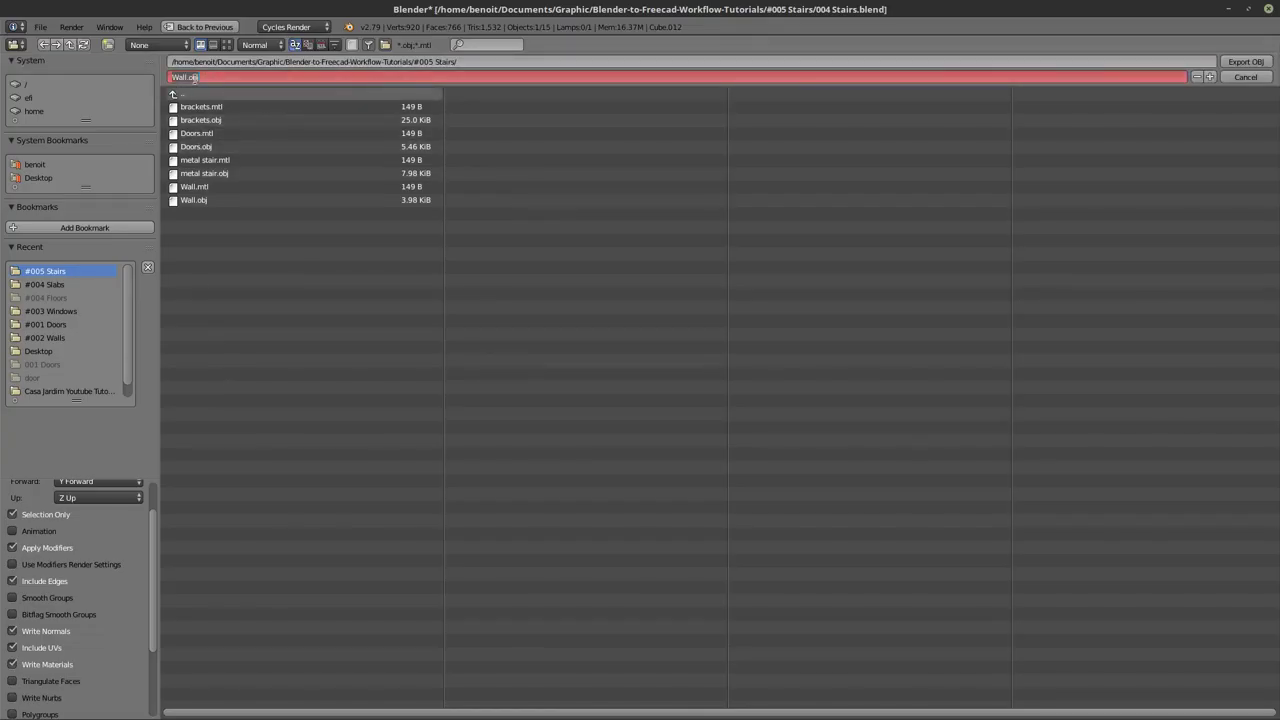
pyautogui.click(194, 78)
pyautogui.press('BackSpace')
pyautogui.write('Floors')
pyautogui.press('Return')
pyautogui.click(1240, 61)
# Switch to FreeCAD and delete the _04_Floors017 group with its content and the _04_Floors016002 object.
pyautogui.moveTo(719, 326); pyautogui.dragTo(694, 322, button='middle')
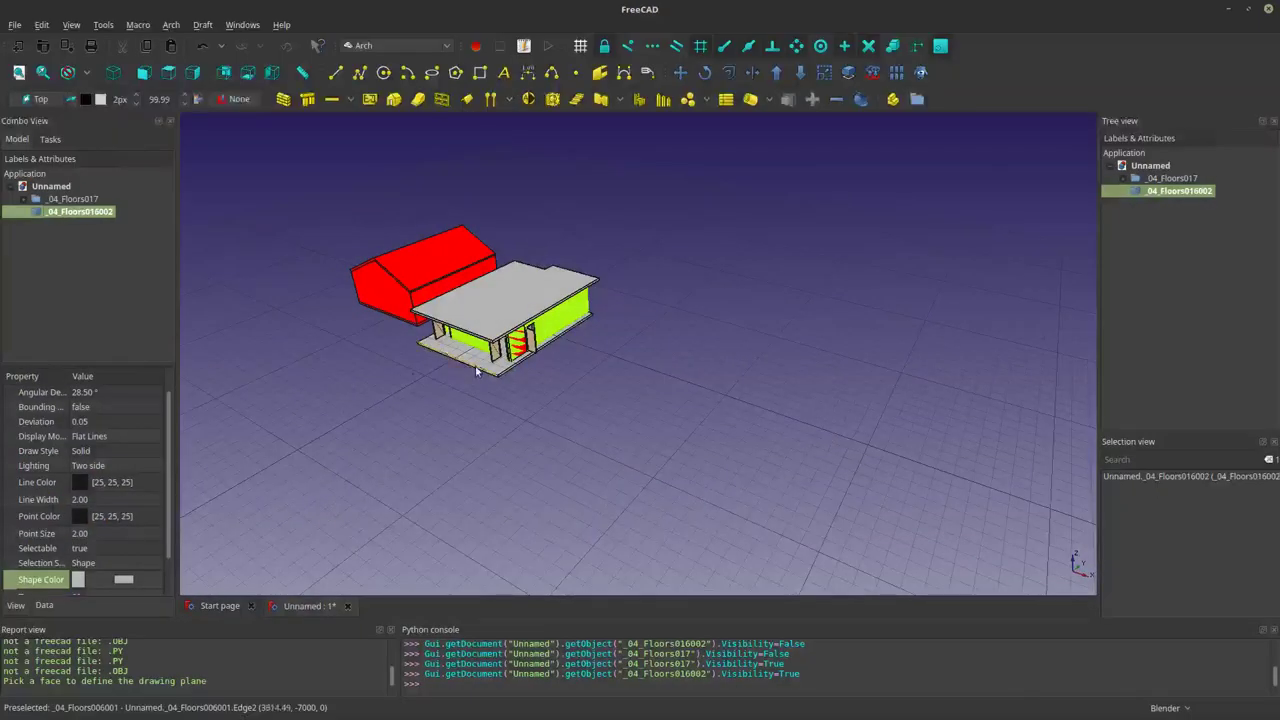
pyautogui.moveTo(514, 328); pyautogui.dragTo(543, 251, button='middle')
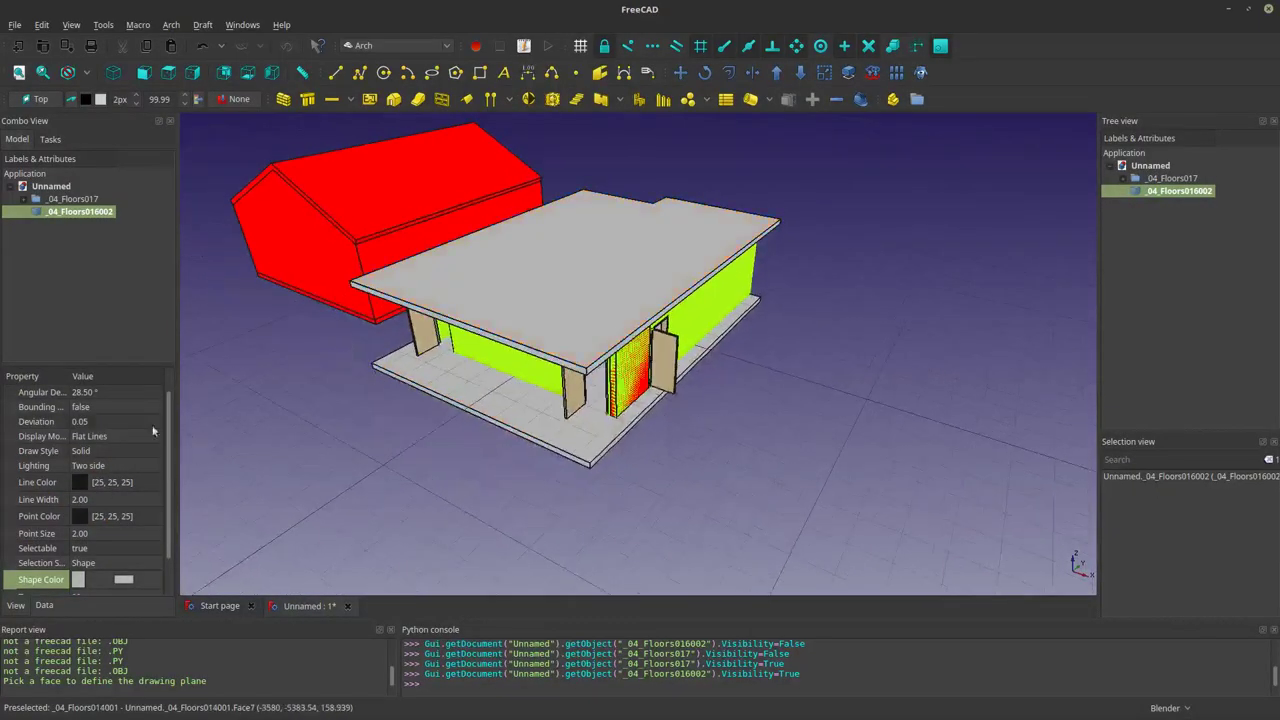
pyautogui.click(23, 199)
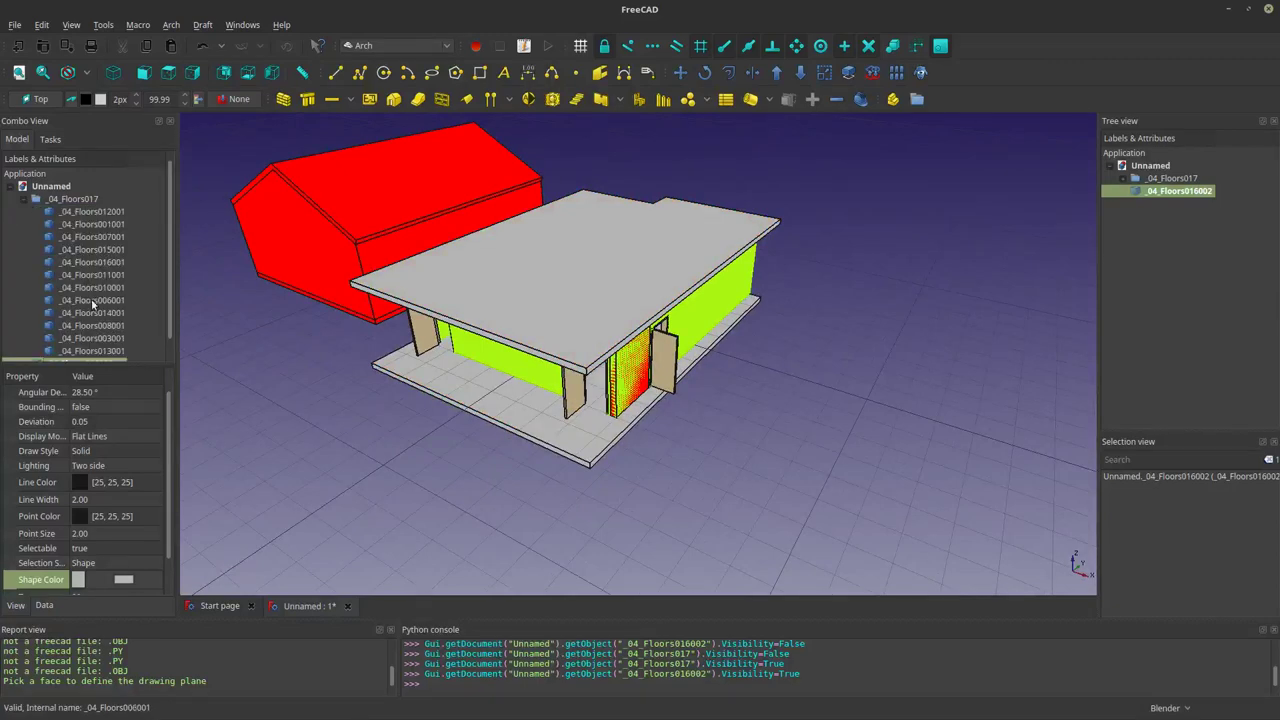
pyautogui.click(23, 199)
pyautogui.keyDown('ctrl'); pyautogui.click(62, 199); pyautogui.keyUp('ctrl')
pyautogui.rightClick(57, 200)
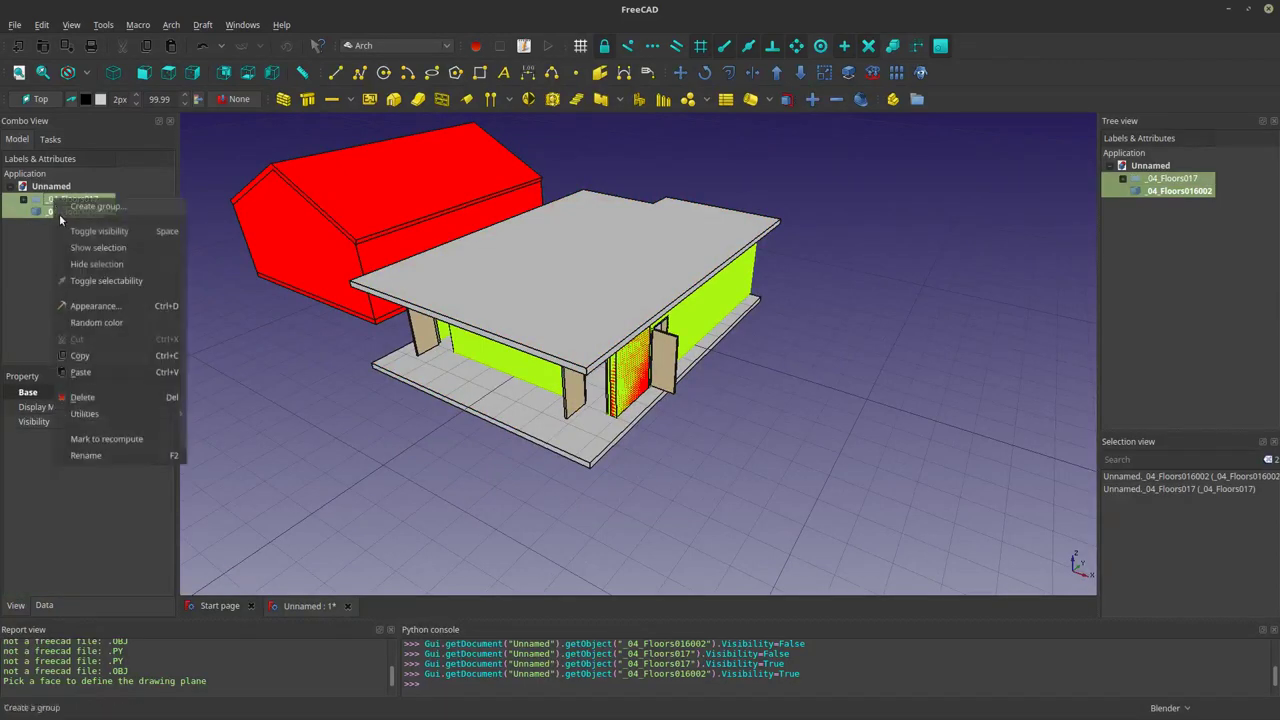
pyautogui.click(82, 398)
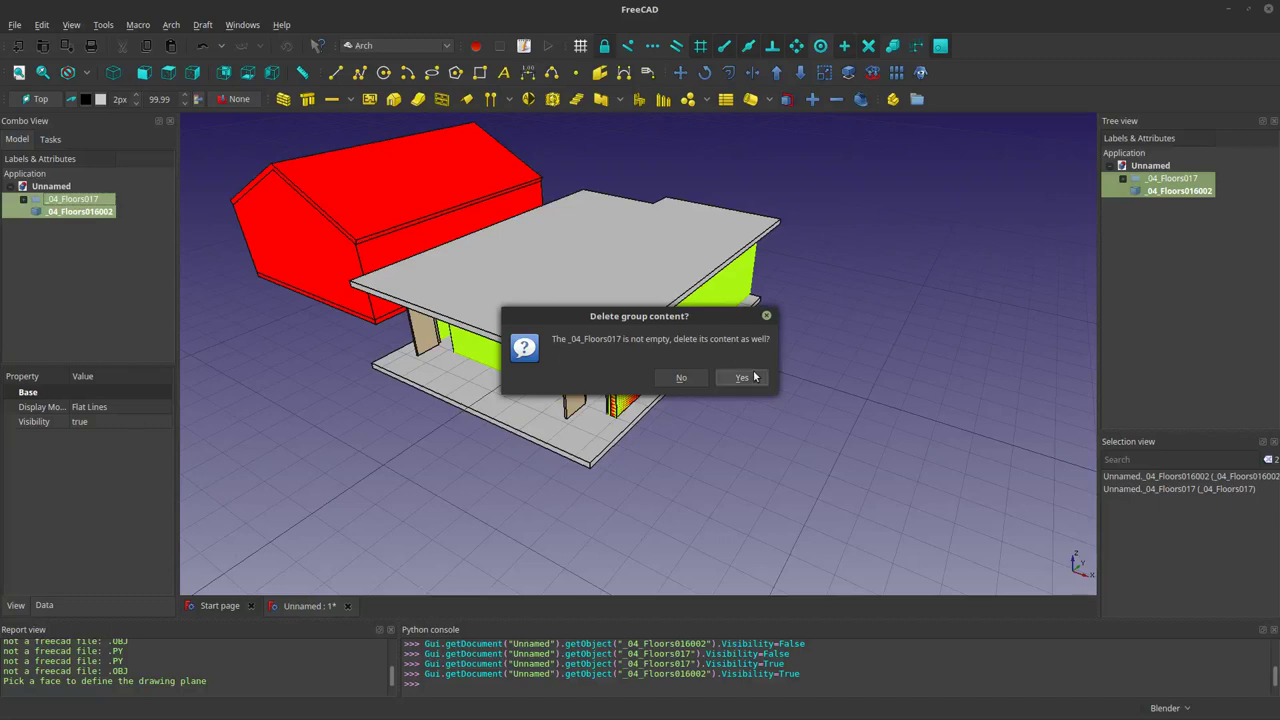
pyautogui.click(741, 378)
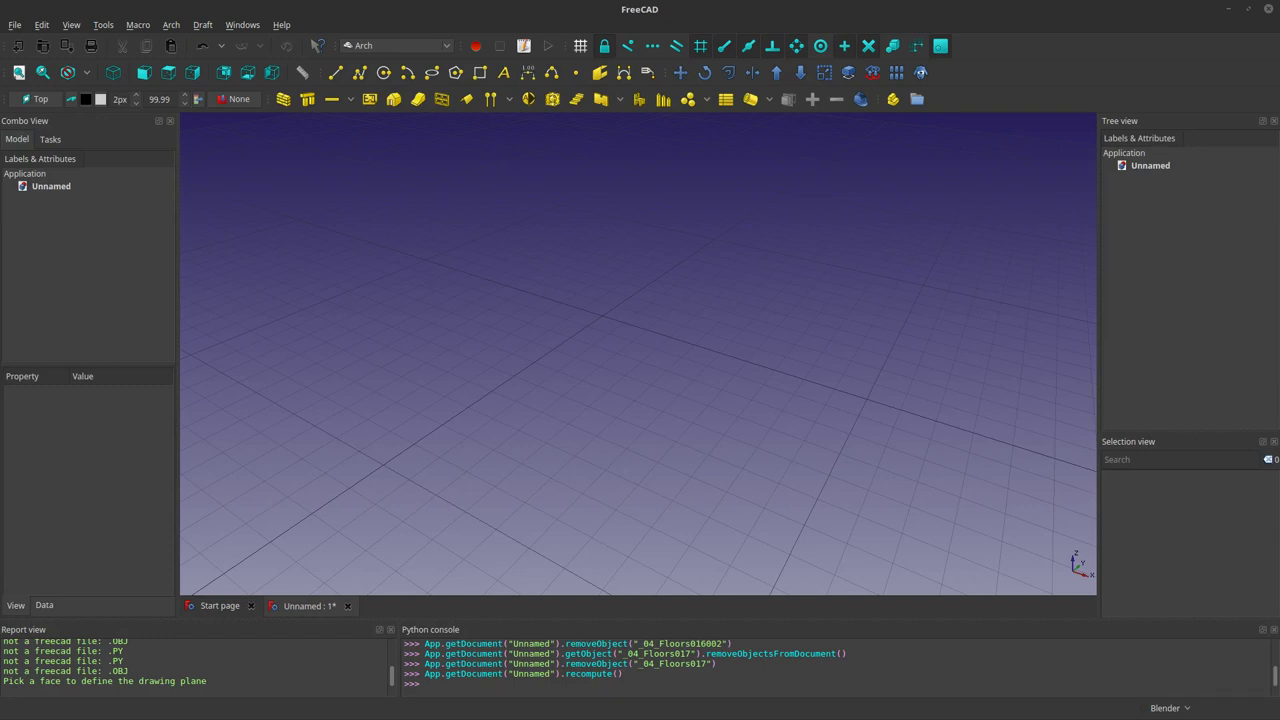
# Import Wall.obj into the empty FreeCAD document as an Alias Mesh.
pyautogui.moveTo(268, 220); pyautogui.dragTo(279, 254)
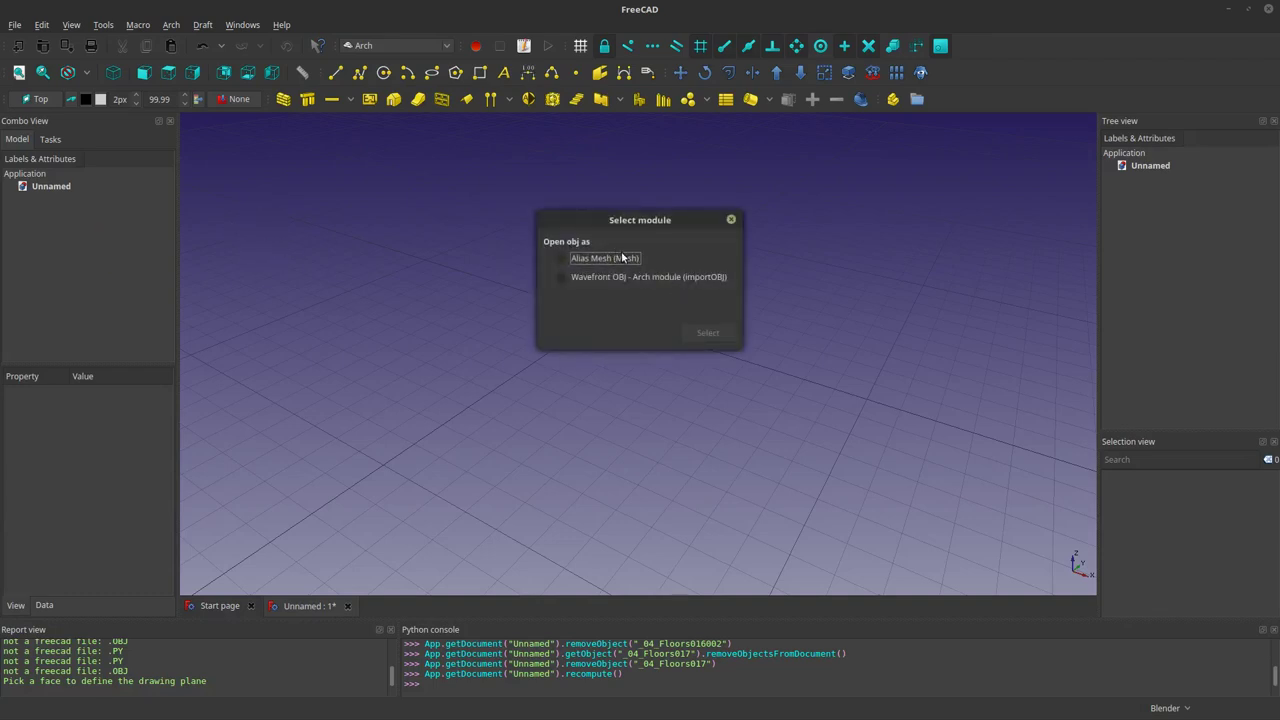
pyautogui.click(606, 258)
pyautogui.click(707, 332)
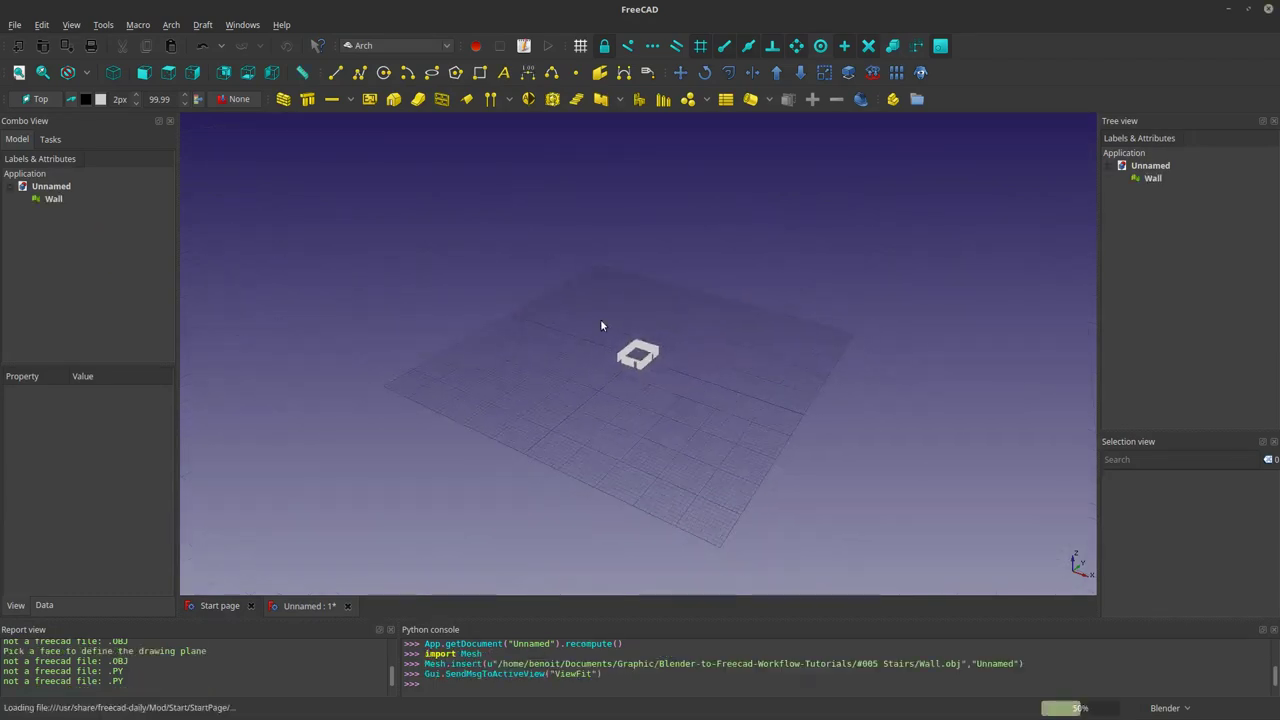
# Convert the Wall mesh to a shape and delete the original mesh.
pyautogui.click(53, 198)
pyautogui.click(171, 25)
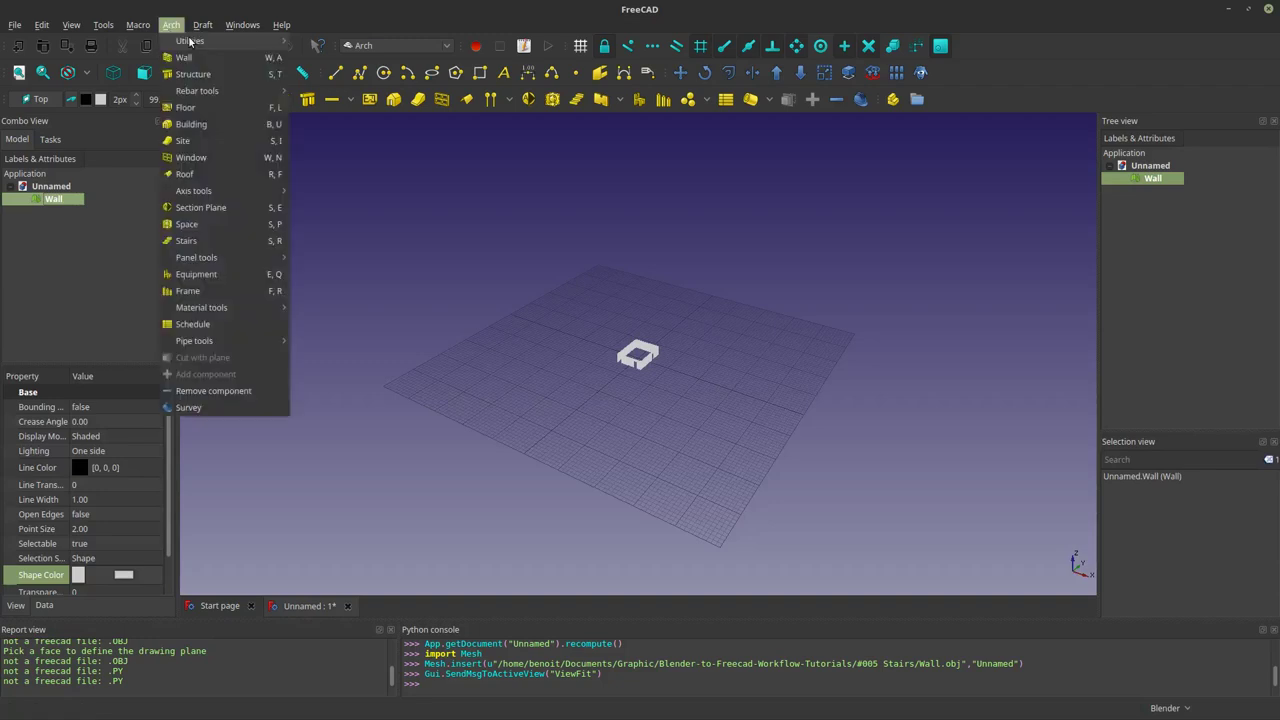
pyautogui.moveTo(216, 37)
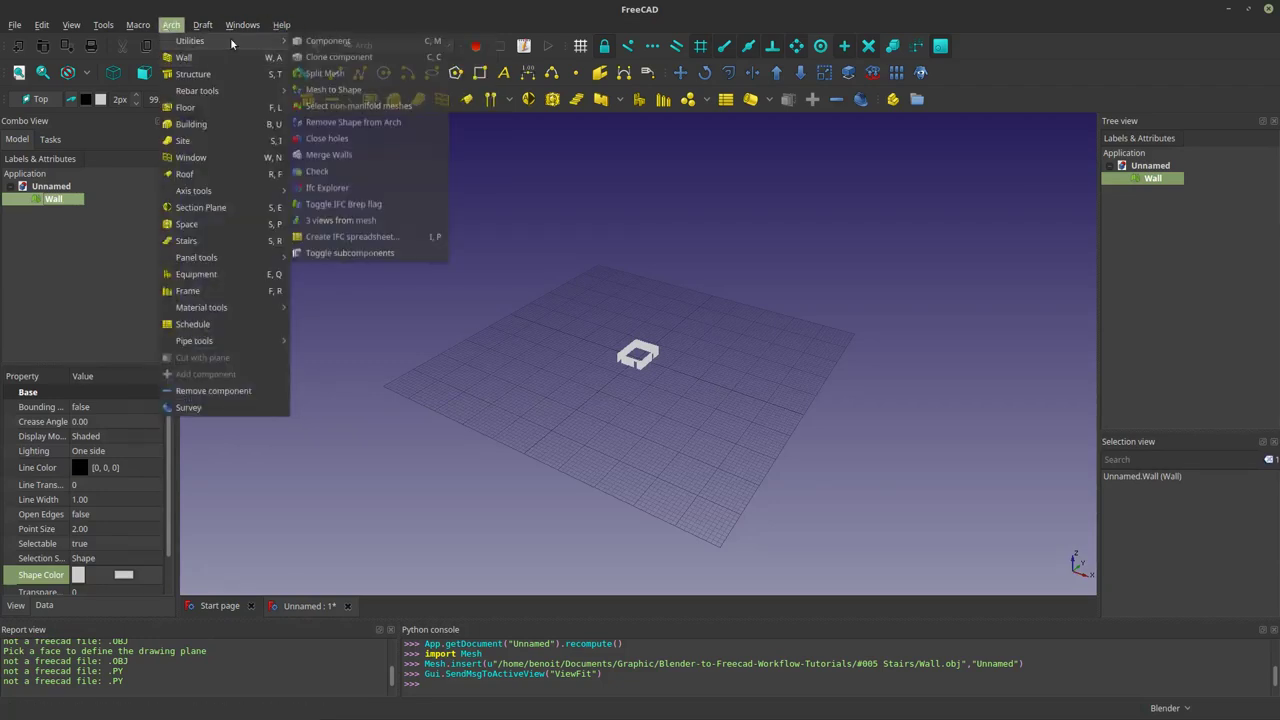
pyautogui.click(311, 93)
pyautogui.scroll(5, 640, 365)
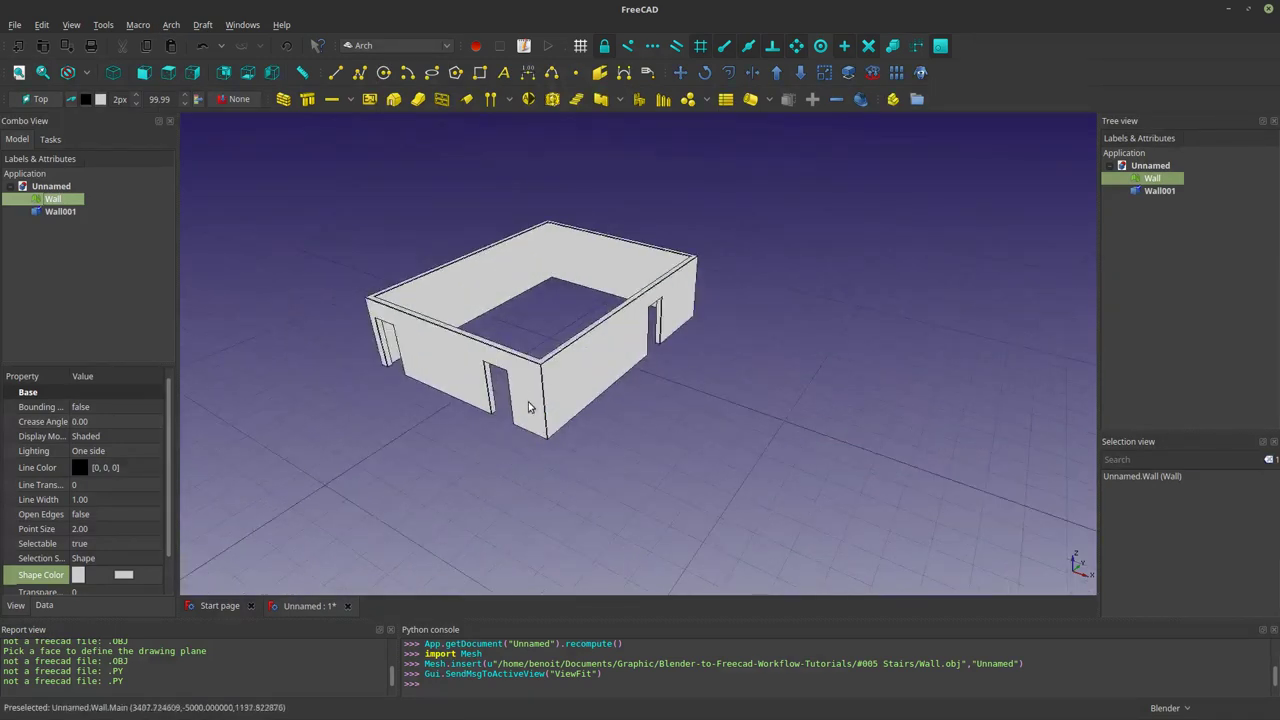
pyautogui.press('space')
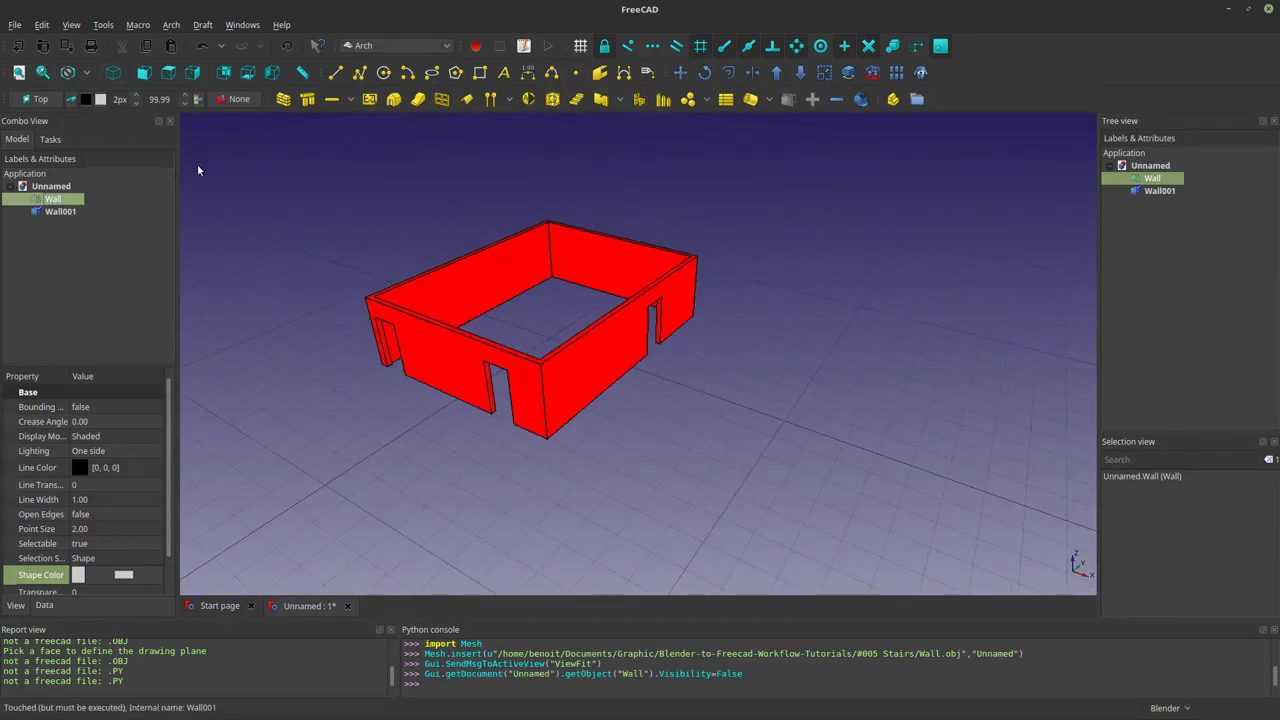
pyautogui.rightClick(64, 199)
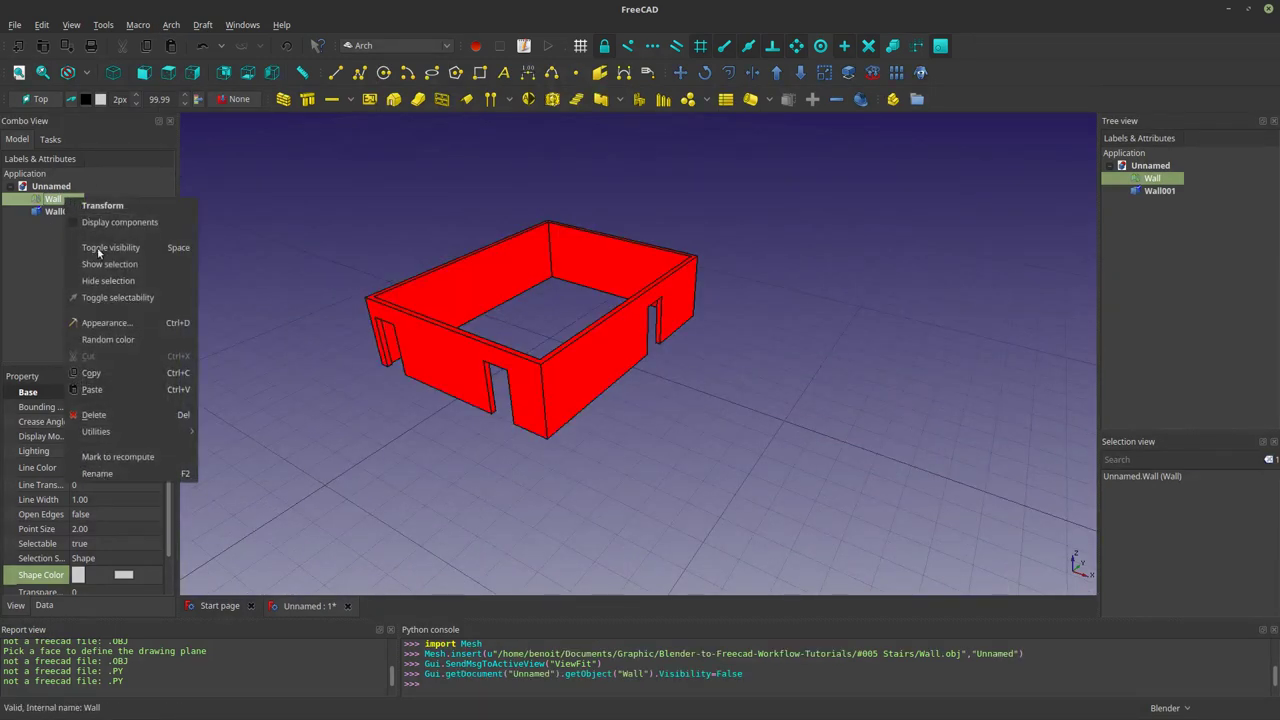
pyautogui.click(93, 415)
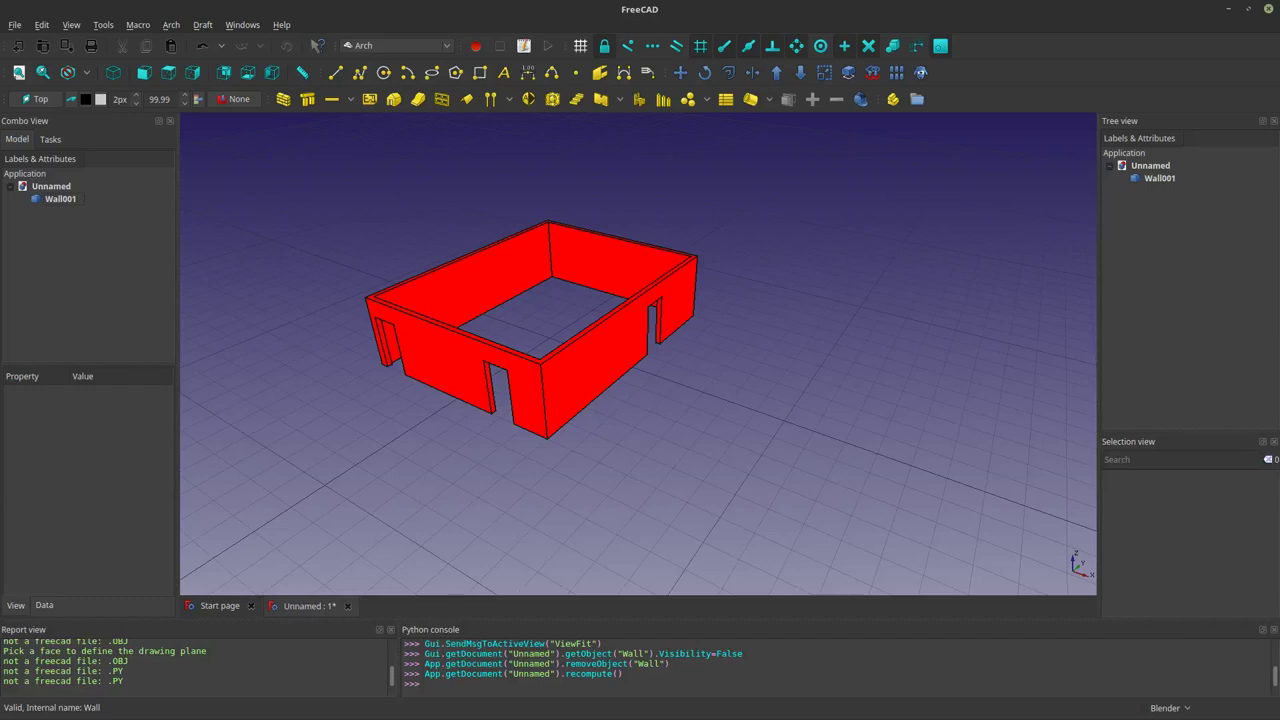
# Import metal stair.obj into the document as an Alias Mesh.
pyautogui.moveTo(571, 306); pyautogui.dragTo(604, 403, button='middle')
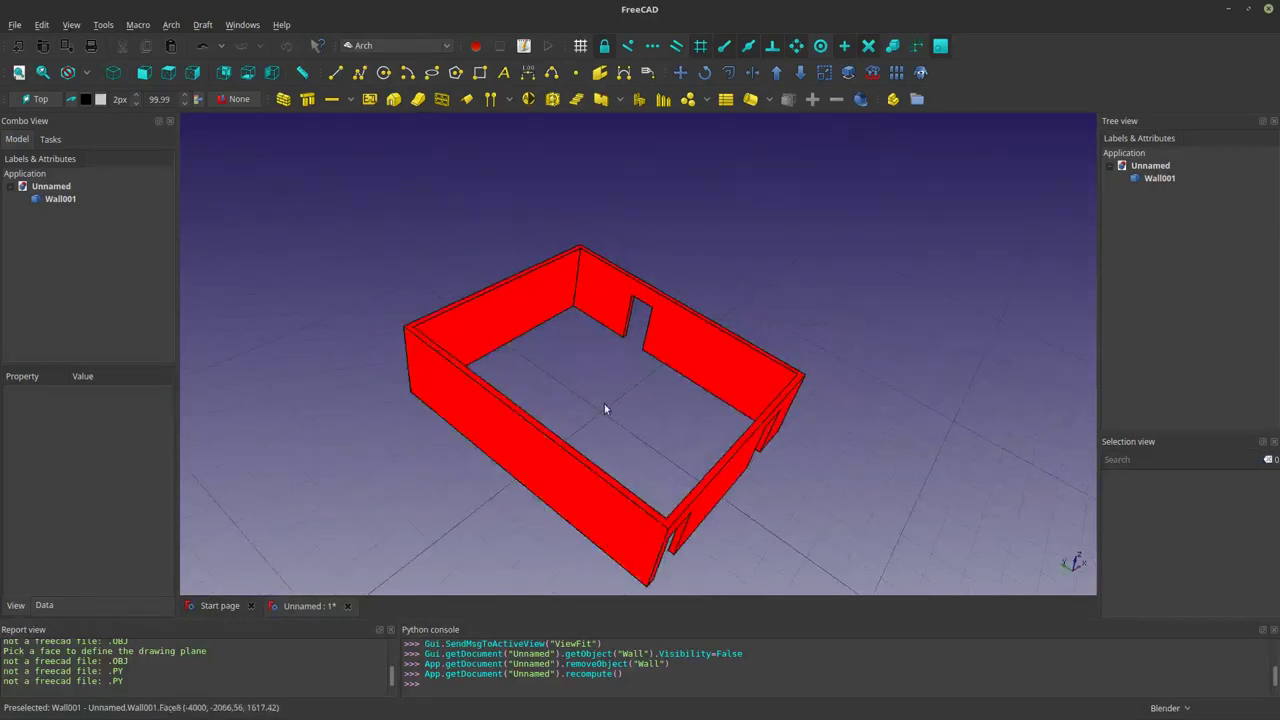
pyautogui.scroll(5, 712, 403)
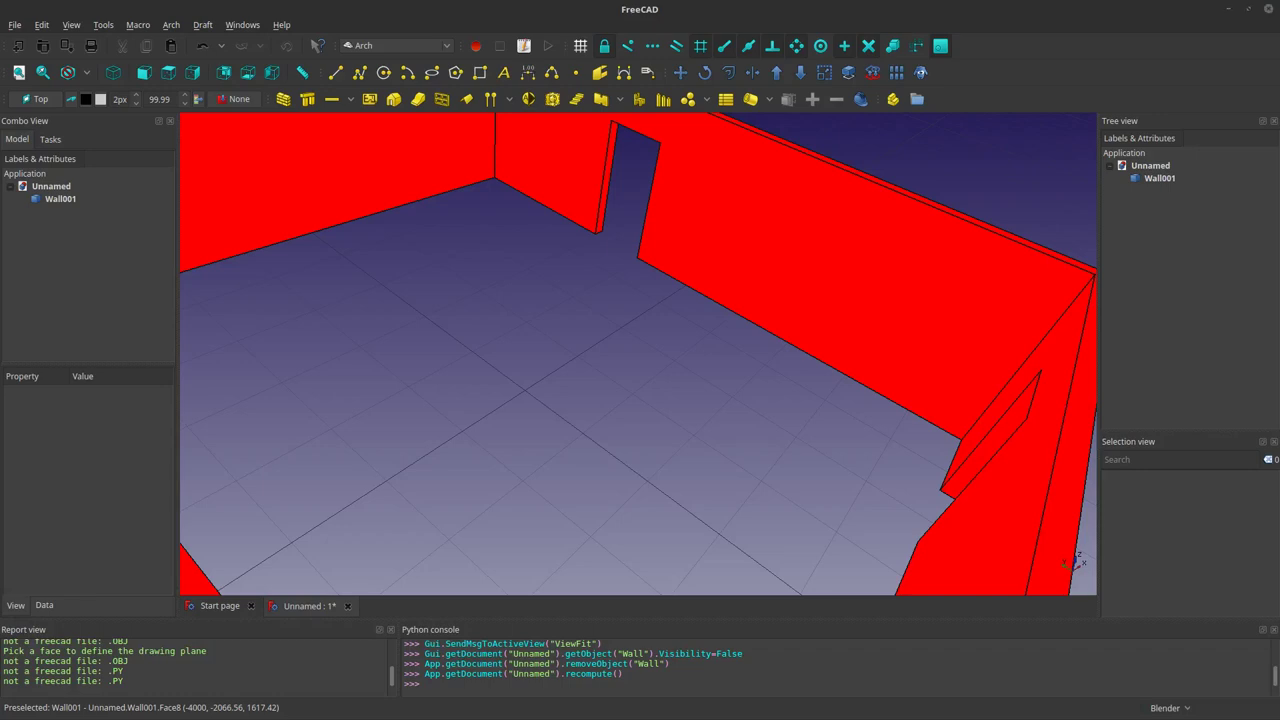
pyautogui.moveTo(208, 322); pyautogui.dragTo(411, 344)
pyautogui.click(608, 259)
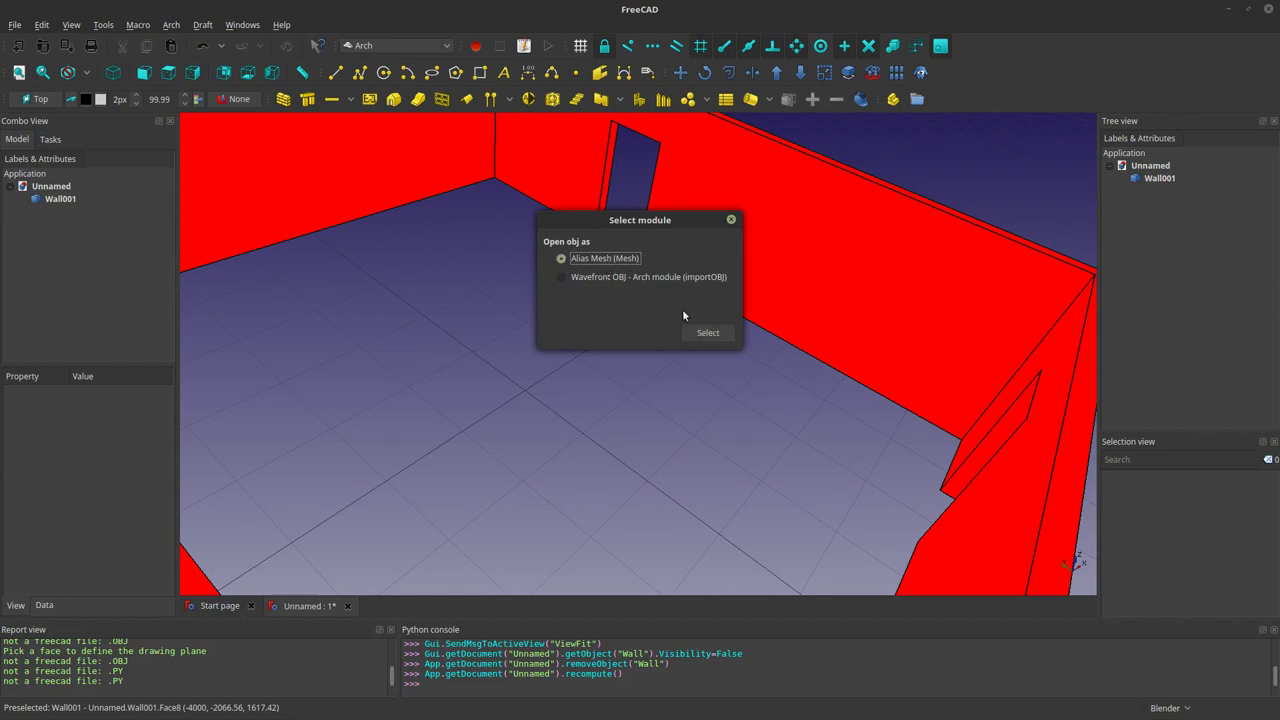
pyautogui.click(707, 332)
pyautogui.scroll(10, 651, 360)
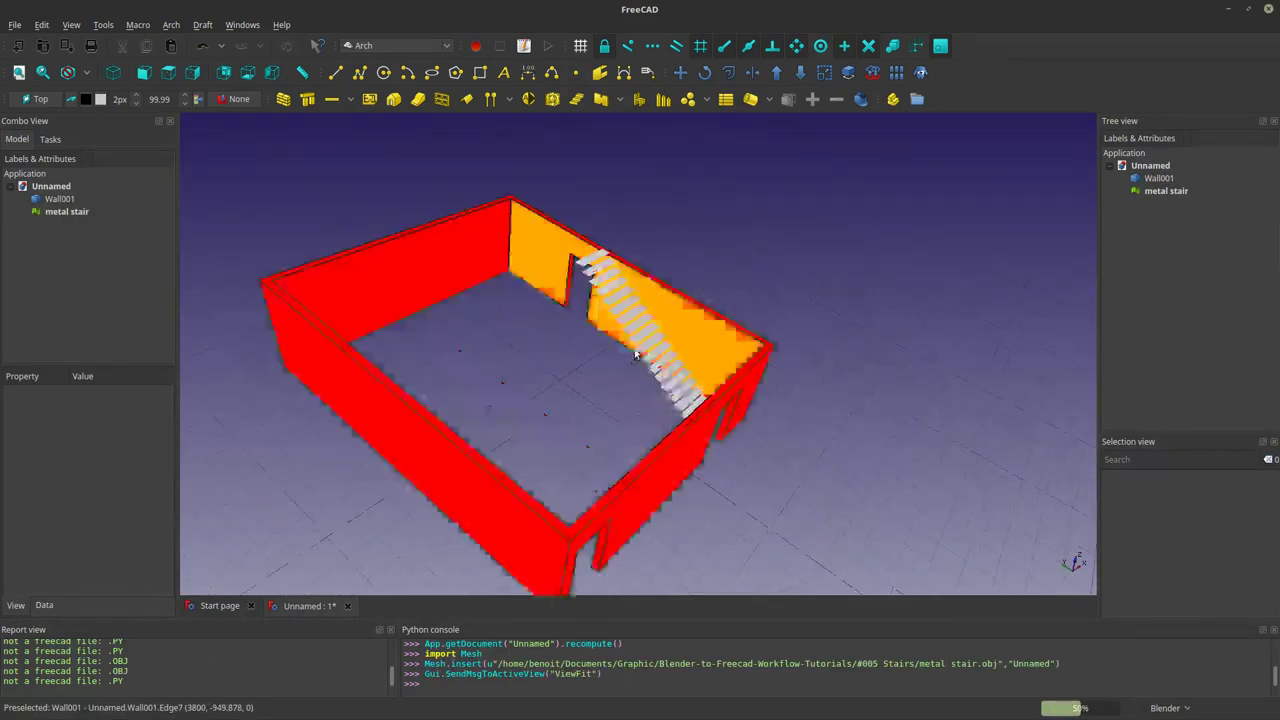
# Split the metal stair mesh into its separate components.
pyautogui.click(86, 211)
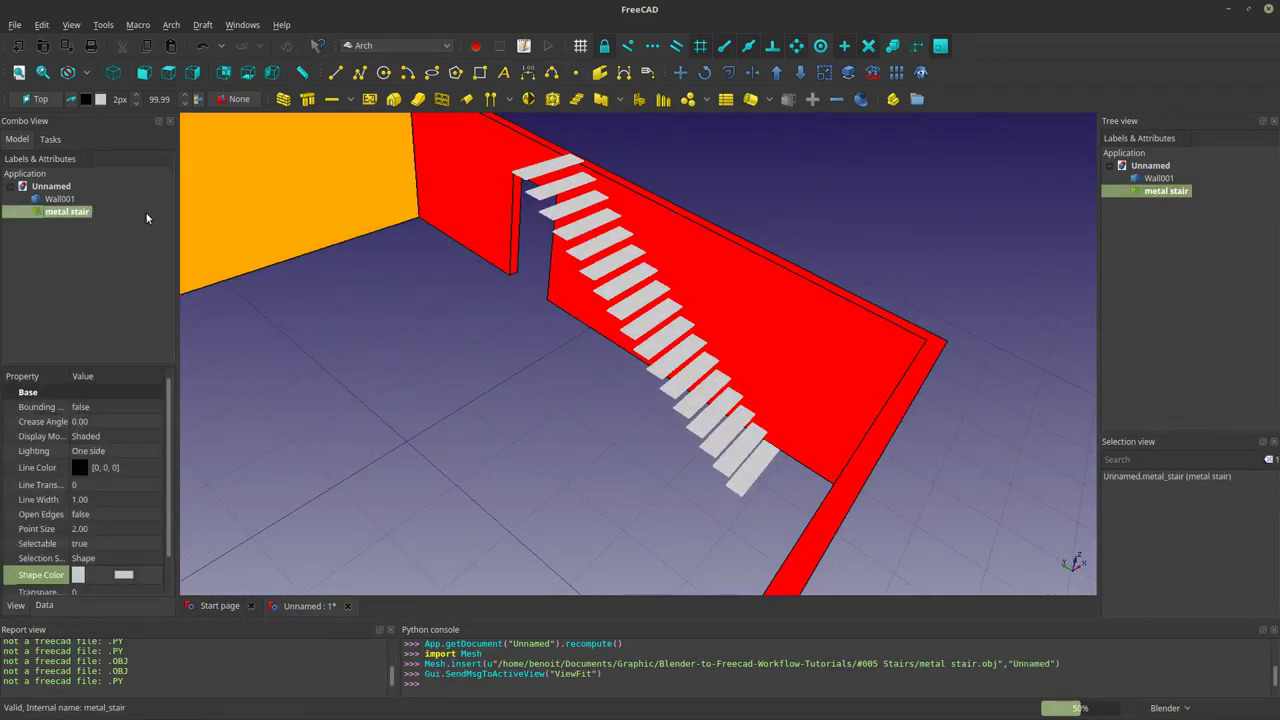
pyautogui.click(171, 25)
pyautogui.moveTo(189, 42)
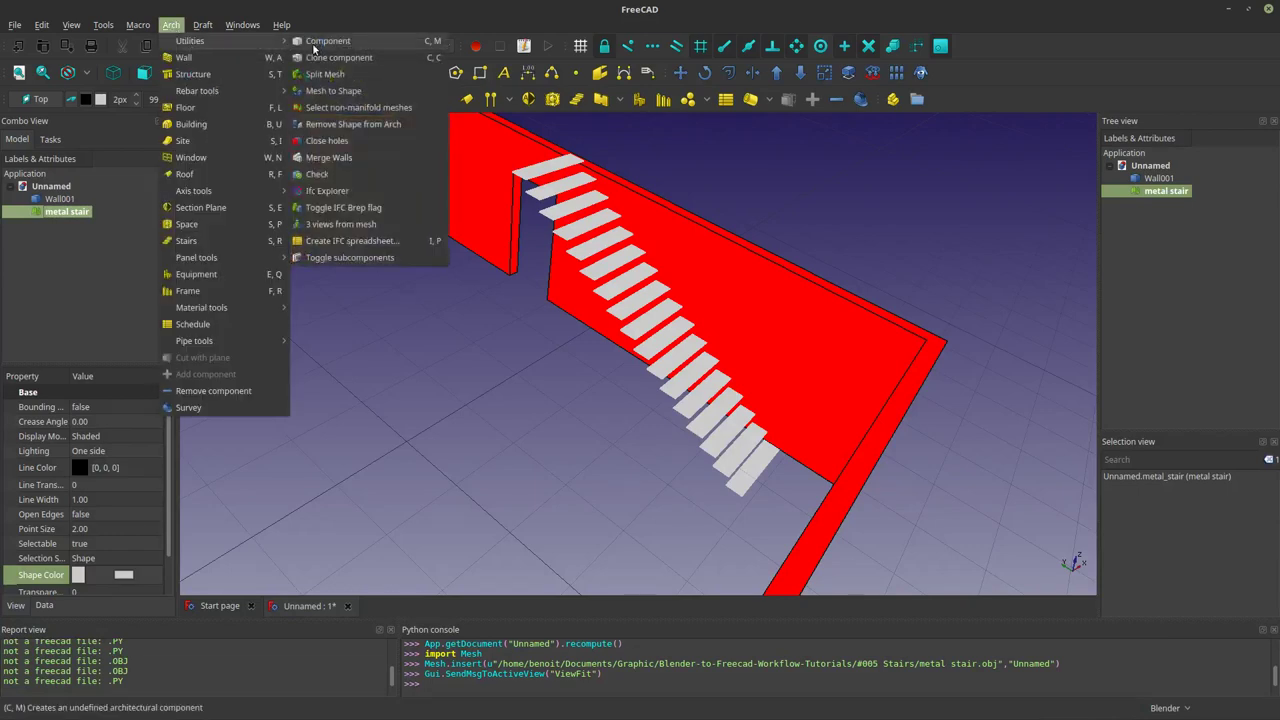
pyautogui.click(330, 74)
# Select all the split stair tread meshes in the group and convert them to shapes.
pyautogui.click(24, 212)
pyautogui.click(80, 224)
pyautogui.scroll(-2, 80, 340)
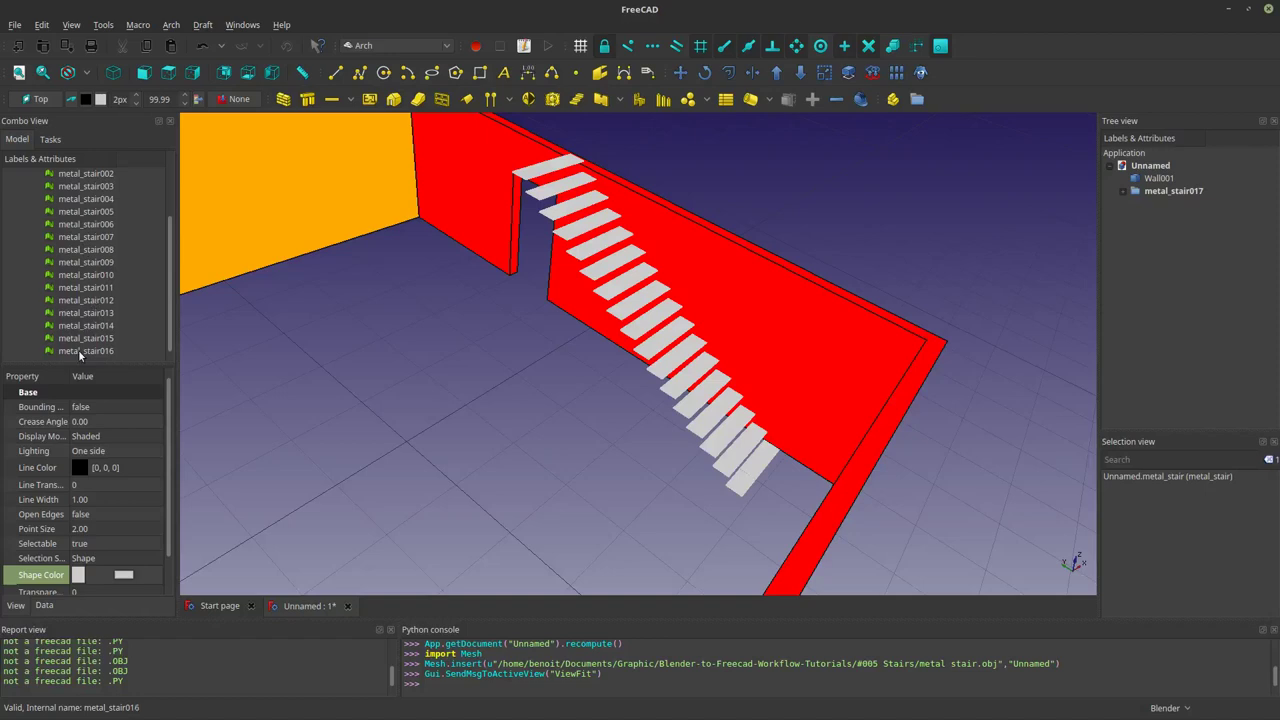
pyautogui.keyDown('shift'); pyautogui.click(80, 352); pyautogui.keyUp('shift')
pyautogui.click(171, 25)
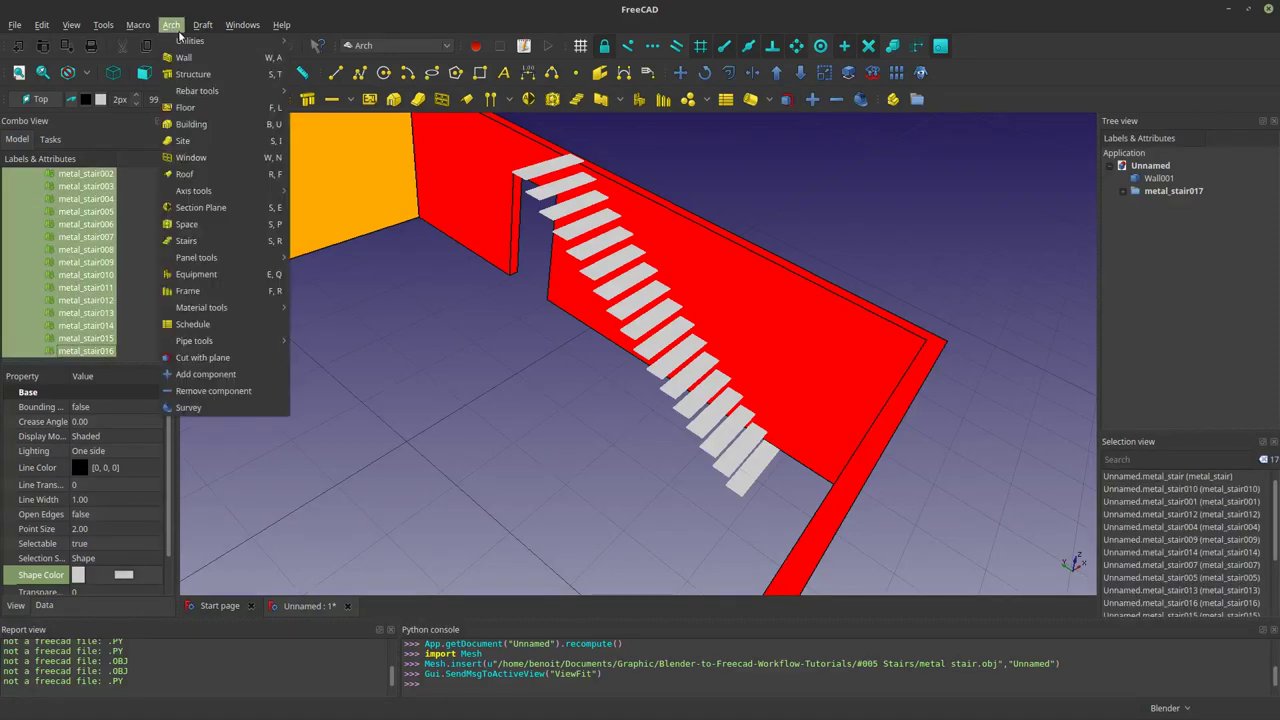
pyautogui.moveTo(139, 25)
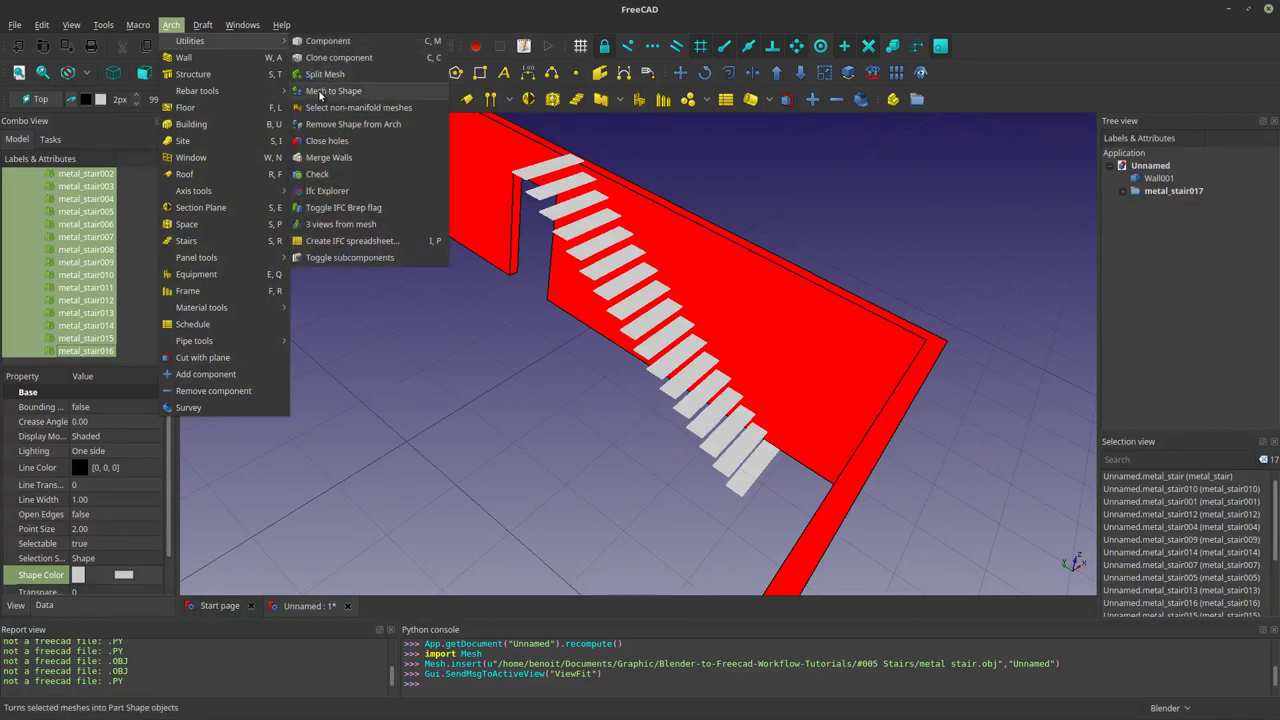
pyautogui.click(320, 94)
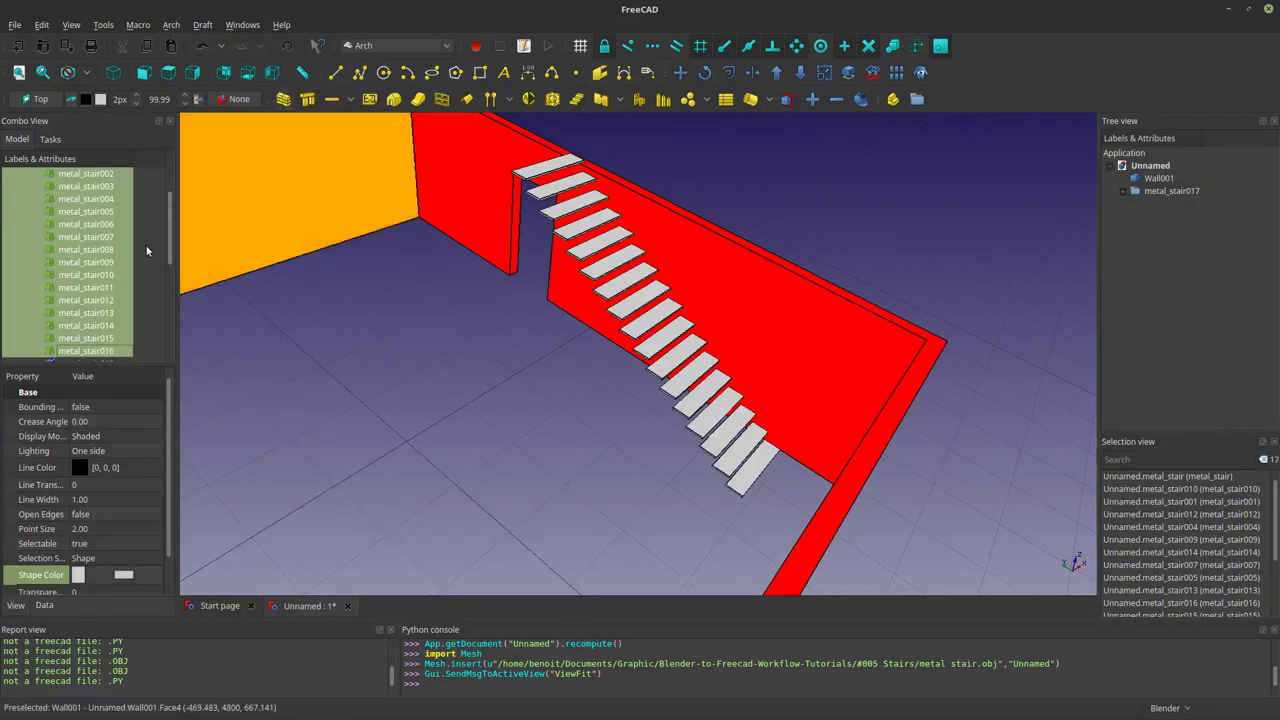
# Delete the original tread meshes, keeping only the converted shapes, and inspect the stair.
pyautogui.rightClick(109, 277)
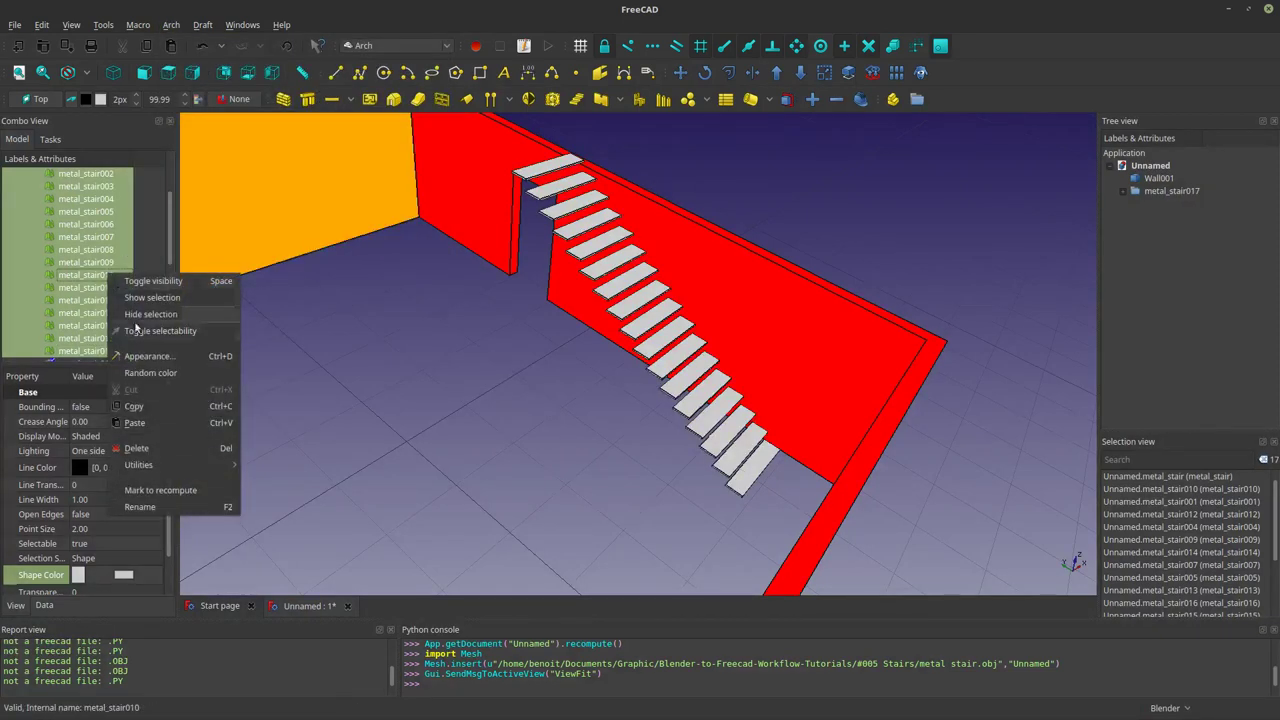
pyautogui.click(137, 449)
pyautogui.scroll(5, 620, 180)
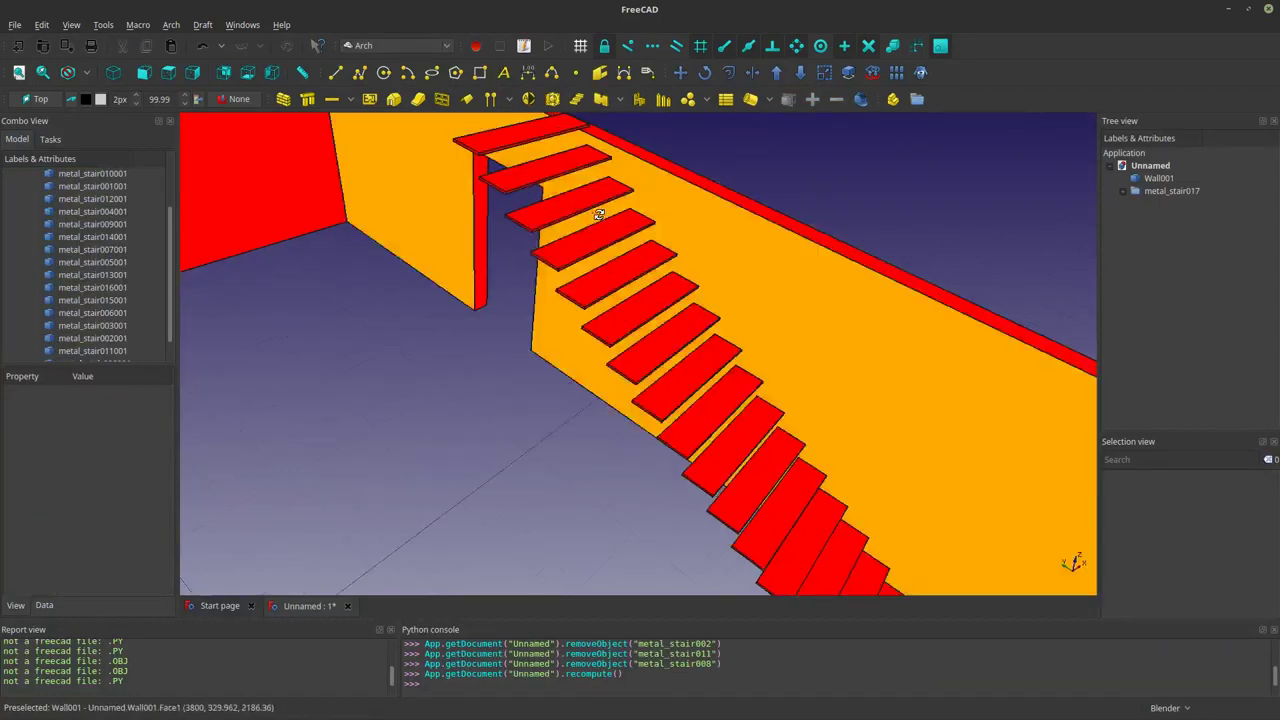
pyautogui.moveTo(594, 217); pyautogui.dragTo(580, 226, button='middle')
pyautogui.scroll(-2, 618, 297)
pyautogui.moveTo(618, 297); pyautogui.dragTo(651, 274, button='middle')
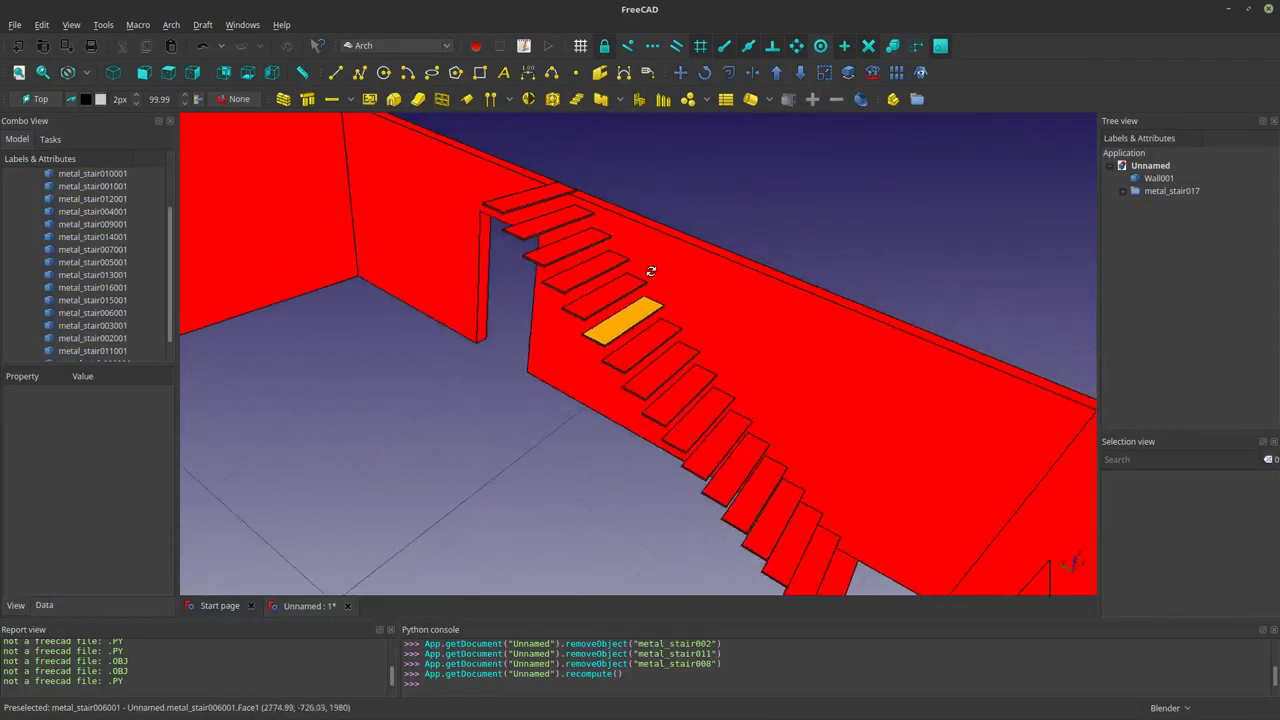
# Set the shape colour of all stair treads to the dark blue custom colour (36, 27, 84).
pyautogui.scroll(3, 118, 245)
pyautogui.click(90, 222)
pyautogui.scroll(-3, 85, 300)
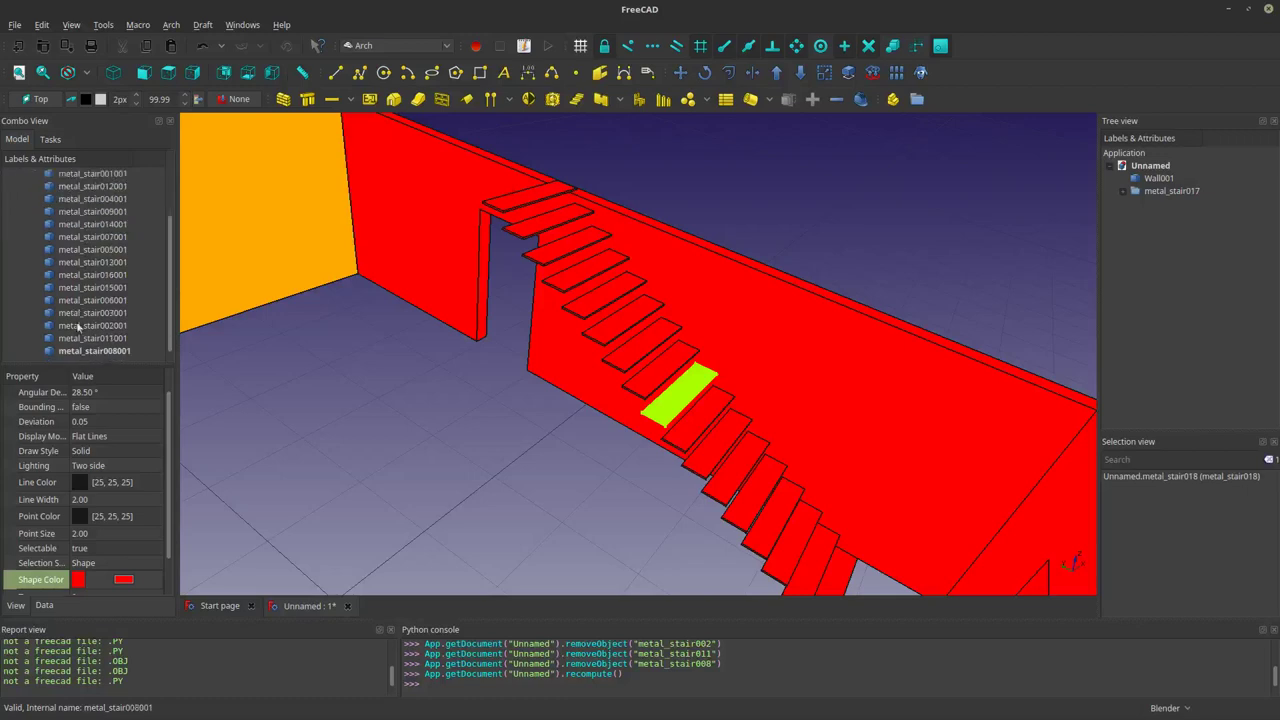
pyautogui.keyDown('shift'); pyautogui.click(82, 350); pyautogui.keyUp('shift')
pyautogui.click(123, 579)
pyautogui.click(123, 579)
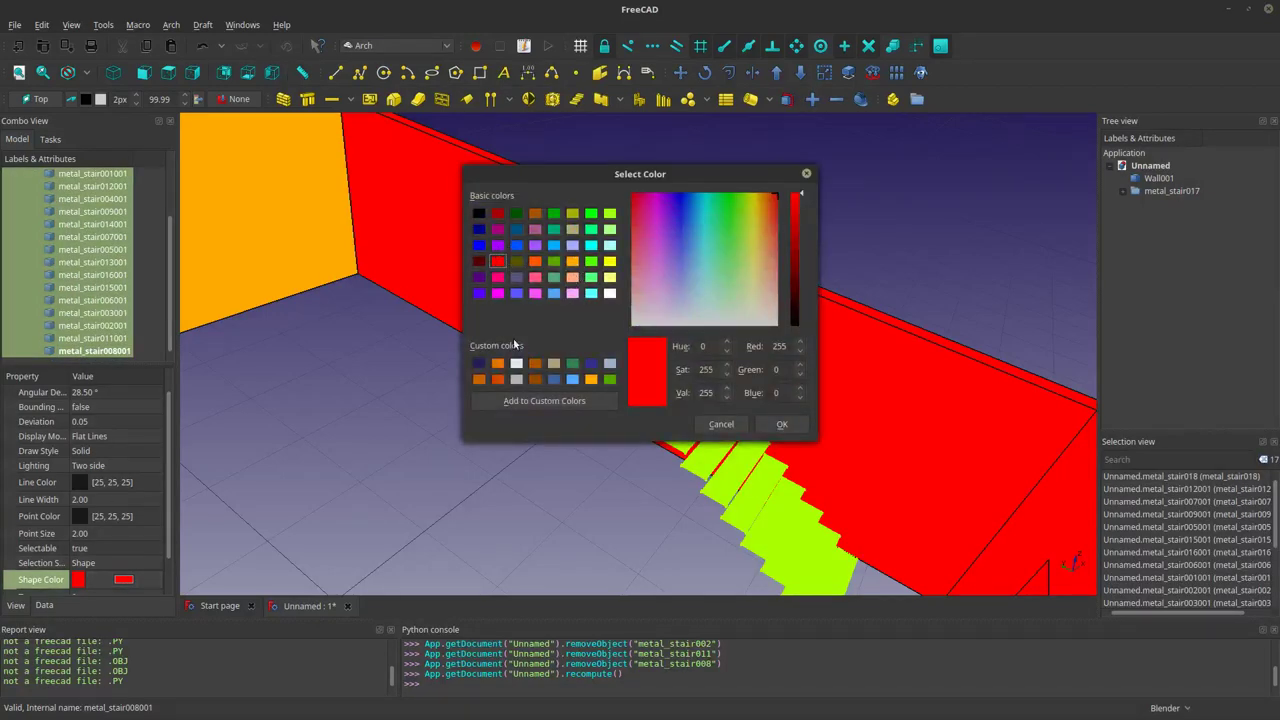
pyautogui.click(479, 363)
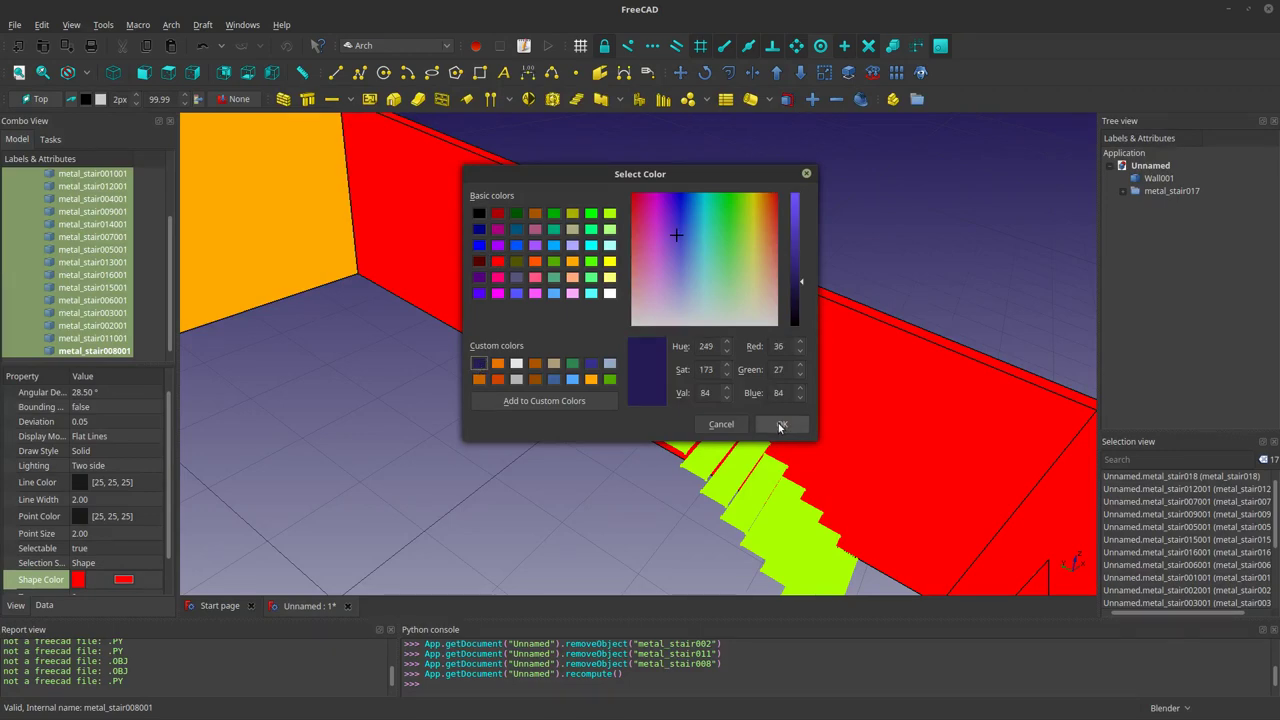
pyautogui.click(781, 426)
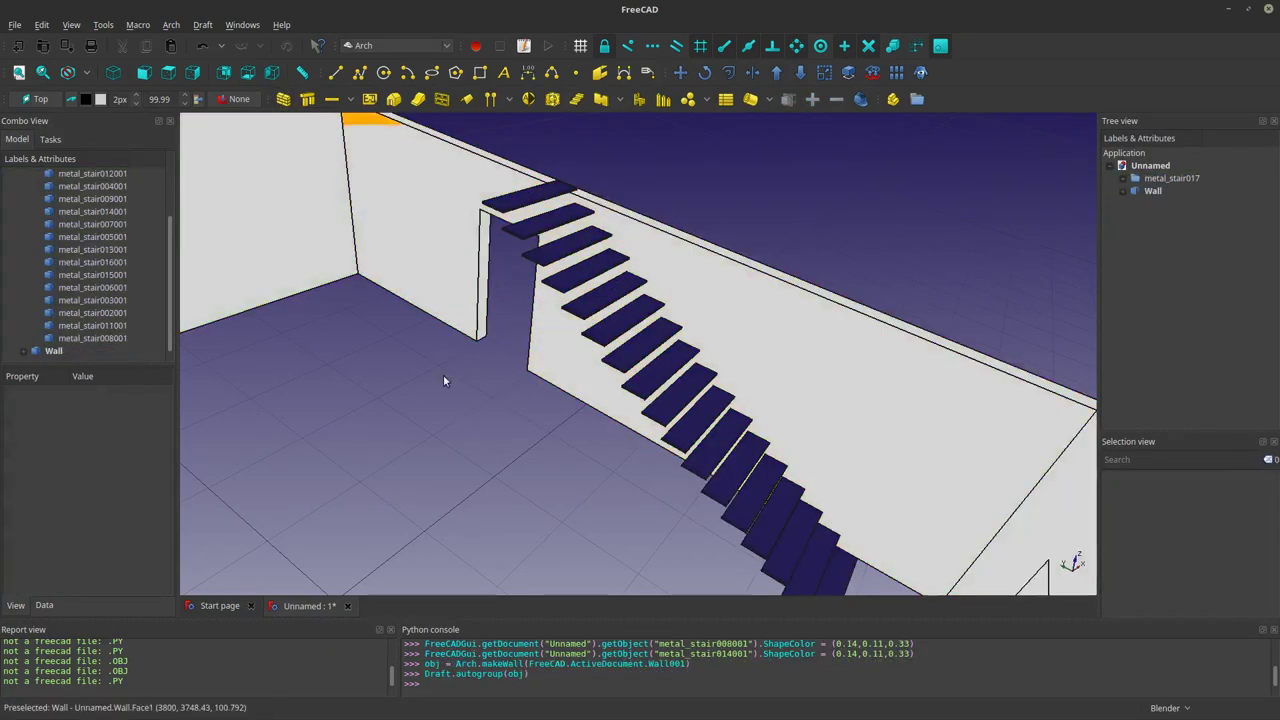
# Lighten the shape colour of all stair treads to a brighter blue-violet (0.31, 0.25, 0.74).
pyautogui.click(110, 337)
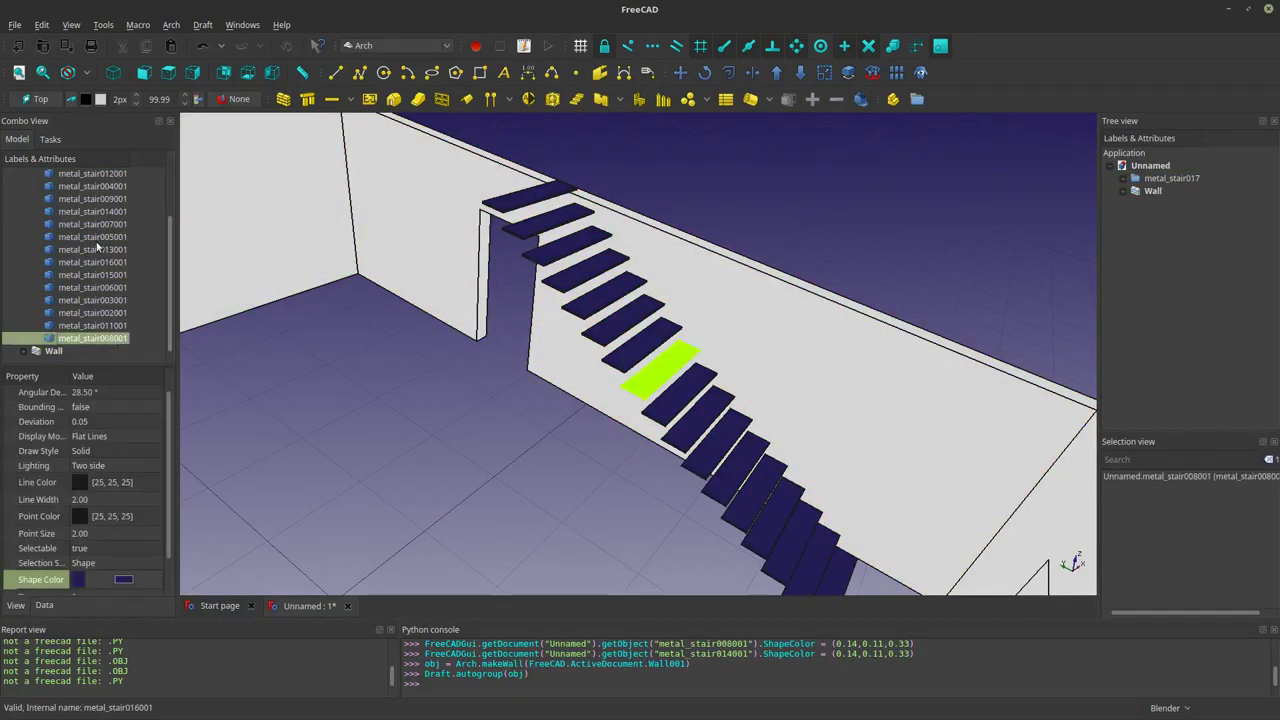
pyautogui.scroll(2, 100, 268)
pyautogui.keyDown('shift'); pyautogui.click(90, 215); pyautogui.keyUp('shift')
pyautogui.click(123, 579)
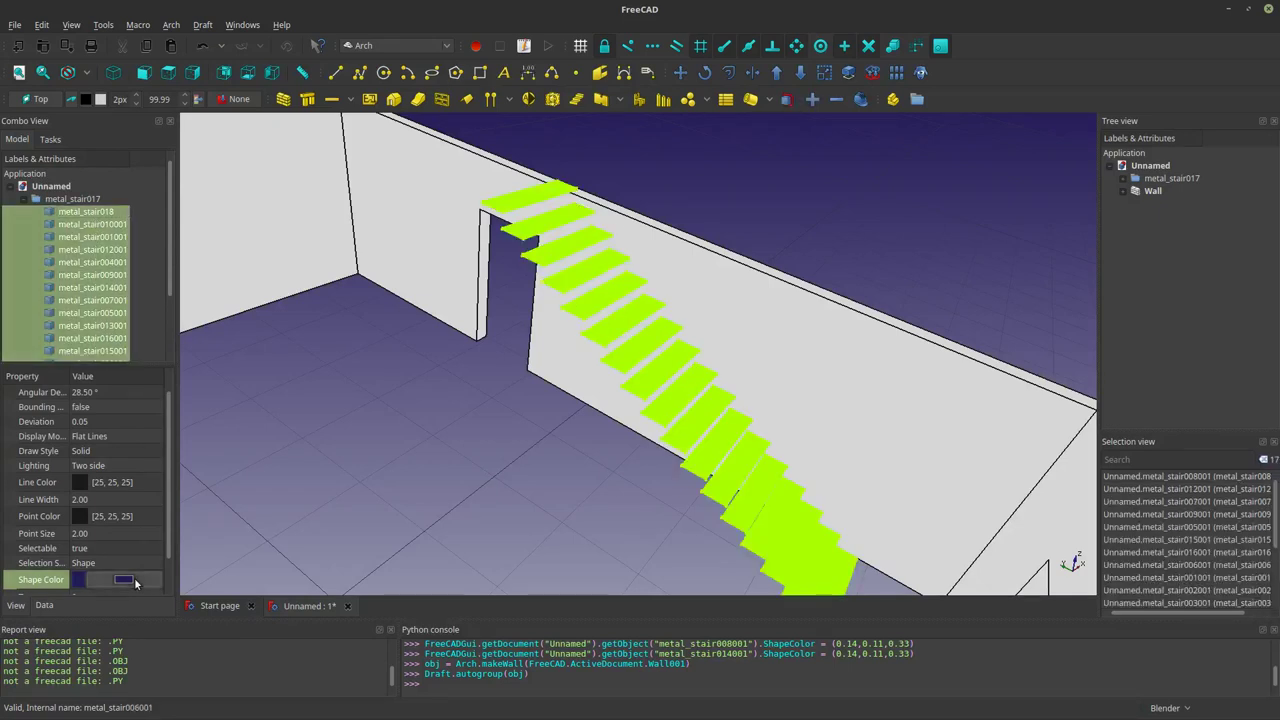
pyautogui.click(123, 579)
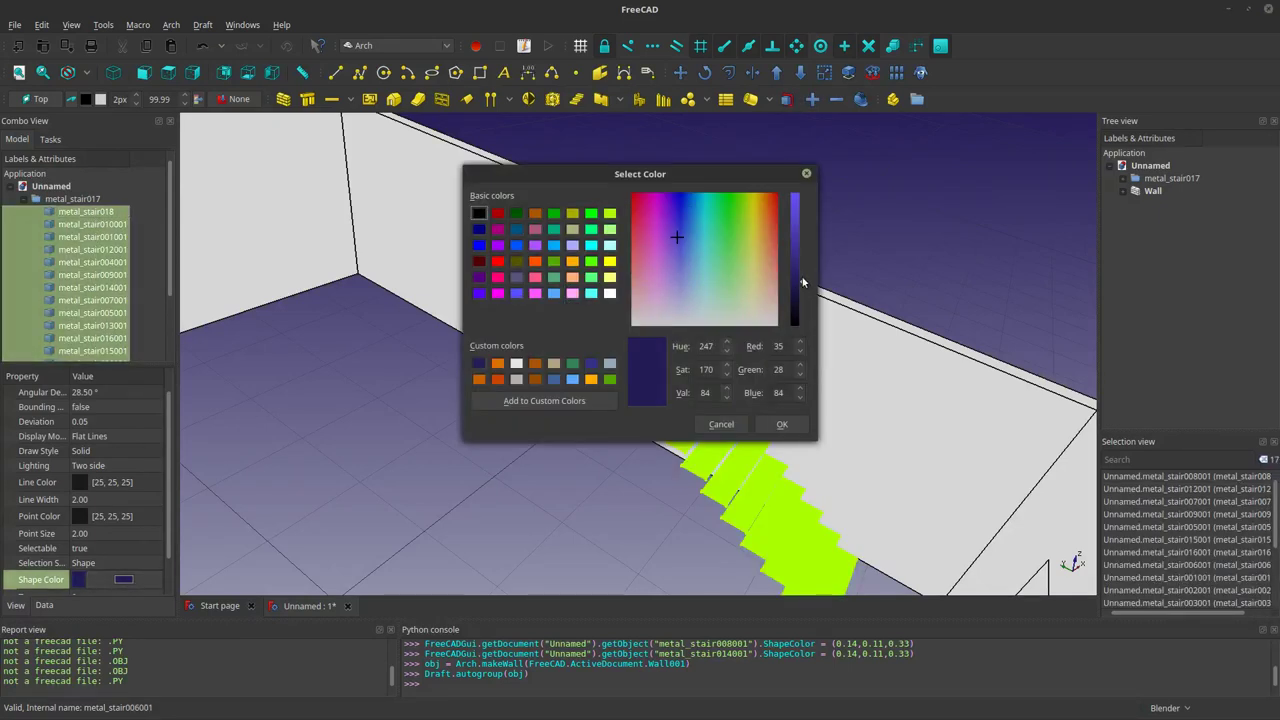
pyautogui.moveTo(802, 282); pyautogui.dragTo(802, 230)
pyautogui.click(782, 424)
pyautogui.click(460, 428)
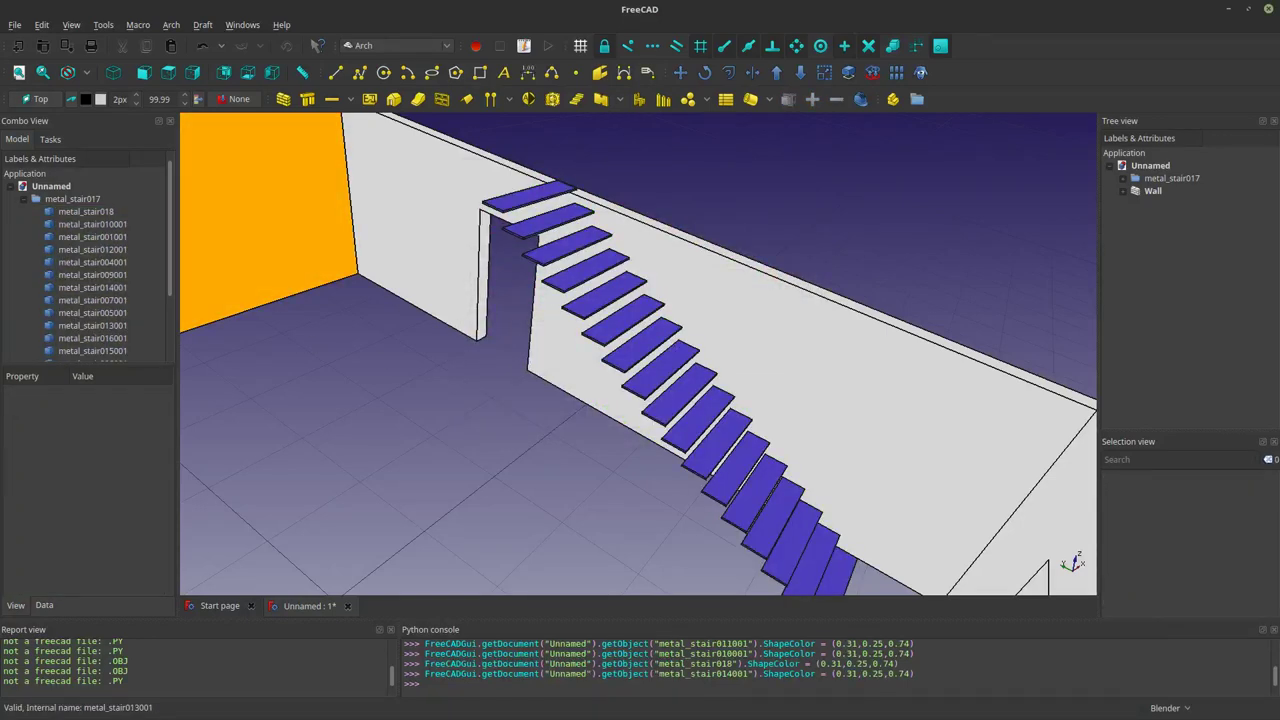
# Import brackets.obj into the document as an Alias Mesh.
pyautogui.moveTo(223, 307); pyautogui.dragTo(337, 331)
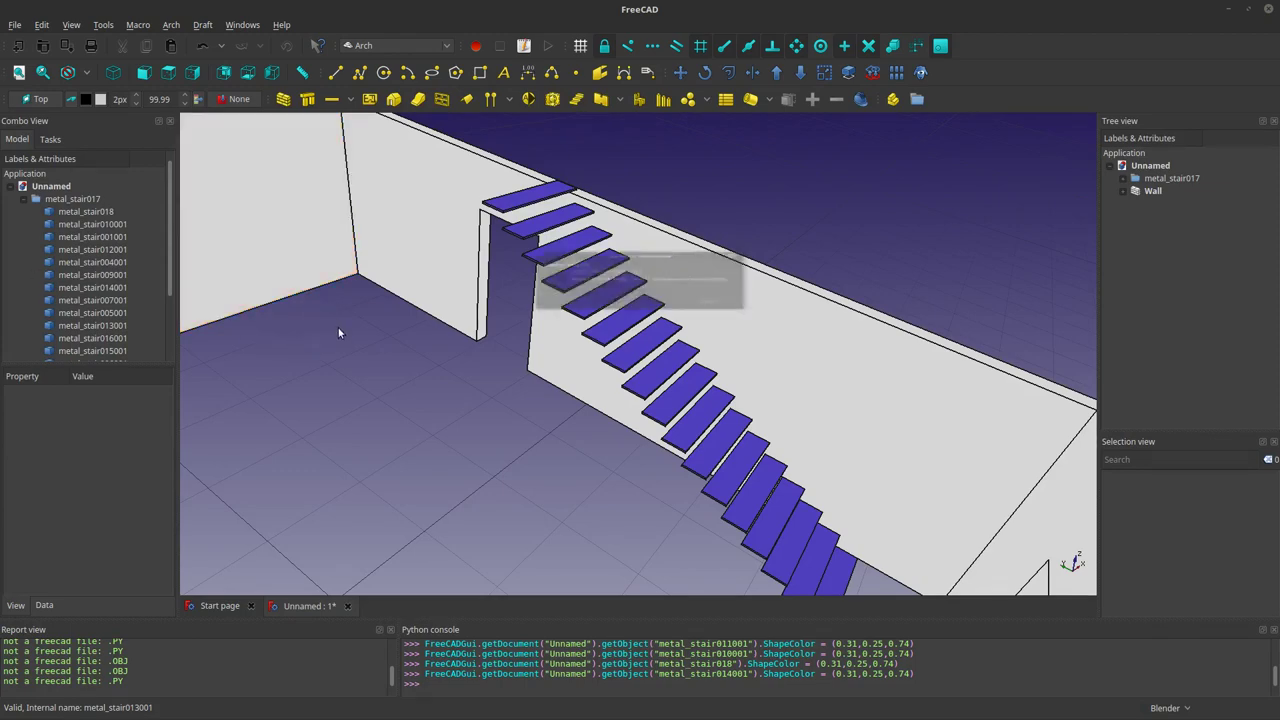
pyautogui.click(593, 258)
pyautogui.click(708, 332)
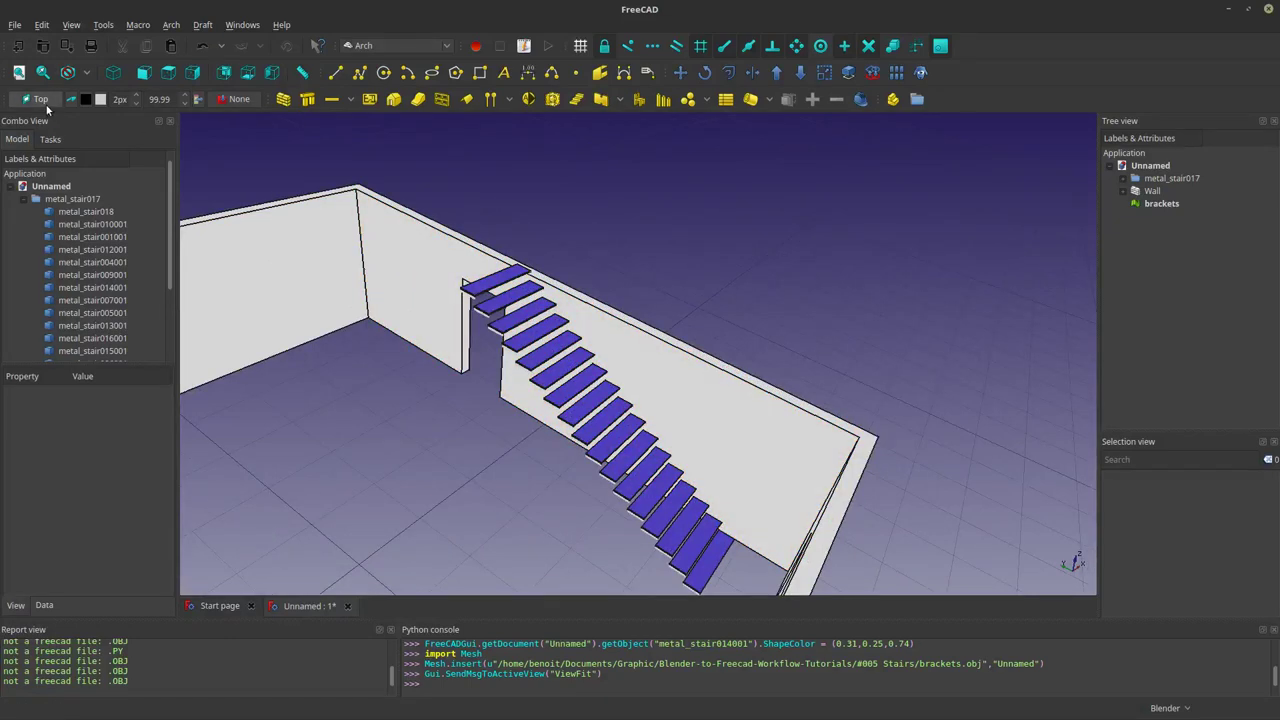
# Try converting the unsplit brackets mesh to a shape, and delete the converted shape.
pyautogui.scroll(-3, 70, 264)
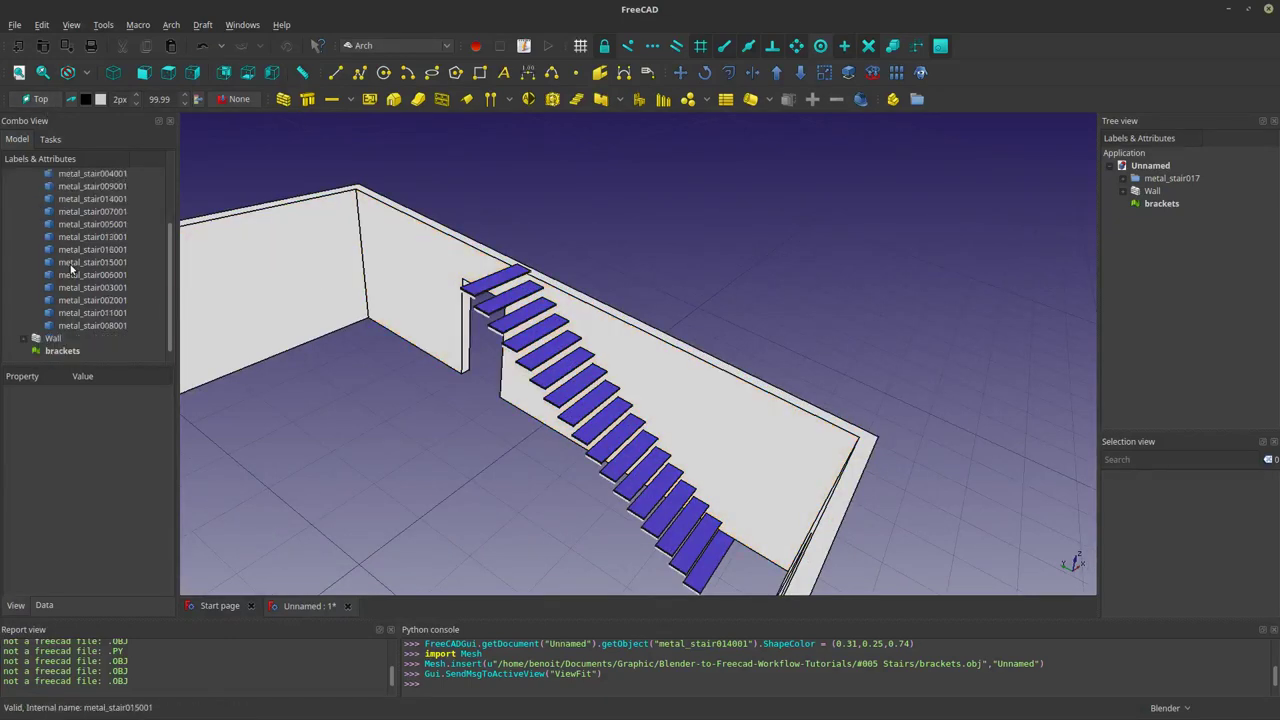
pyautogui.click(62, 350)
pyautogui.click(171, 24)
pyautogui.moveTo(190, 41)
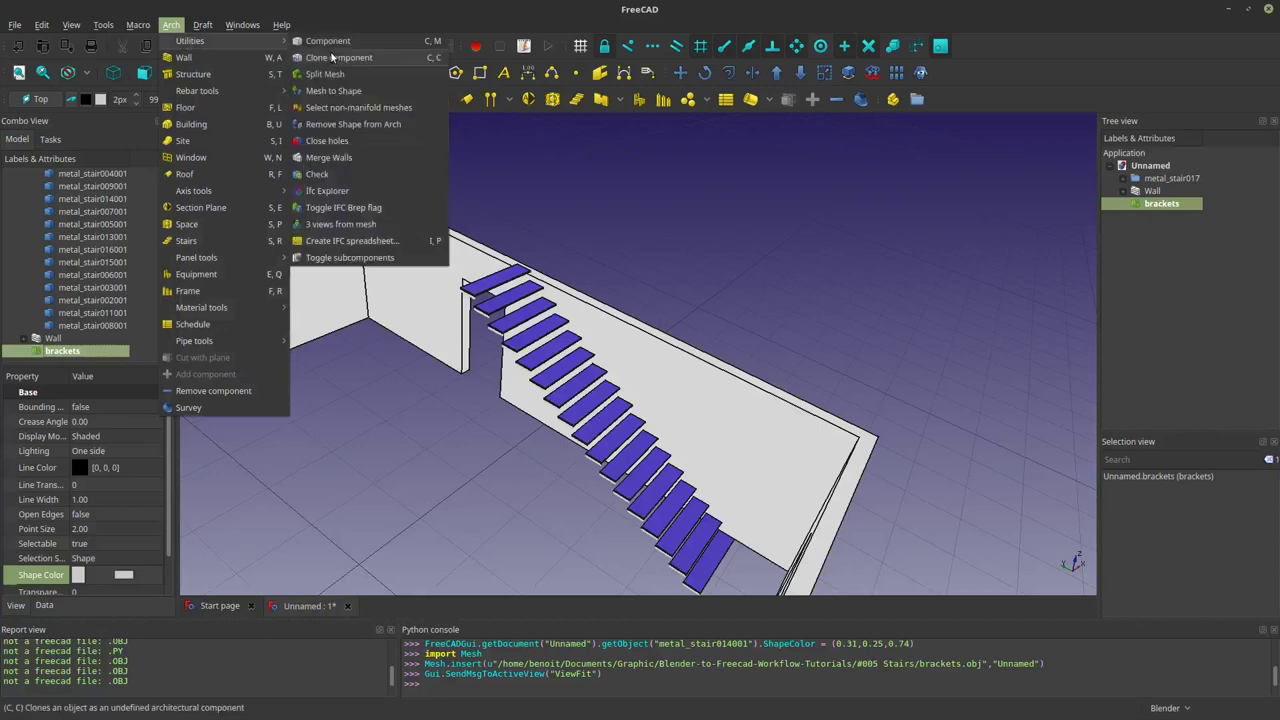
pyautogui.click(320, 92)
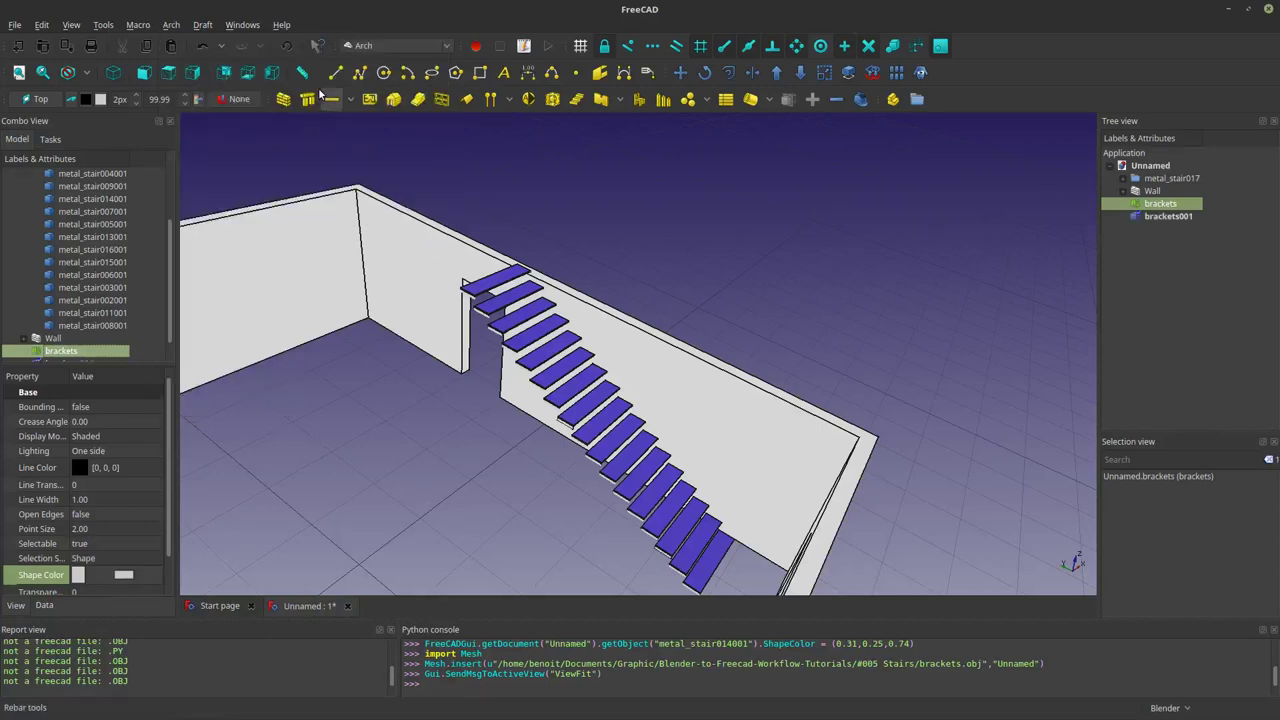
pyautogui.click(62, 351)
pyautogui.press('Delete')
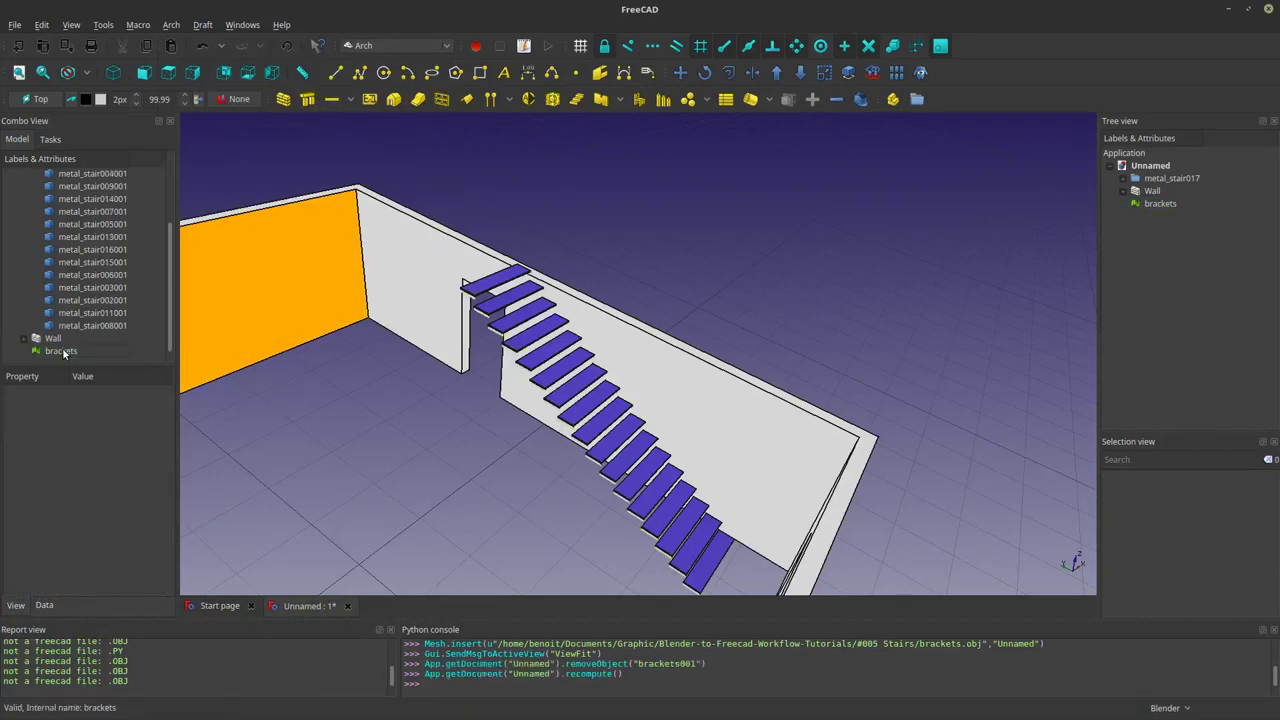
# Split the brackets mesh into its separate components.
pyautogui.click(62, 350)
pyautogui.click(171, 24)
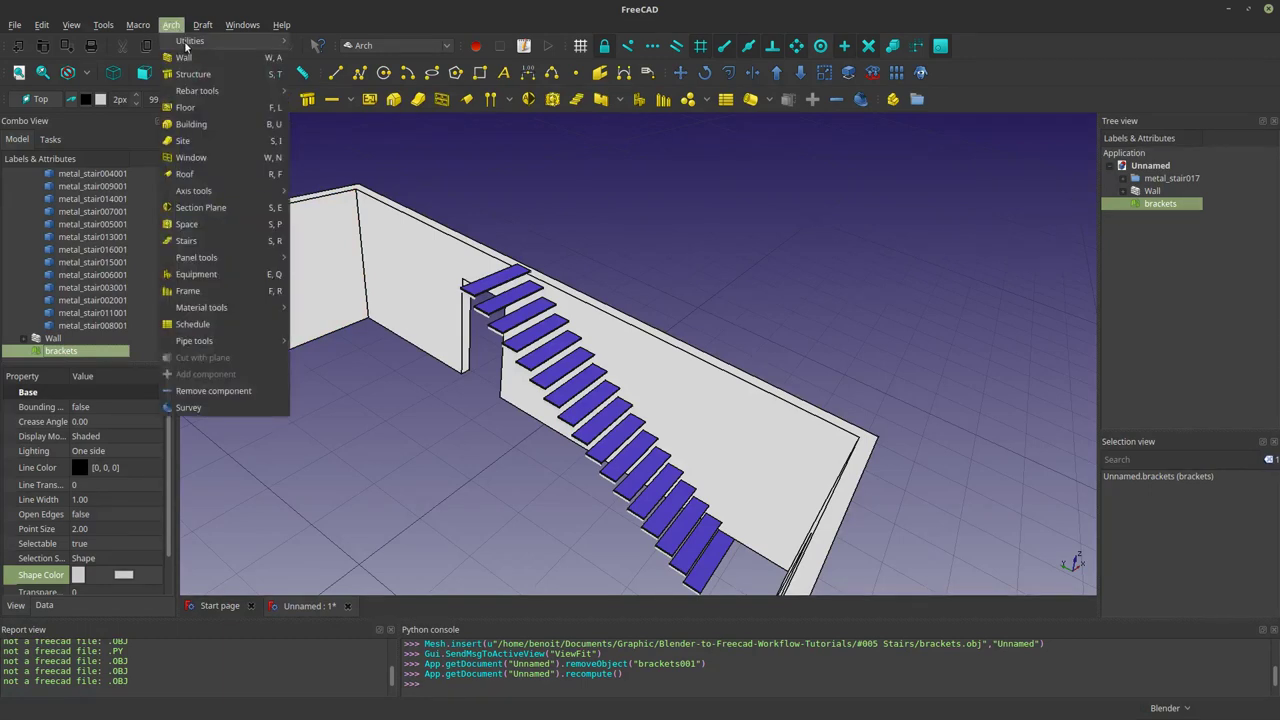
pyautogui.moveTo(192, 41)
pyautogui.click(320, 75)
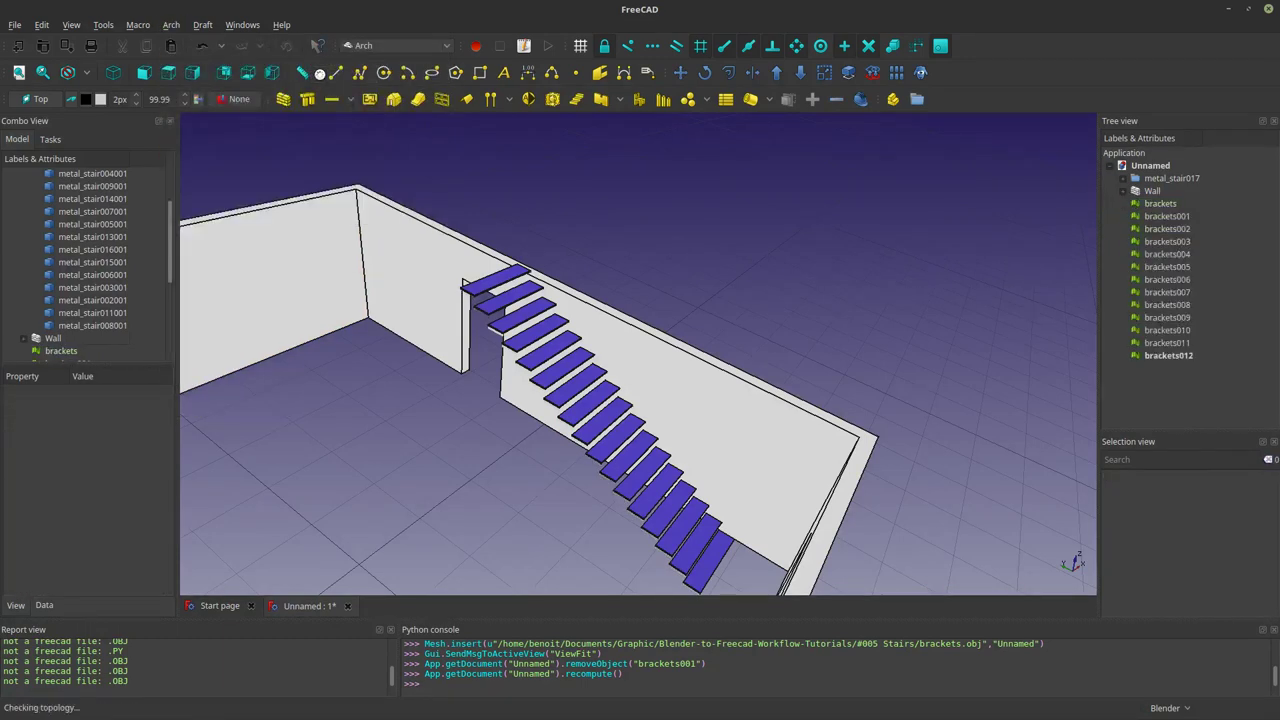
# Select all the split bracket meshes in their group and convert them to shapes.
pyautogui.click(24, 351)
pyautogui.scroll(-5, 24, 355)
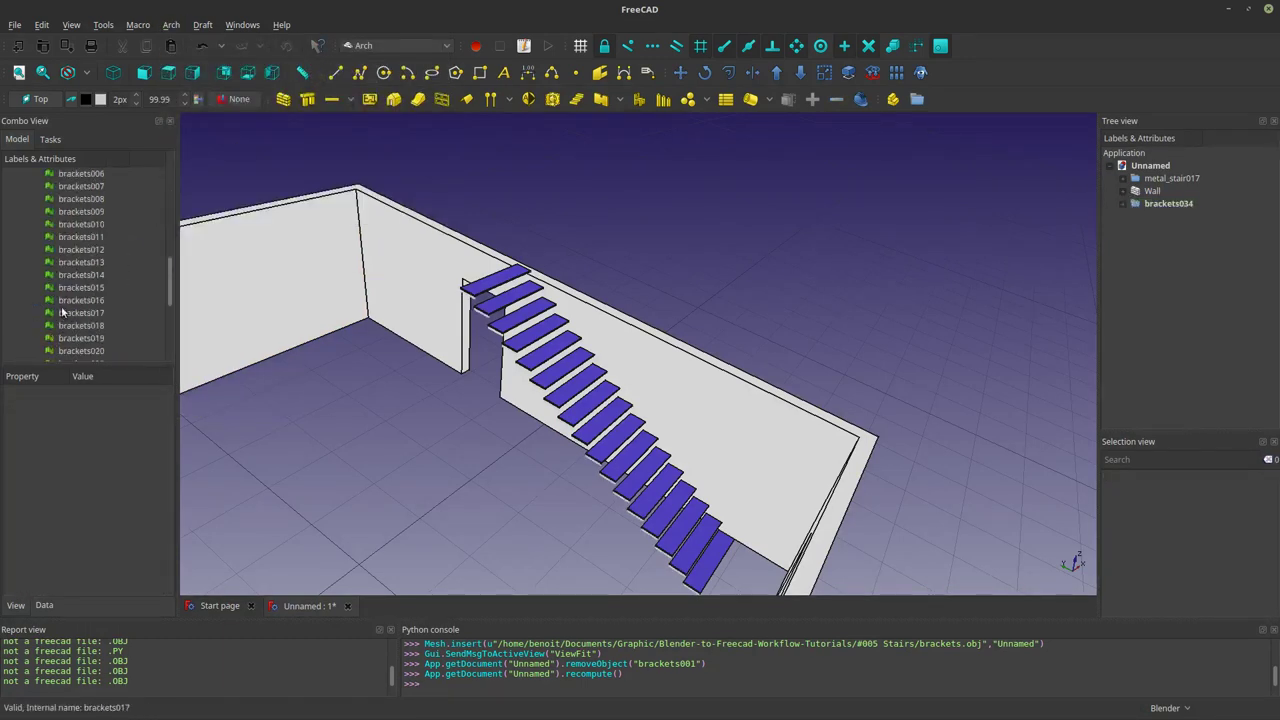
pyautogui.scroll(2, 70, 195)
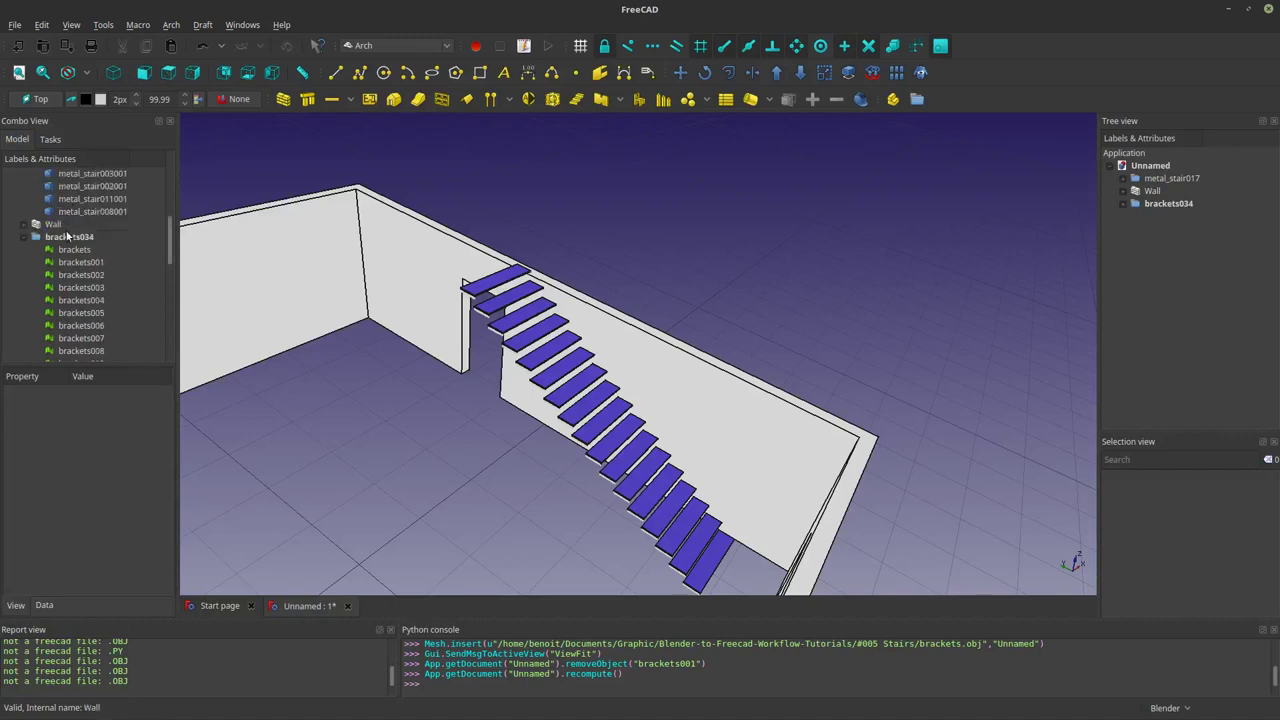
pyautogui.click(68, 245)
pyautogui.scroll(-8, 63, 322)
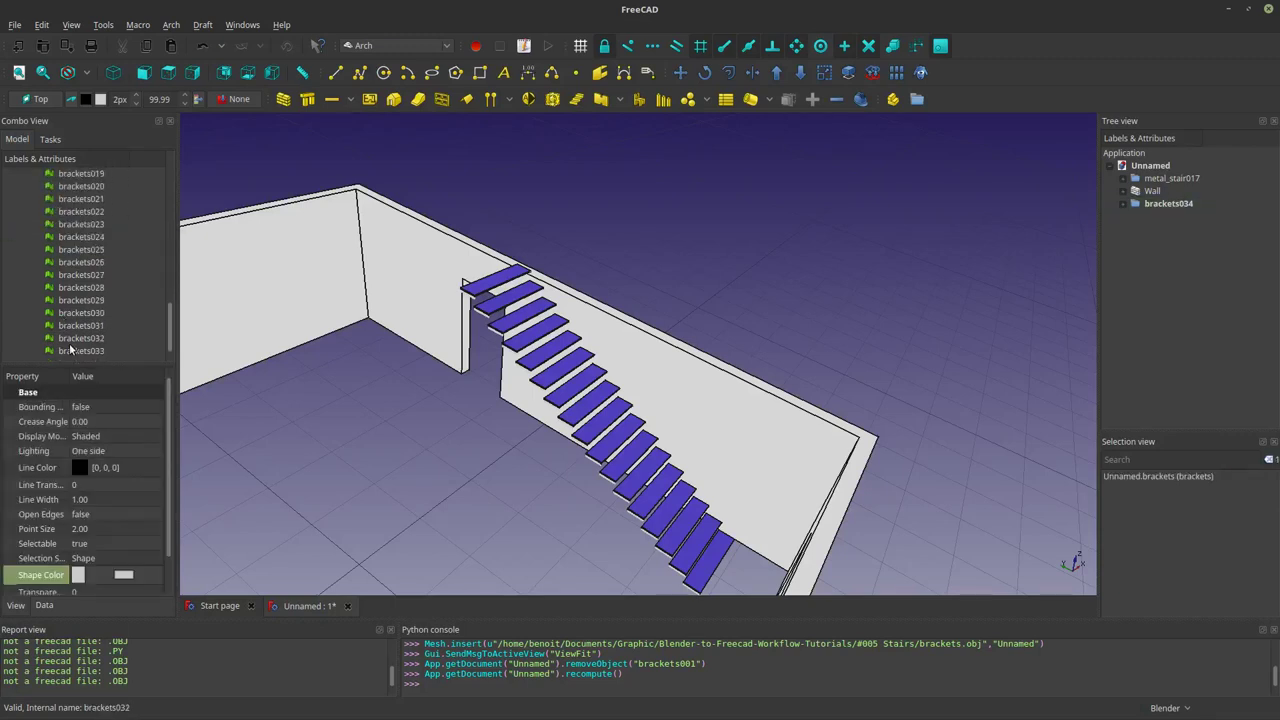
pyautogui.keyDown('shift'); pyautogui.click(70, 350); pyautogui.keyUp('shift')
pyautogui.click(170, 30)
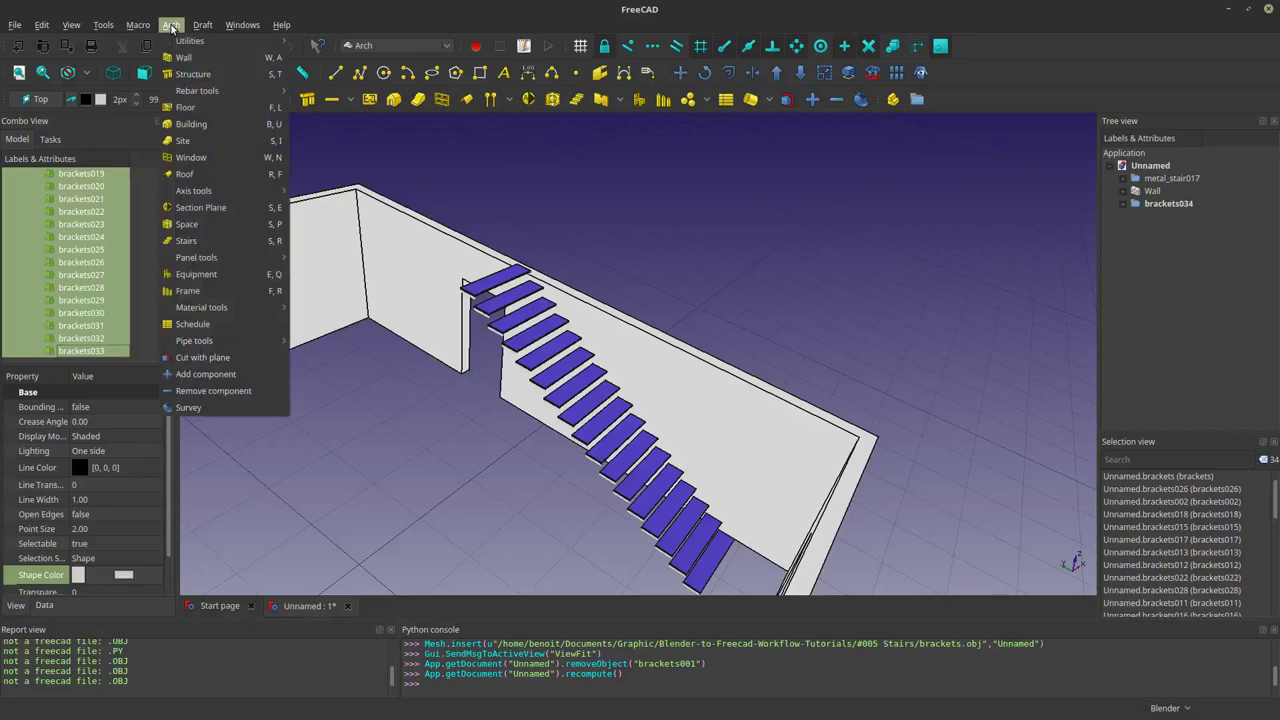
pyautogui.press('Right')
pyautogui.press('Right')
pyautogui.moveTo(174, 27)
pyautogui.moveTo(219, 44)
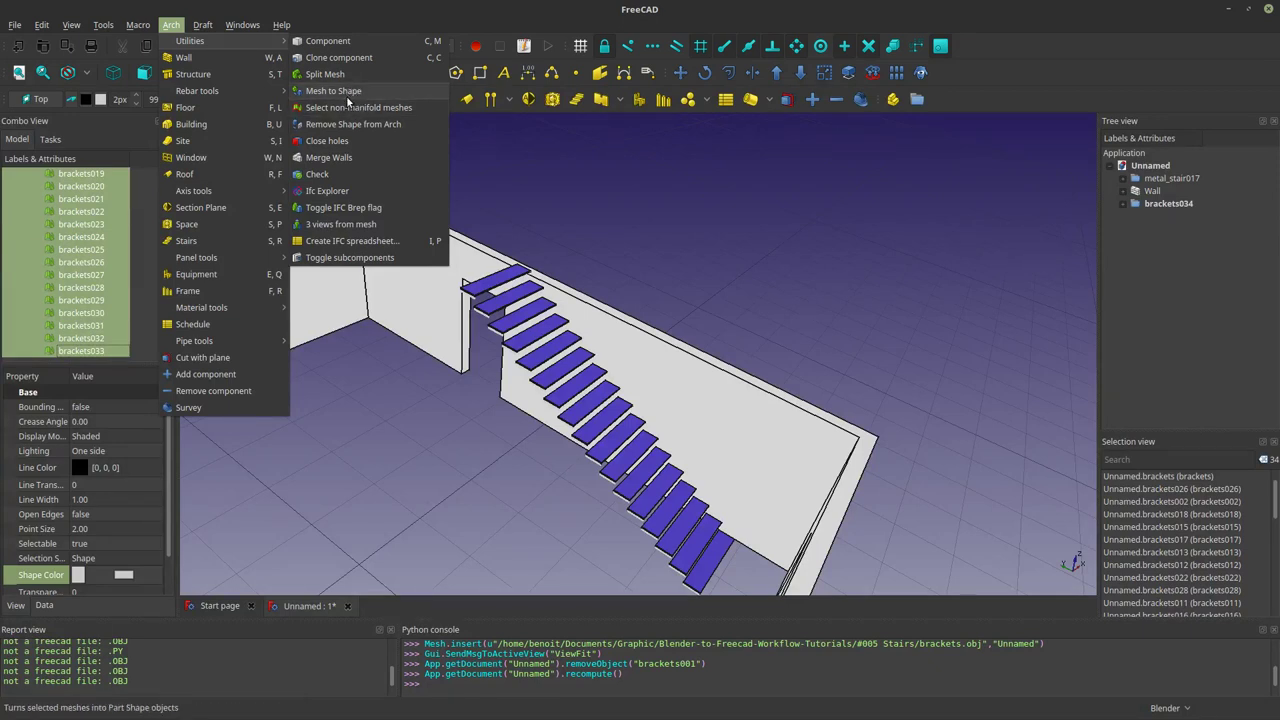
pyautogui.click(344, 96)
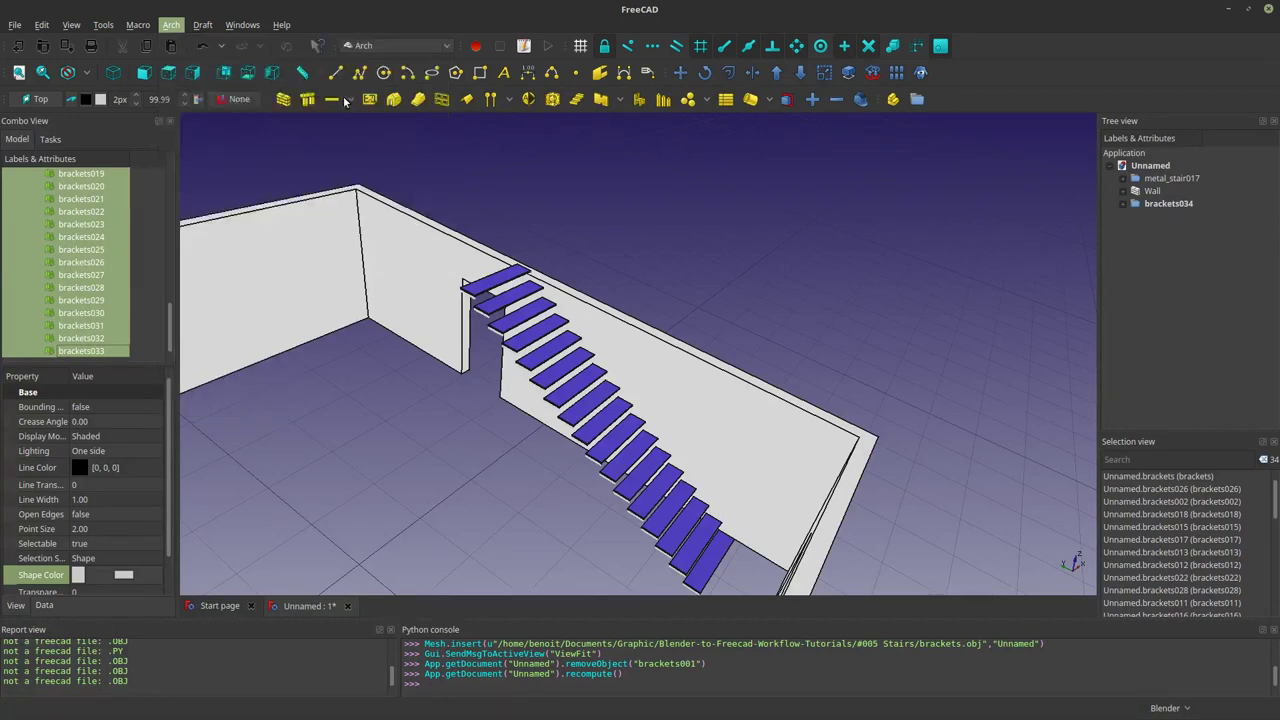
# Delete the original bracket meshes, keeping the converted shapes, and collapse the brackets group.
pyautogui.rightClick(85, 253)
pyautogui.click(116, 423)
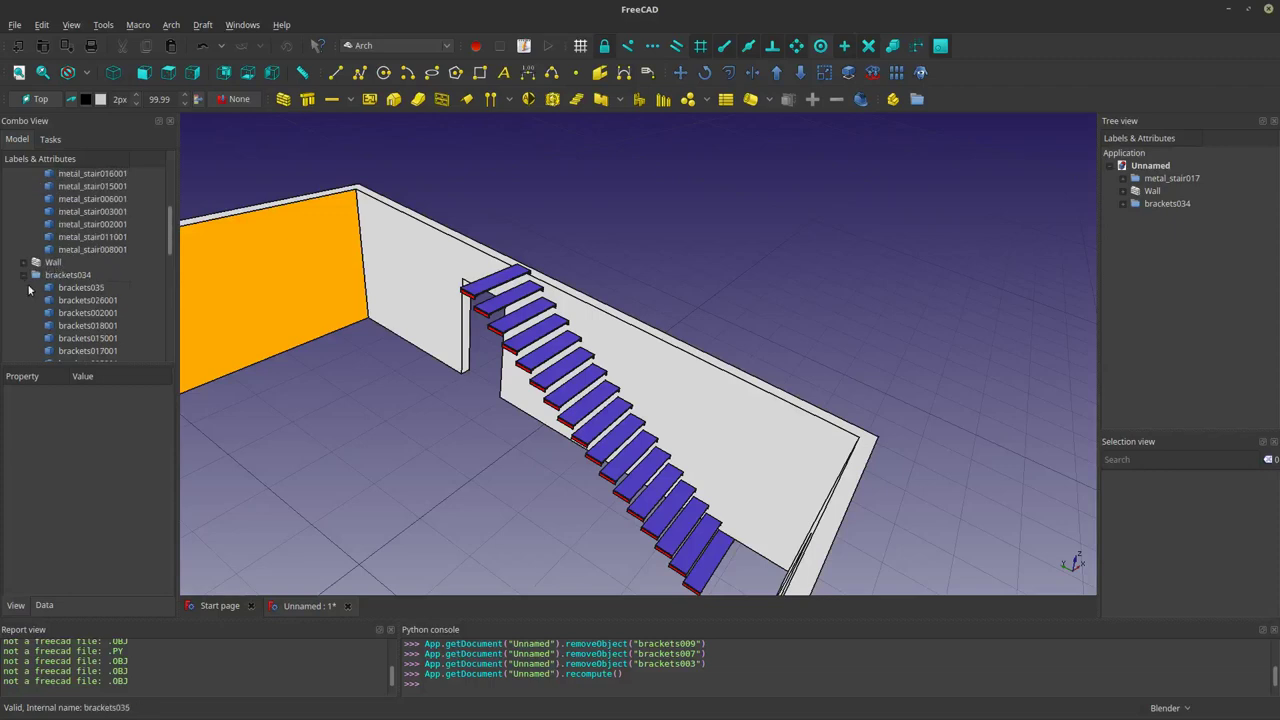
pyautogui.click(25, 276)
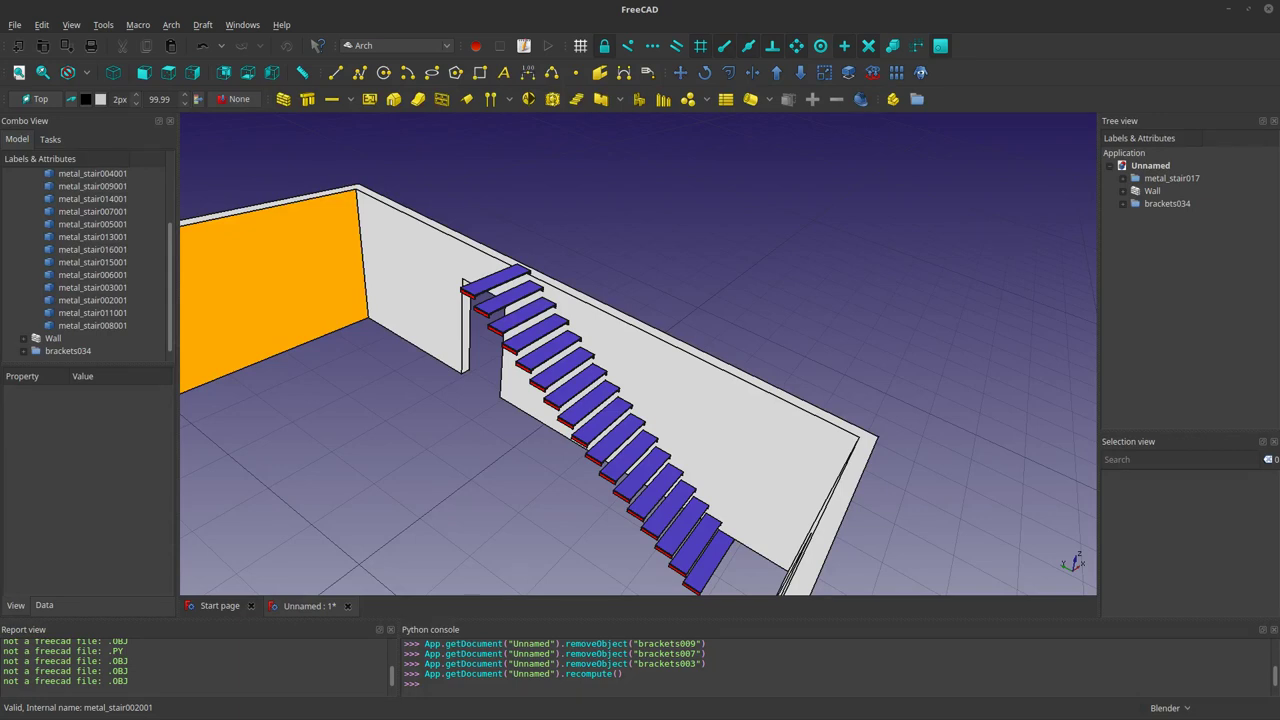
# Import Floors.obj and Doors.obj into the document as Alias Meshes.
pyautogui.moveTo(436, 342); pyautogui.dragTo(464, 338)
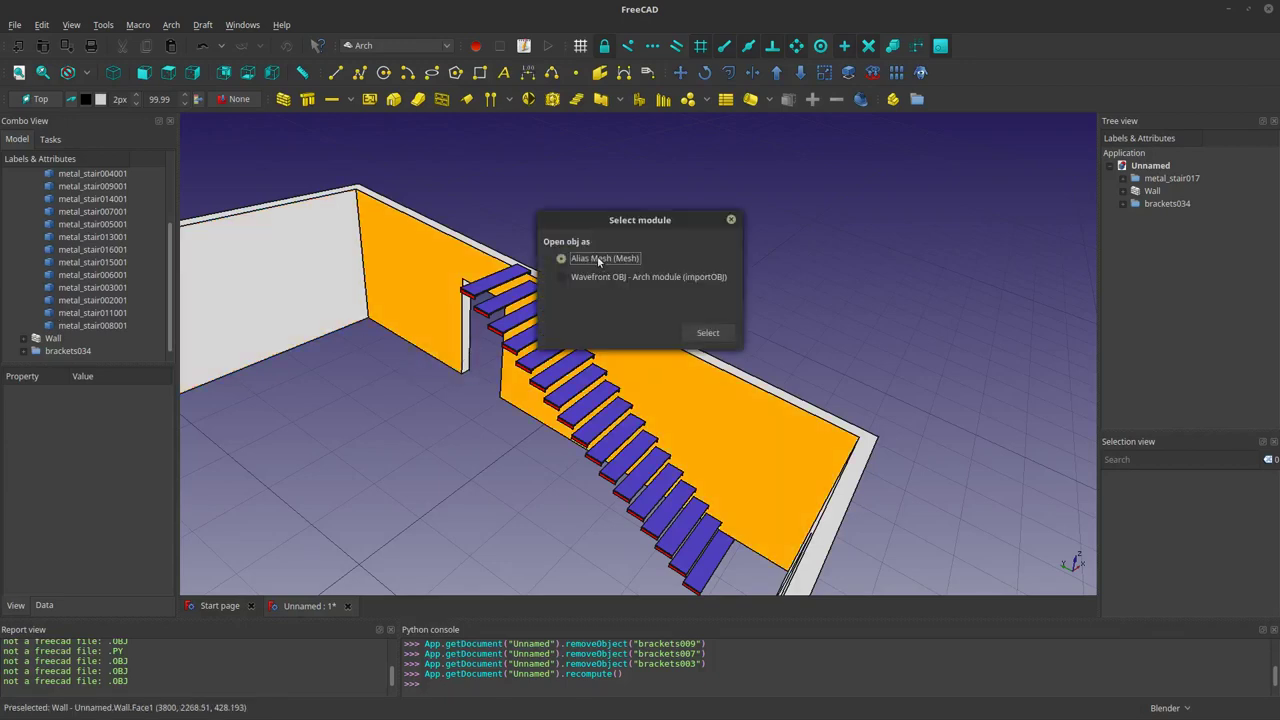
pyautogui.click(707, 333)
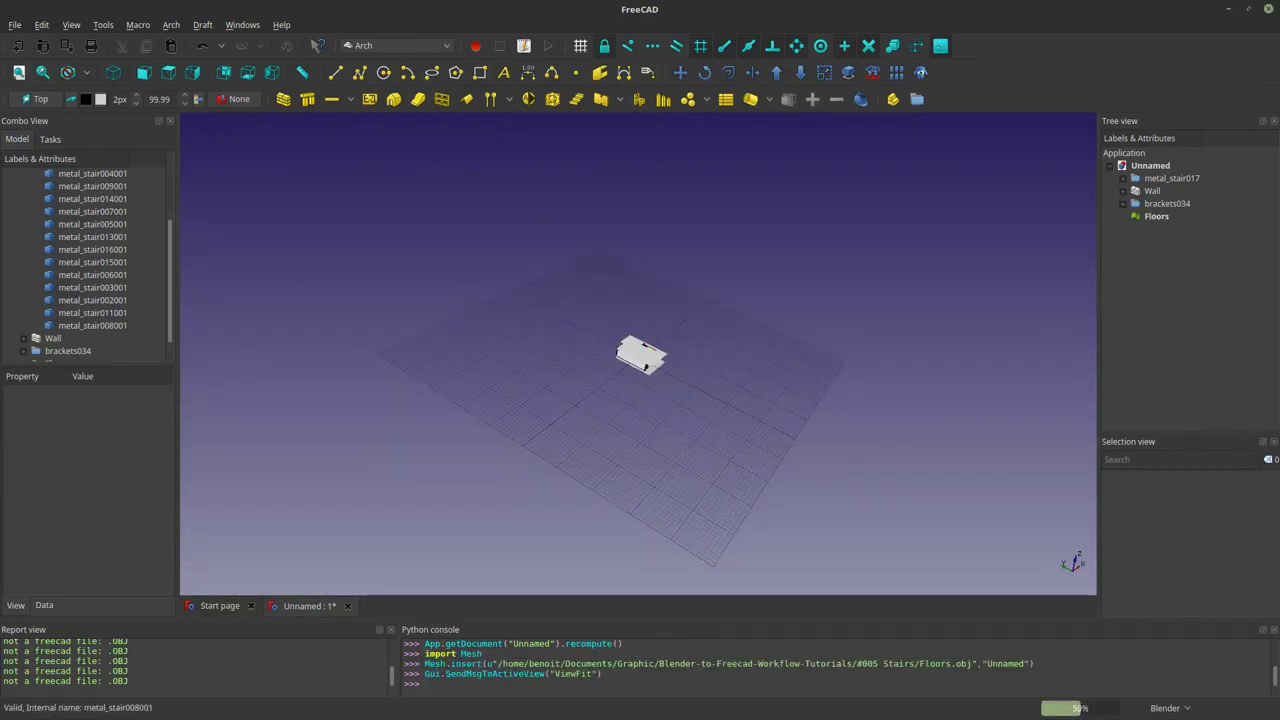
pyautogui.moveTo(118, 347); pyautogui.dragTo(386, 315)
pyautogui.click(600, 258)
pyautogui.click(708, 332)
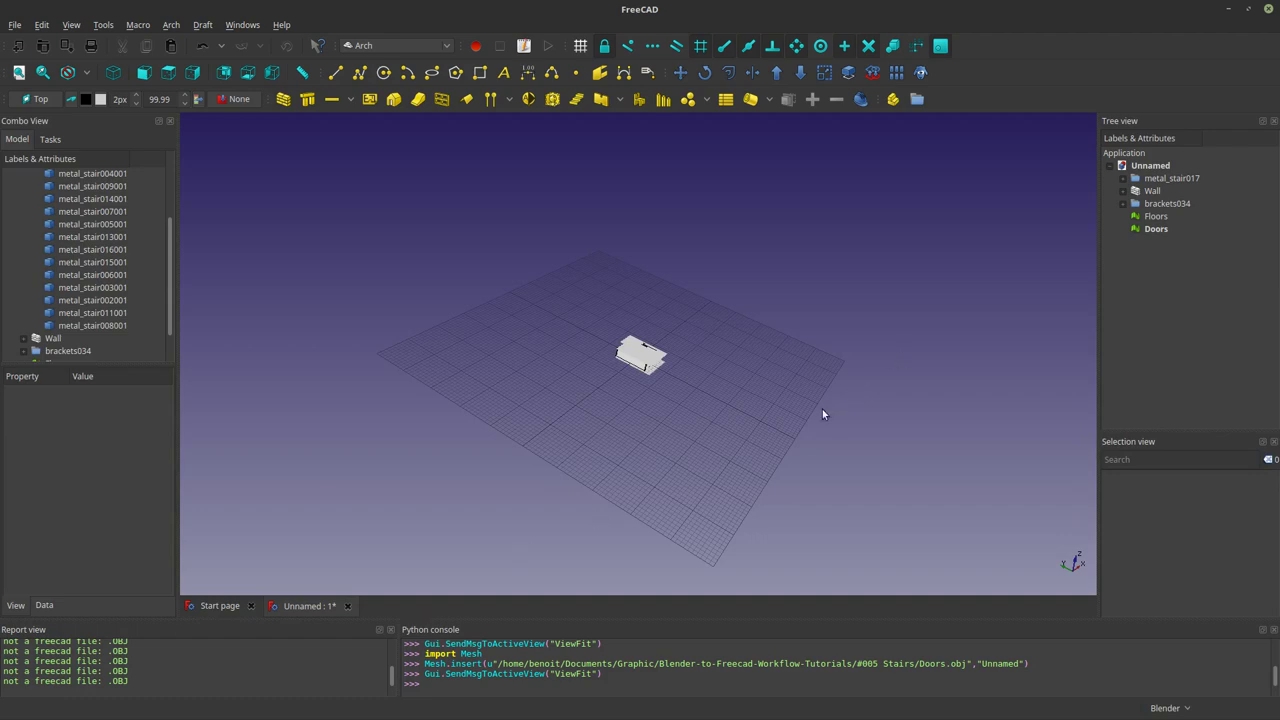
# Split the imported Floors mesh into its separate slabs.
pyautogui.scroll(10, 734, 314)
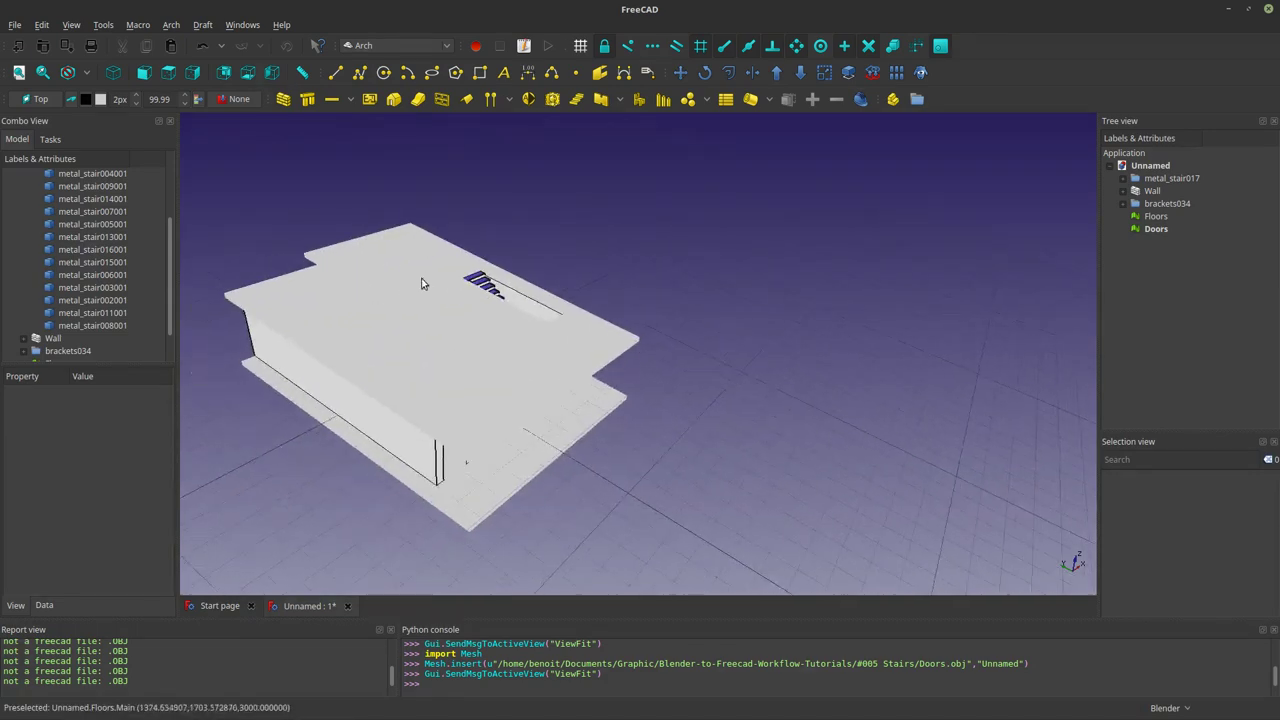
pyautogui.moveTo(424, 278); pyautogui.dragTo(387, 248, button='middle')
pyautogui.scroll(-1, 62, 311)
pyautogui.click(54, 339)
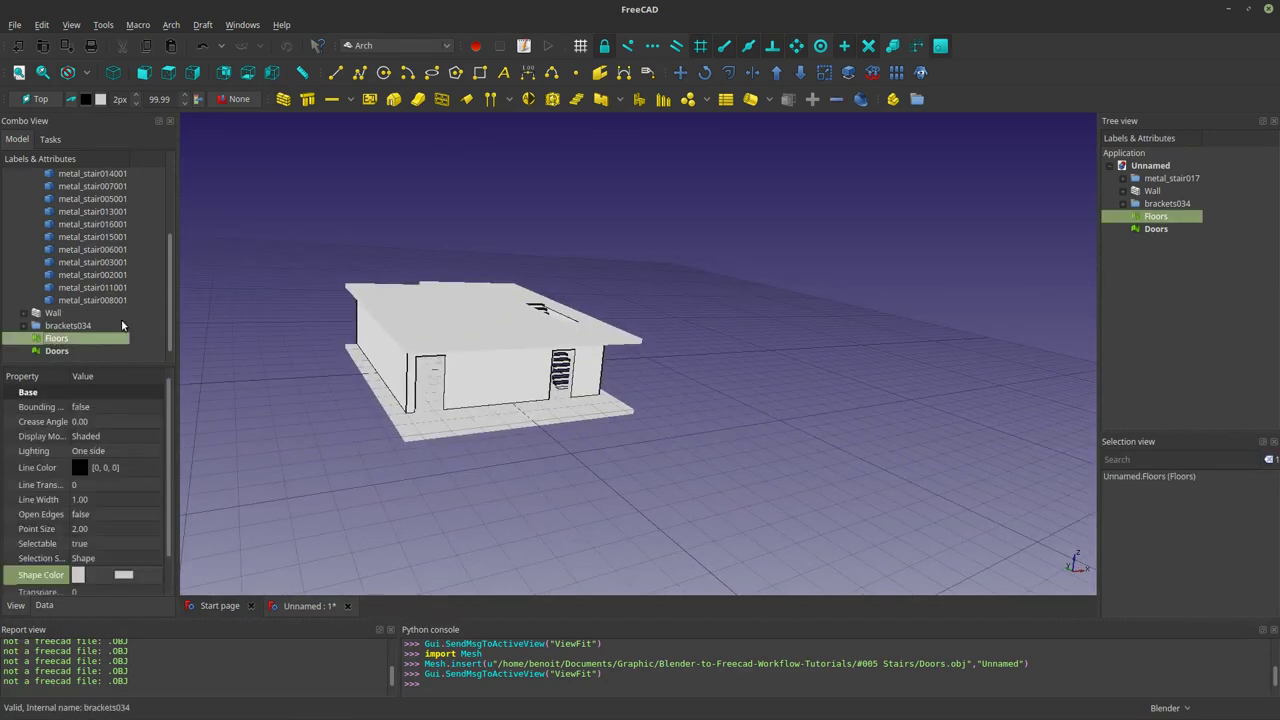
pyautogui.click(171, 24)
pyautogui.moveTo(200, 41)
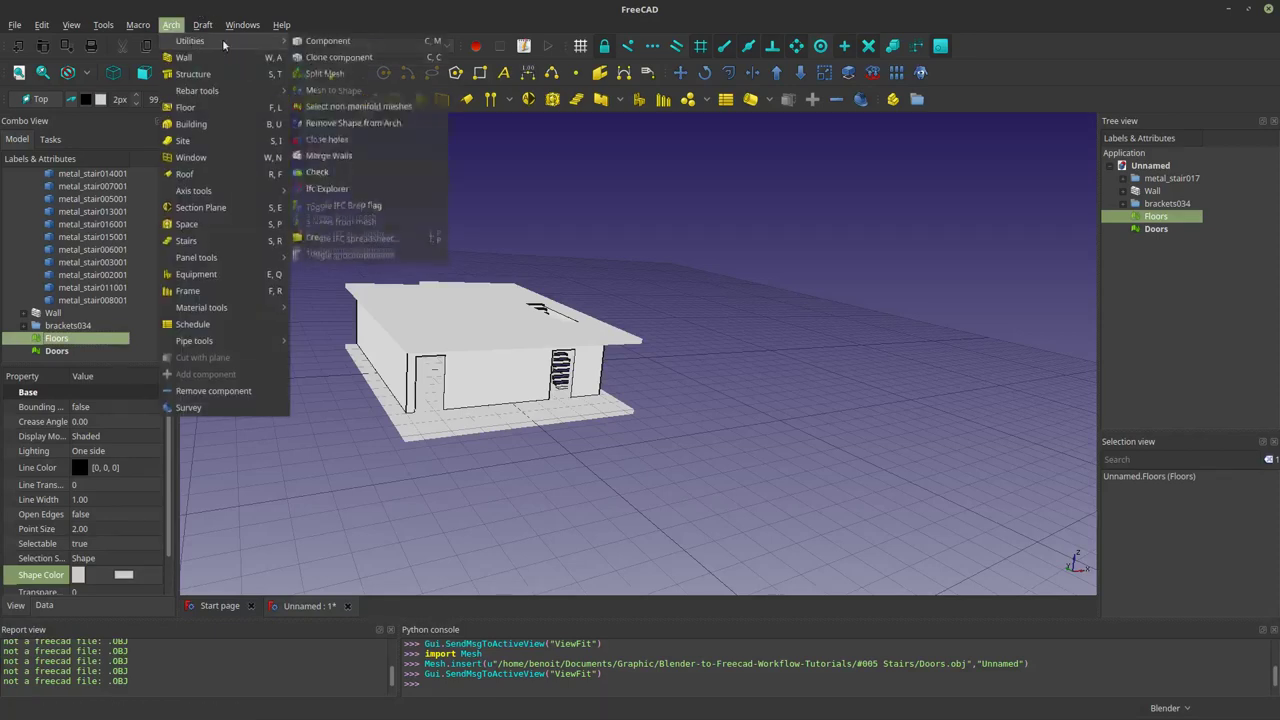
pyautogui.click(312, 91)
# Split the imported Doors mesh into its separate components.
pyautogui.click(46, 339)
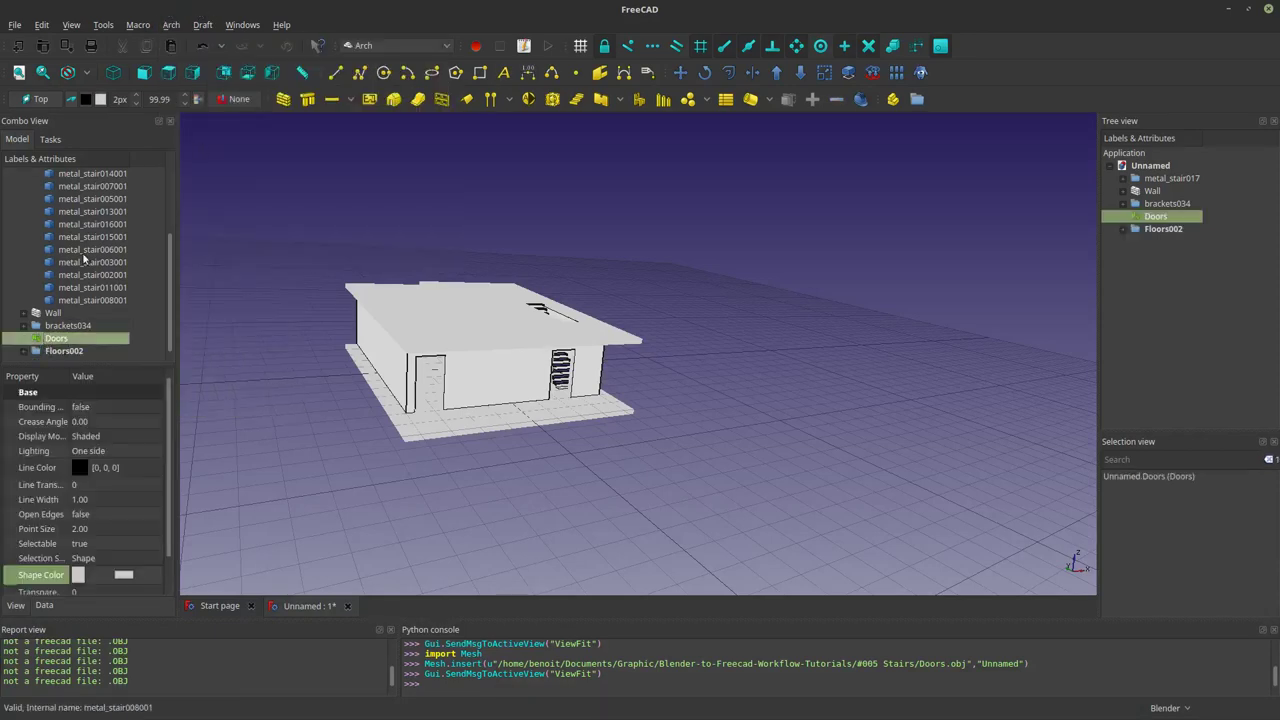
pyautogui.click(175, 25)
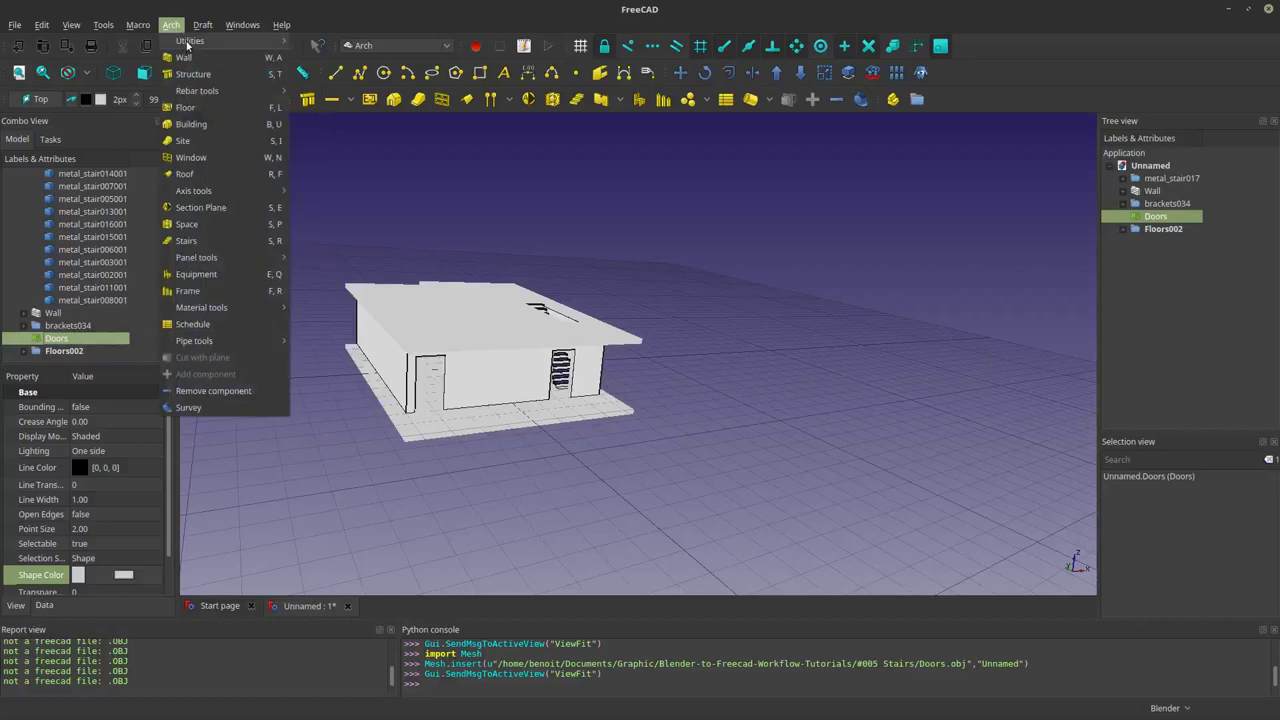
pyautogui.moveTo(200, 41)
pyautogui.click(307, 77)
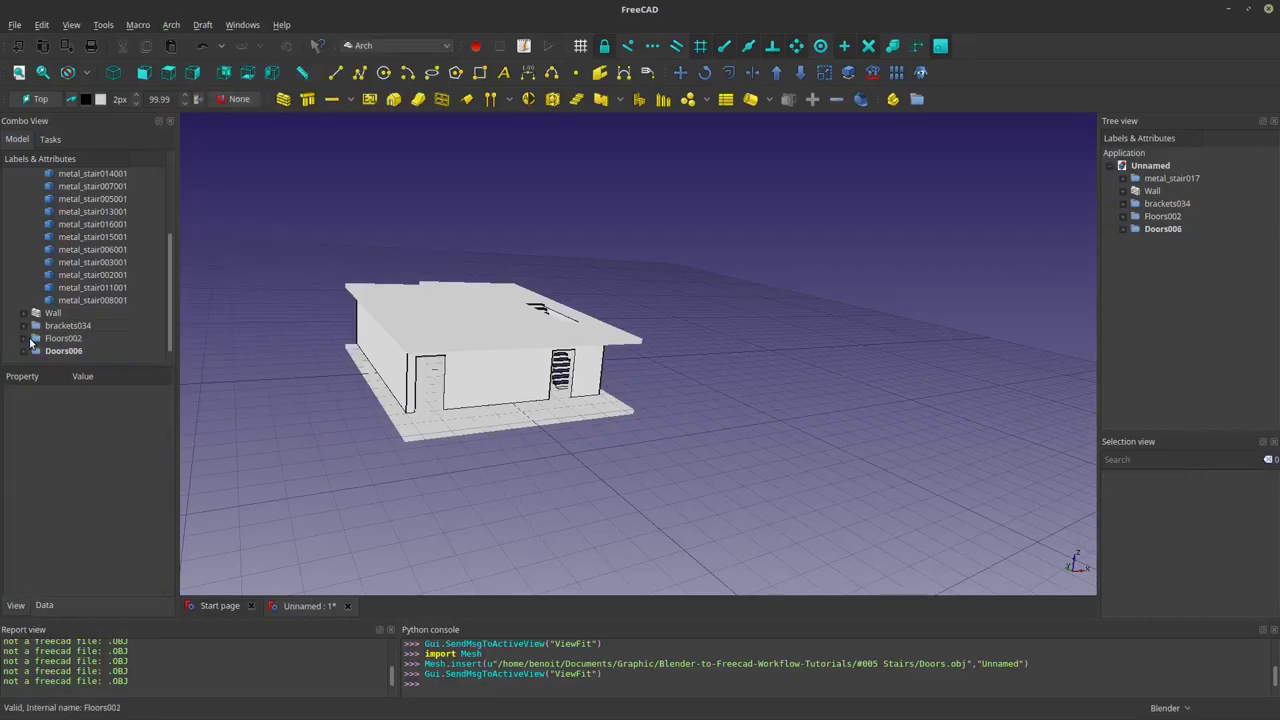
# Convert the two split floor meshes, Floors and Floors001, to shapes.
pyautogui.click(70, 325)
pyautogui.keyDown('ctrl'); pyautogui.click(76, 338); pyautogui.keyUp('ctrl')
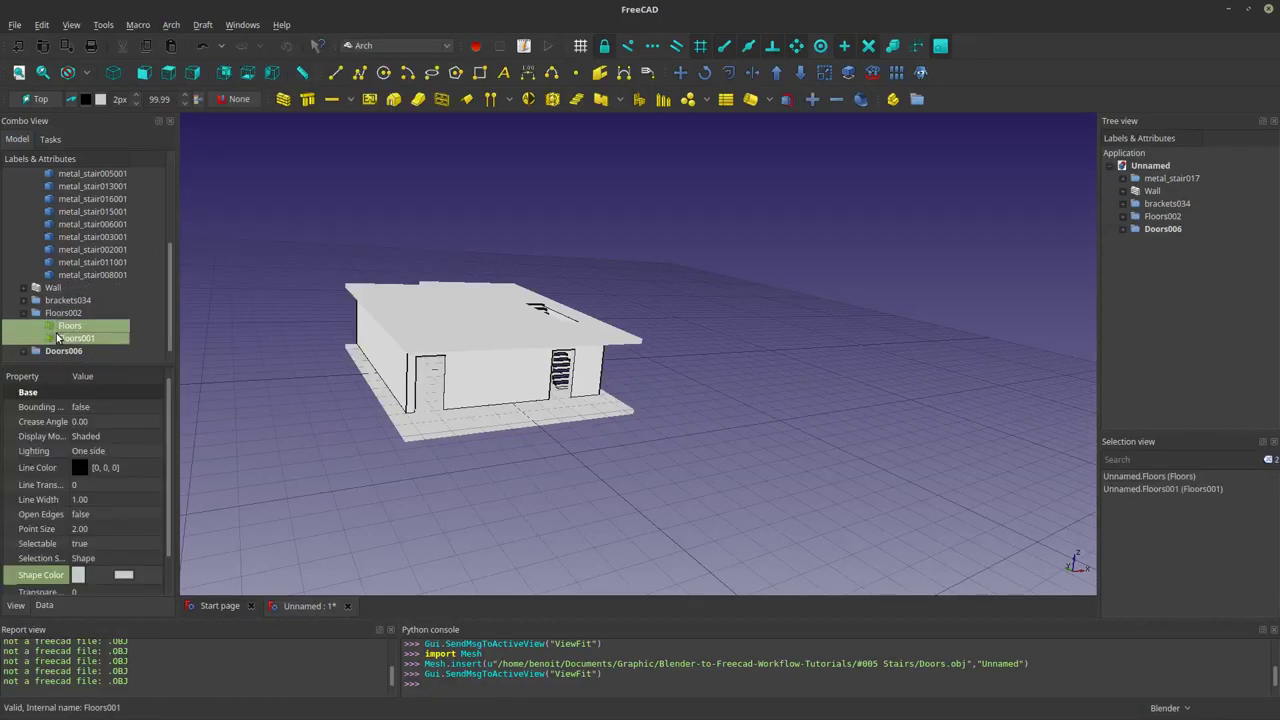
pyautogui.click(171, 24)
pyautogui.moveTo(200, 41)
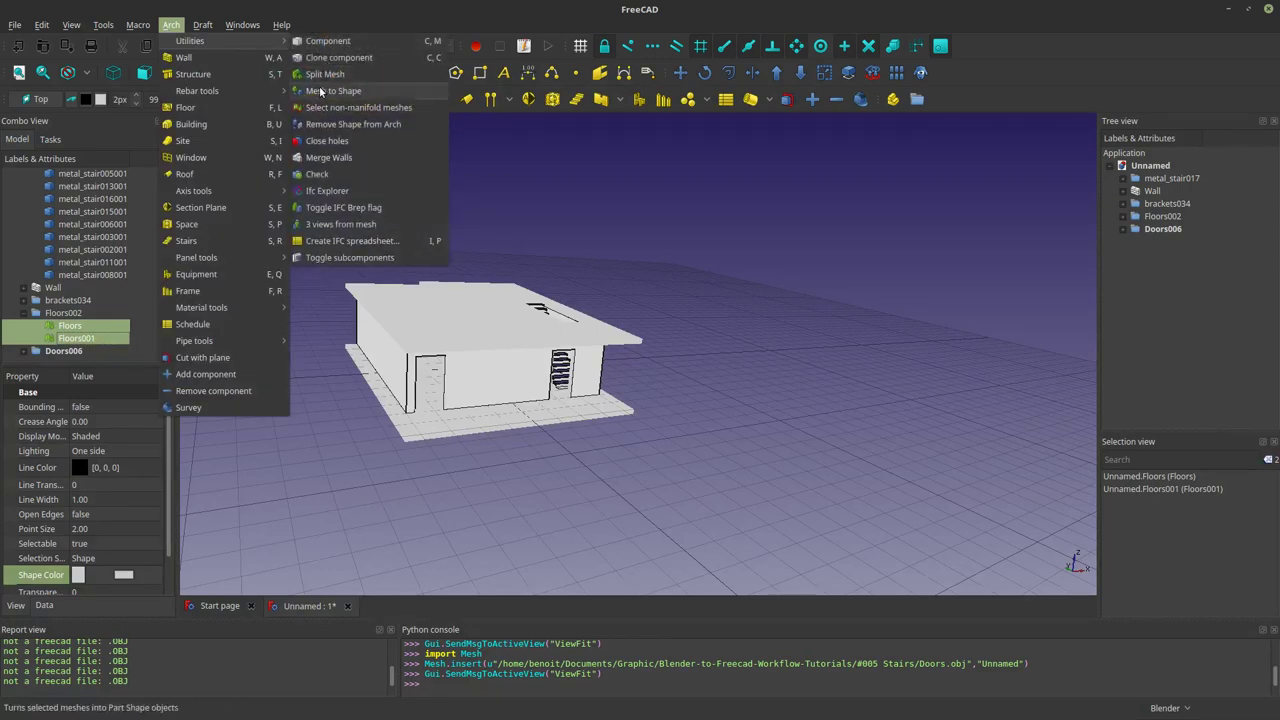
pyautogui.click(310, 77)
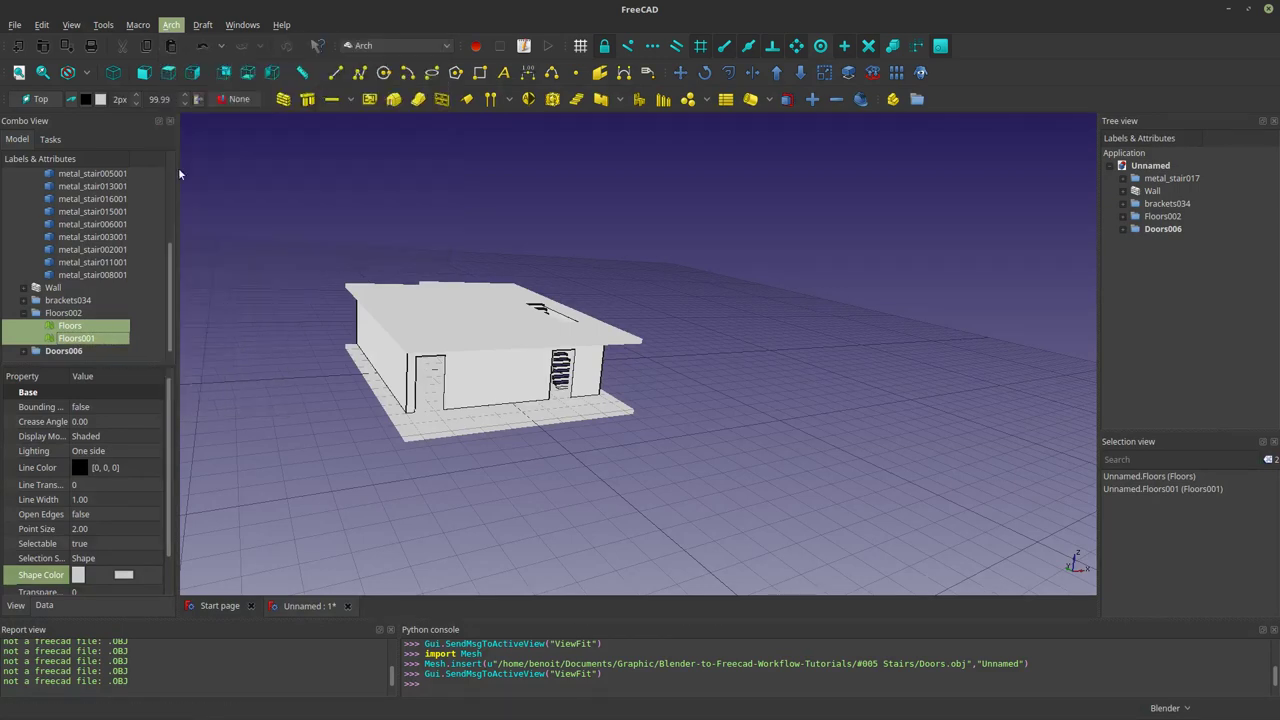
# Select all the split door meshes, Doors to Doors005, and convert them to shapes.
pyautogui.click(33, 351)
pyautogui.click(67, 289)
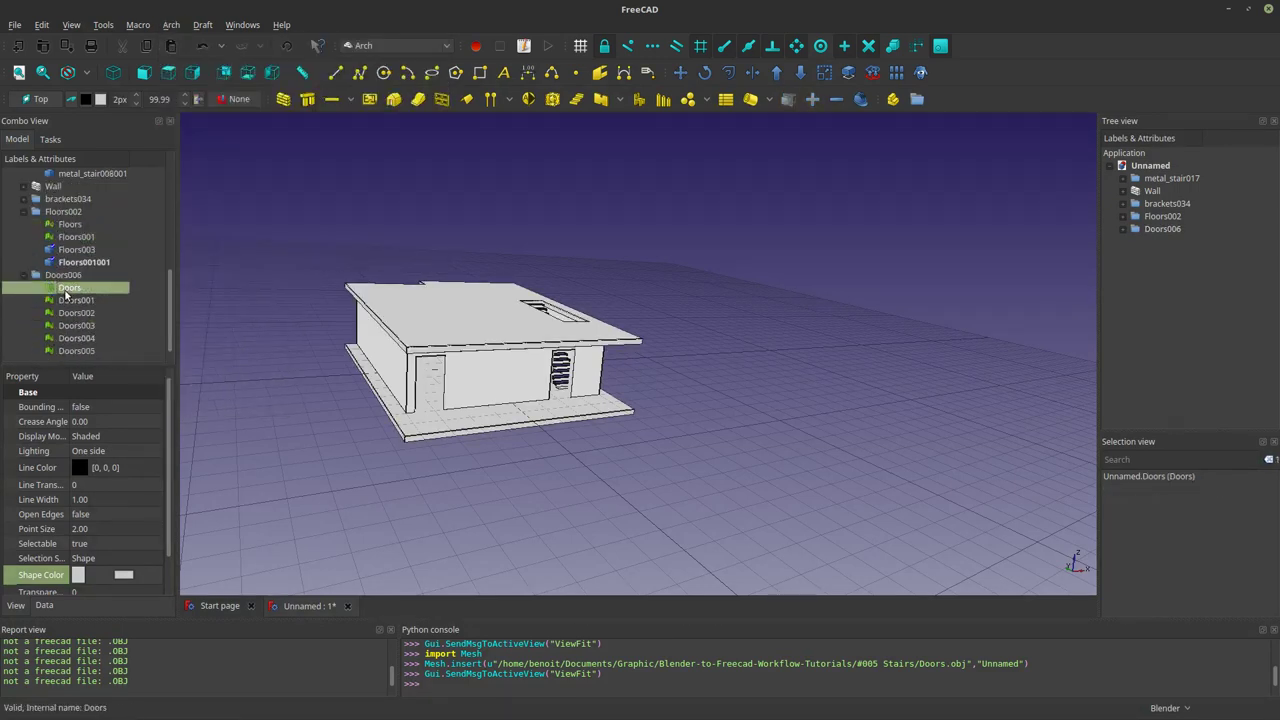
pyautogui.keyDown('shift'); pyautogui.click(67, 350); pyautogui.keyUp('shift')
pyautogui.click(174, 25)
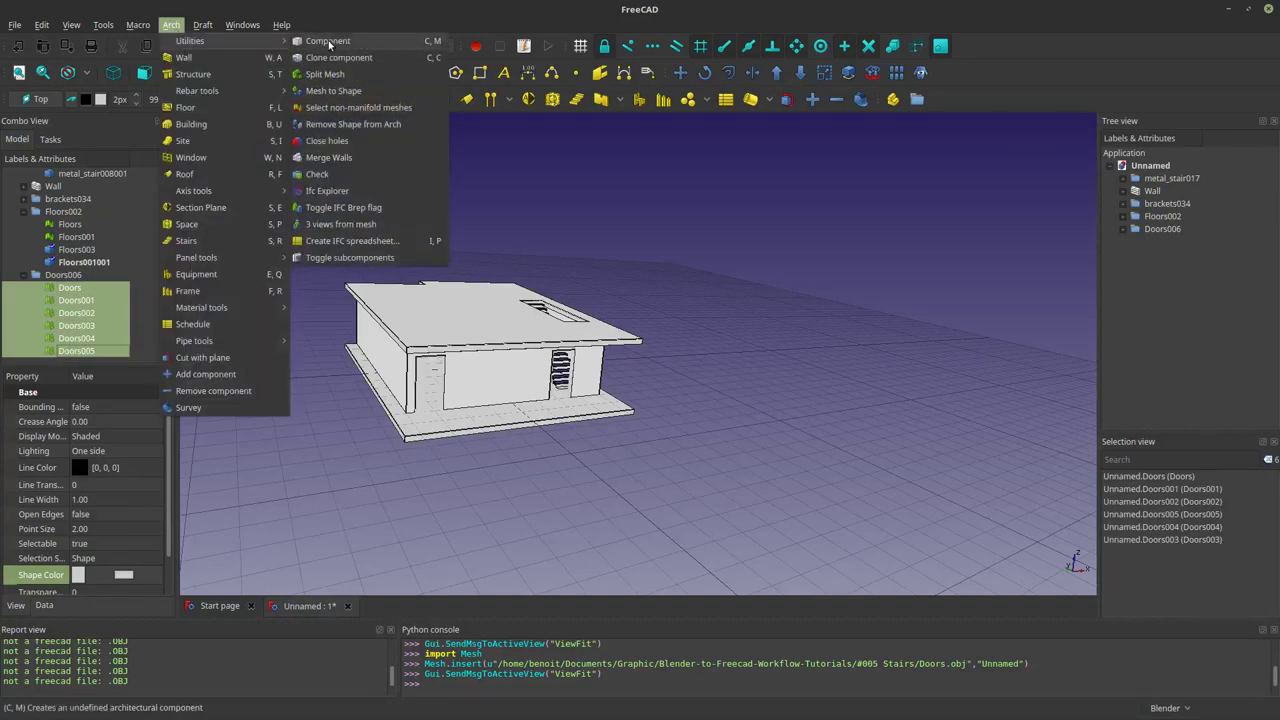
pyautogui.click(326, 92)
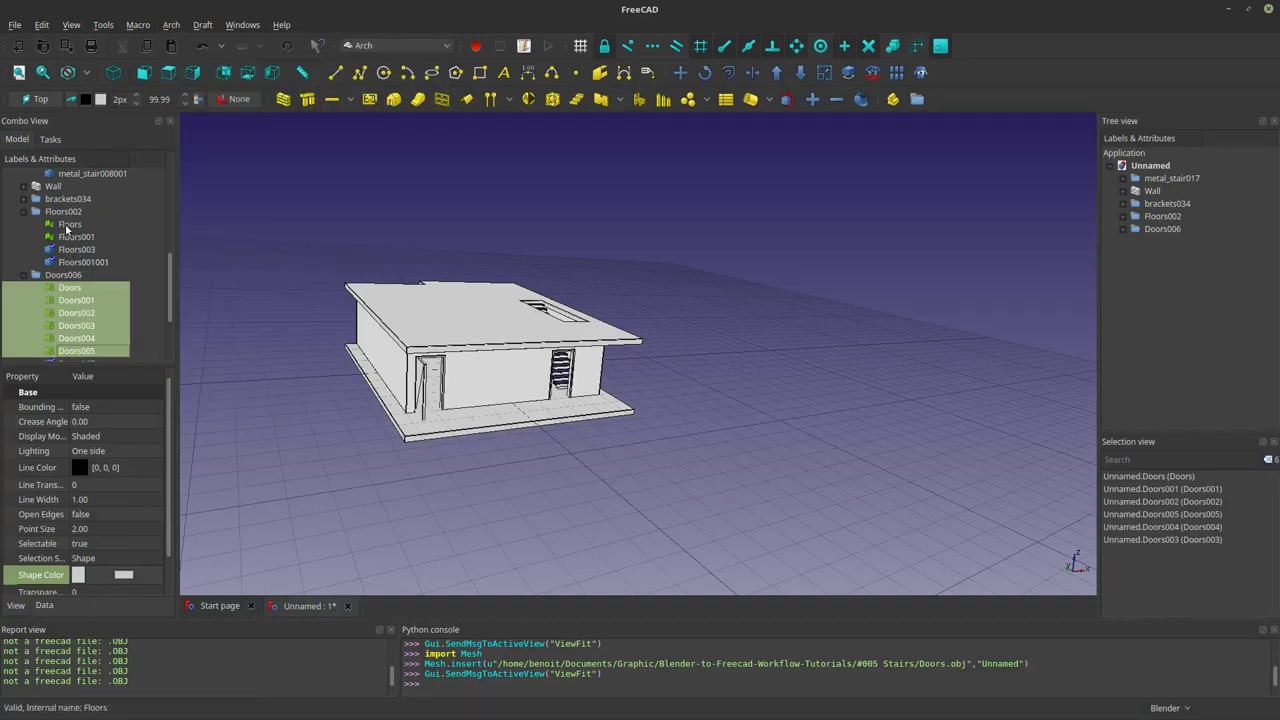
# Delete the original split meshes Floors, Floors001 and Doors to Doors005, keeping the converted shapes.
pyautogui.click(69, 224)
pyautogui.keyDown('shift'); pyautogui.click(63, 237); pyautogui.keyUp('shift')
pyautogui.keyDown('ctrl'); pyautogui.click(64, 288); pyautogui.keyUp('ctrl')
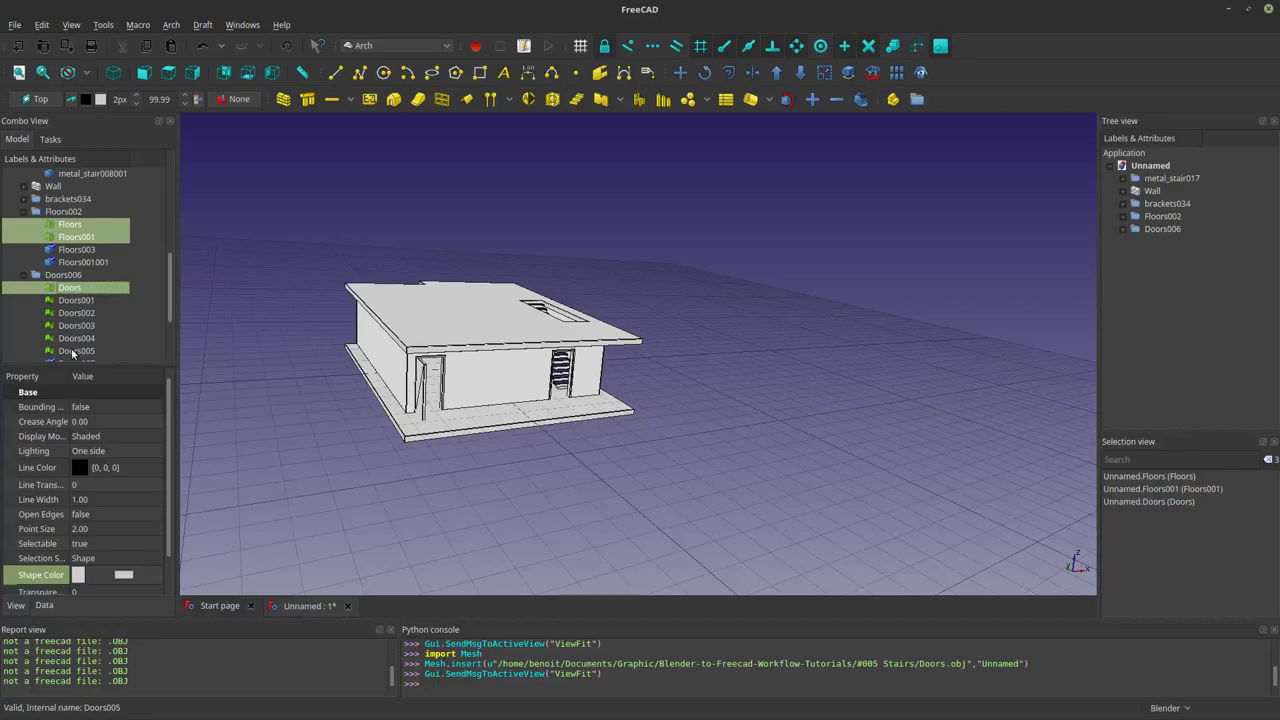
pyautogui.keyDown('shift'); pyautogui.click(73, 352); pyautogui.keyUp('shift')
pyautogui.rightClick(80, 328)
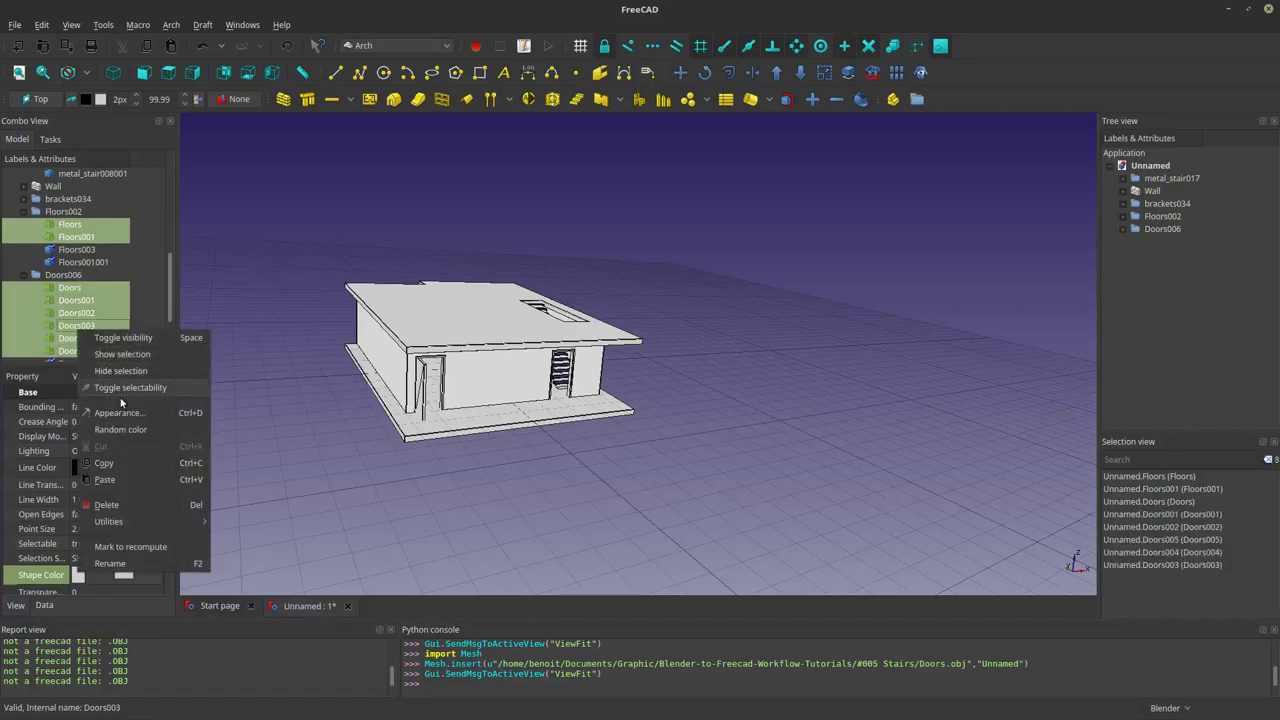
pyautogui.click(108, 505)
# Turn the roof slab and ground slab shapes, Floors003 and Floors001001, into Arch walls.
pyautogui.scroll(3, 577, 339)
pyautogui.moveTo(577, 339); pyautogui.dragTo(516, 363, button='middle')
pyautogui.click(516, 363)
pyautogui.keyDown('ctrl'); pyautogui.click(462, 511); pyautogui.keyUp('ctrl')
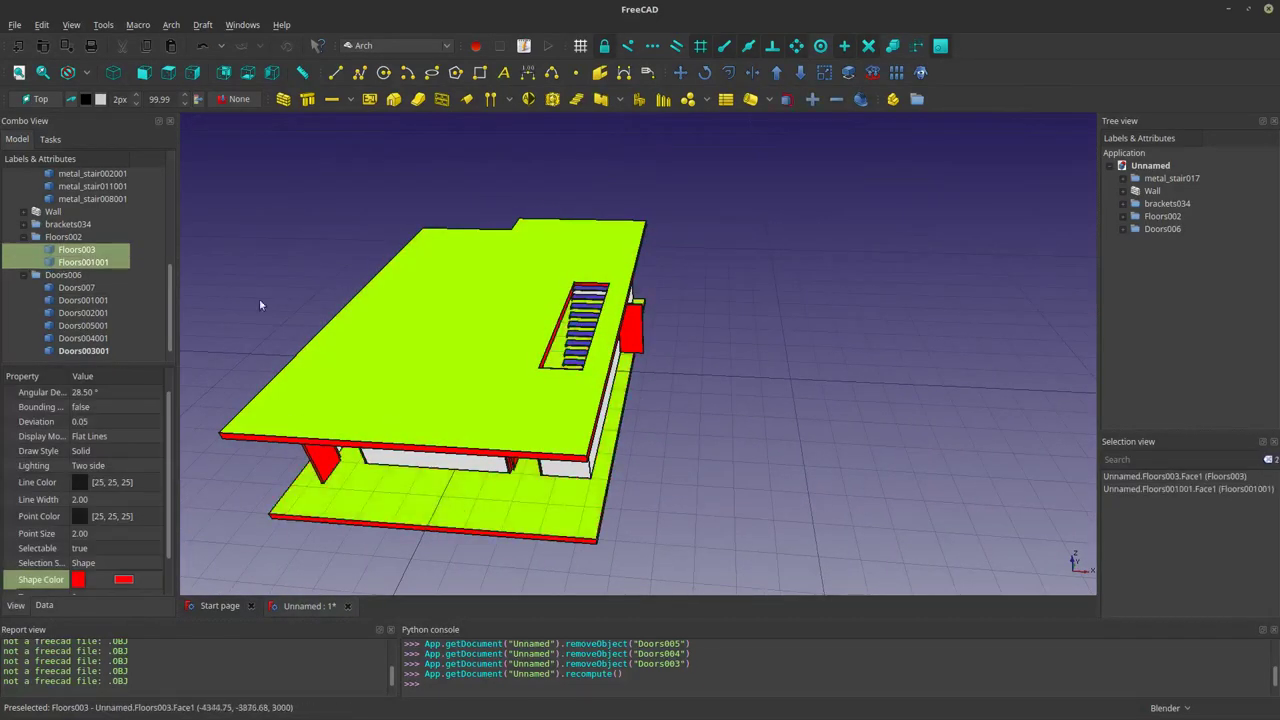
pyautogui.click(283, 99)
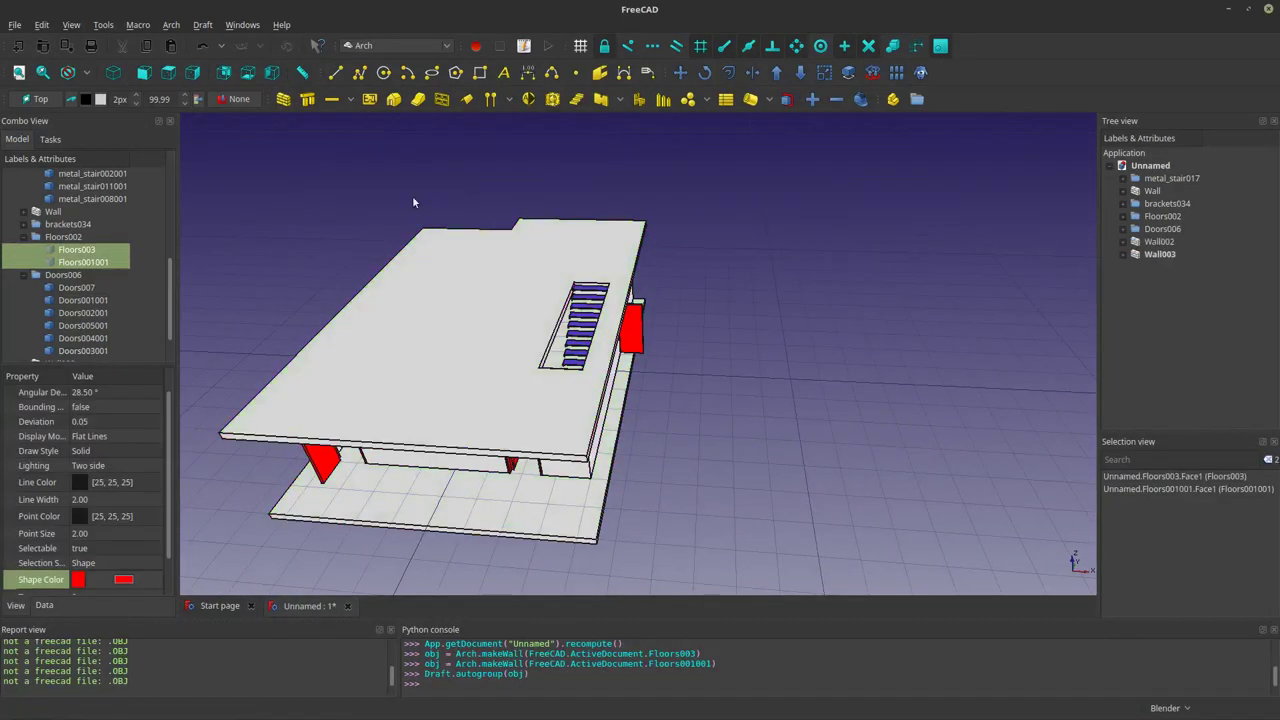
# Examine the stair treads and their brackets along the wall inside the house.
pyautogui.moveTo(705, 277); pyautogui.dragTo(607, 318, button='middle')
pyautogui.scroll(9, 605, 322)
pyautogui.keyDown('shift'); pyautogui.moveTo(604, 449); pyautogui.dragTo(585, 323, button='middle'); pyautogui.keyUp('shift')
pyautogui.scroll(4, 640, 334)
pyautogui.keyDown('shift'); pyautogui.moveTo(663, 334); pyautogui.dragTo(720, 399, button='middle'); pyautogui.keyUp('shift')
pyautogui.scroll(-8, 720, 392)
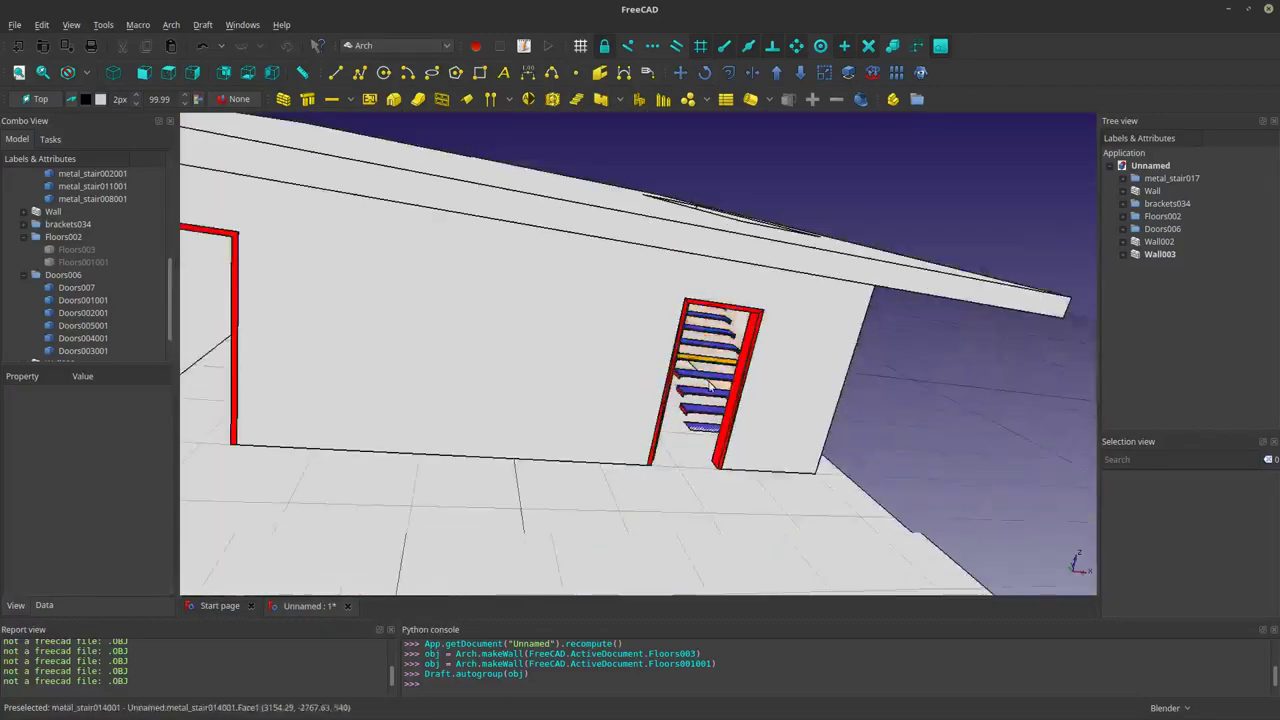
pyautogui.scroll(7, 725, 393)
pyautogui.scroll(4, 725, 392)
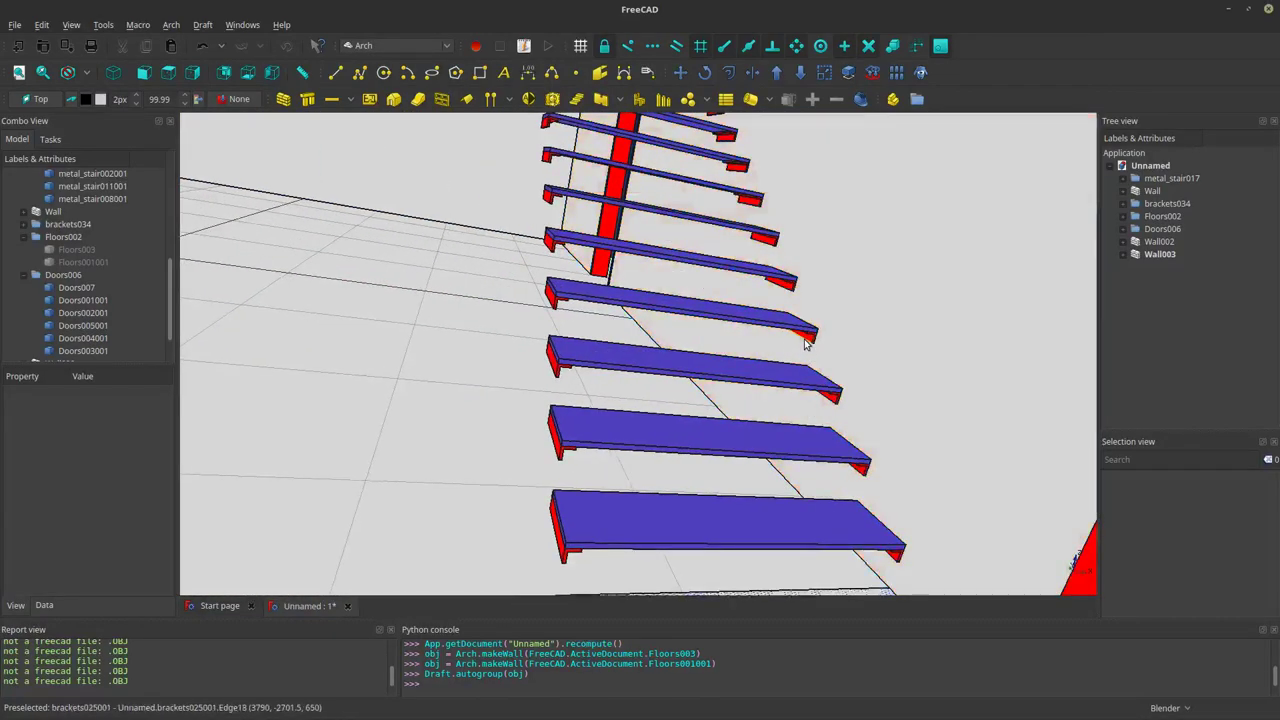
pyautogui.click(770, 327)
pyautogui.press('v')
pyautogui.press('s')
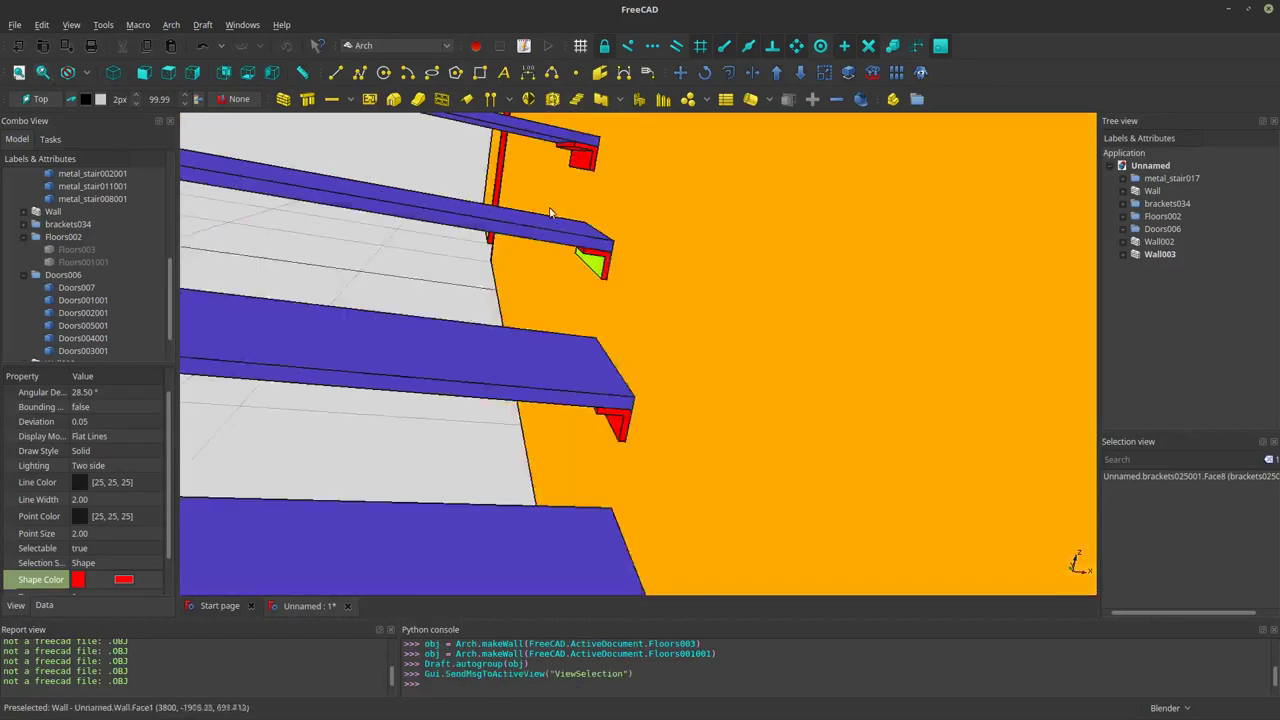
pyautogui.scroll(-10, 487, 252)
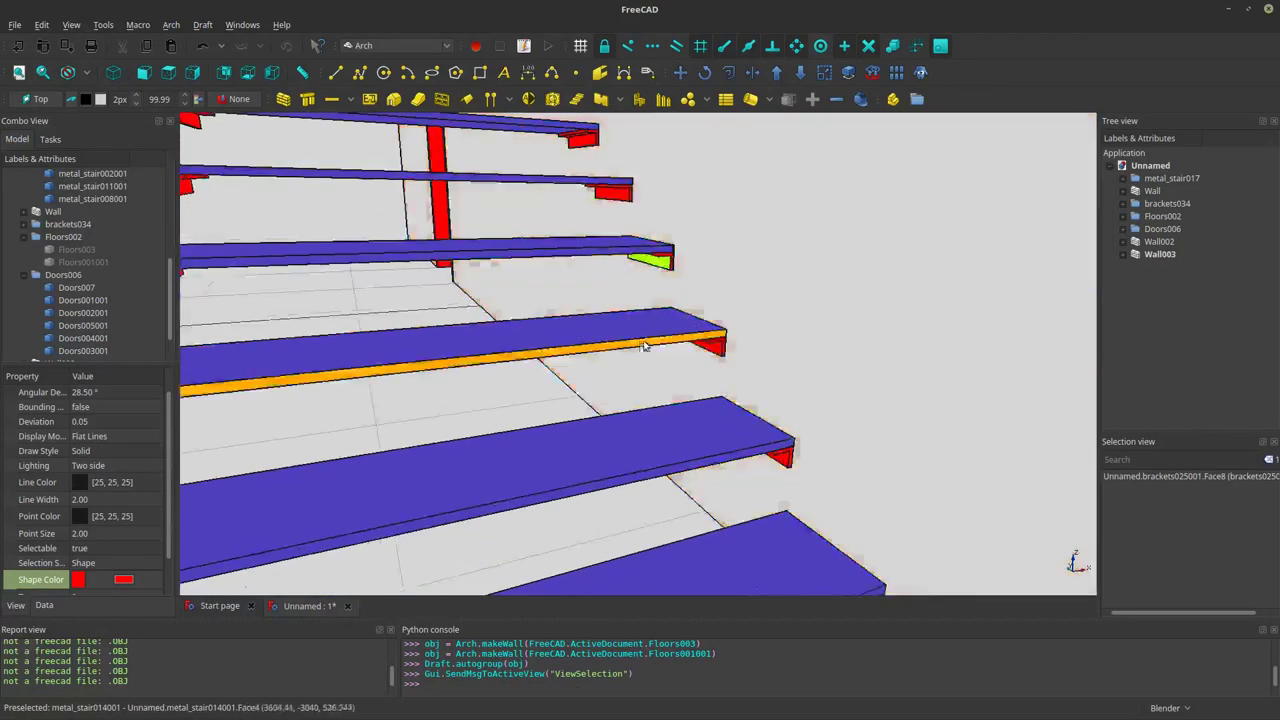
pyautogui.scroll(10, 707, 317)
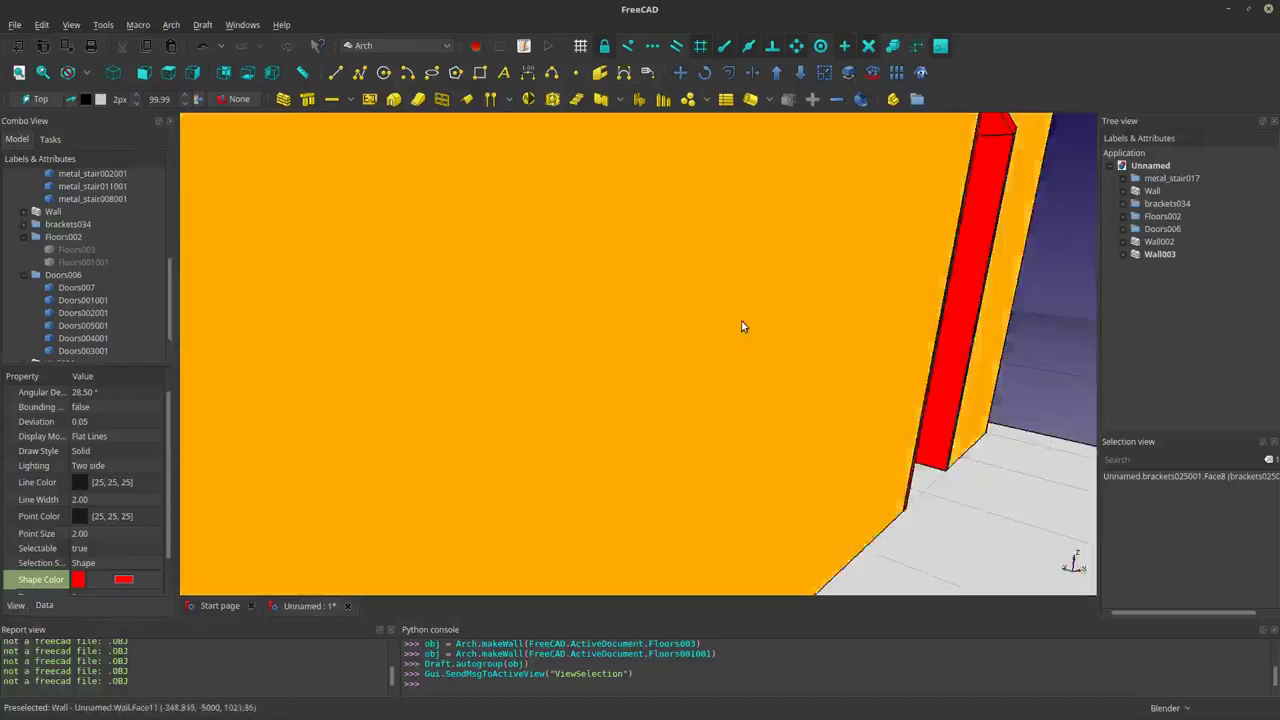
pyautogui.moveTo(742, 326); pyautogui.dragTo(689, 369, button='middle')
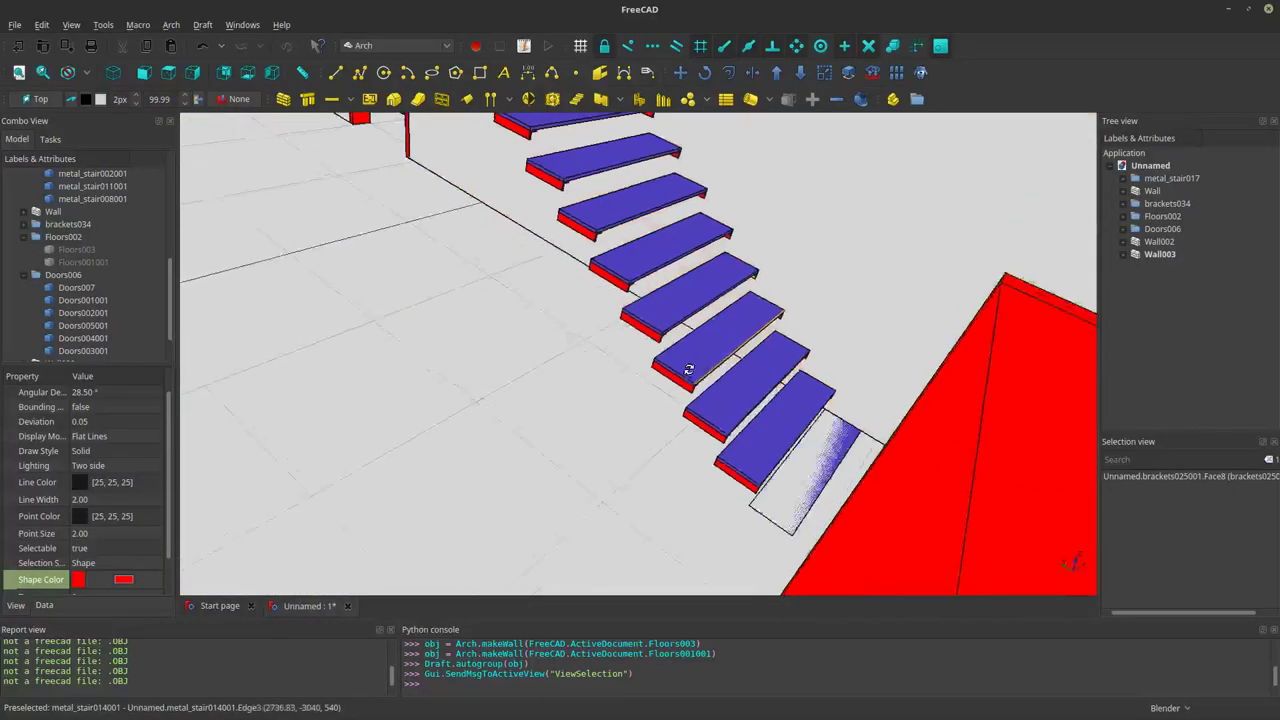
# Align the working plane to the wall face beside the stair and create a section plane on it.
pyautogui.click(788, 207)
pyautogui.scroll(3, 770, 215)
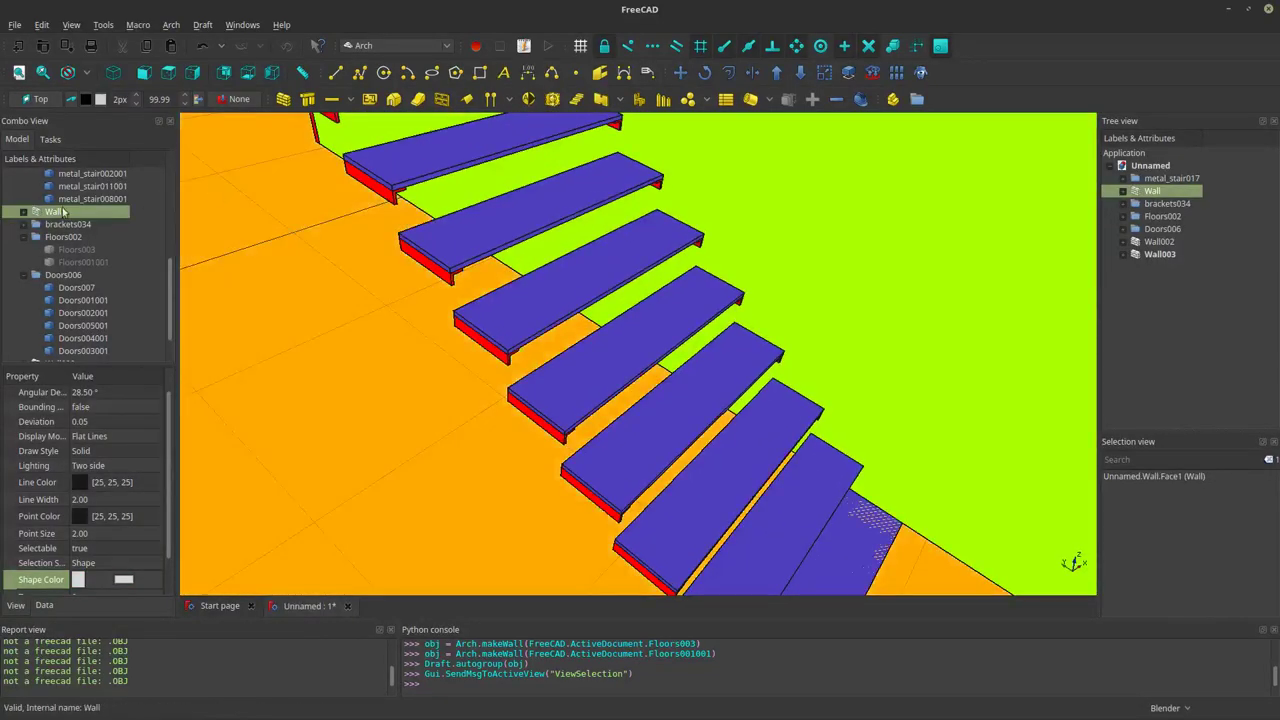
pyautogui.click(42, 99)
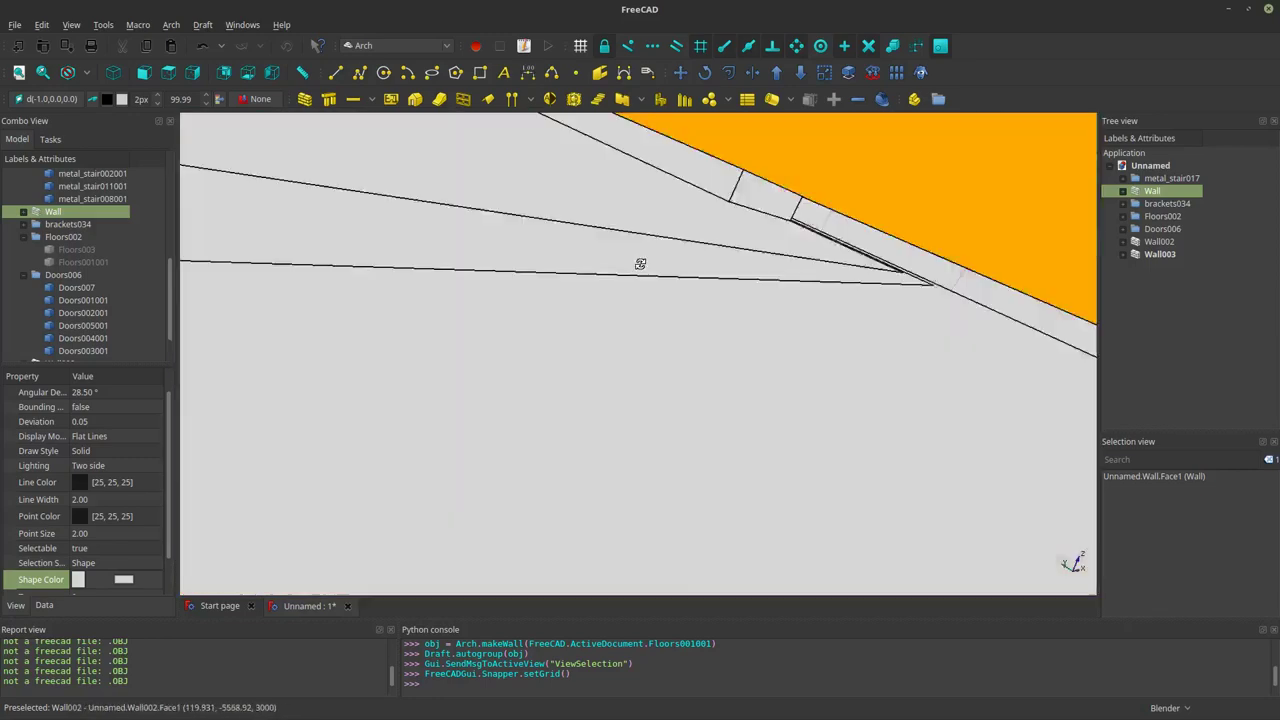
pyautogui.moveTo(640, 264); pyautogui.dragTo(608, 348, button='middle')
pyautogui.scroll(-4, 663, 291)
pyautogui.scroll(2, 649, 299)
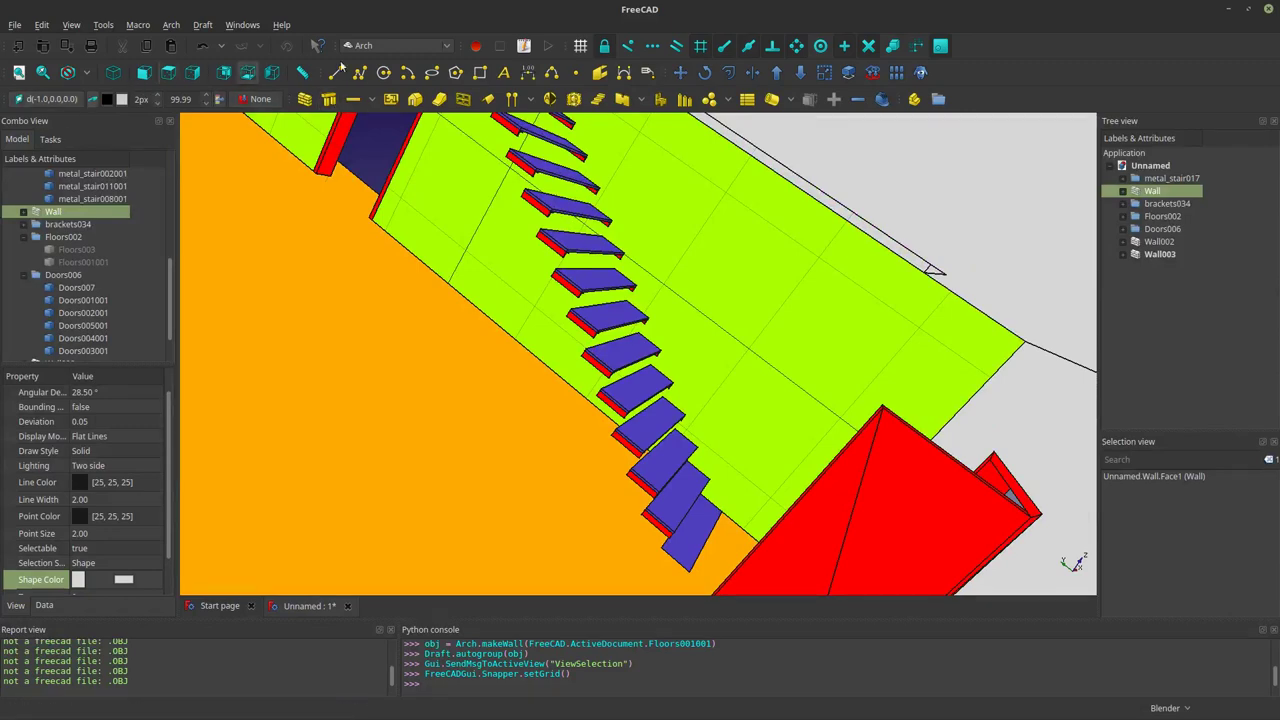
pyautogui.click(549, 103)
pyautogui.moveTo(525, 250)
pyautogui.mouseDown(button='middle')
pyautogui.moveTo(535, 258)
pyautogui.moveTo(512, 241)
pyautogui.mouseUp(button='middle')
# Try moving the wall to an x position of -1 m and restore it to 0 m.
pyautogui.click(49, 606)
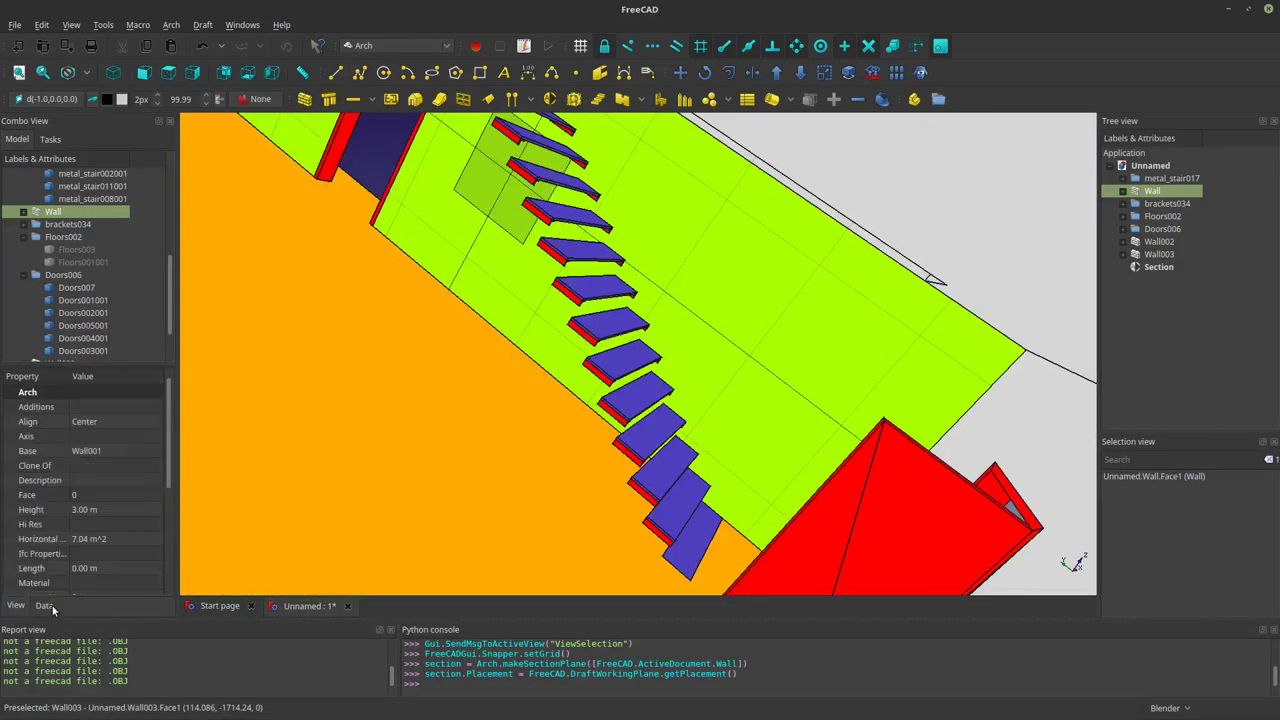
pyautogui.moveTo(168, 478); pyautogui.dragTo(144, 586)
pyautogui.click(11, 569)
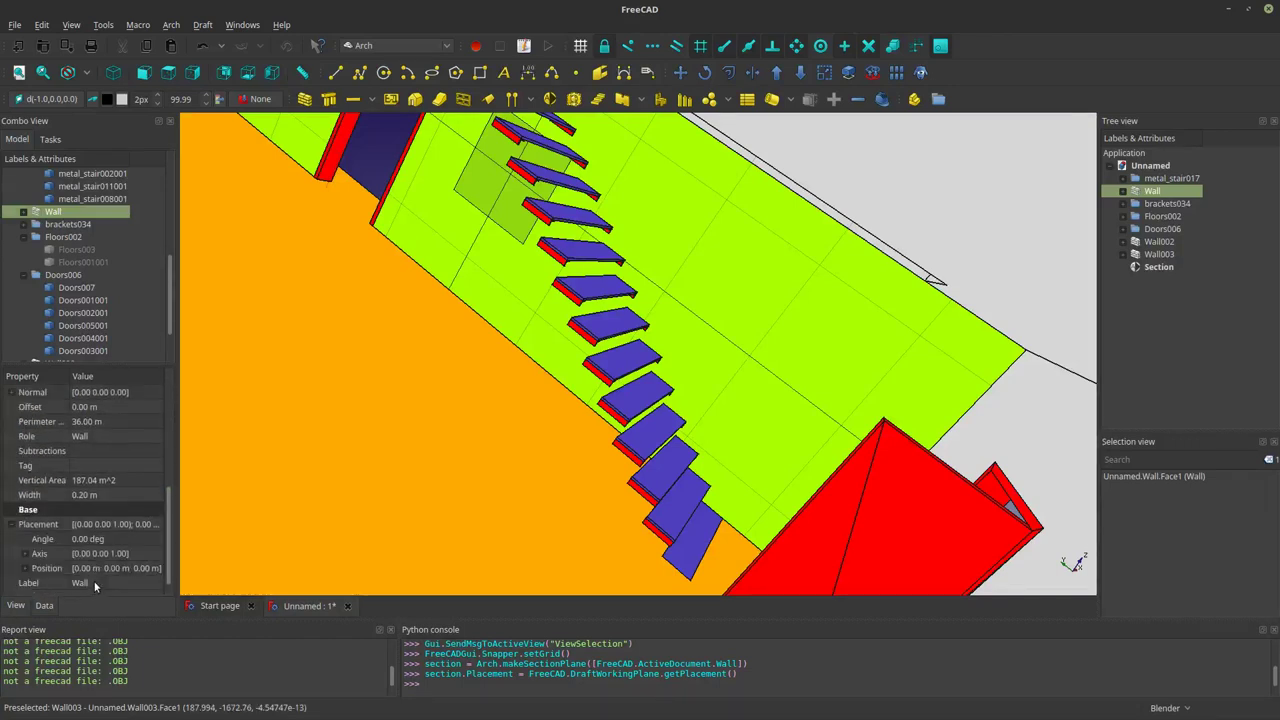
pyautogui.click(25, 569)
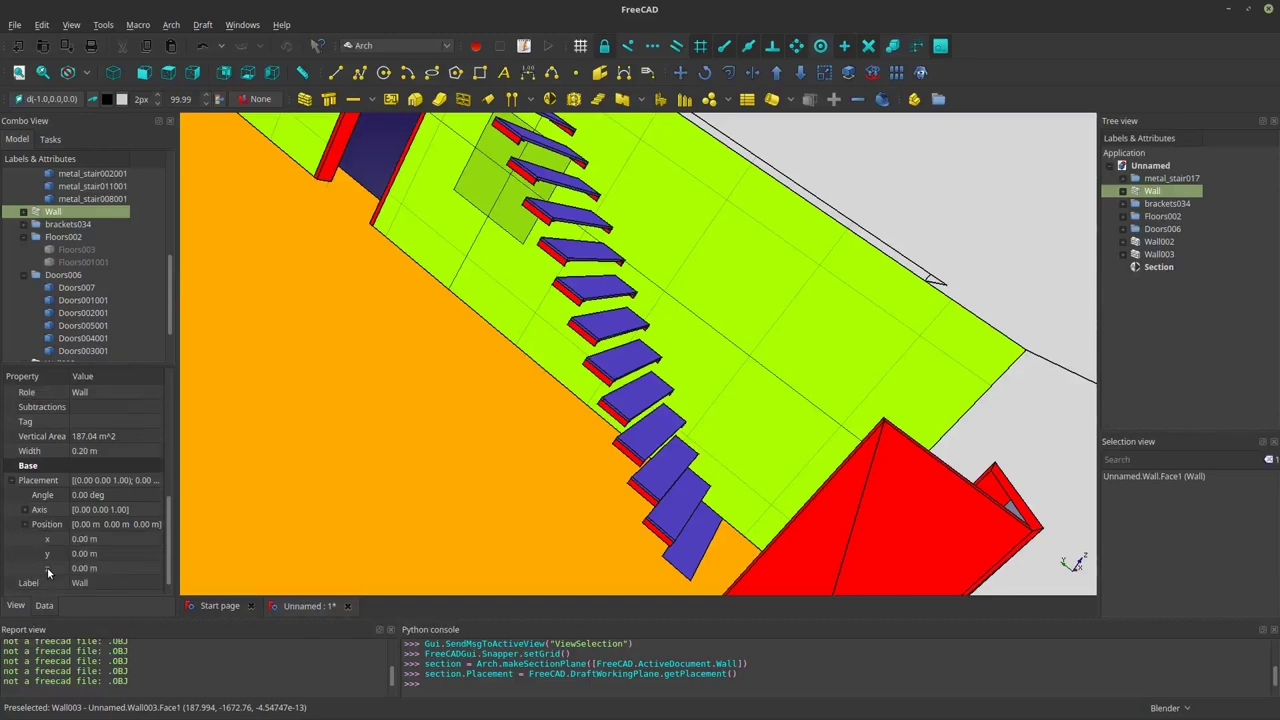
pyautogui.click(102, 540)
pyautogui.write('-1')
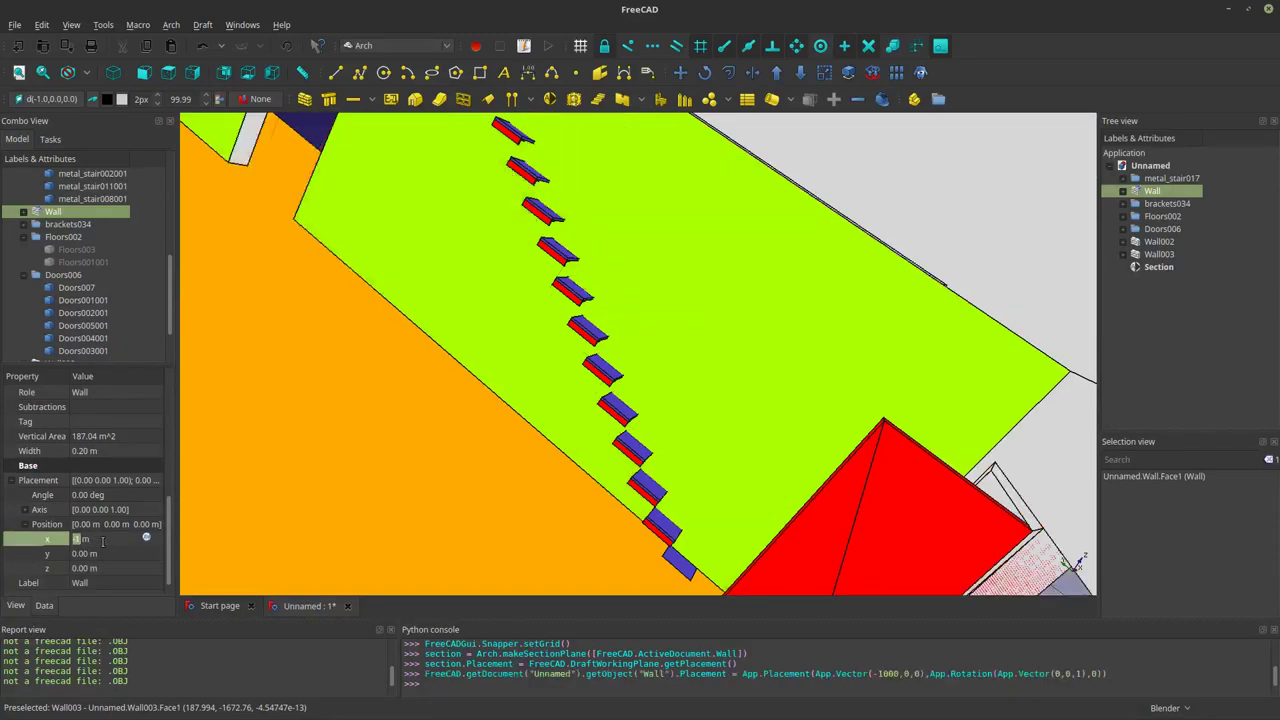
pyautogui.write('0')
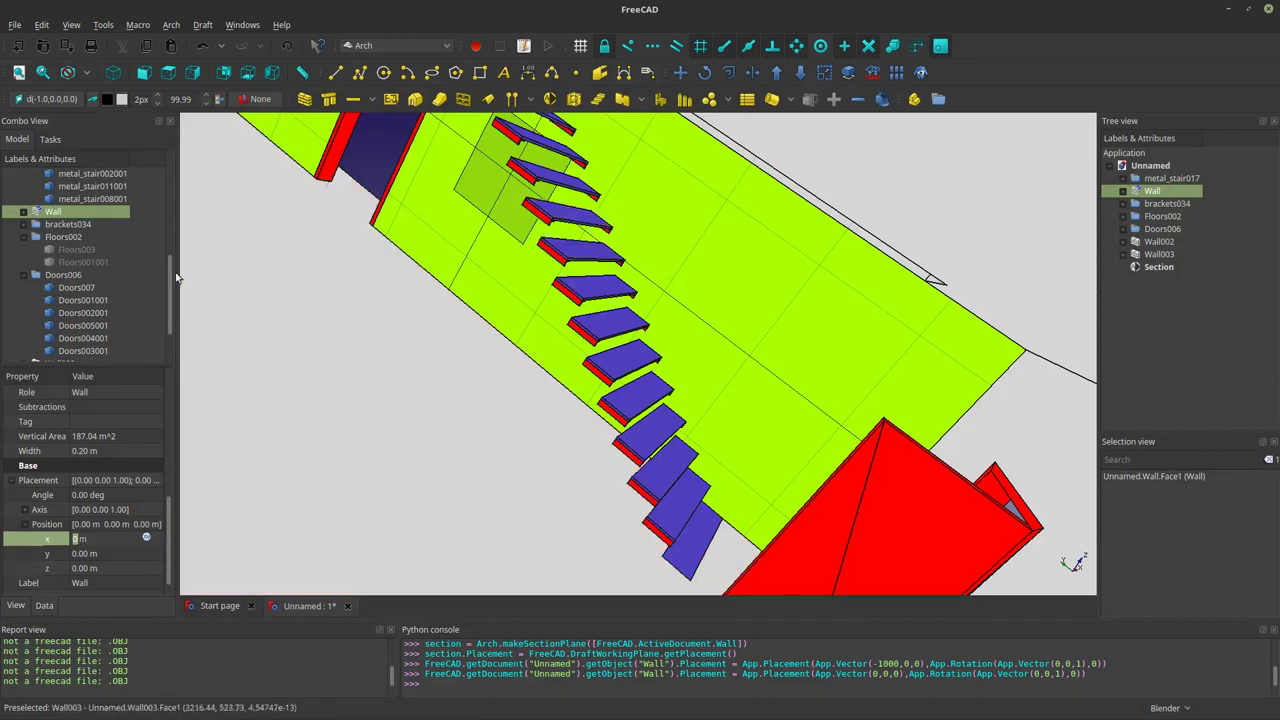
# Move the section plane to an x position of 2.8 m.
pyautogui.moveTo(171, 271); pyautogui.dragTo(123, 365)
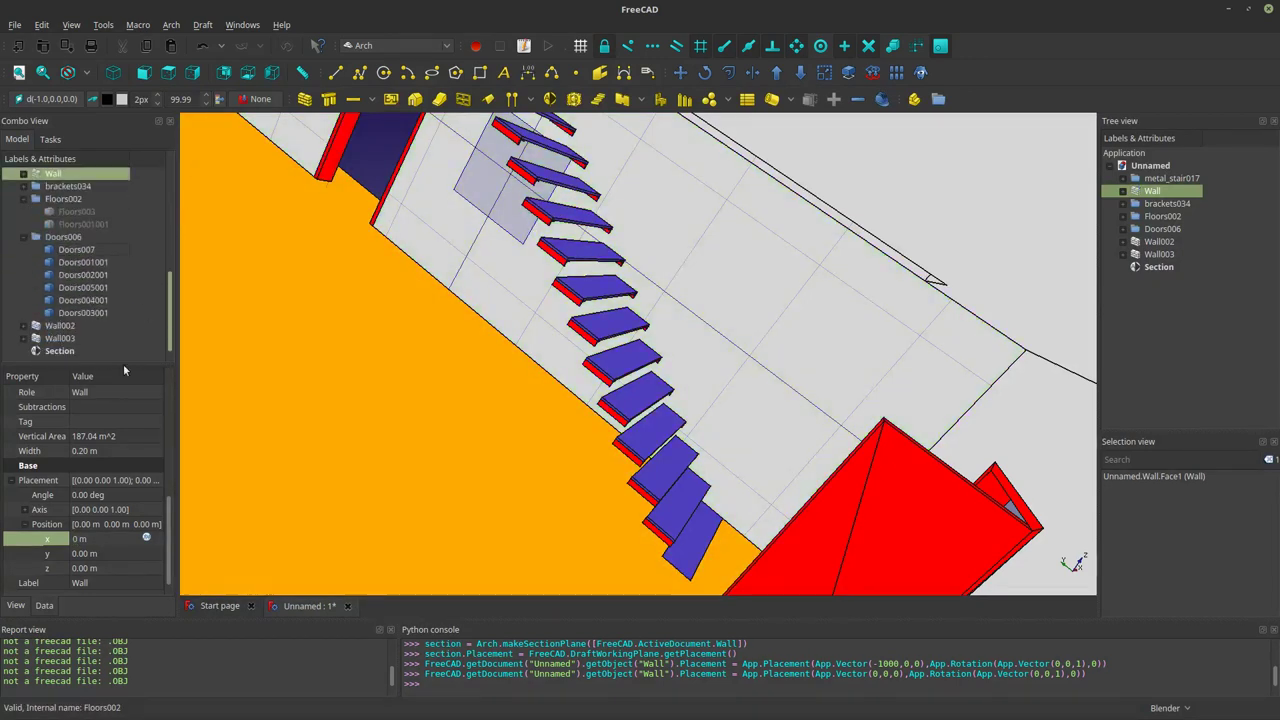
pyautogui.click(60, 351)
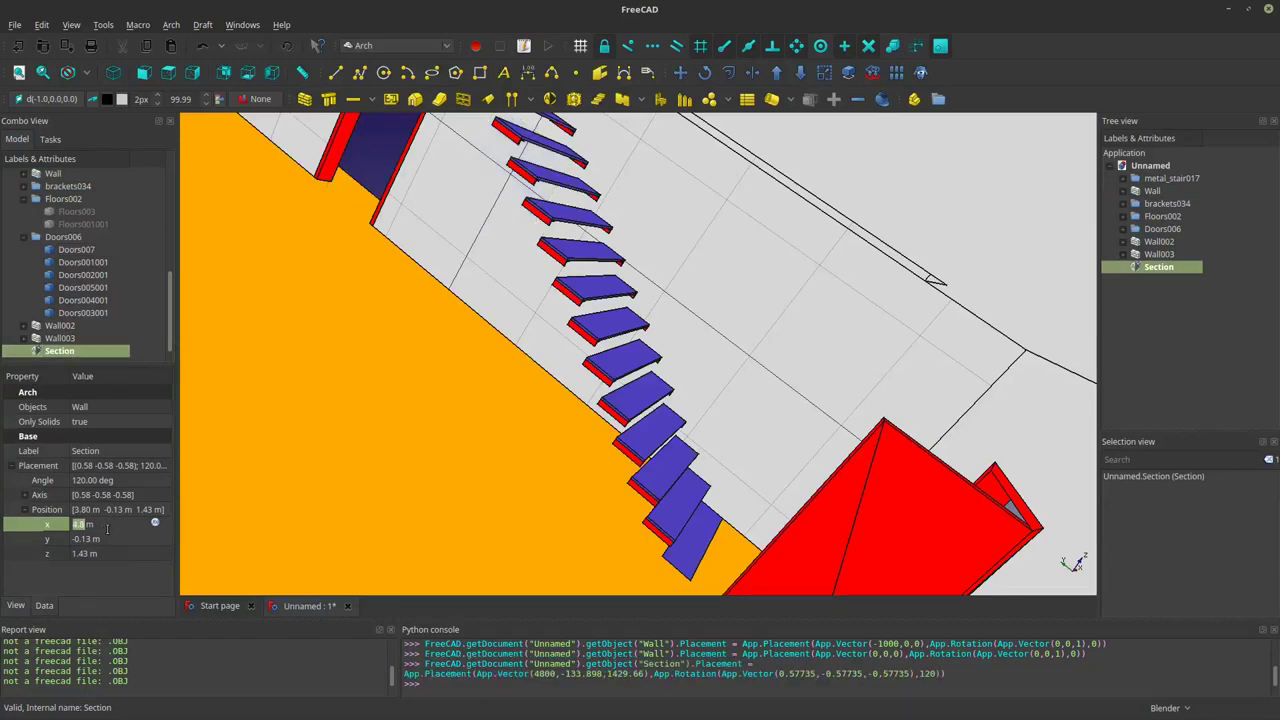
pyautogui.scroll(-1, 107, 529)
pyautogui.moveTo(625, 243); pyautogui.dragTo(473, 245, button='middle')
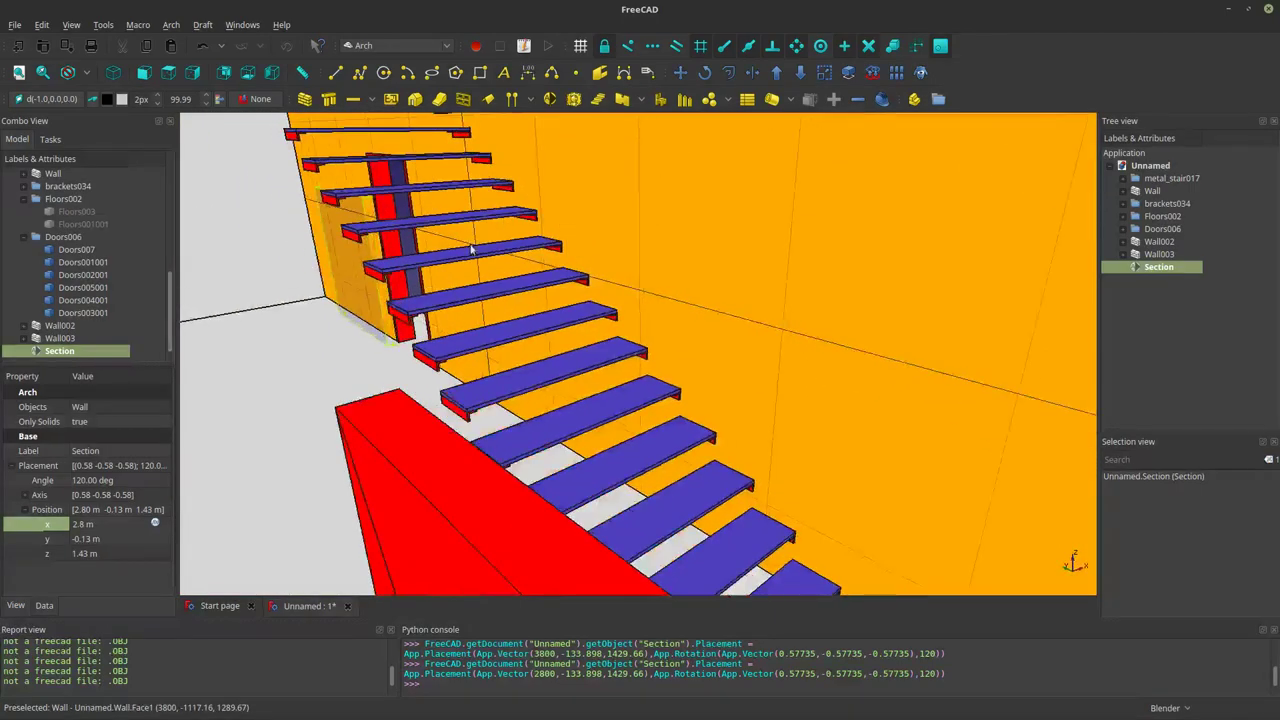
pyautogui.scroll(-10, 470, 305)
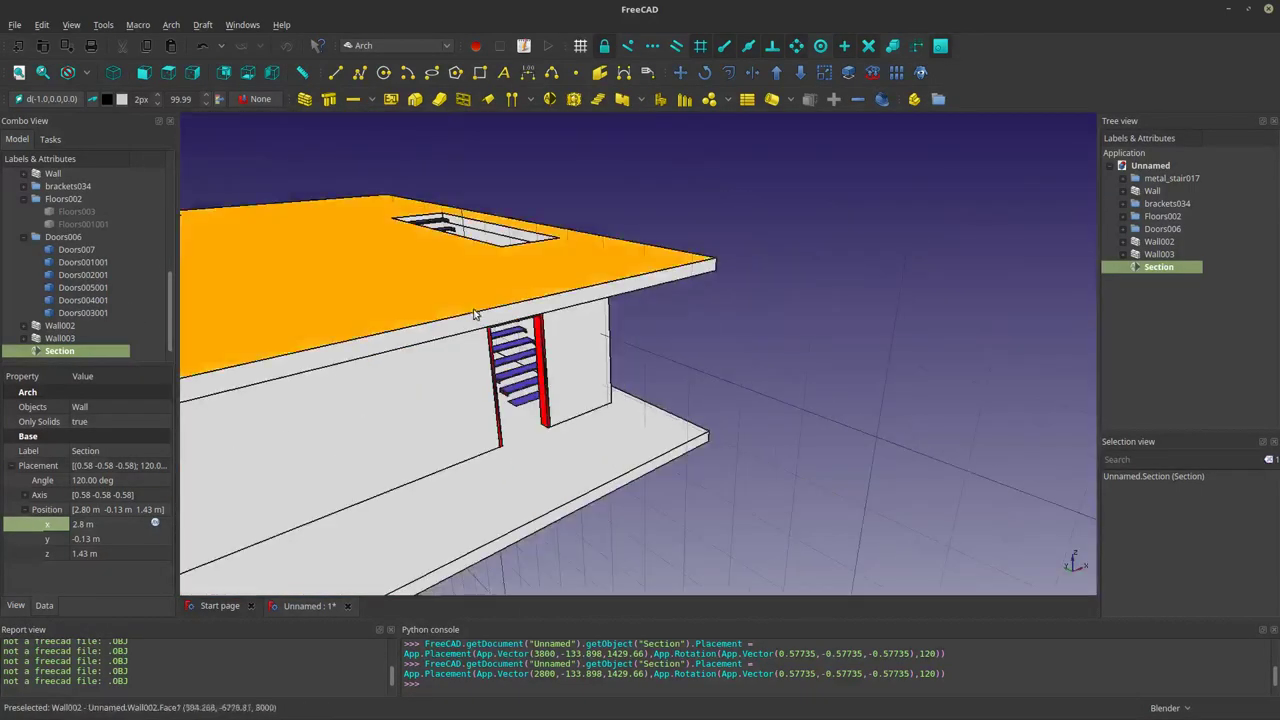
pyautogui.moveTo(560, 275); pyautogui.dragTo(635, 299, button='middle')
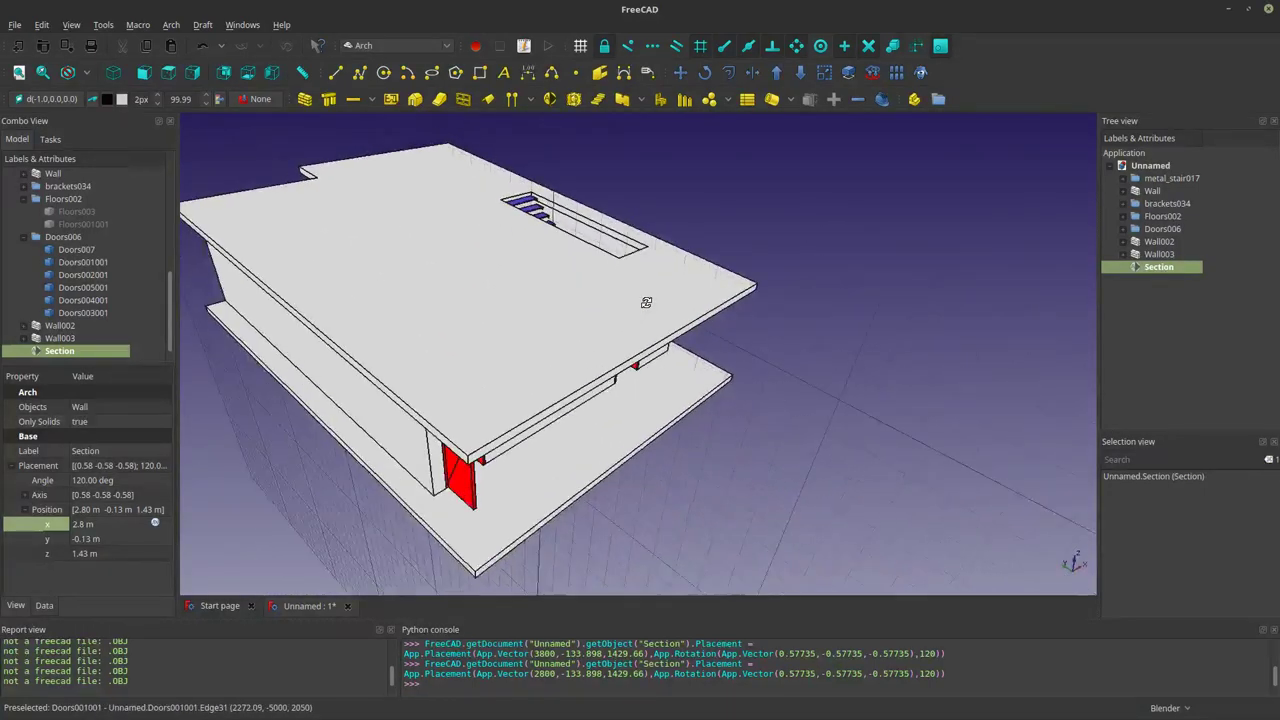
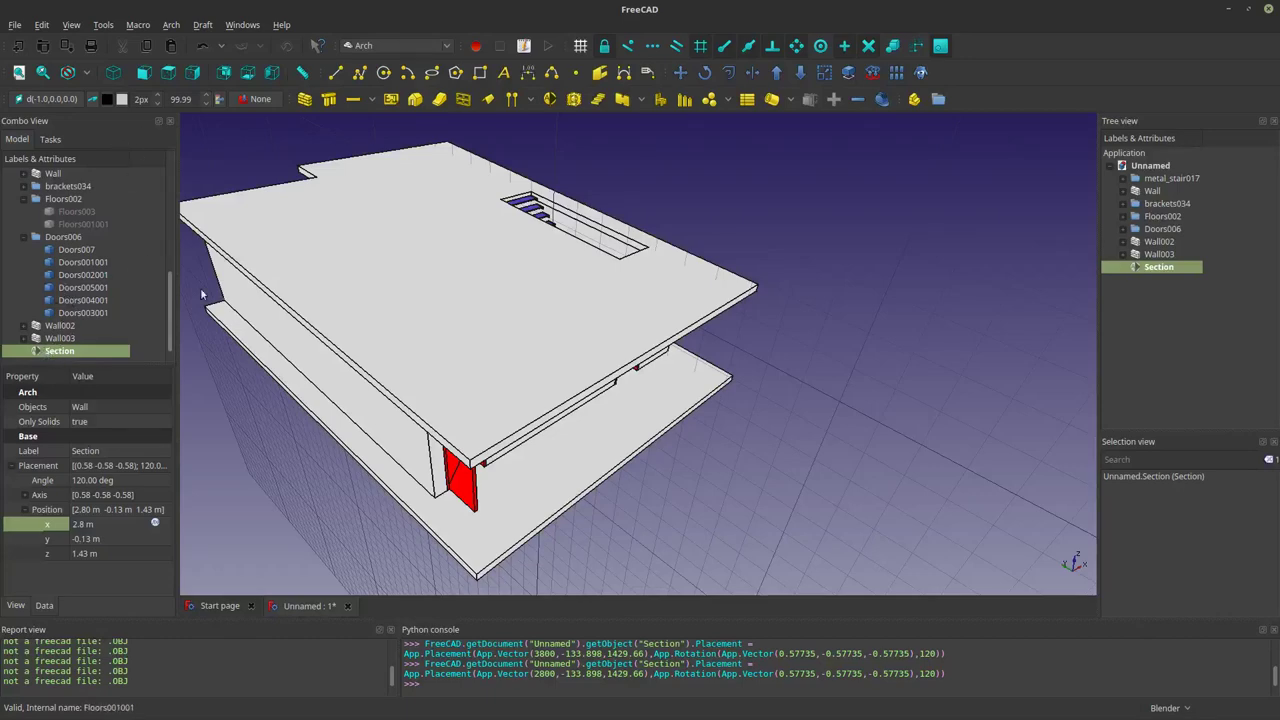
pyautogui.moveTo(562, 322); pyautogui.dragTo(409, 136, button='middle')
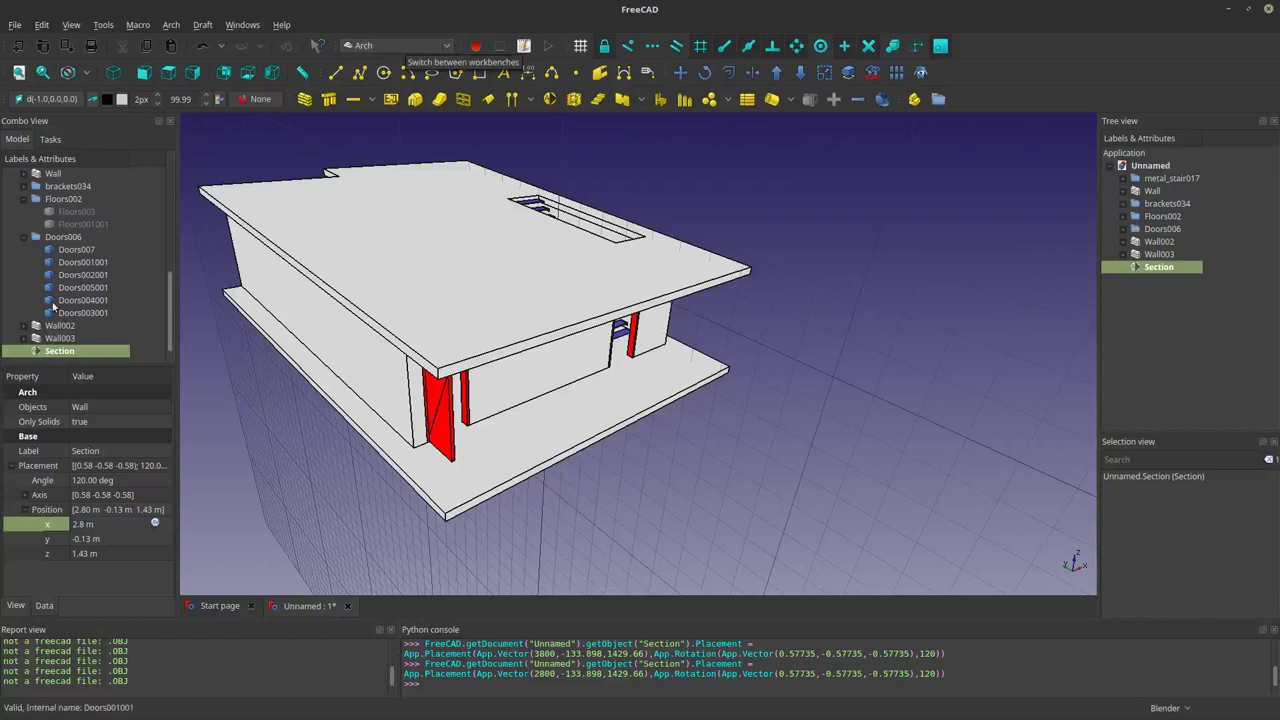
# Collapse the model groups and add the stair, brackets, floors, doors and all three walls to the section plane.
pyautogui.click(25, 236)
pyautogui.click(23, 276)
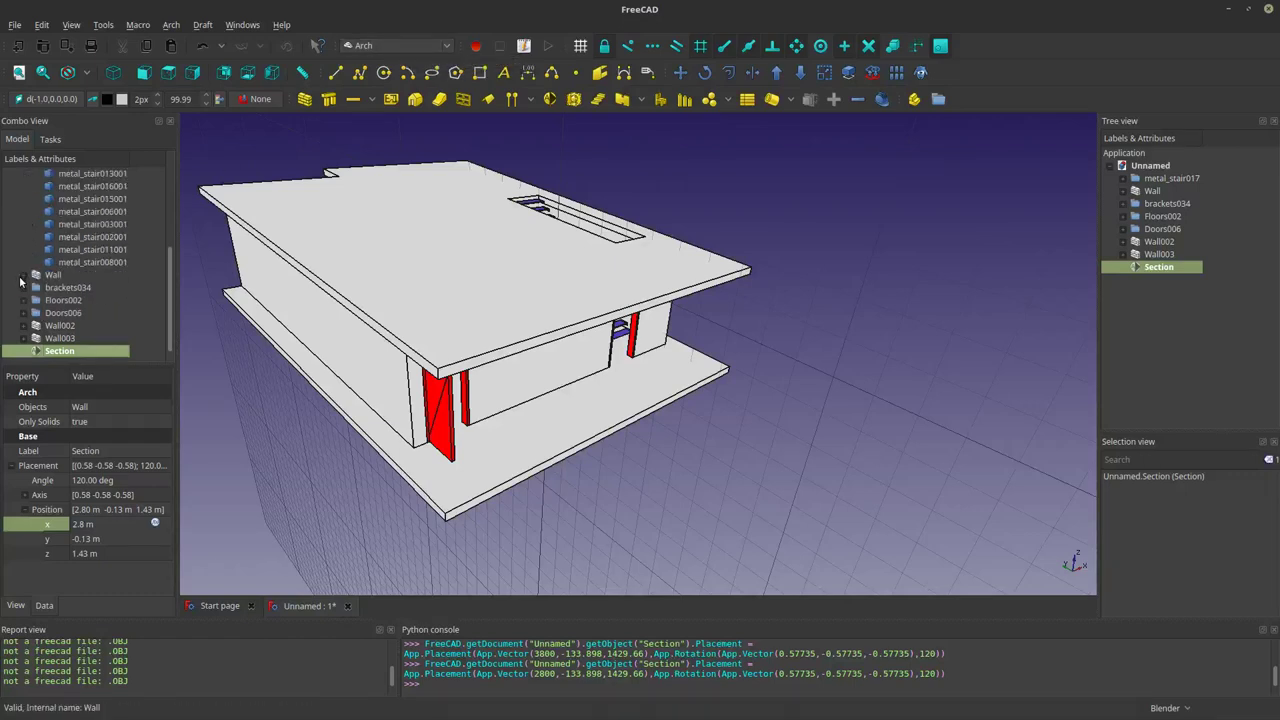
pyautogui.scroll(4, 33, 252)
pyautogui.click(23, 199)
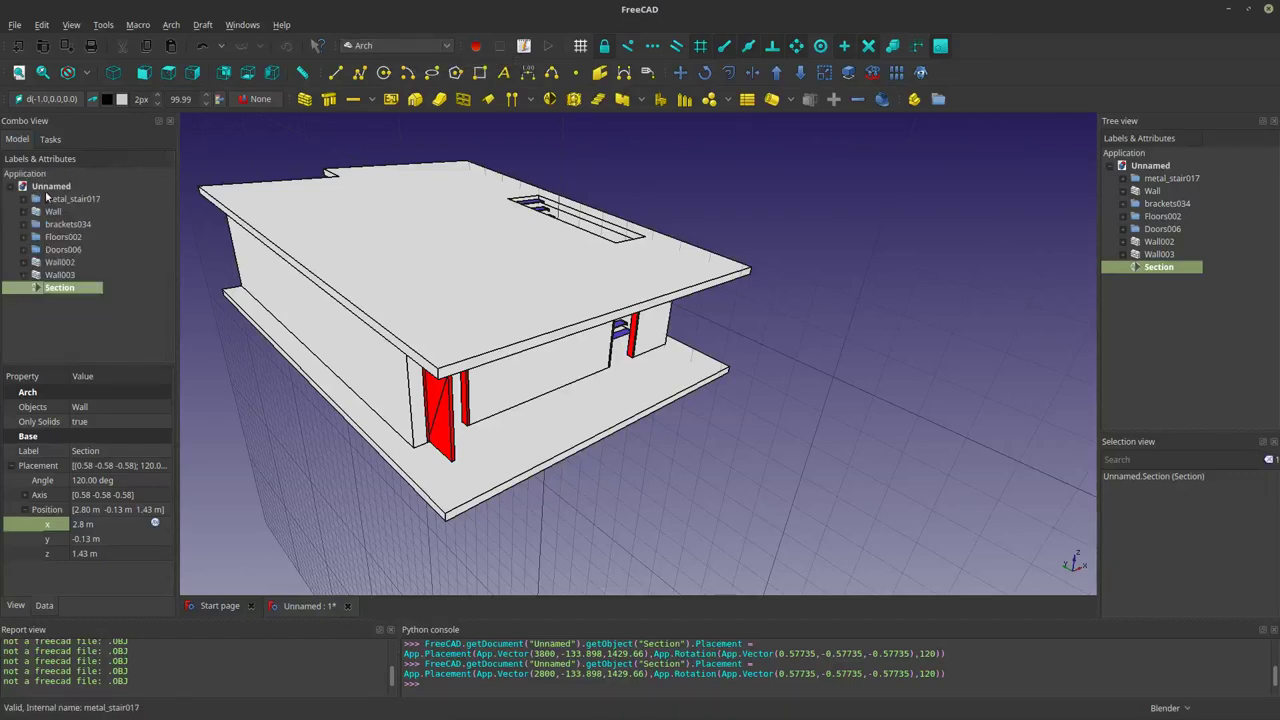
pyautogui.moveTo(46, 200); pyautogui.dragTo(52, 287)
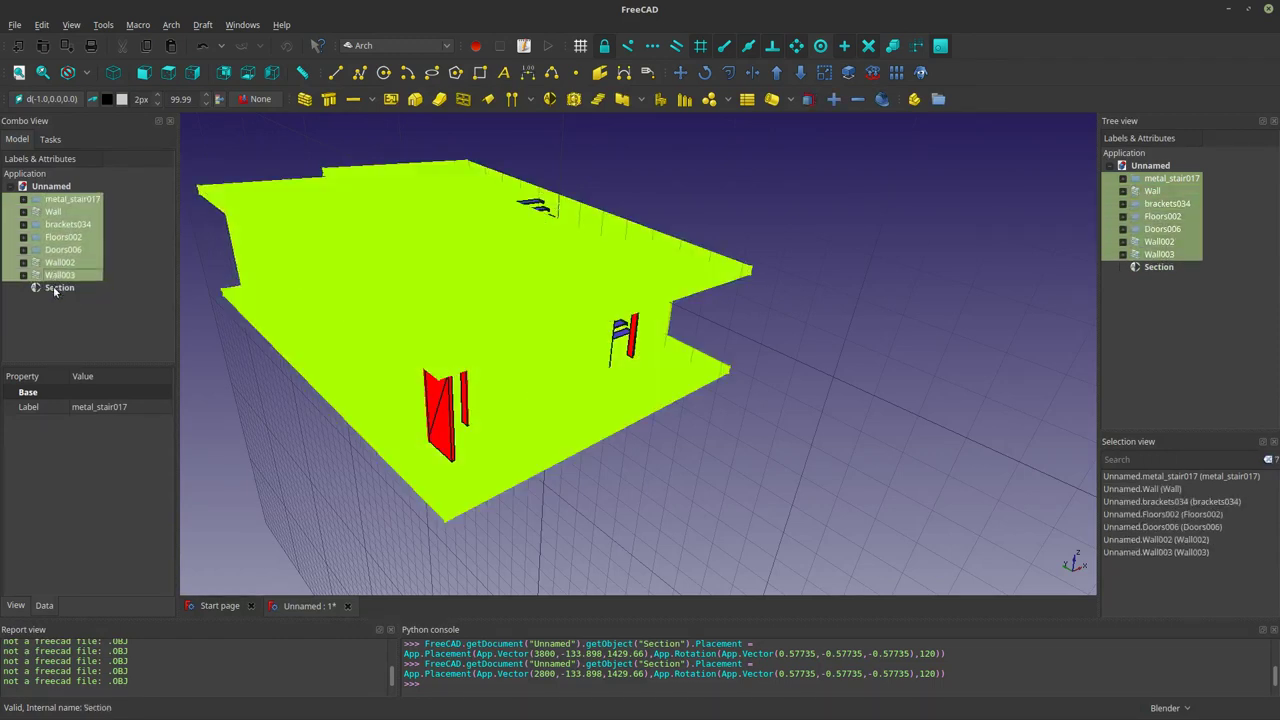
pyautogui.keyDown('ctrl'); pyautogui.click(57, 288); pyautogui.keyUp('ctrl')
pyautogui.click(834, 99)
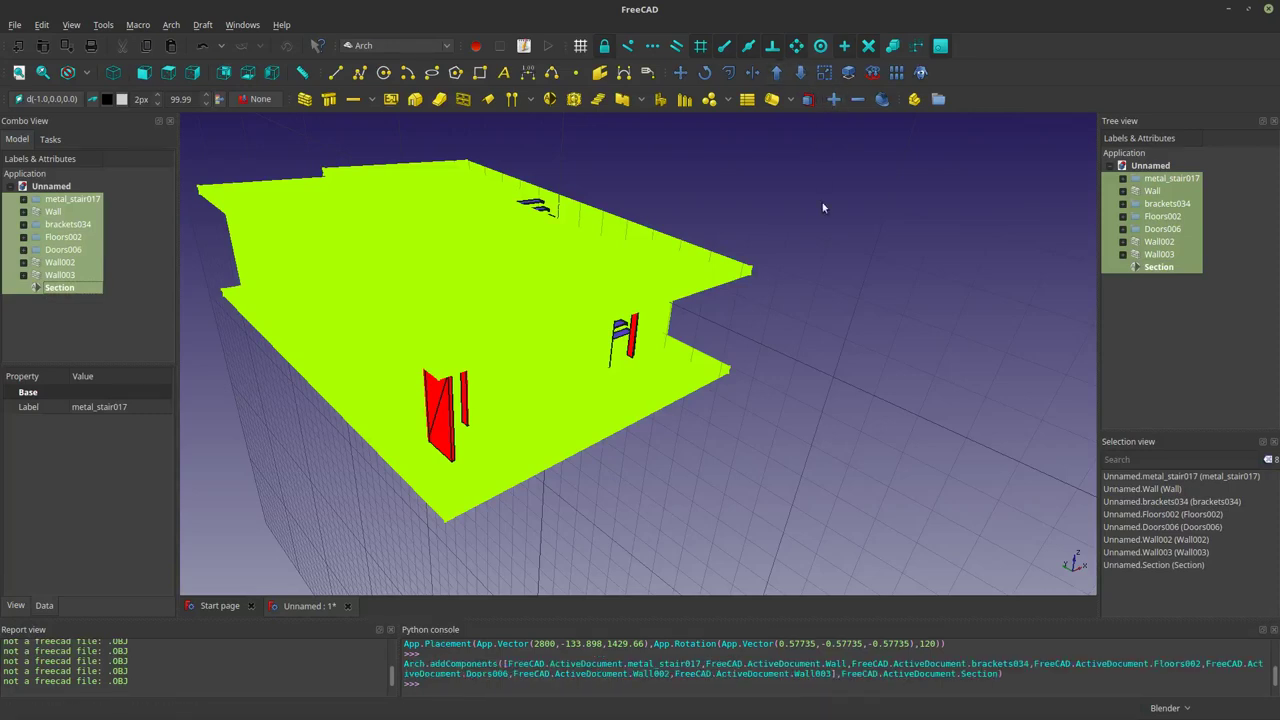
# Reset the working plane to XY (top) and switch to the TechDraw workbench.
pyautogui.click(45, 99)
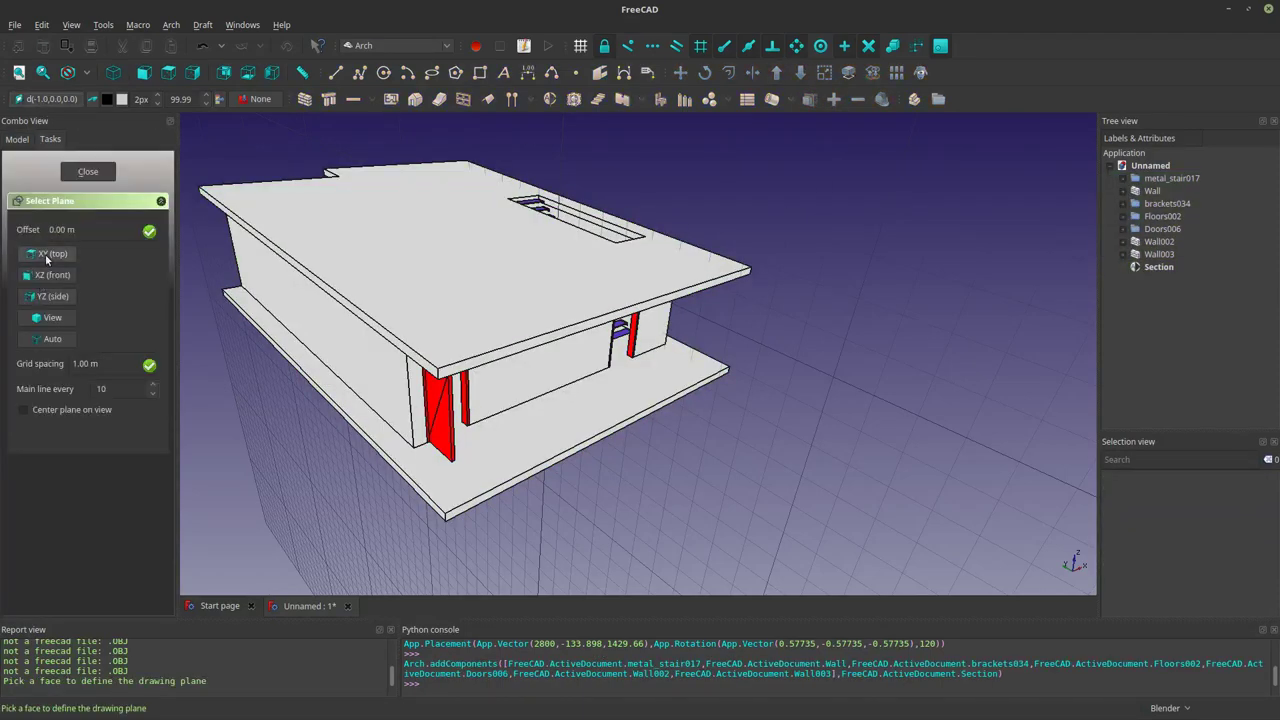
pyautogui.click(45, 254)
pyautogui.click(400, 45)
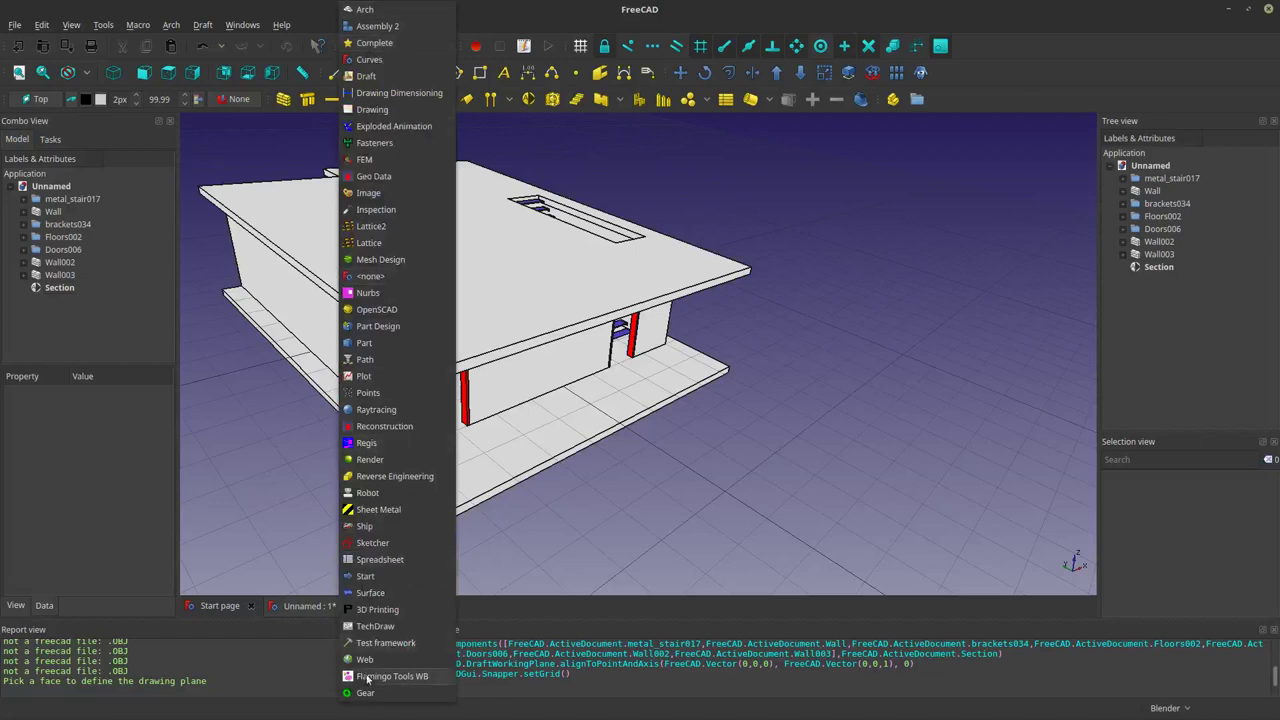
pyautogui.click(368, 629)
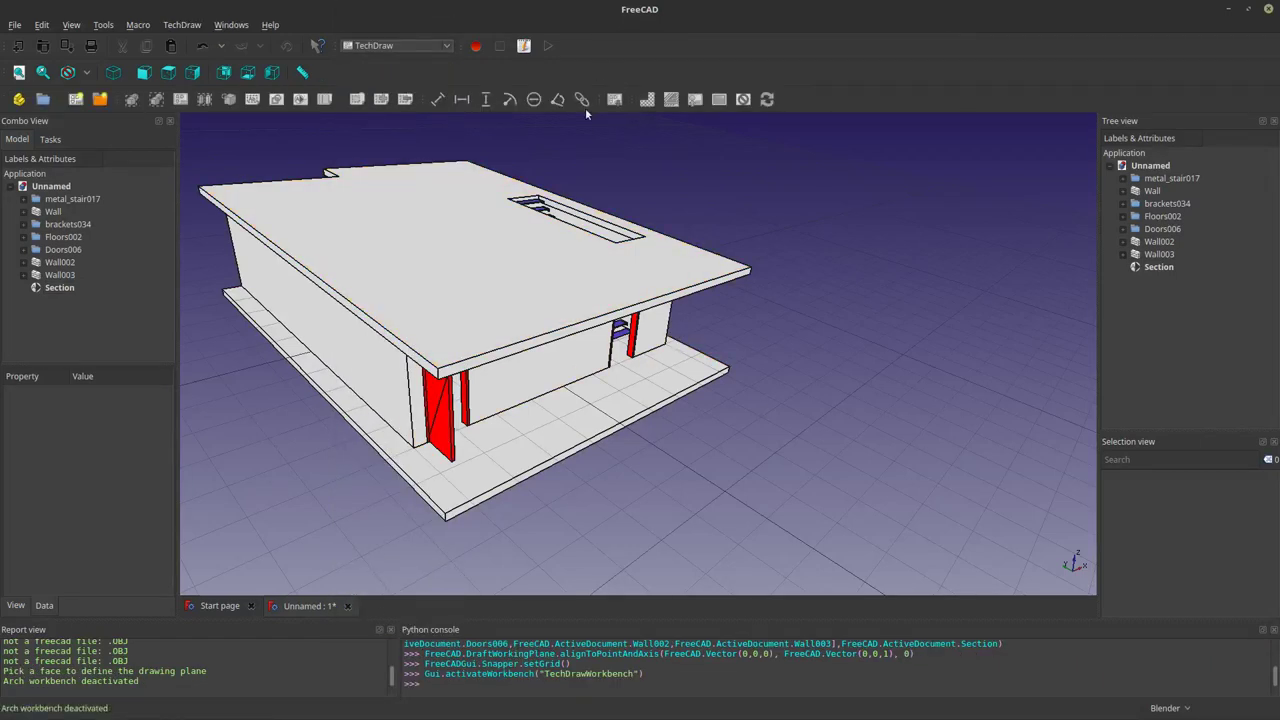
# Create a drawing page from the A3_Landscape_ISO7200TD.svg template.
pyautogui.click(100, 101)
pyautogui.click(582, 286)
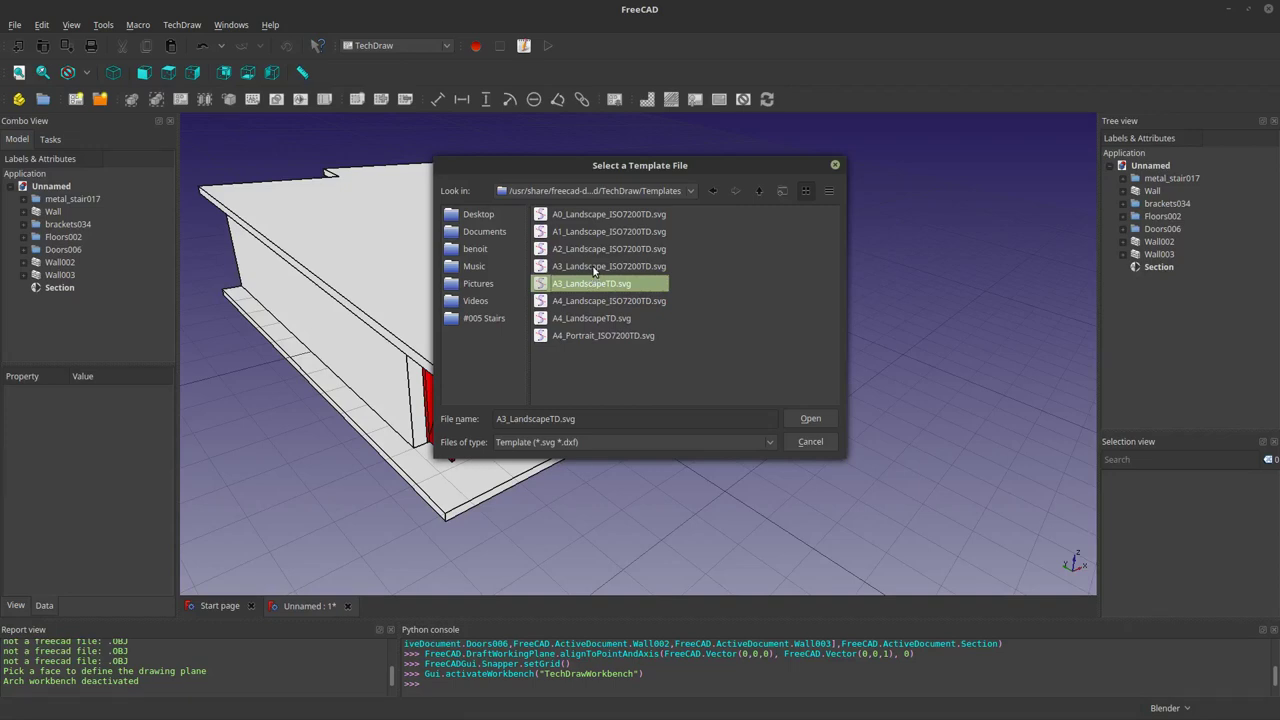
pyautogui.click(594, 267)
pyautogui.click(808, 418)
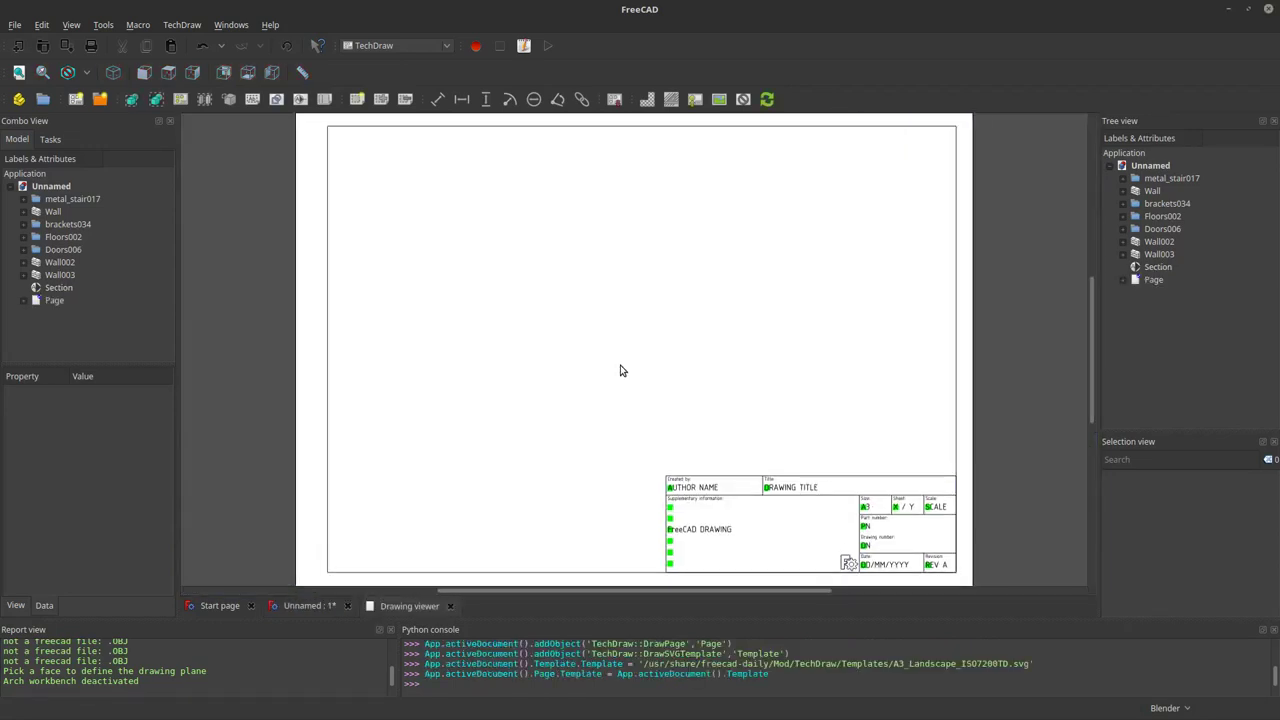
# Insert an Arch view of the section plane into the A3 drawing page.
pyautogui.click(58, 287)
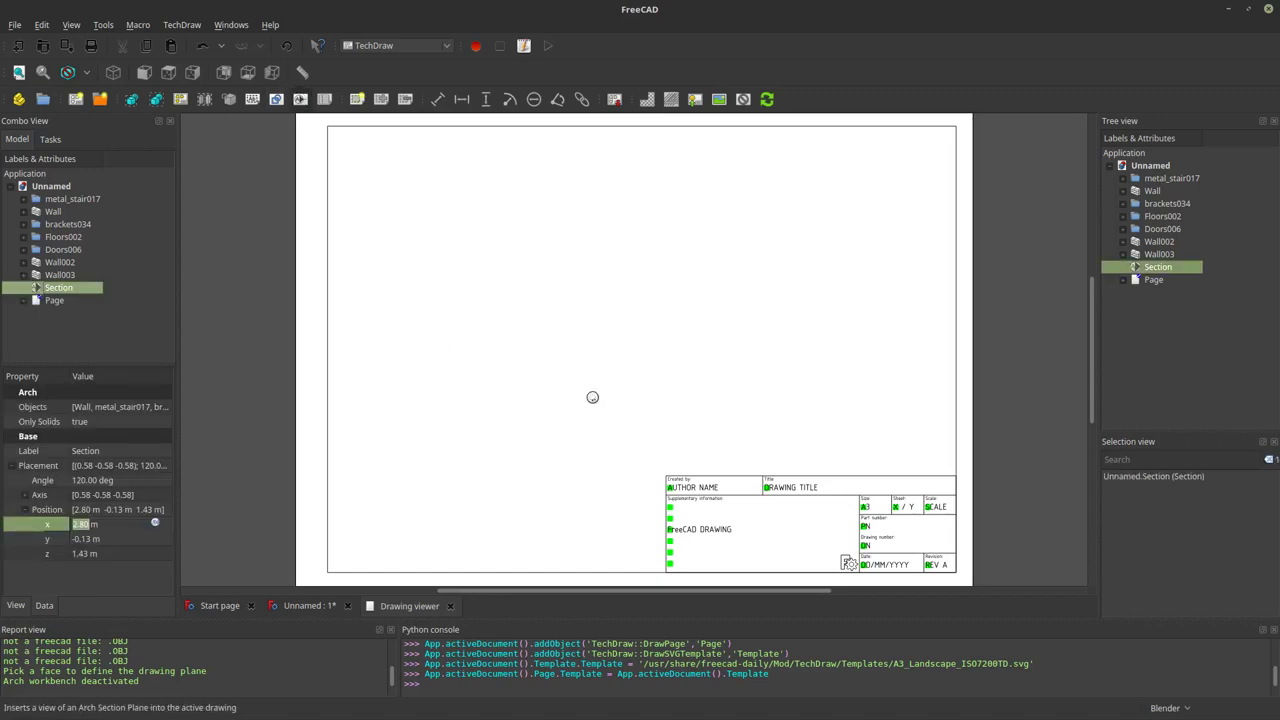
pyautogui.scroll(-15, 569, 350)
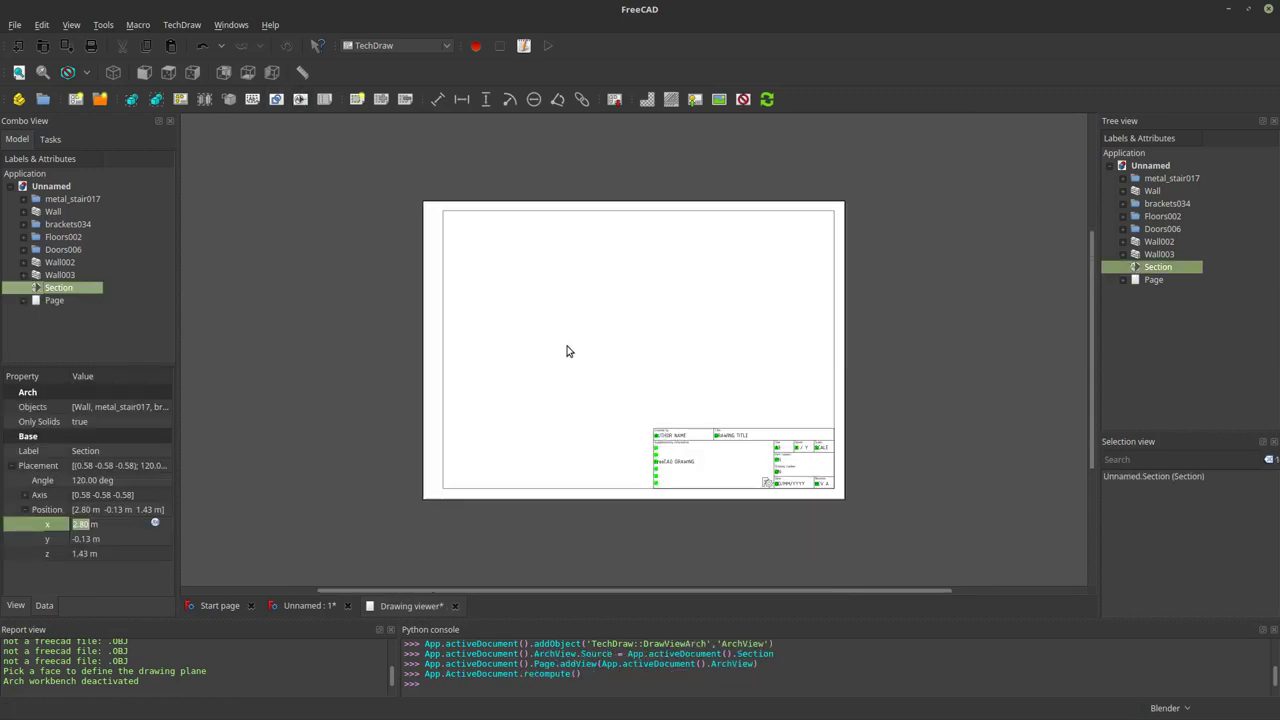
pyautogui.scroll(-5, 474, 232)
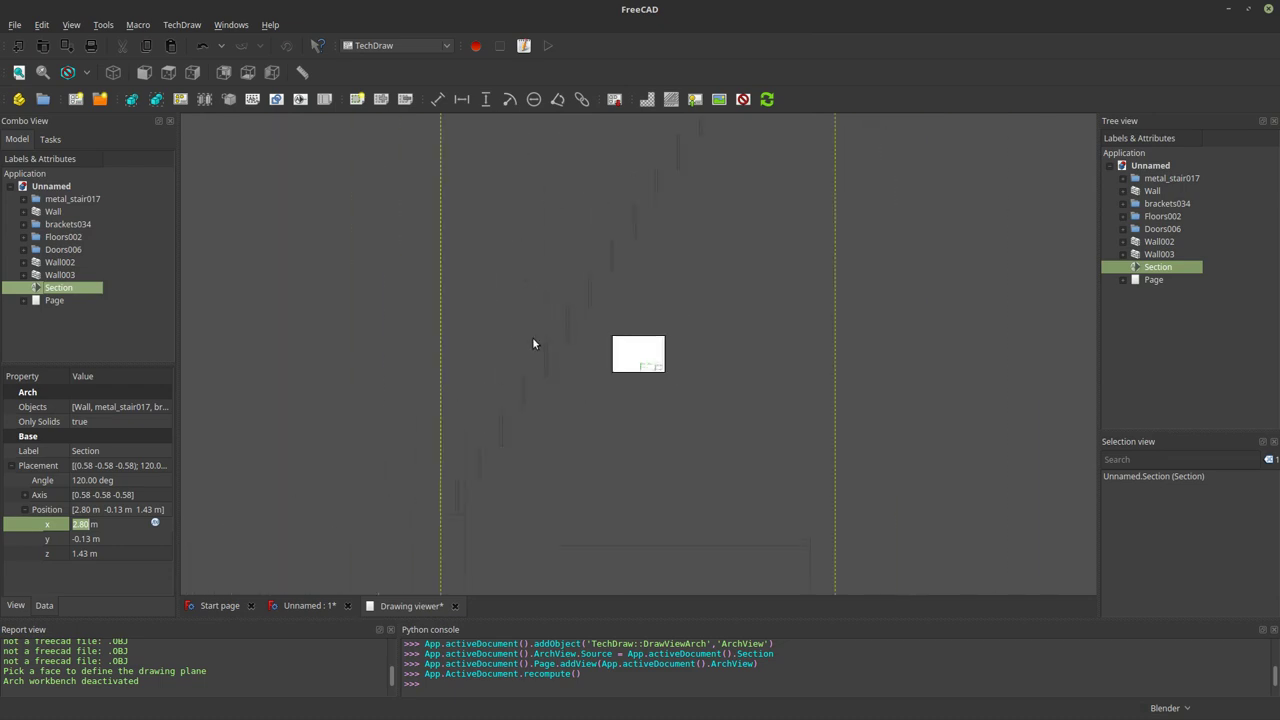
pyautogui.scroll(-4, 565, 335)
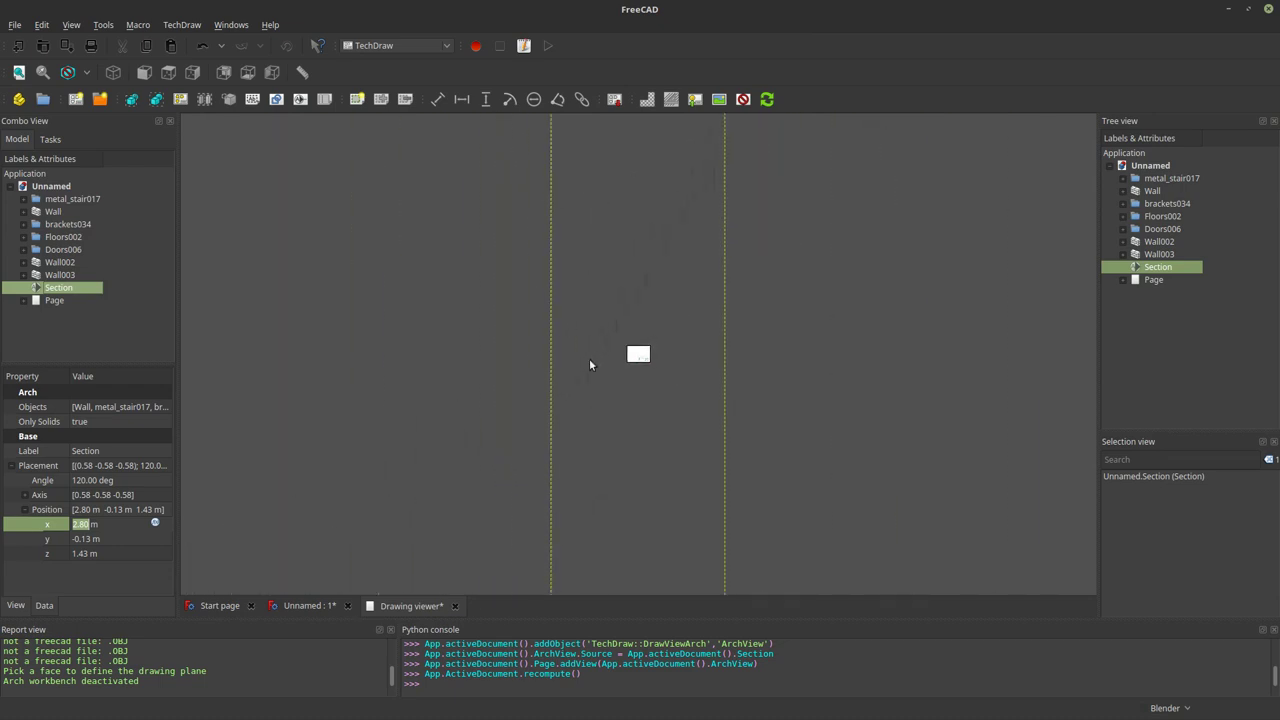
# Set the scale of the inserted section view to 0.01 so it fits on the page.
pyautogui.click(605, 345)
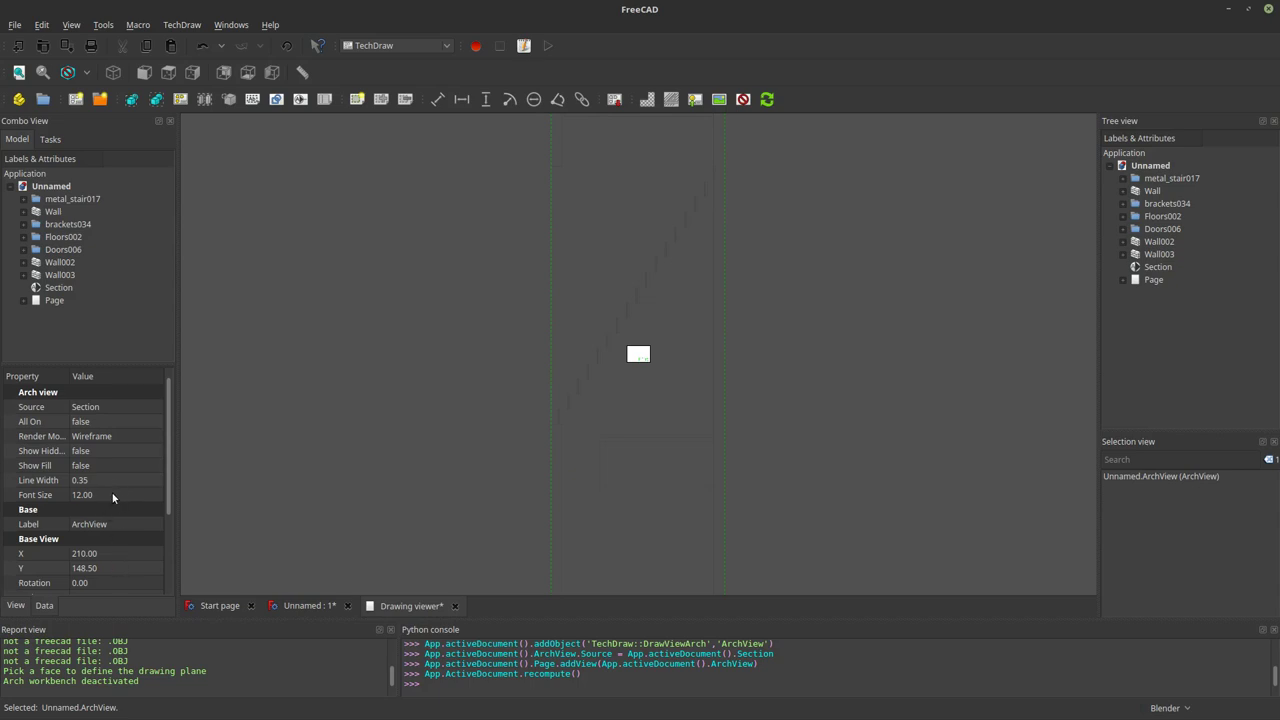
pyautogui.scroll(-2, 167, 554)
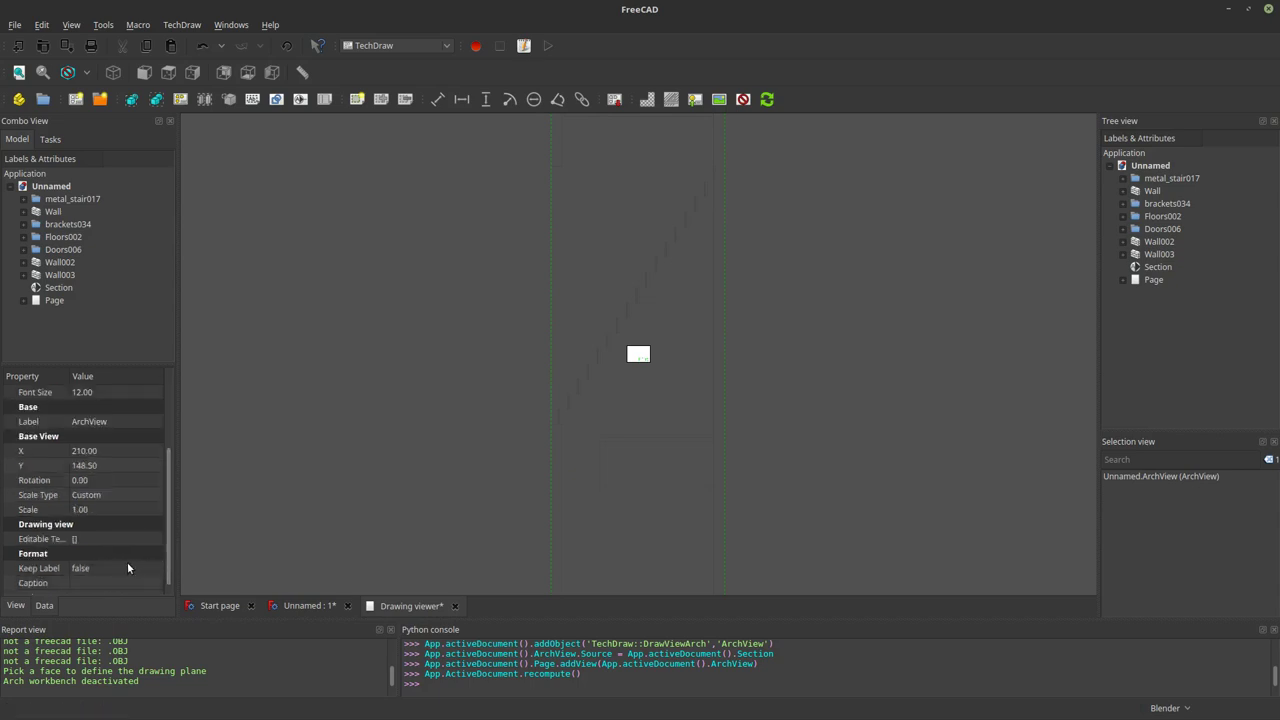
pyautogui.doubleClick(119, 509)
pyautogui.write('0.0')
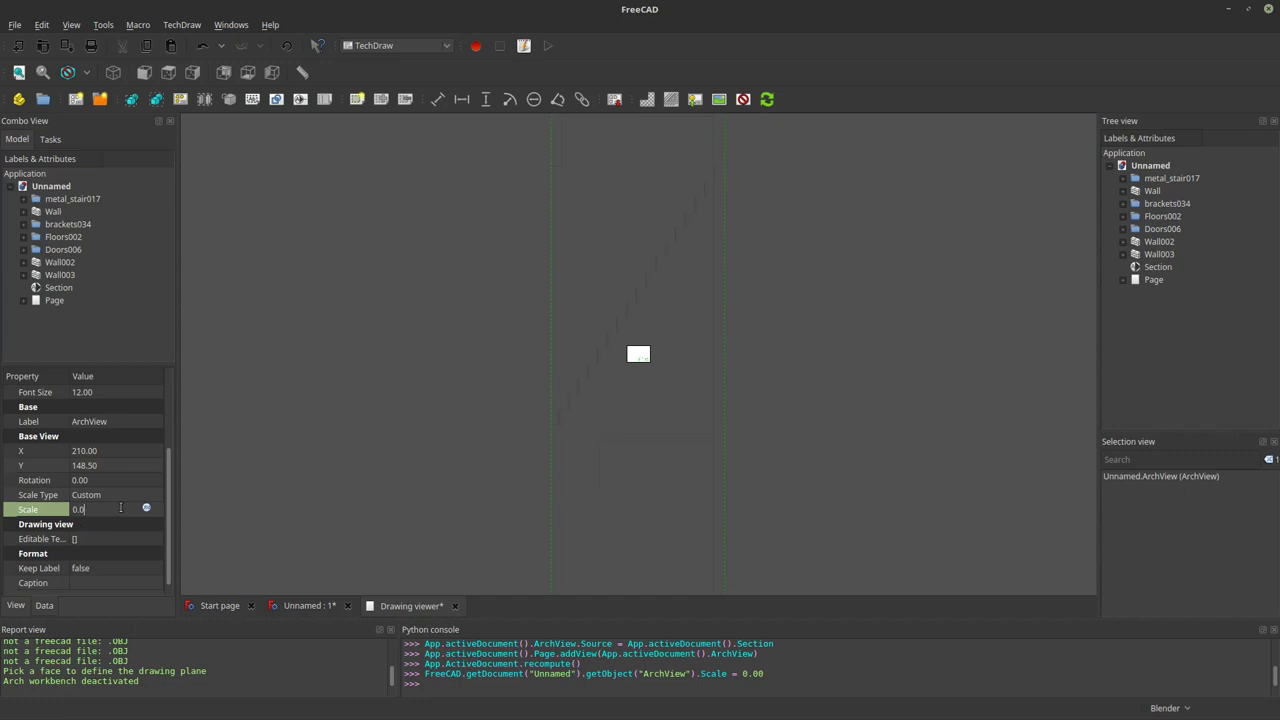
pyautogui.write('1')
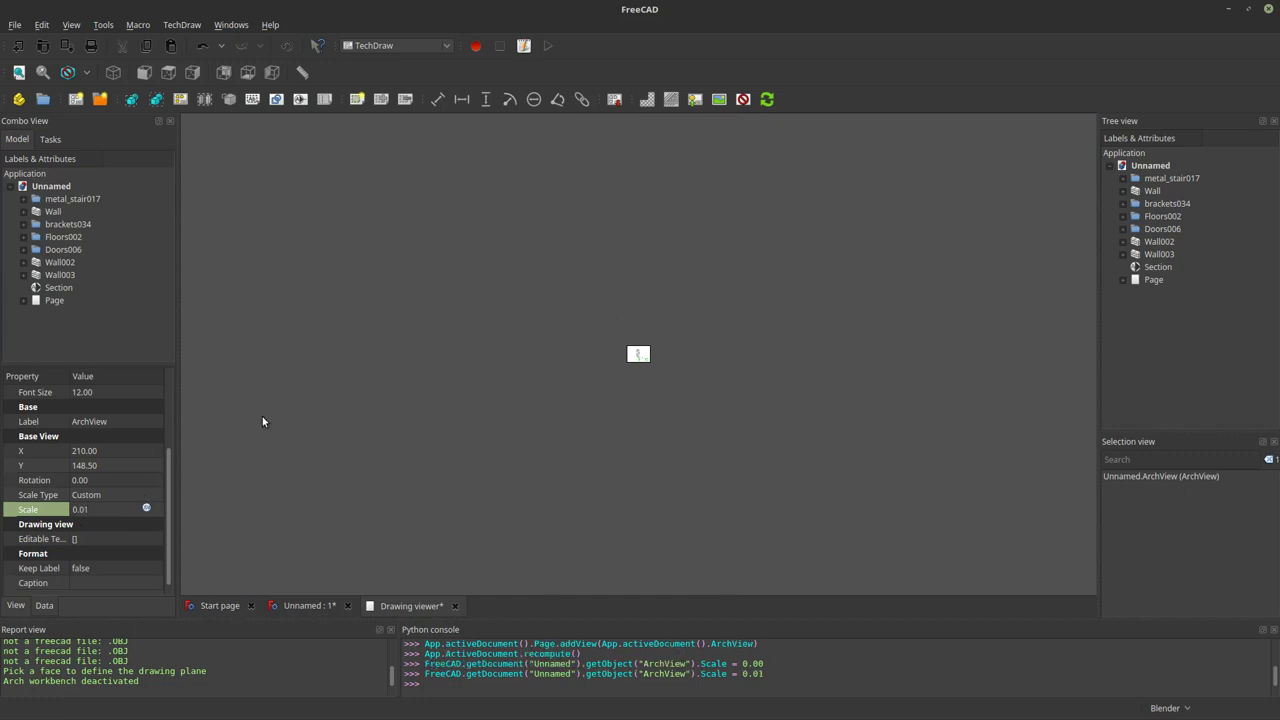
pyautogui.scroll(10, 634, 343)
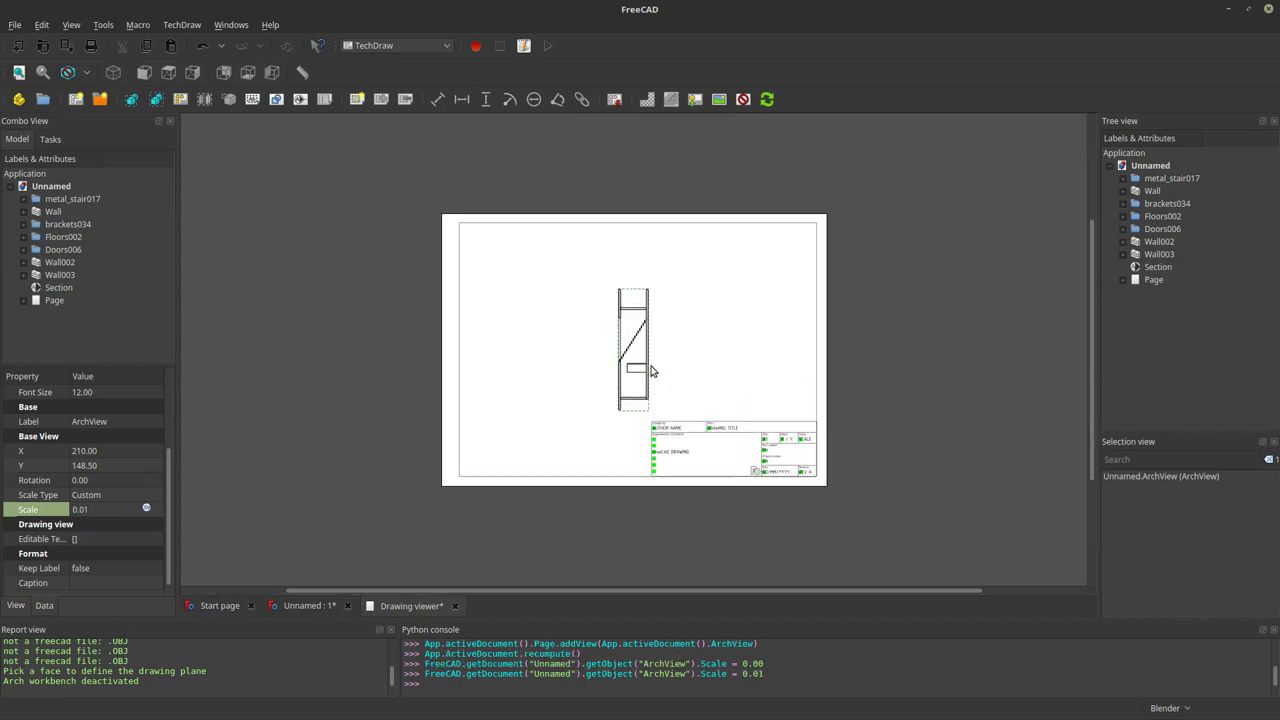
pyautogui.scroll(4, 634, 385)
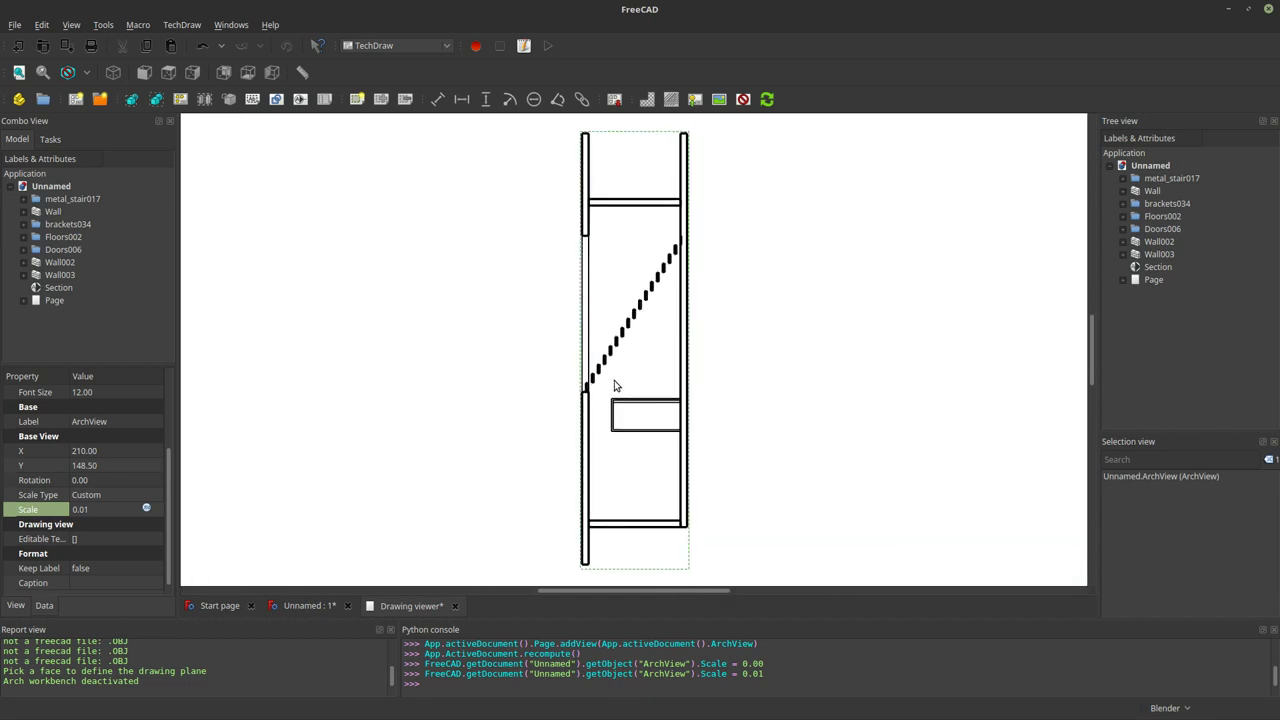
# Change the section view's render mode from Wireframe to Solid.
pyautogui.scroll(3, 160, 460)
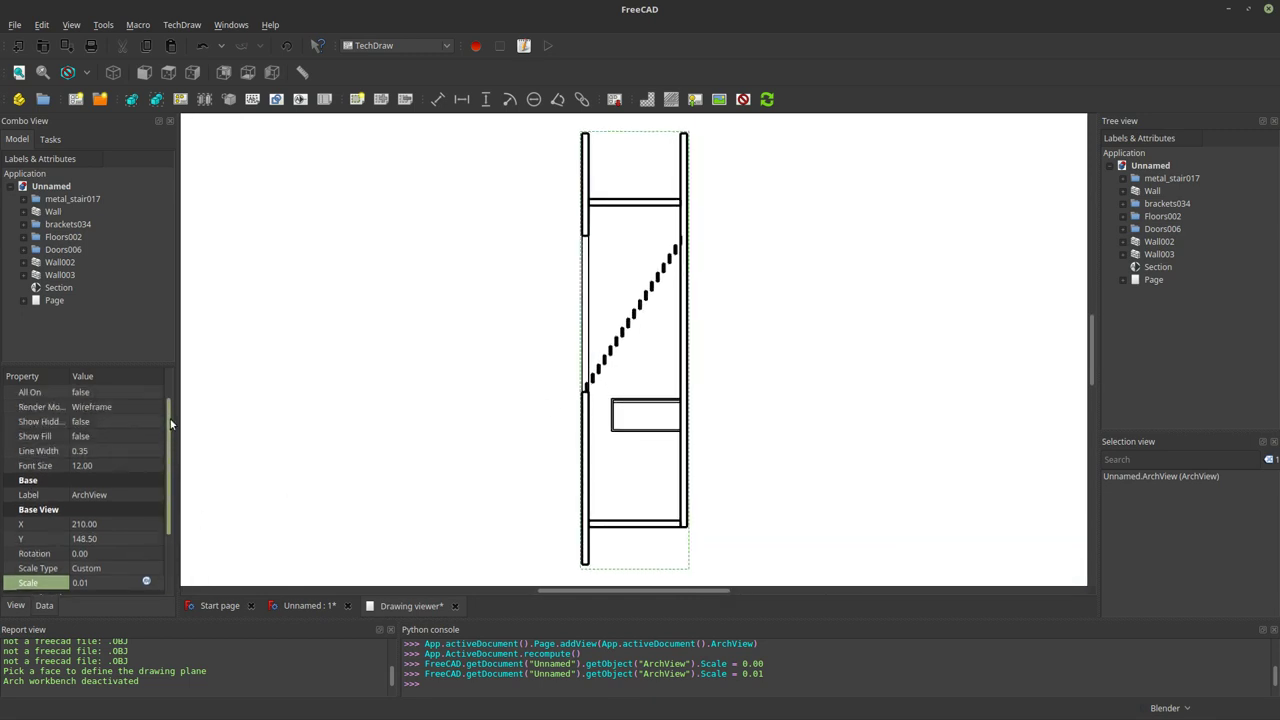
pyautogui.click(151, 423)
pyautogui.click(150, 422)
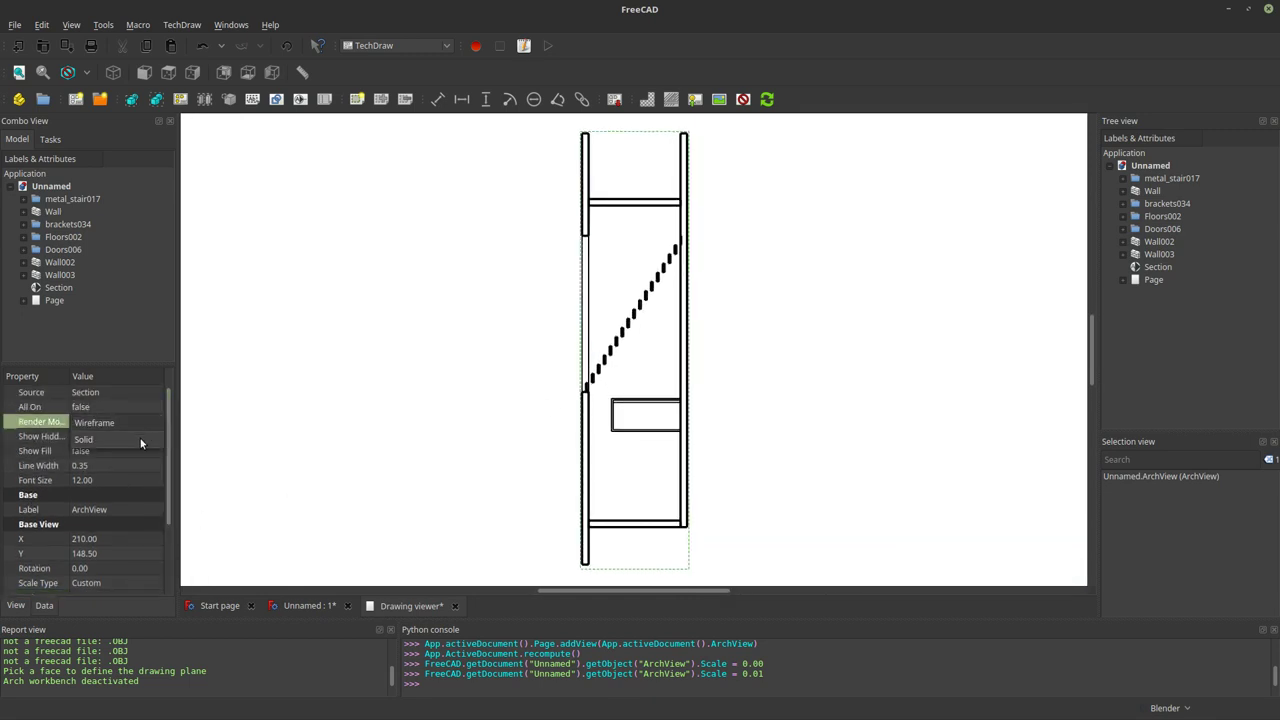
pyautogui.click(428, 391)
pyautogui.press('Down')
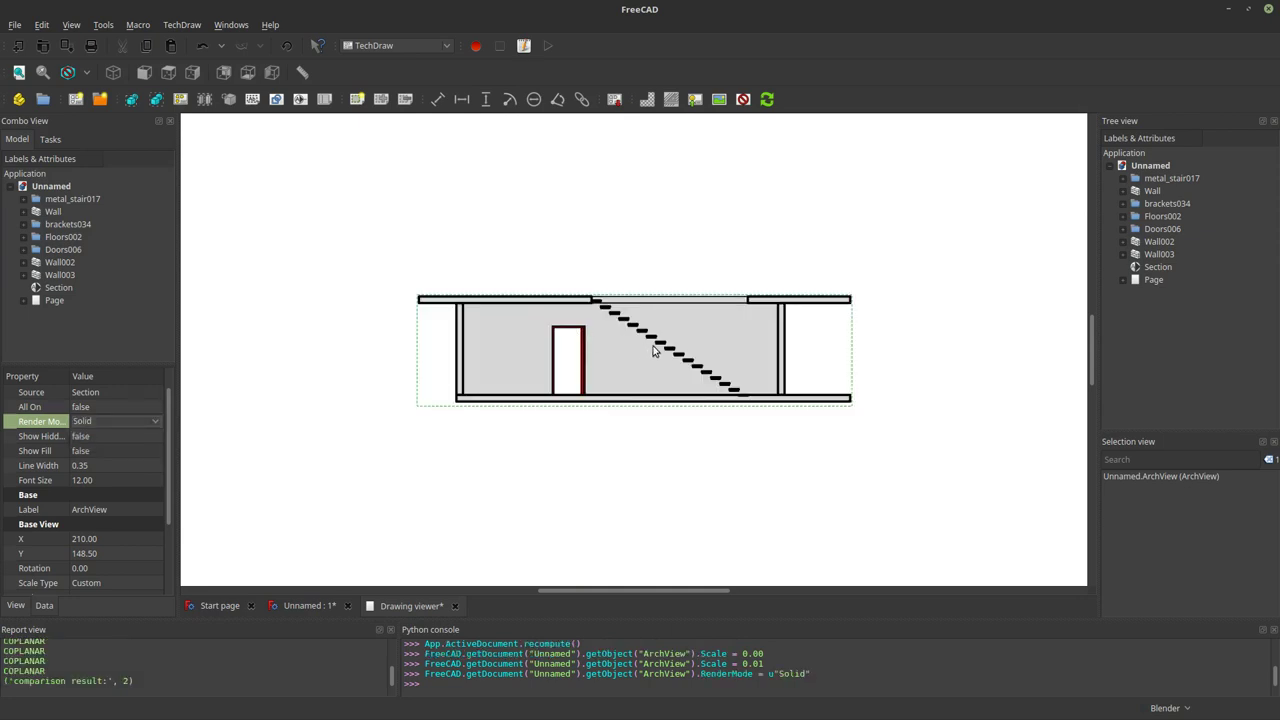
pyautogui.scroll(1, 641, 349)
pyautogui.click(142, 433)
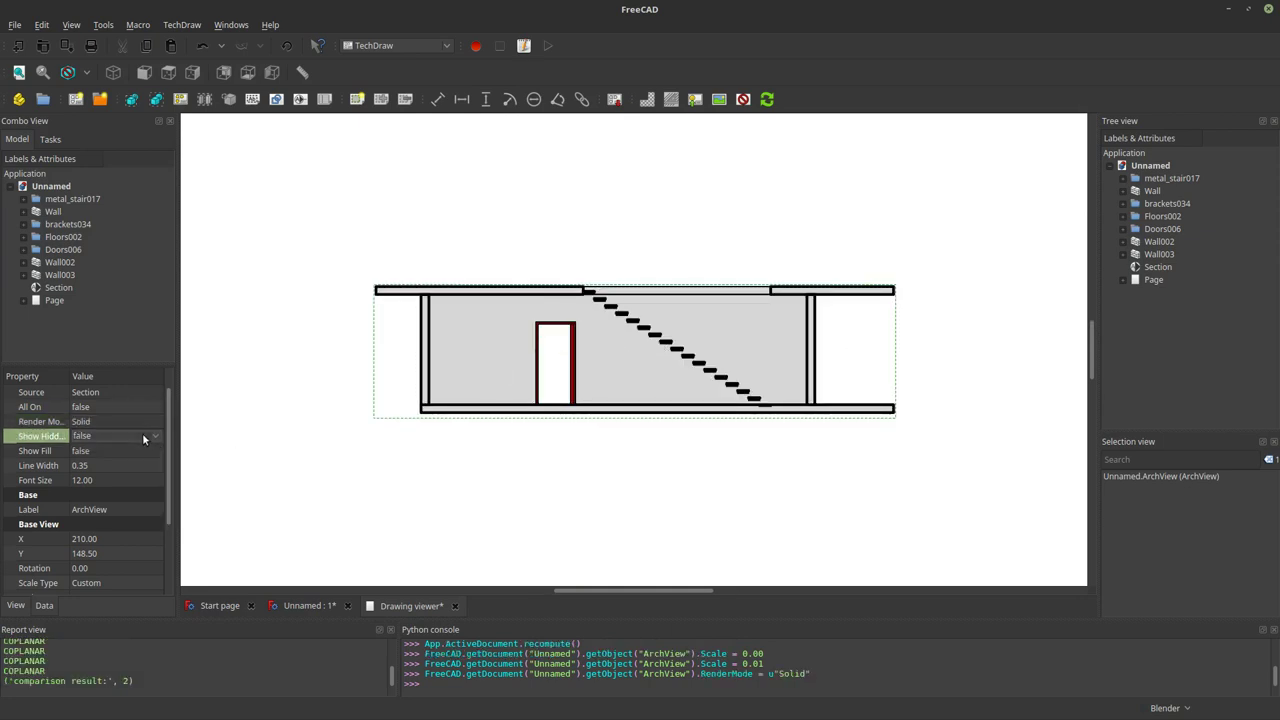
pyautogui.click(142, 433)
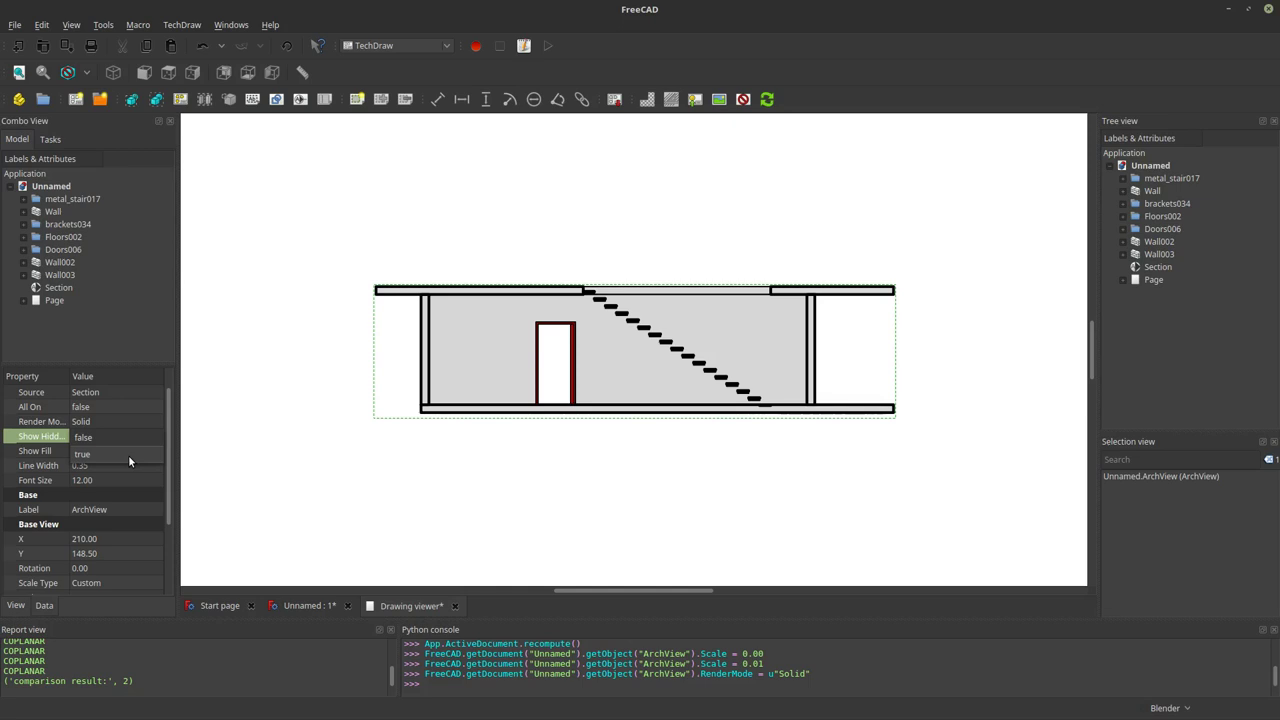
pyautogui.click(128, 455)
# Enable Show Fill for the section view.
pyautogui.click(133, 450)
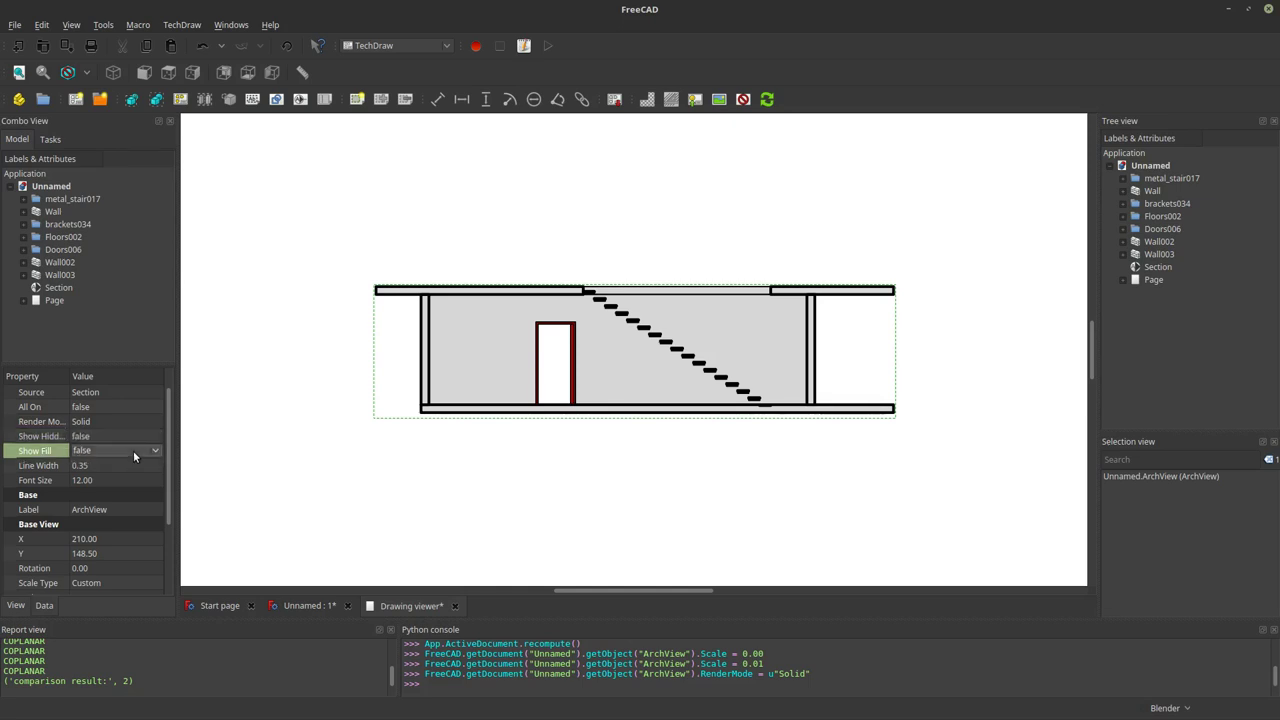
pyautogui.press('Down')
pyautogui.click(186, 510)
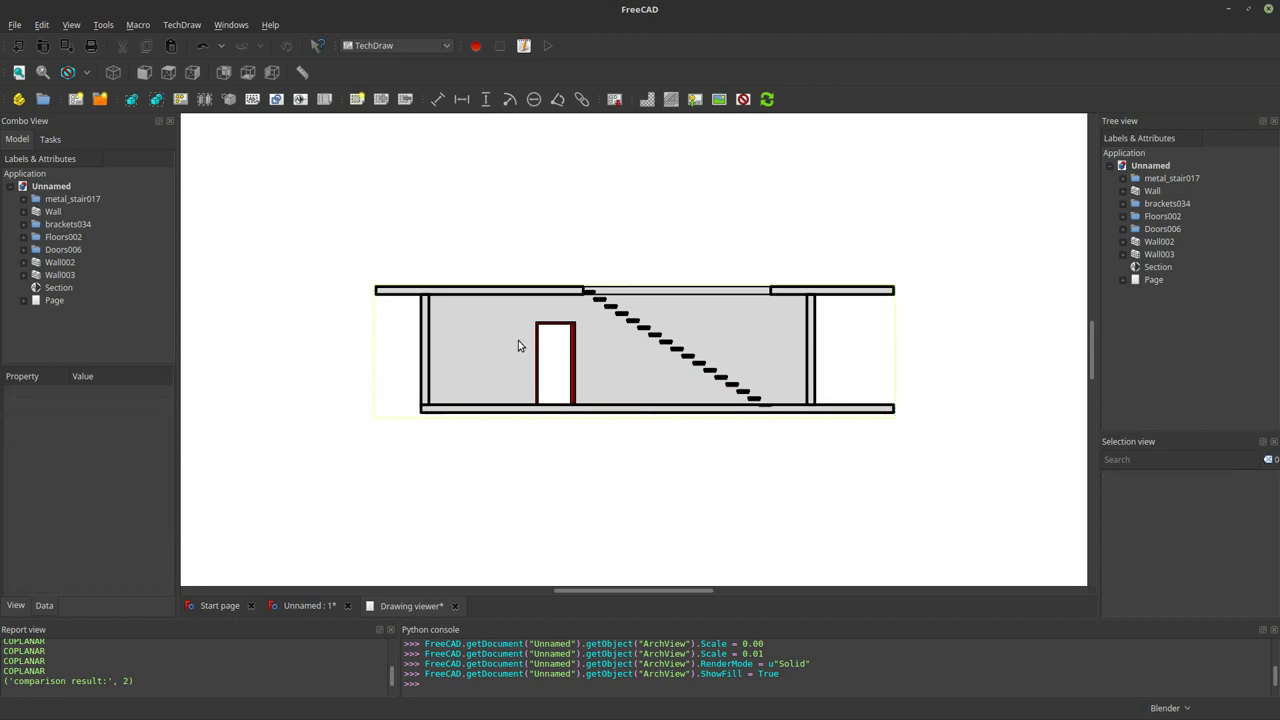
pyautogui.scroll(3, 642, 345)
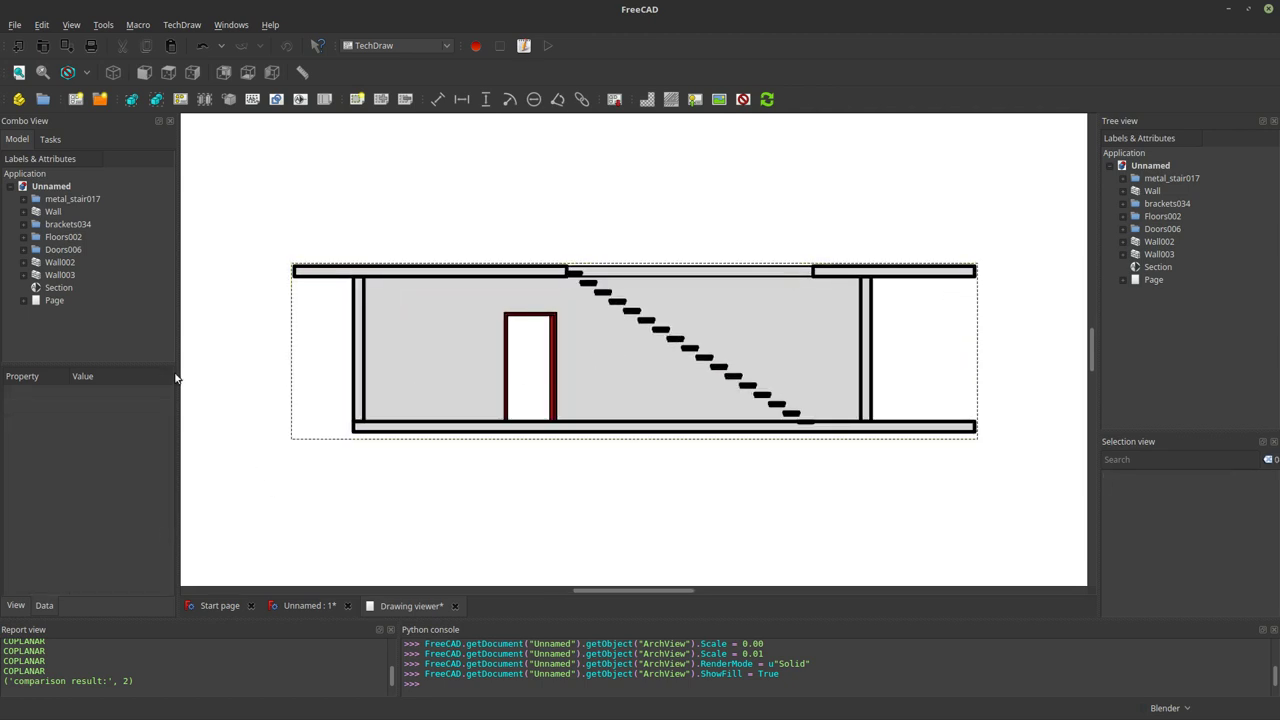
# Reduce the section view's line width in stages to 0.20, 0.10 and finally 0.01.
pyautogui.click(429, 363)
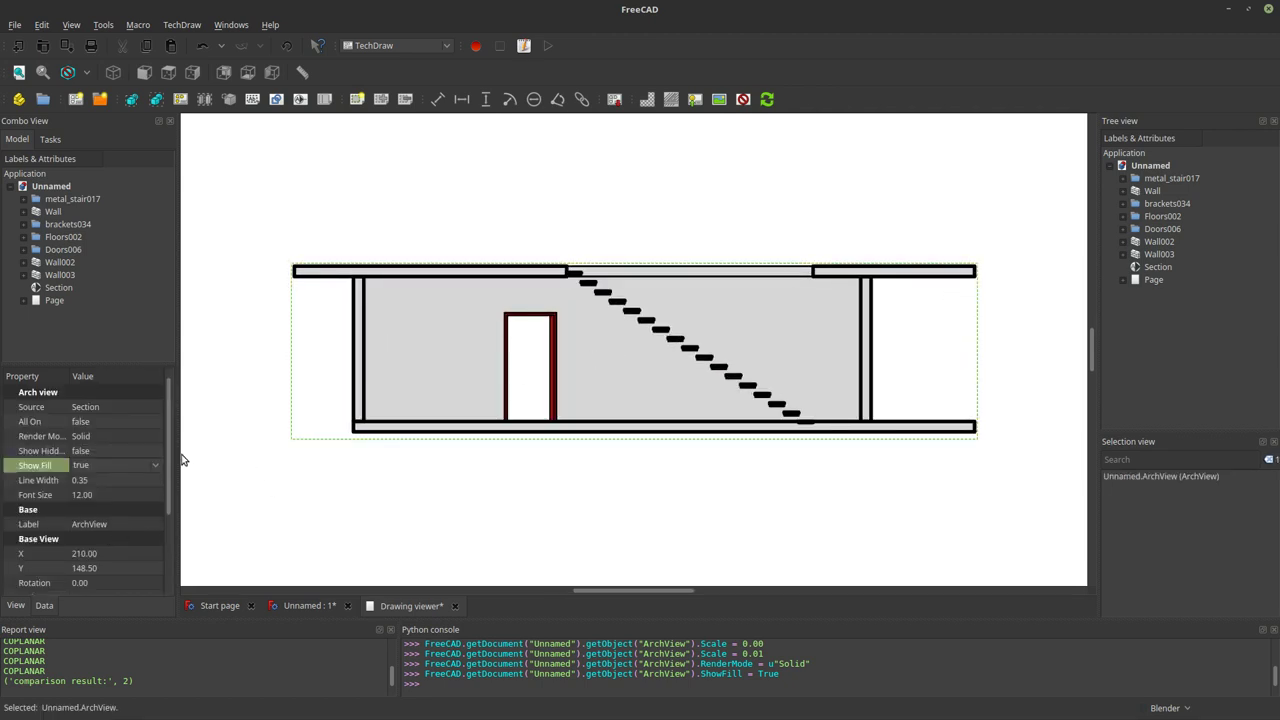
pyautogui.click(80, 480)
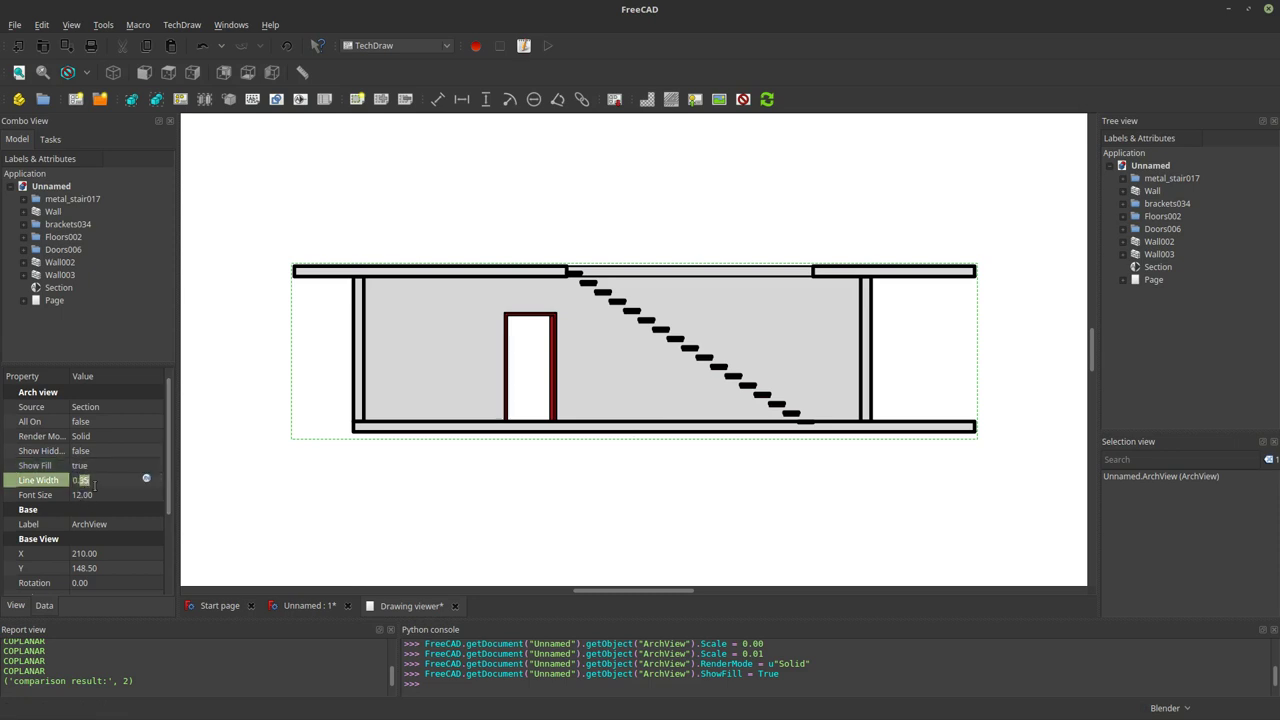
pyautogui.write('0.2')
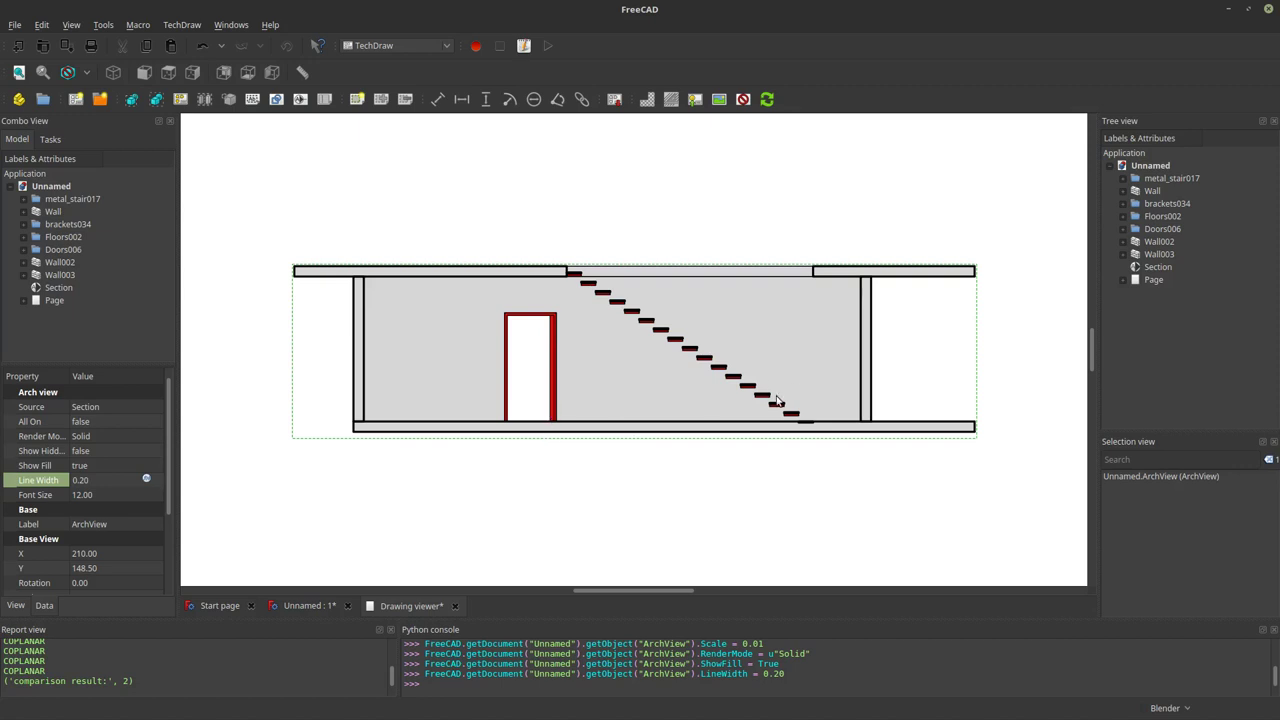
pyautogui.scroll(5, 804, 390)
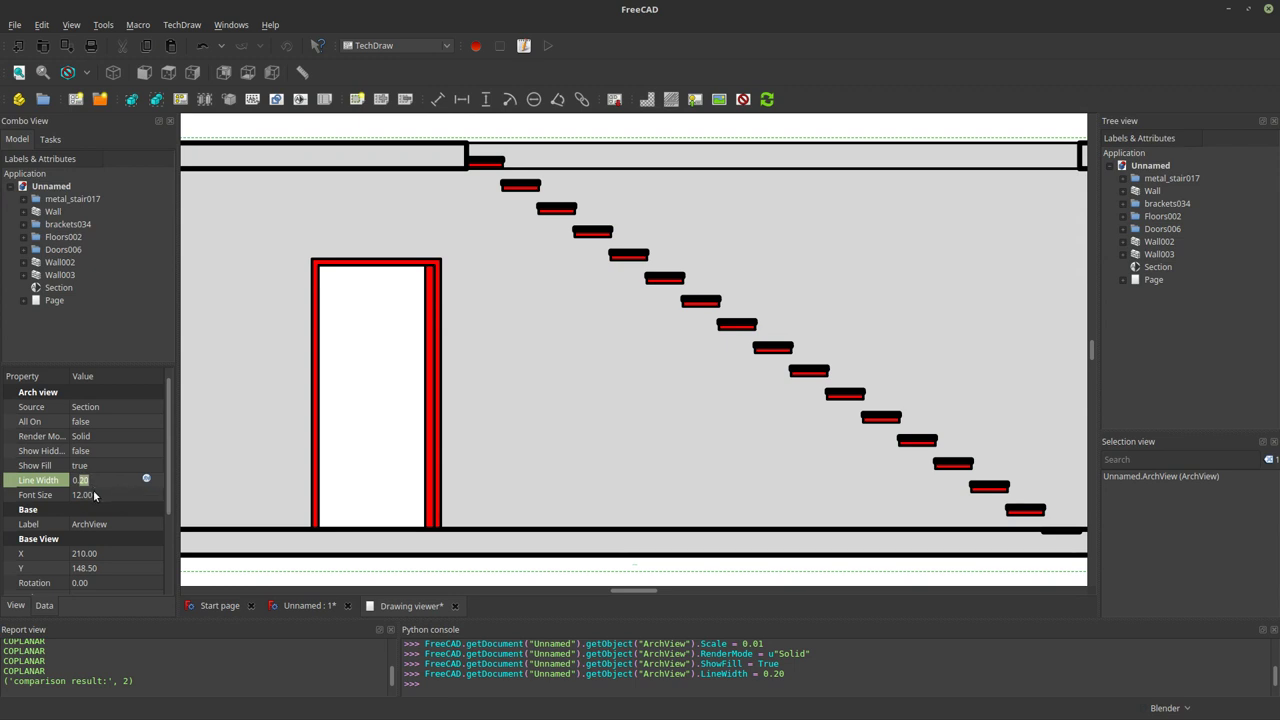
pyautogui.write('0')
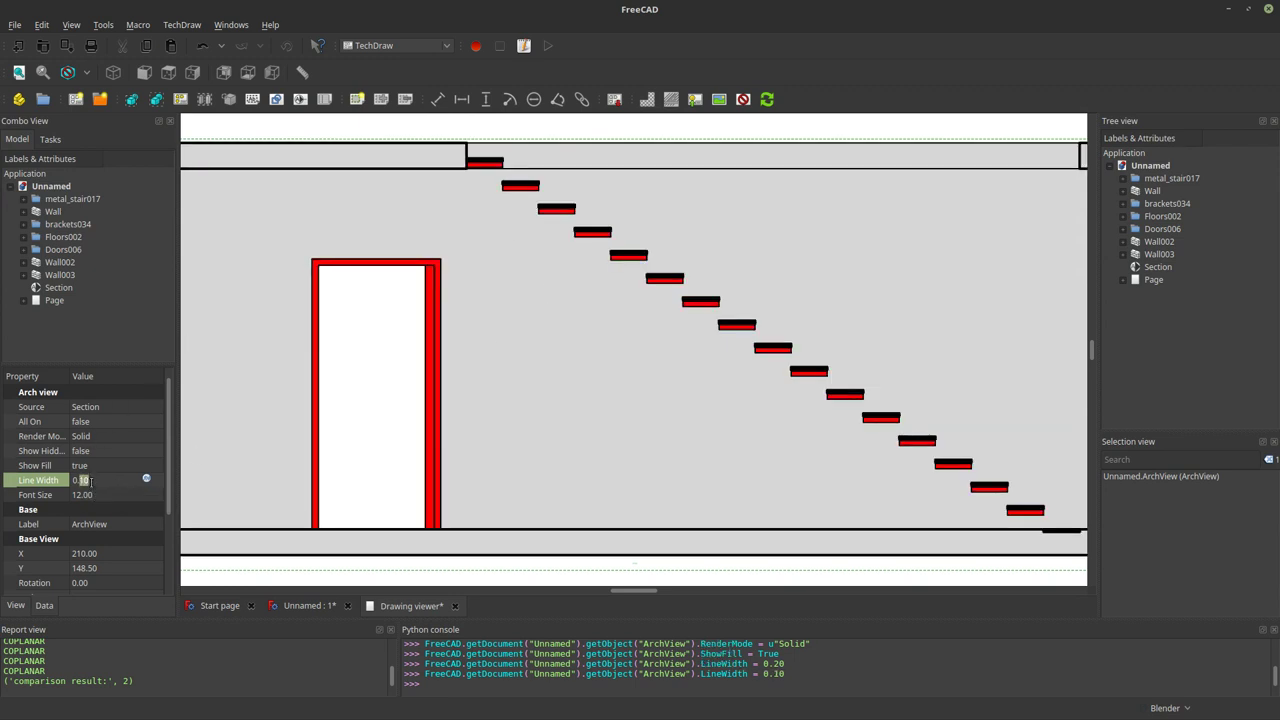
pyautogui.scroll(-1, 91, 481)
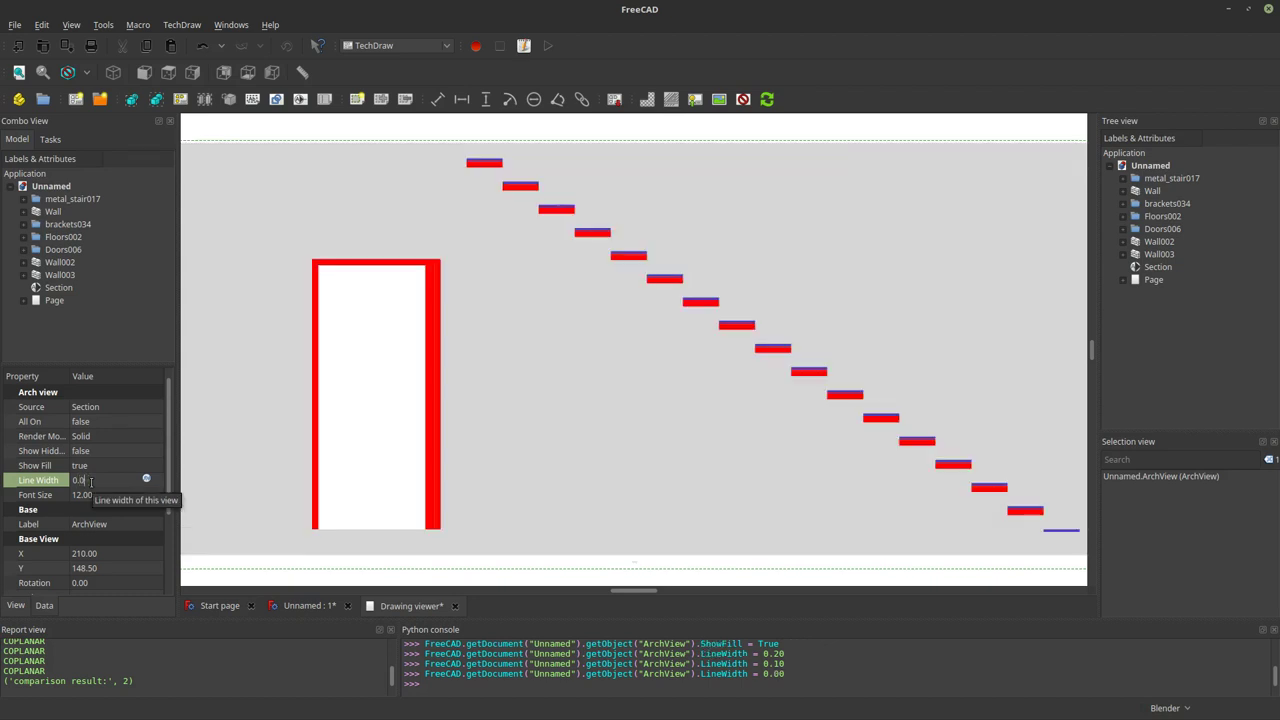
pyautogui.write('1')
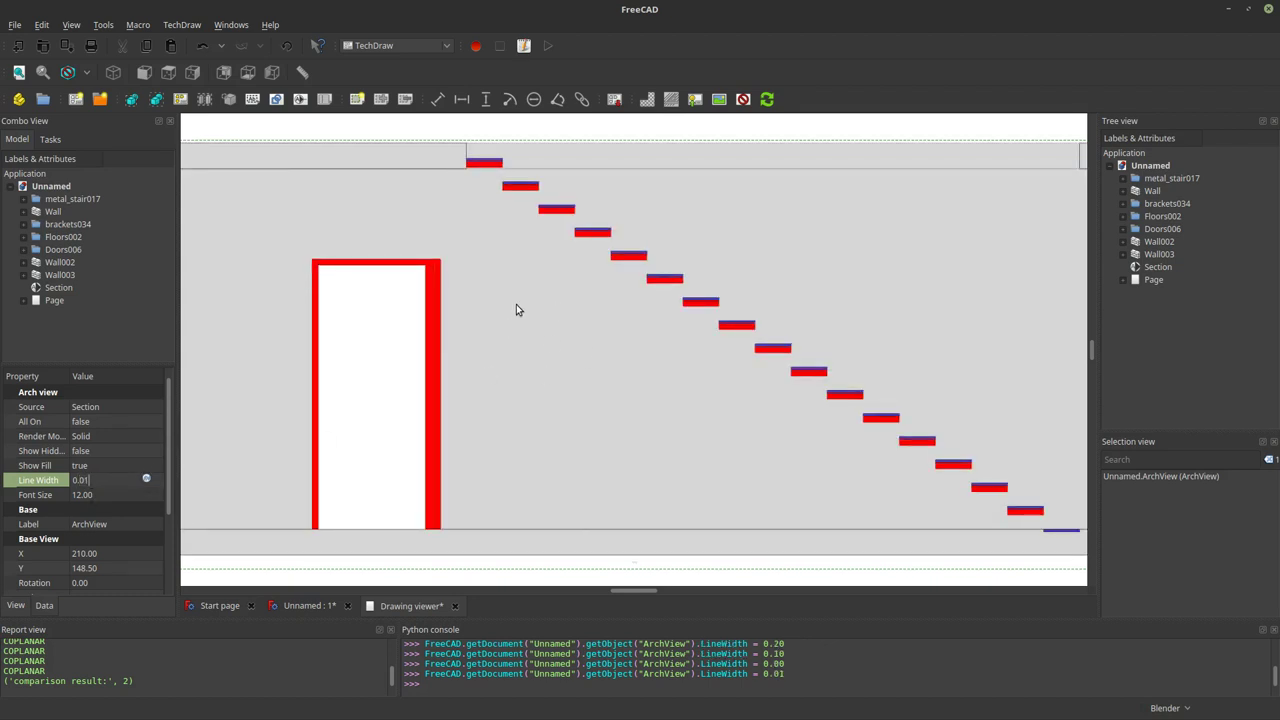
# Examine the line weights and fills of the stair treads, brackets, door frame and slabs in the section view.
pyautogui.scroll(3, 638, 206)
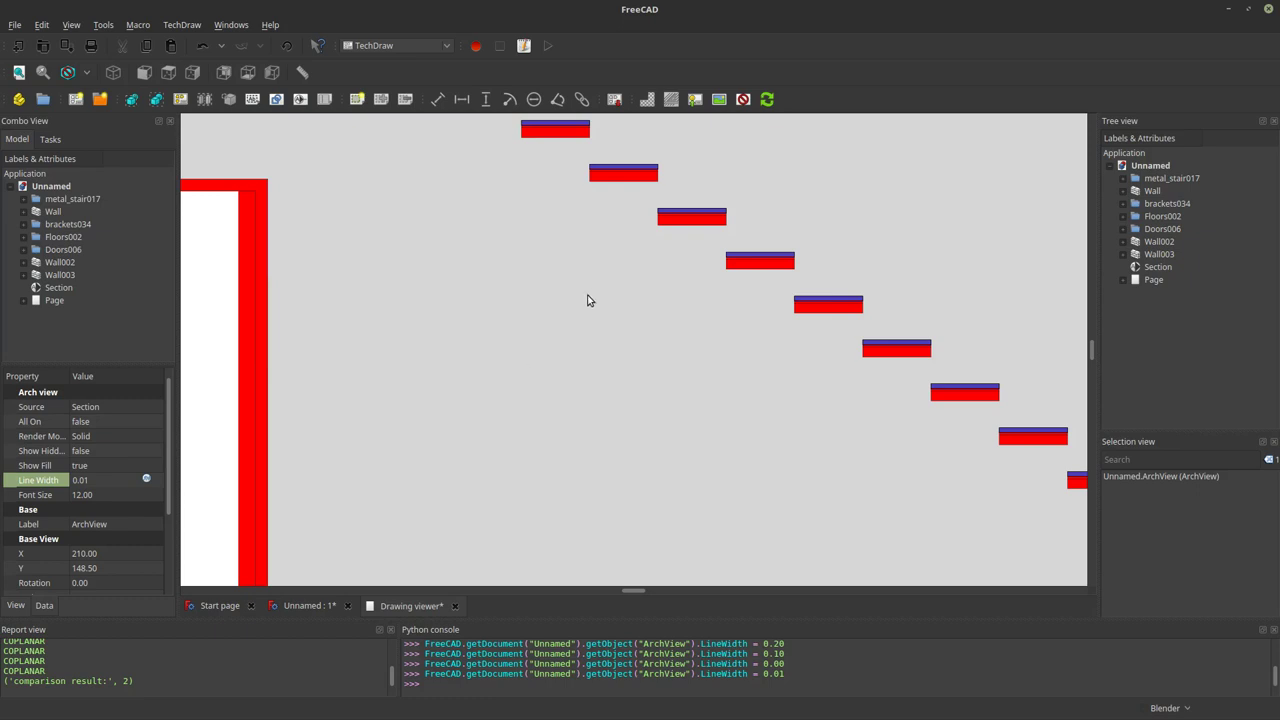
pyautogui.scroll(3, 569, 364)
pyautogui.scroll(3, 549, 381)
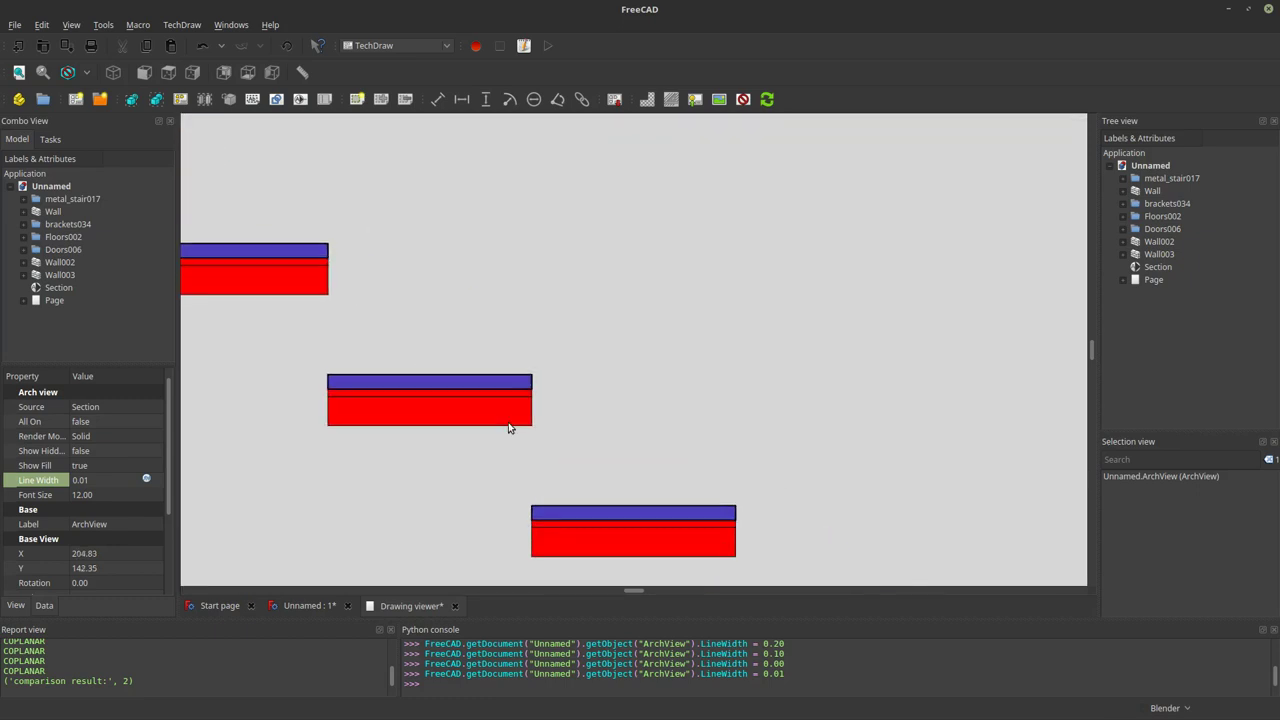
pyautogui.scroll(-8, 540, 420)
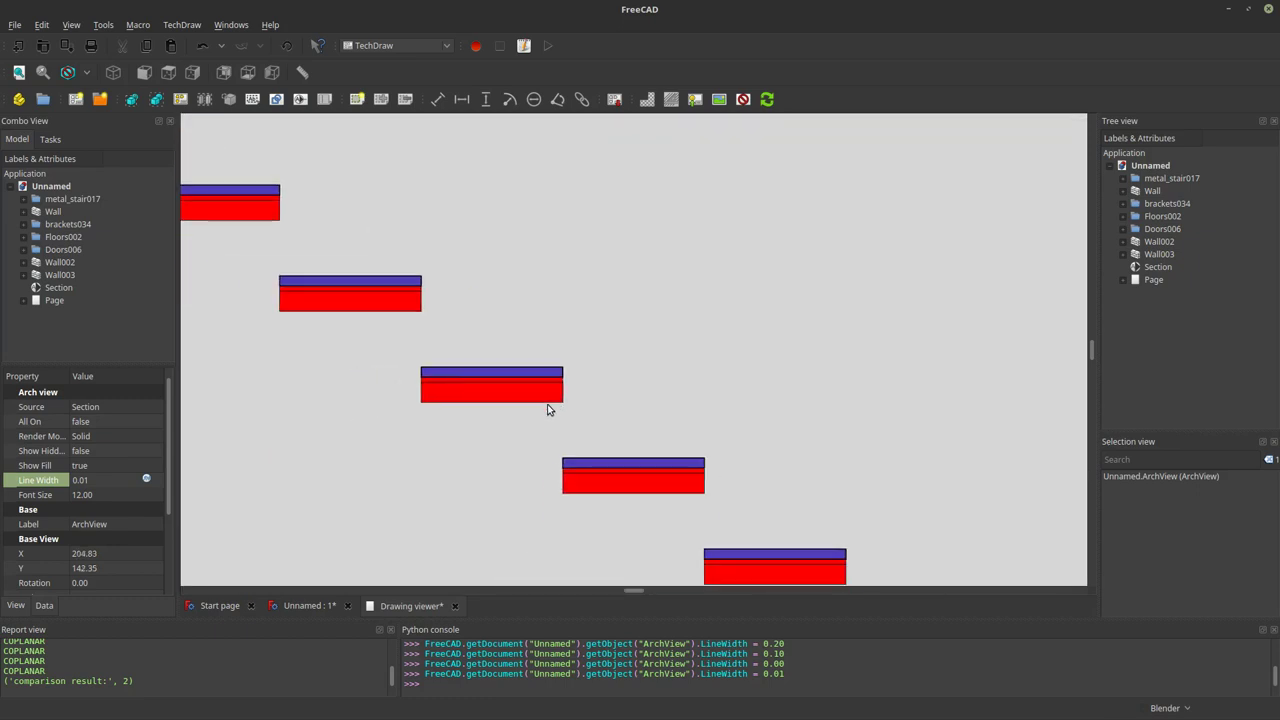
pyautogui.scroll(-4, 542, 388)
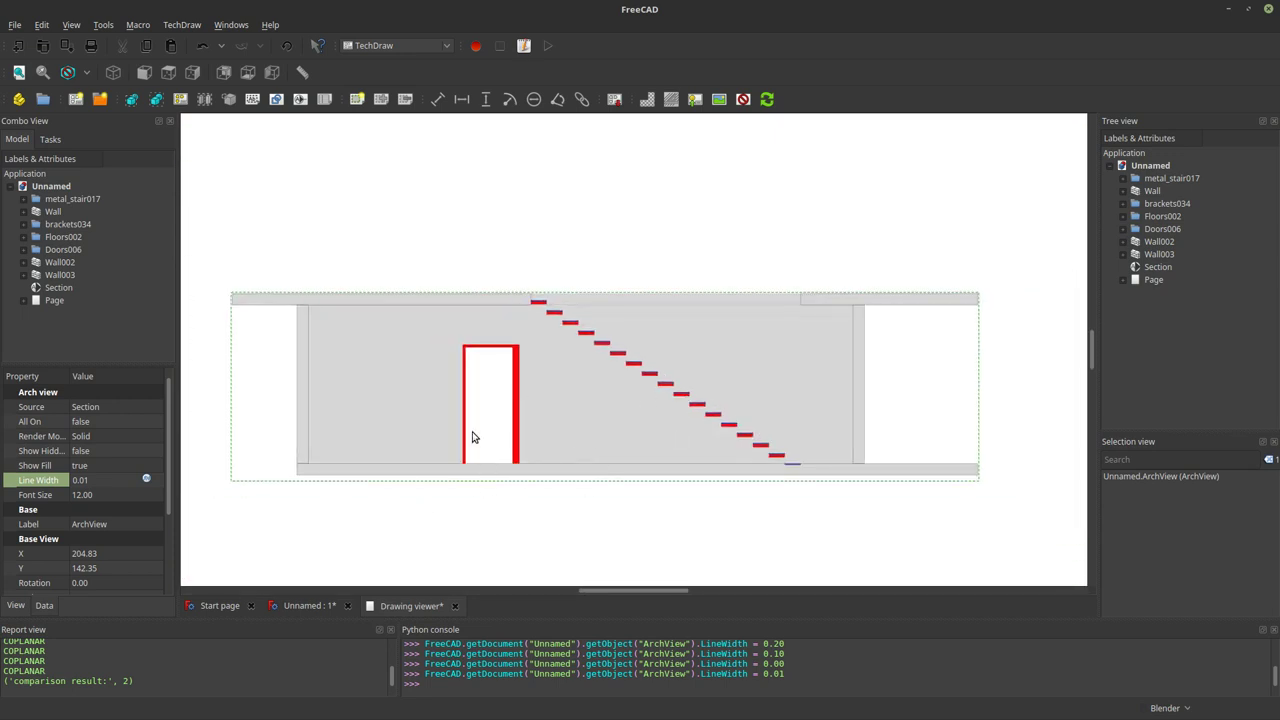
pyautogui.scroll(5, 560, 409)
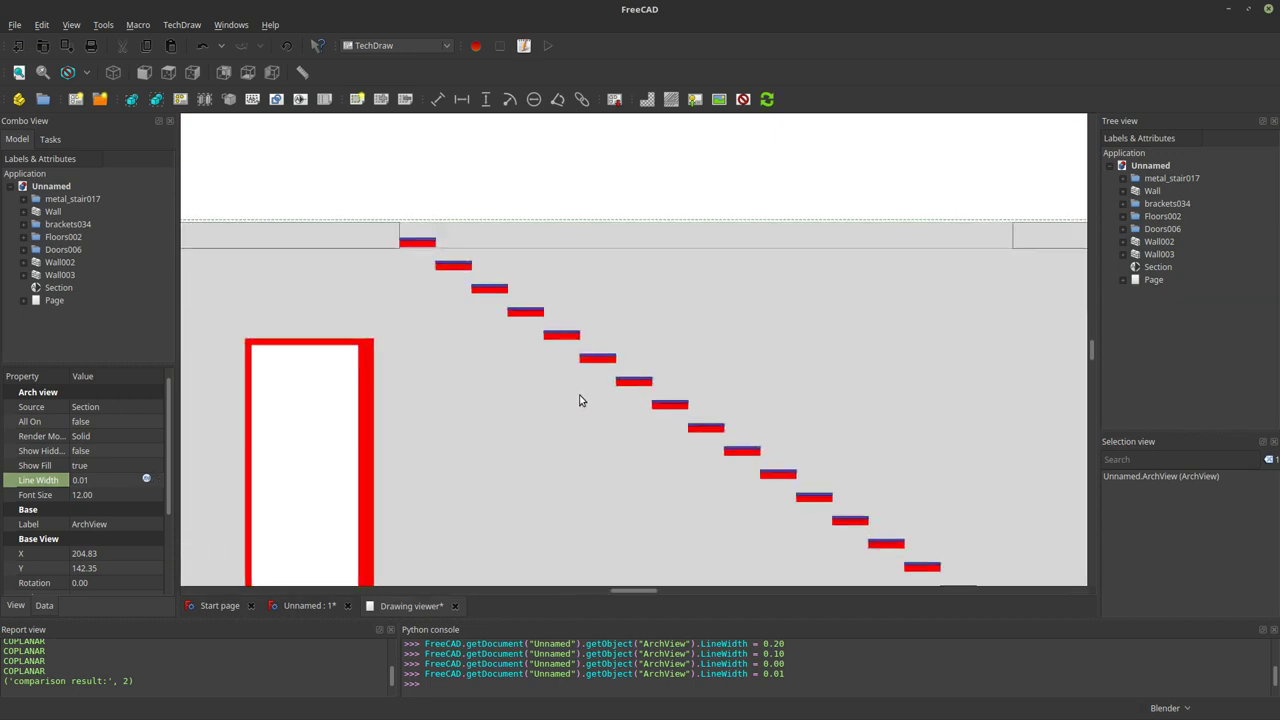
pyautogui.scroll(-3, 440, 420)
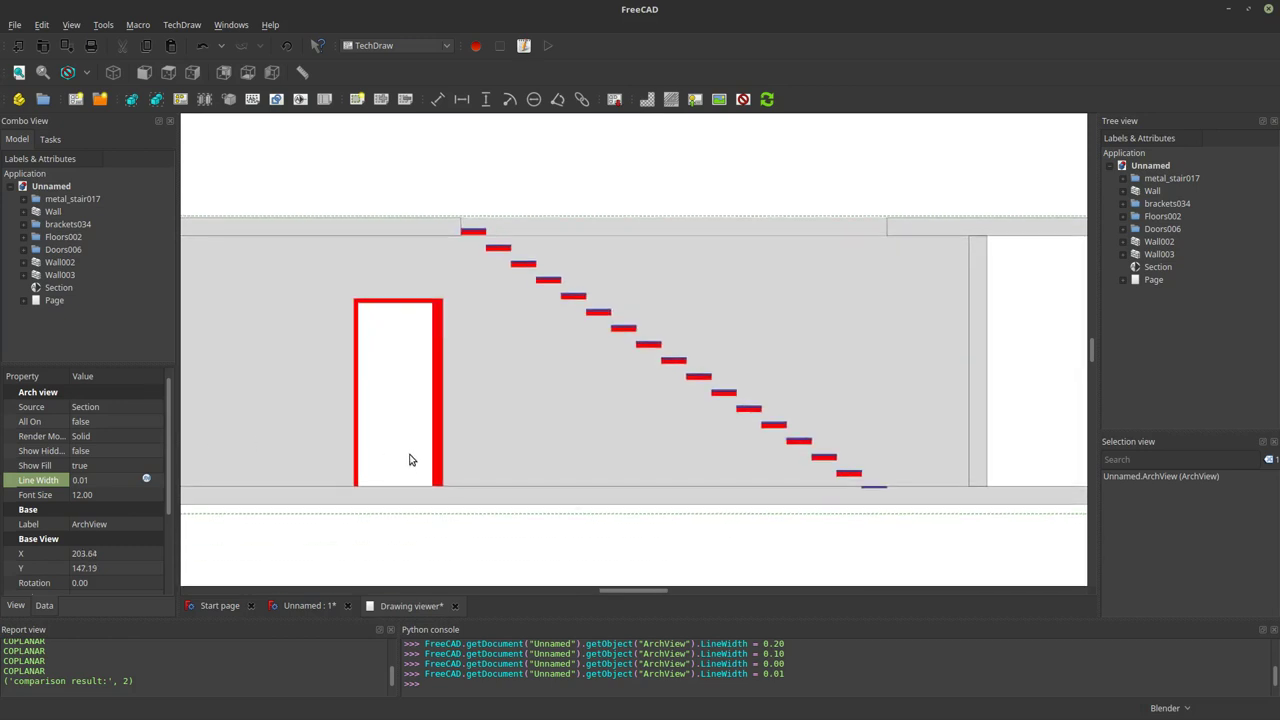
pyautogui.scroll(-2, 480, 350)
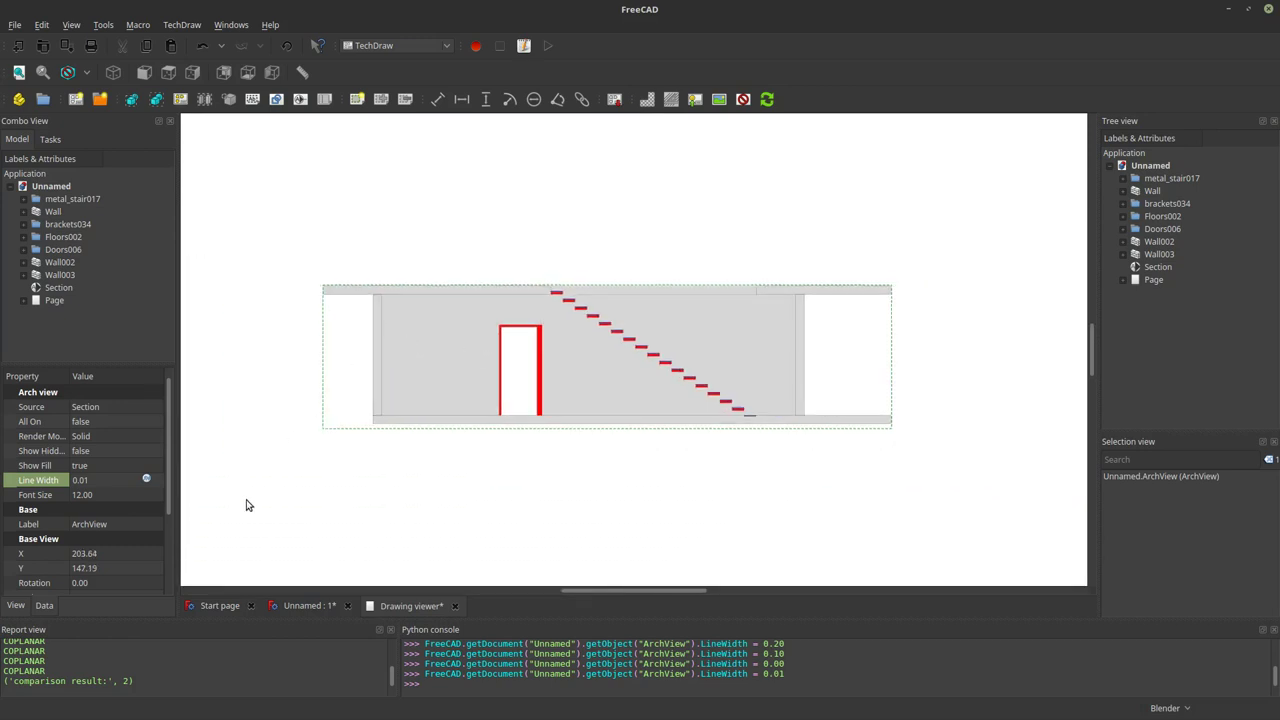
# Return to the 3D model and inspect the house exterior and the stair through the door opening.
pyautogui.click(312, 606)
pyautogui.moveTo(450, 380)
pyautogui.mouseDown(button='middle')
pyautogui.moveTo(511, 351)
pyautogui.moveTo(765, 309)
pyautogui.moveTo(760, 370)
pyautogui.moveTo(686, 394)
pyautogui.moveTo(774, 277)
pyautogui.moveTo(479, 485)
pyautogui.moveTo(603, 483)
pyautogui.moveTo(580, 474)
pyautogui.mouseUp(button='middle')
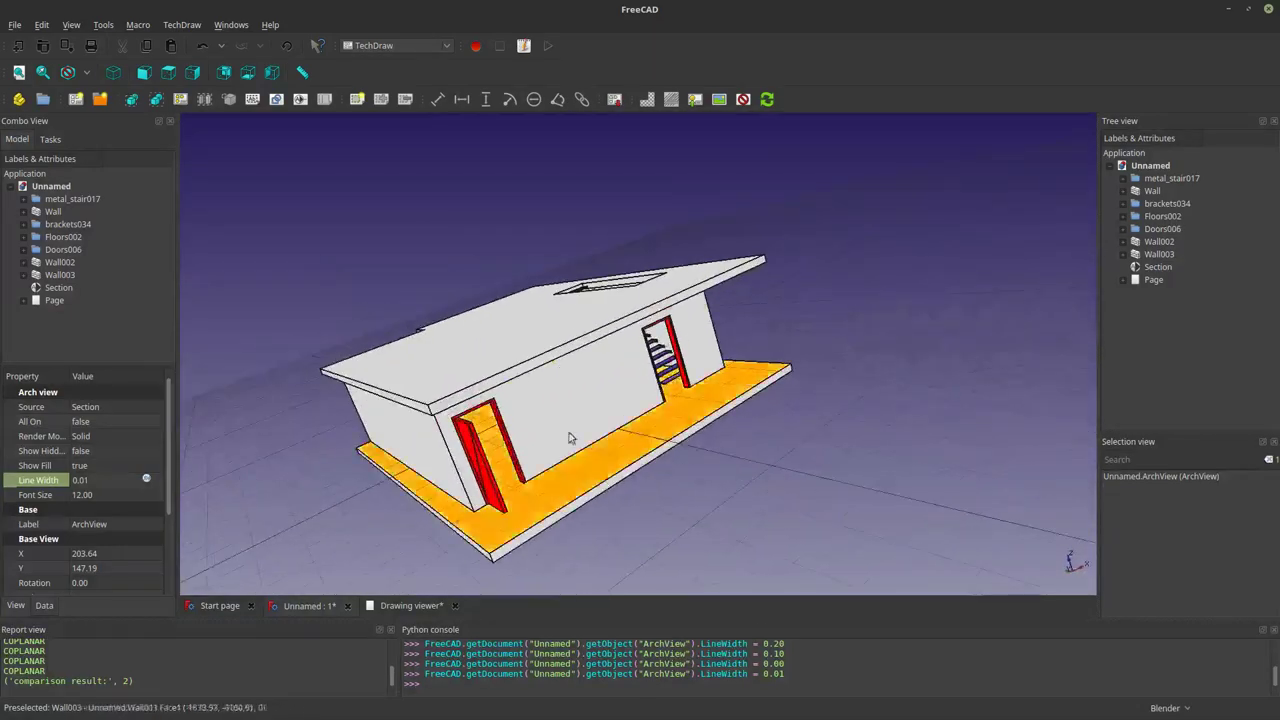
pyautogui.scroll(5, 728, 343)
pyautogui.scroll(10, 441, 375)
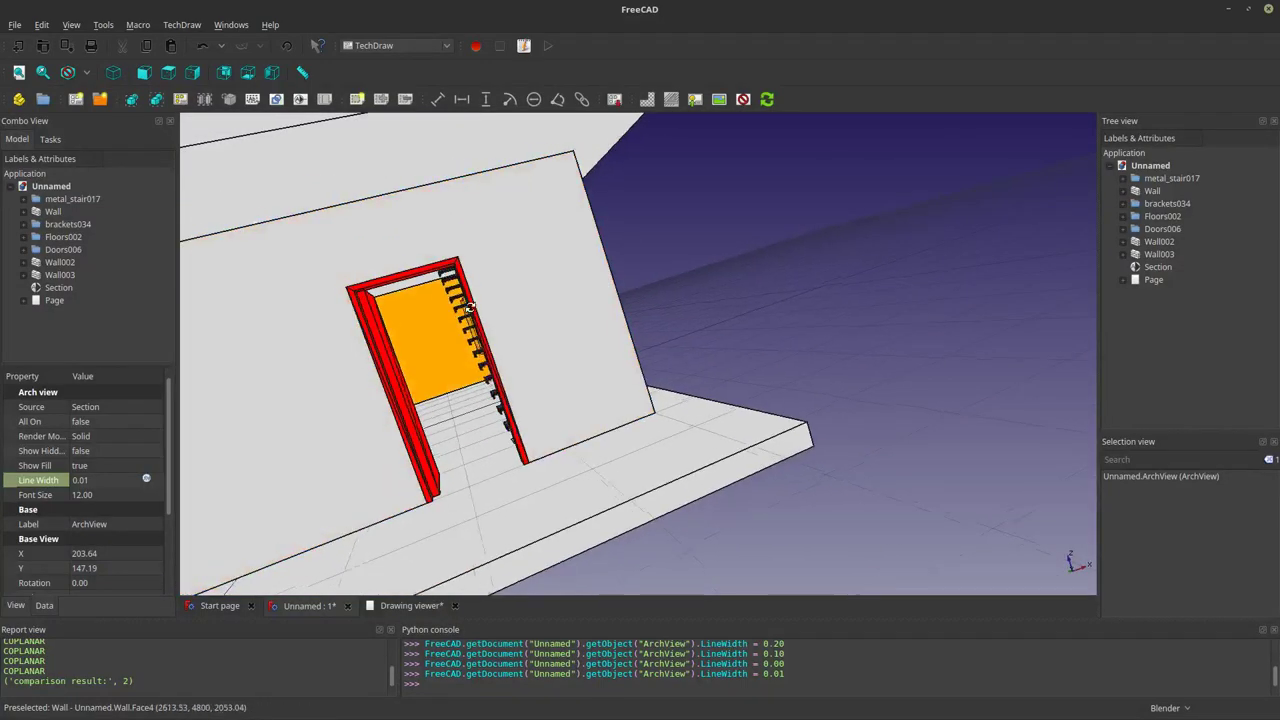
pyautogui.moveTo(490, 310); pyautogui.dragTo(475, 333, button='middle')
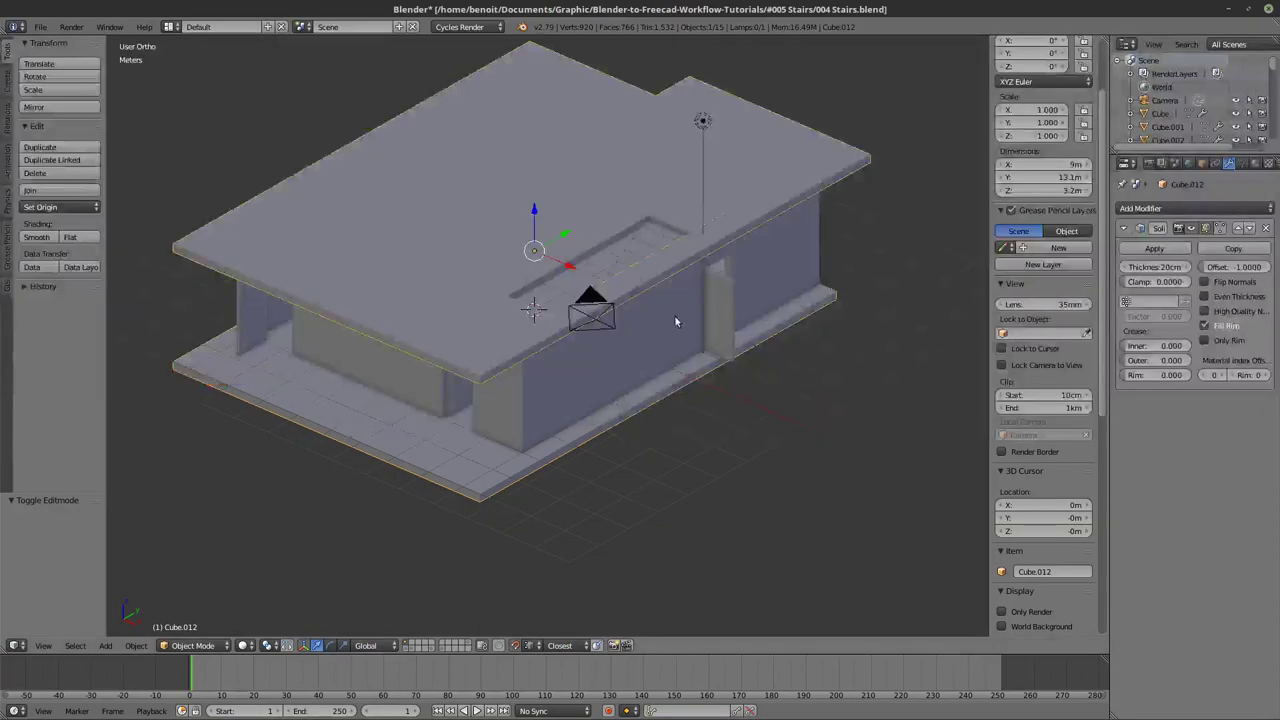
# In Blender, isolate the stair treads that have only an Array modifier, examine them, and restore the full house view.
pyautogui.scroll(3, 660, 300)
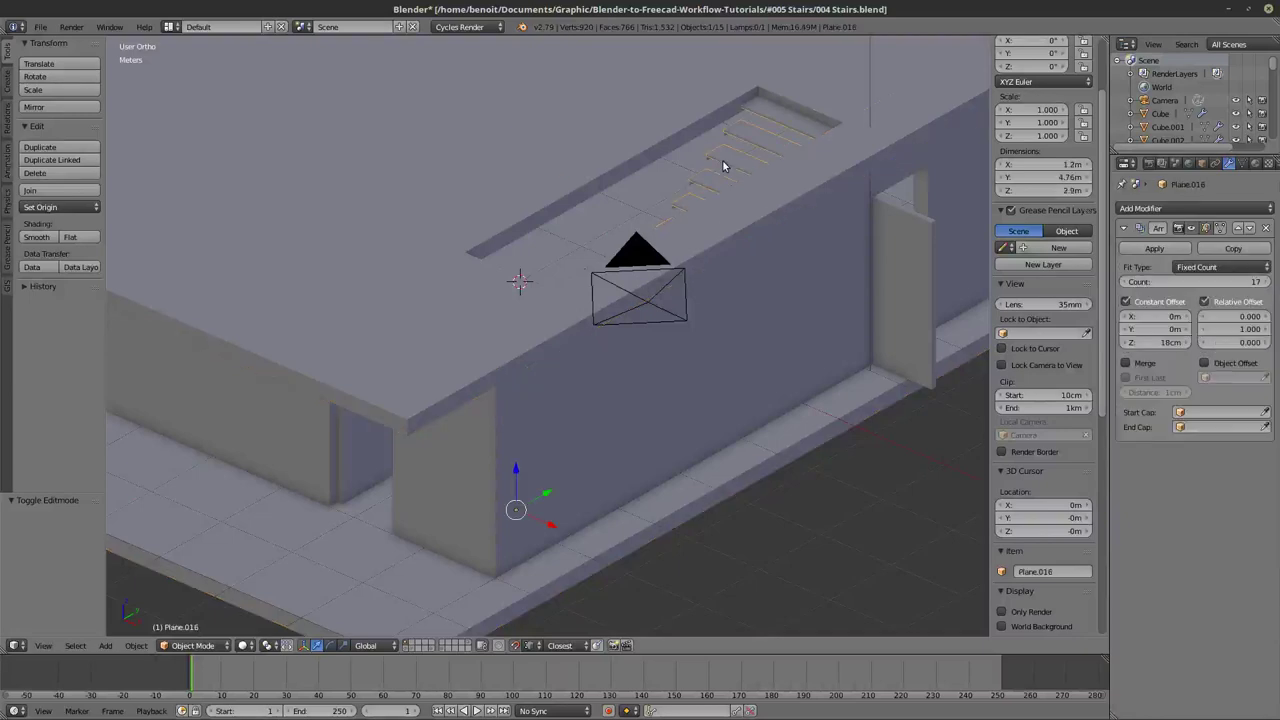
pyautogui.press('KP_Divide')
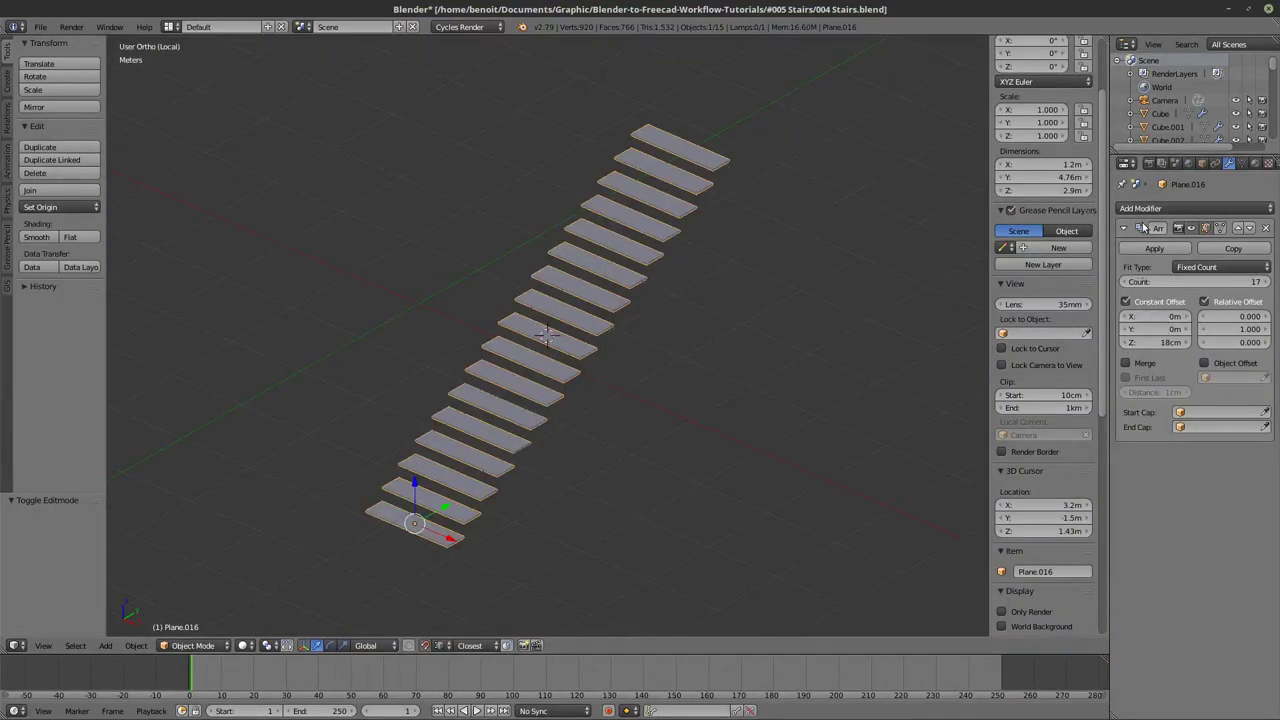
pyautogui.moveTo(949, 357); pyautogui.dragTo(483, 466, button='middle')
pyautogui.press('KP_Divide')
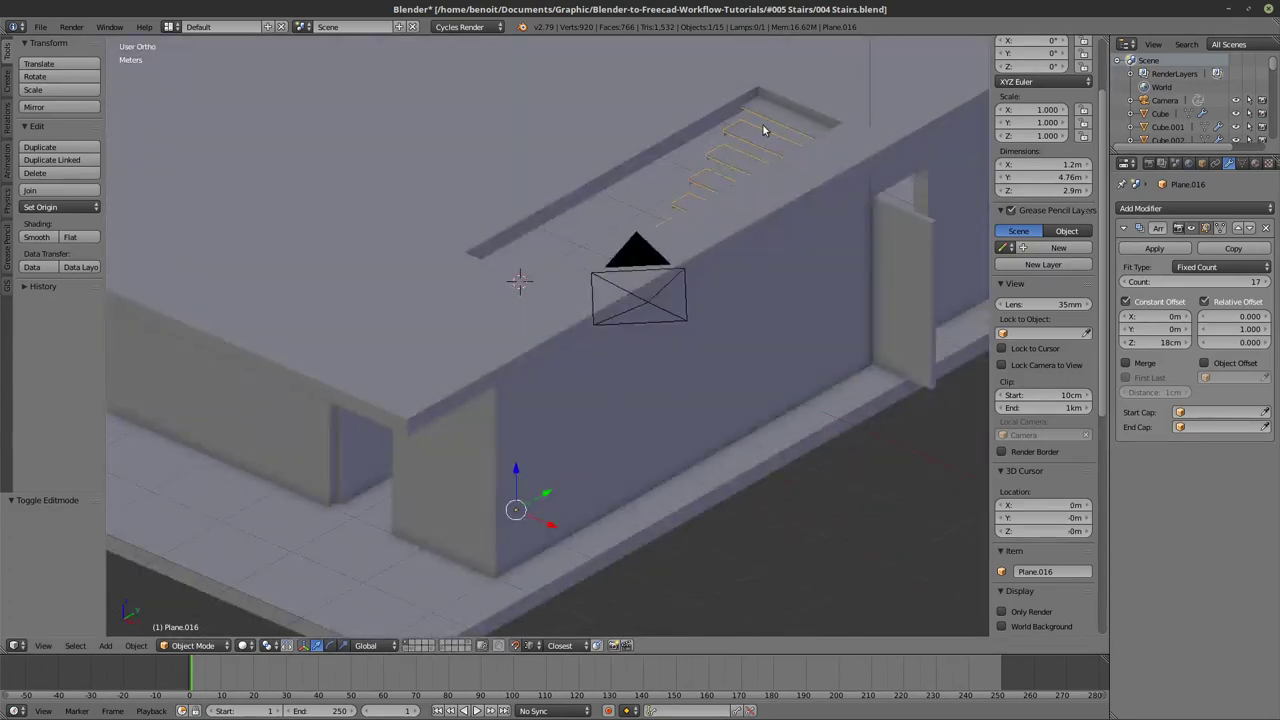
# Select the stair treads that have both Array and Solidify modifiers and isolate them in local view.
pyautogui.rightClick(758, 137)
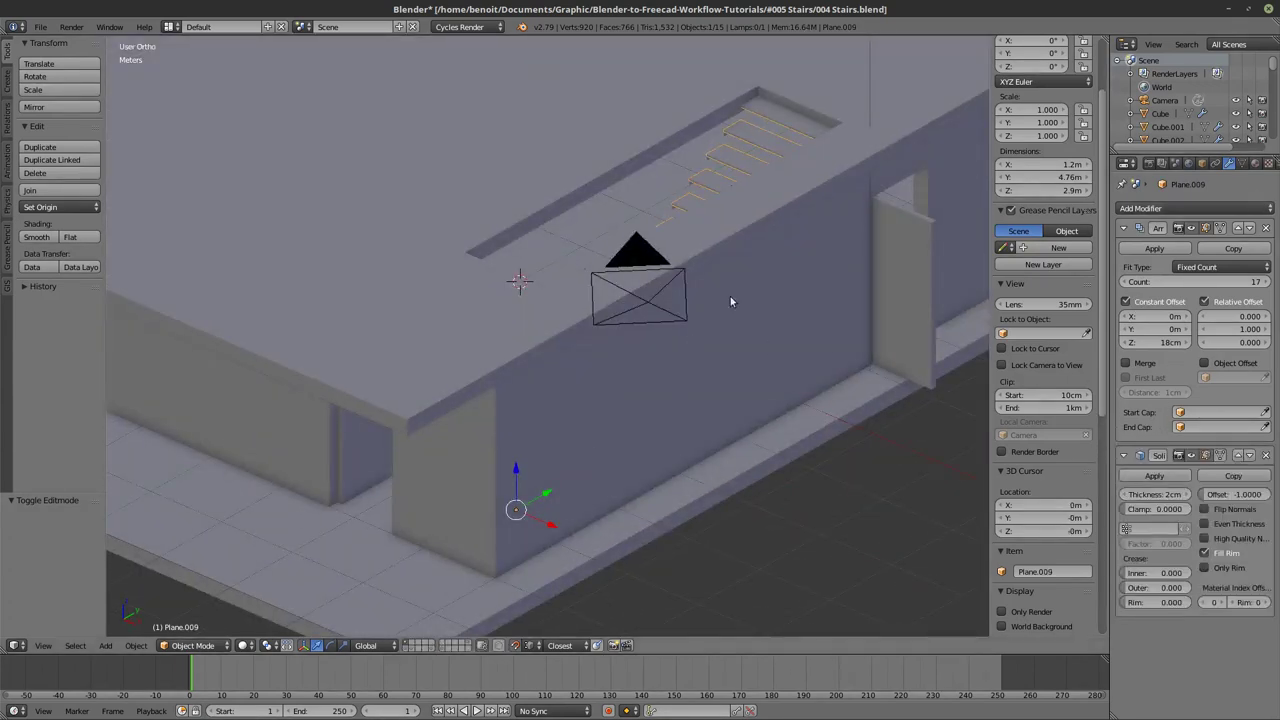
pyautogui.press('KP_Divide')
pyautogui.moveTo(748, 300); pyautogui.dragTo(680, 330, button='middle')
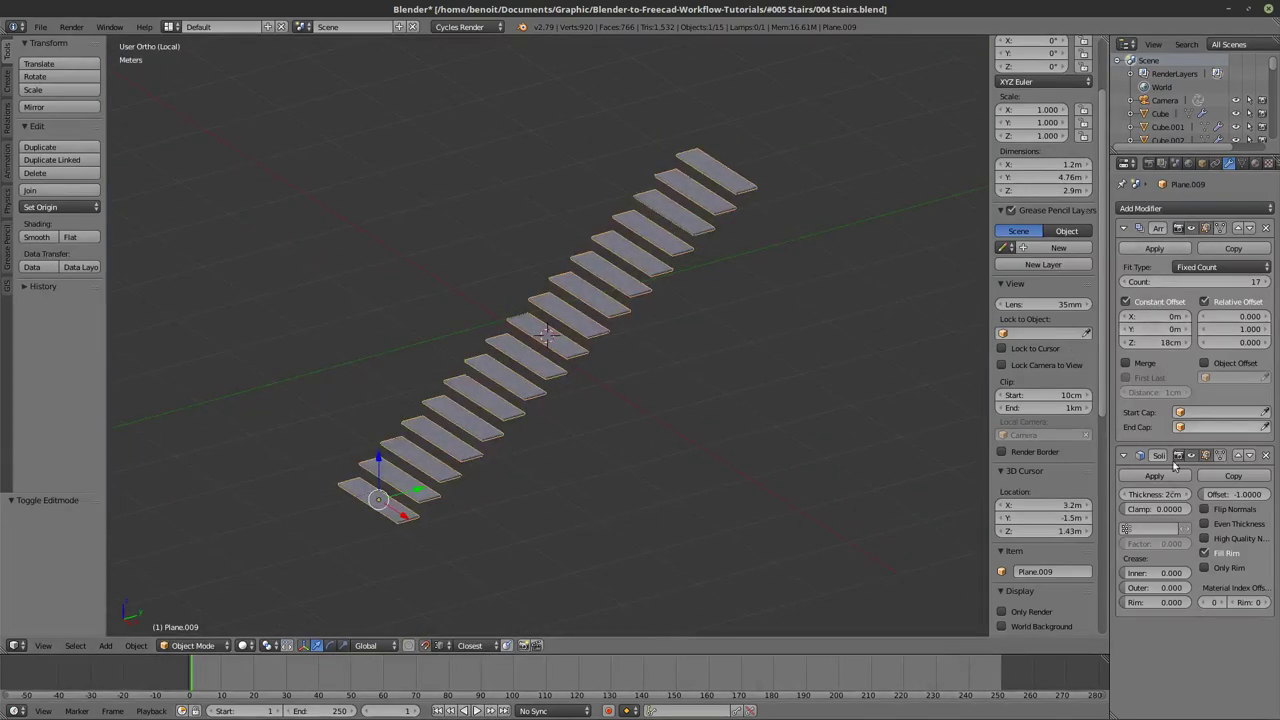
# Increase the Solidify thickness of the isolated treads in stages to 31 cm and finally 43 cm.
pyautogui.moveTo(1148, 499); pyautogui.dragTo(1218, 499)
pyautogui.moveTo(728, 449); pyautogui.dragTo(632, 438, button='middle')
pyautogui.scroll(3, 692, 371)
pyautogui.moveTo(692, 371); pyautogui.dragTo(660, 363, button='middle')
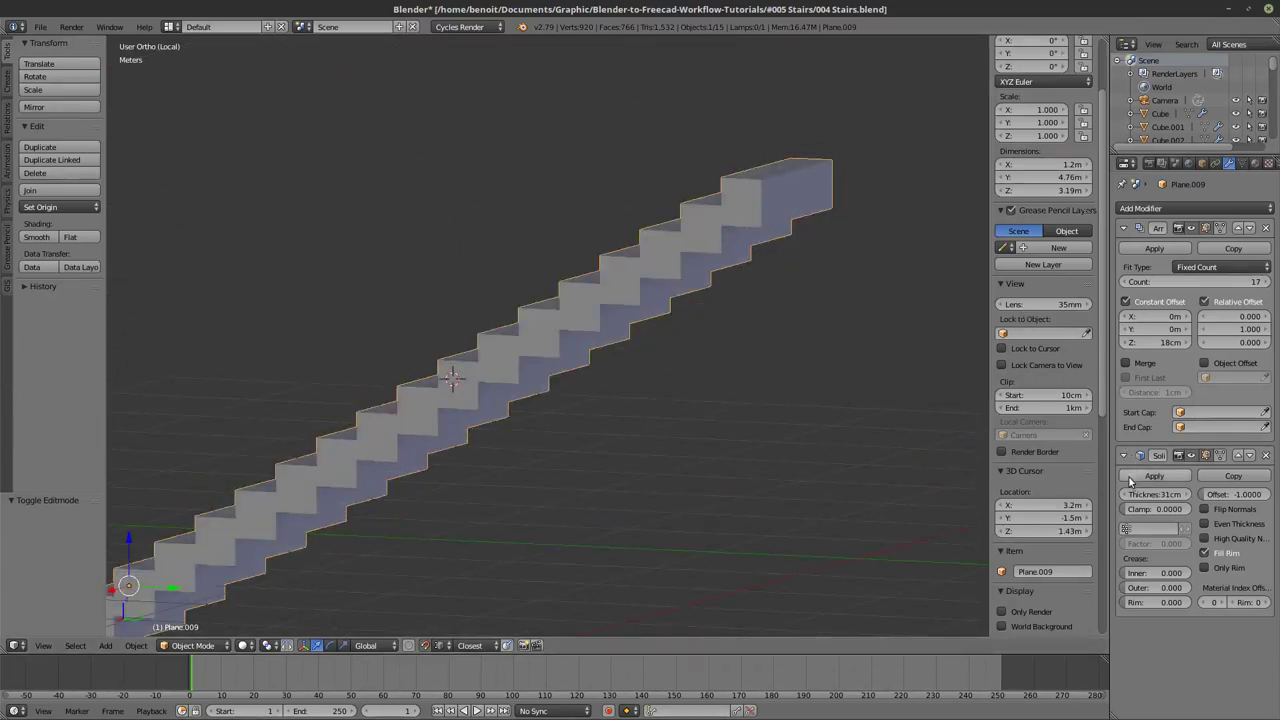
pyautogui.moveTo(1140, 499); pyautogui.dragTo(1160, 499)
pyautogui.moveTo(921, 397); pyautogui.dragTo(777, 251, button='middle')
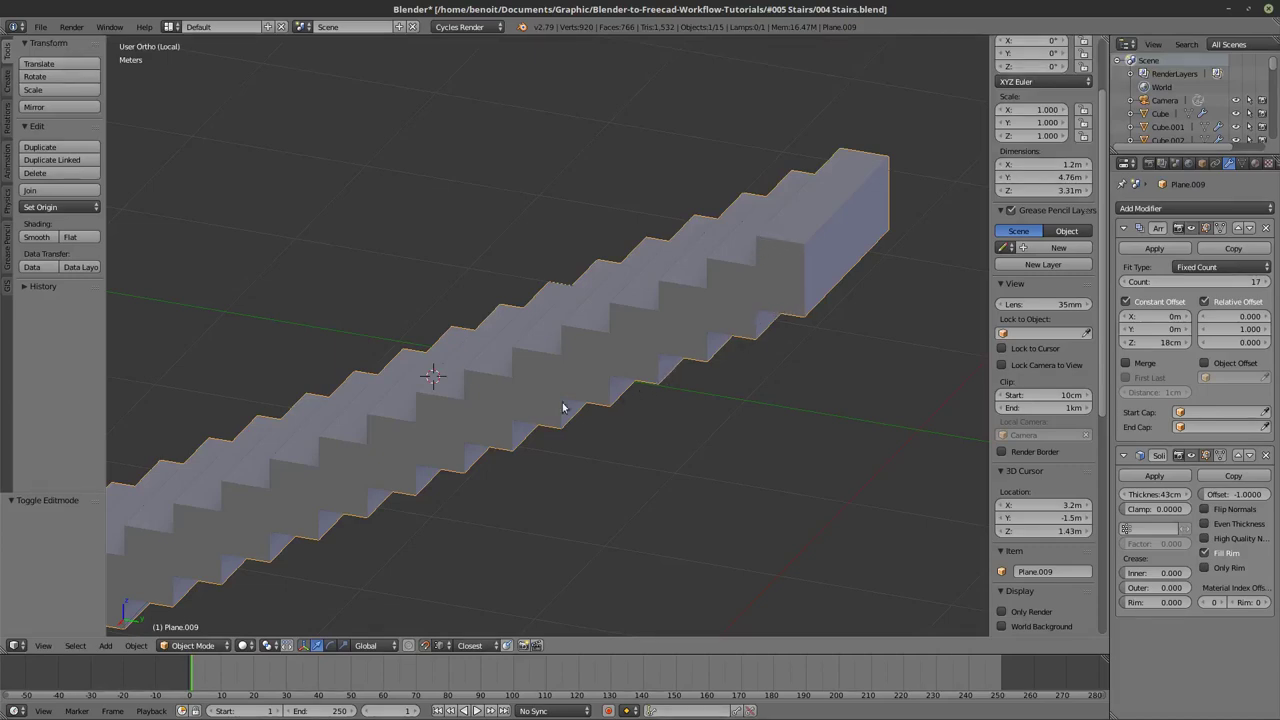
# Examine the overlapping thickened treads in wireframe and solid shading, and the base tread face in Edit Mode.
pyautogui.scroll(-5, 685, 318)
pyautogui.press('z')
pyautogui.press('z')
pyautogui.press('Tab')
pyautogui.scroll(2, 725, 290)
pyautogui.moveTo(725, 290); pyautogui.dragTo(785, 246, button='middle')
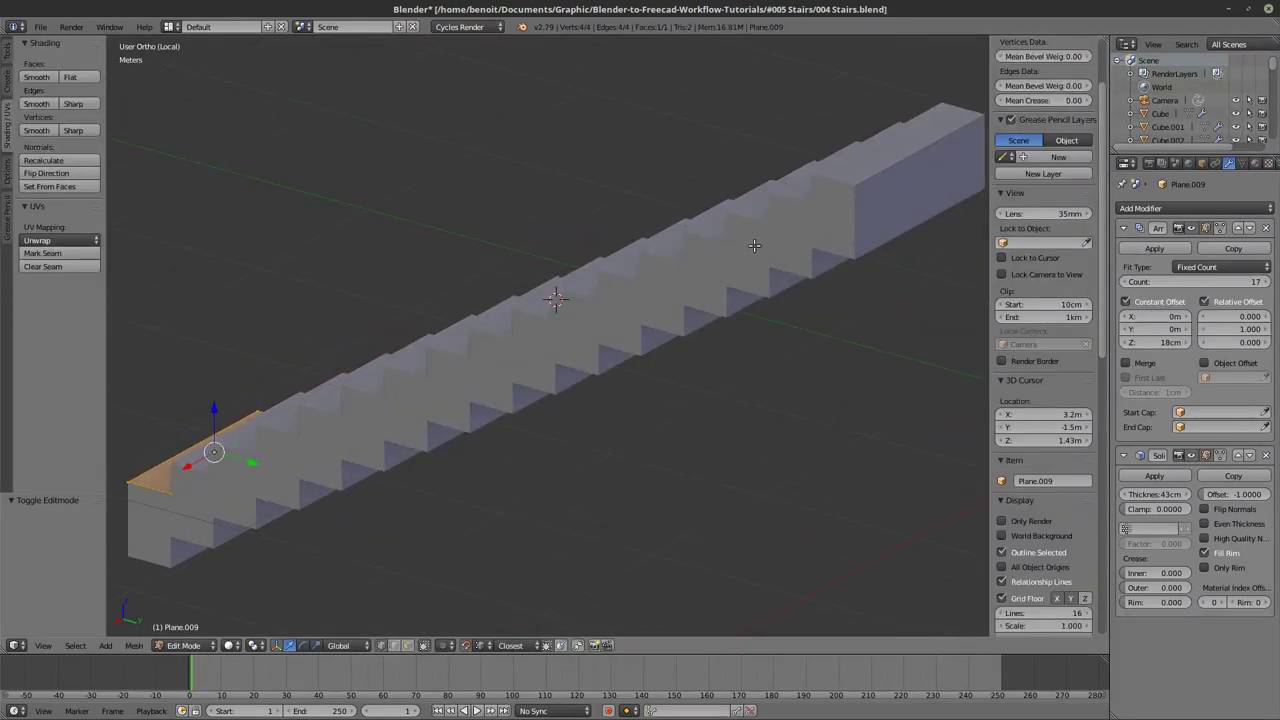
pyautogui.moveTo(640, 300); pyautogui.dragTo(499, 390, button='middle')
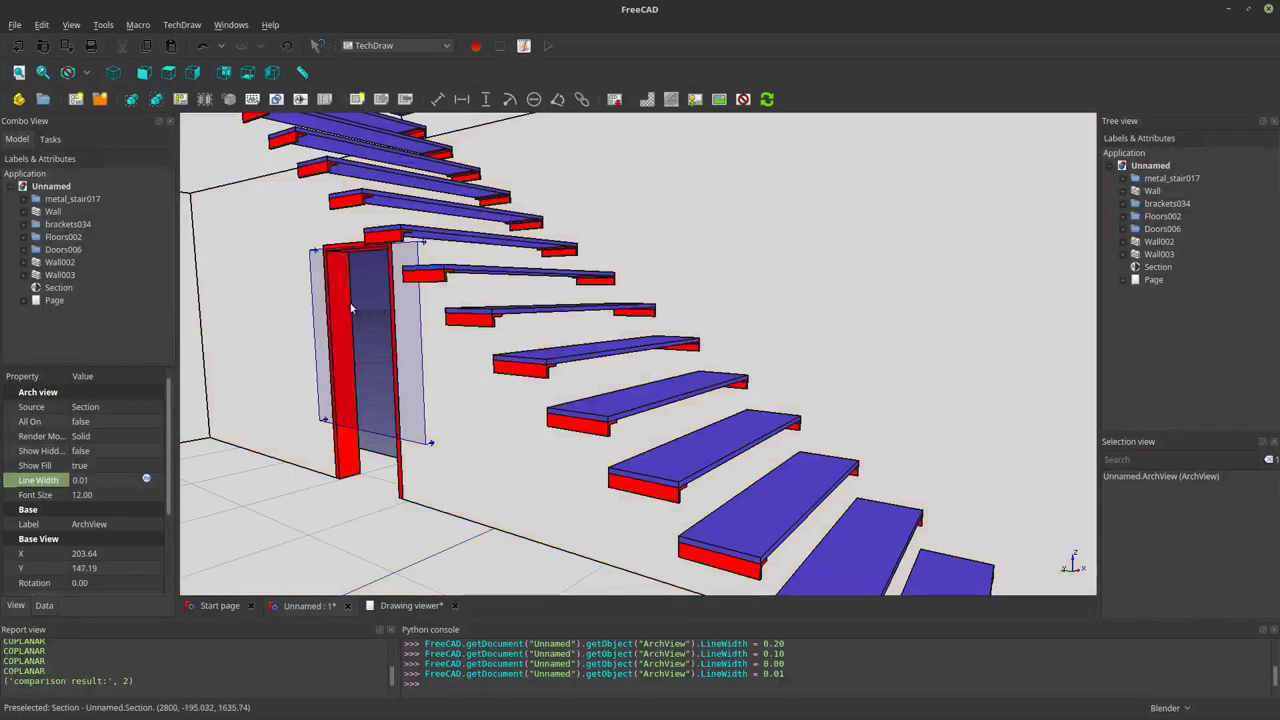
# Inspect the stair treads, brackets and door frame in the FreeCAD 3D model from inside the house.
pyautogui.scroll(5, 497, 372)
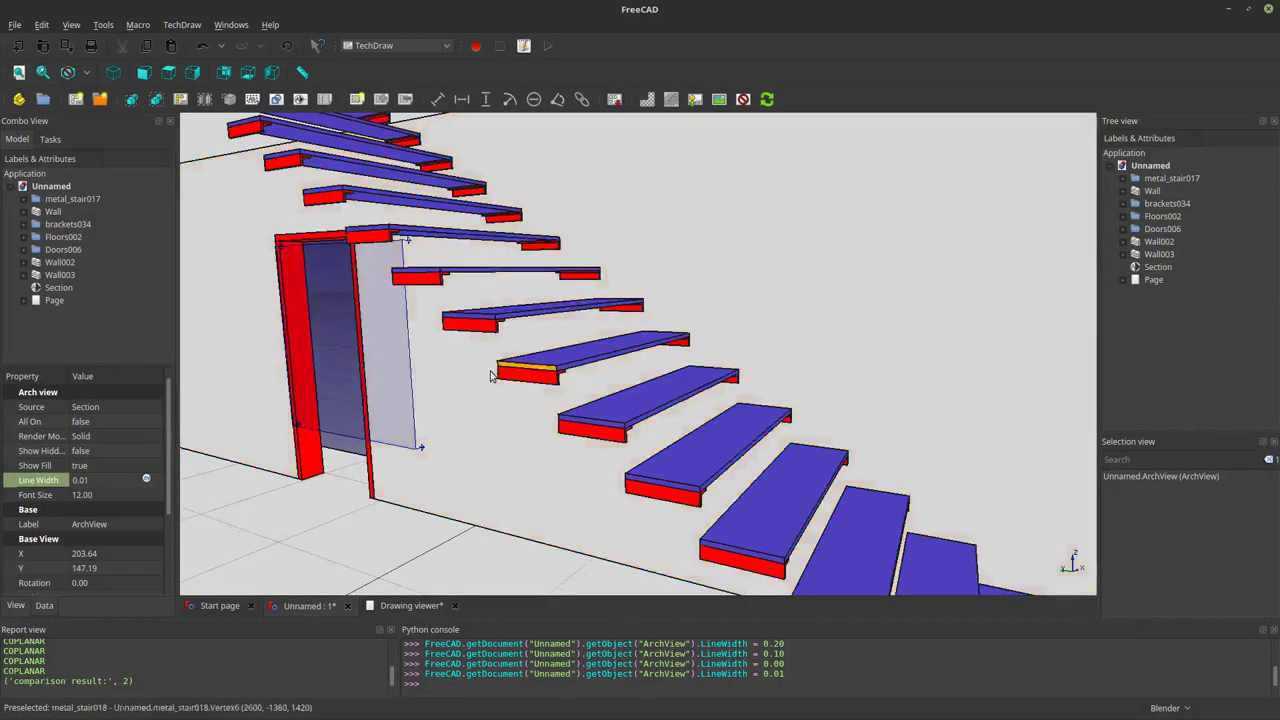
pyautogui.scroll(-3, 497, 372)
pyautogui.keyDown('shift'); pyautogui.moveTo(474, 403); pyautogui.dragTo(502, 375, button='middle'); pyautogui.keyUp('shift')
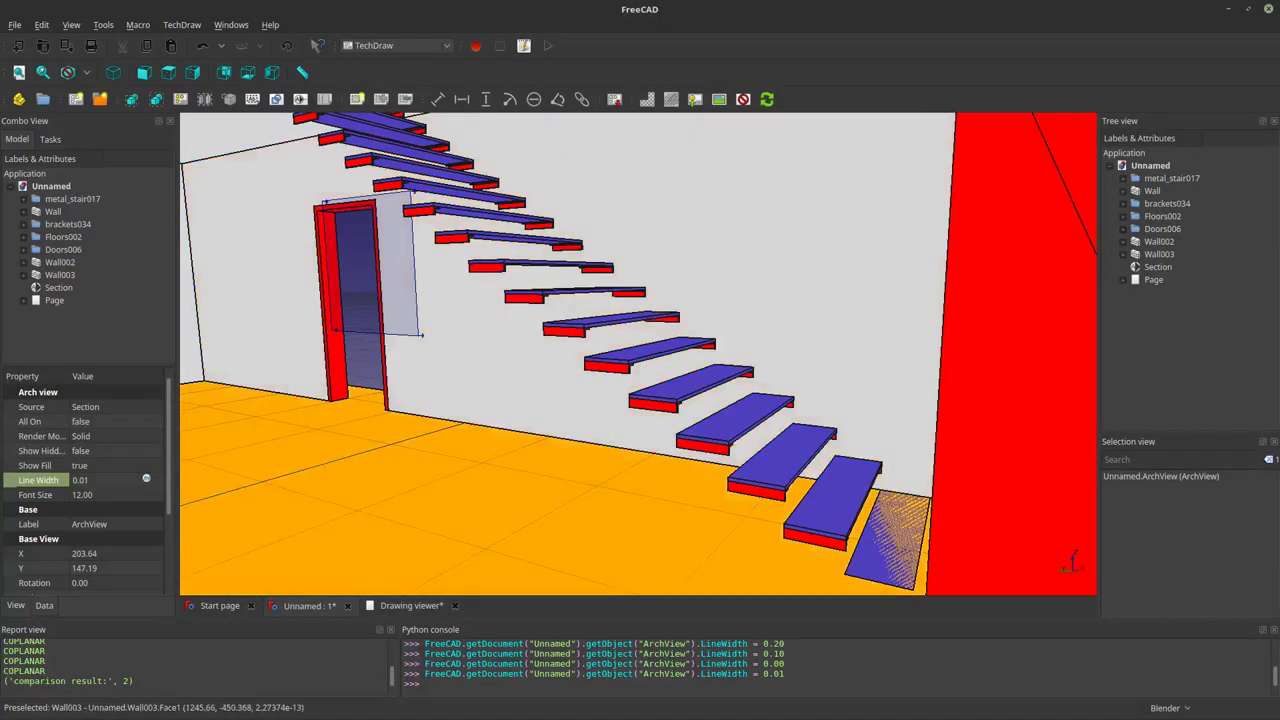